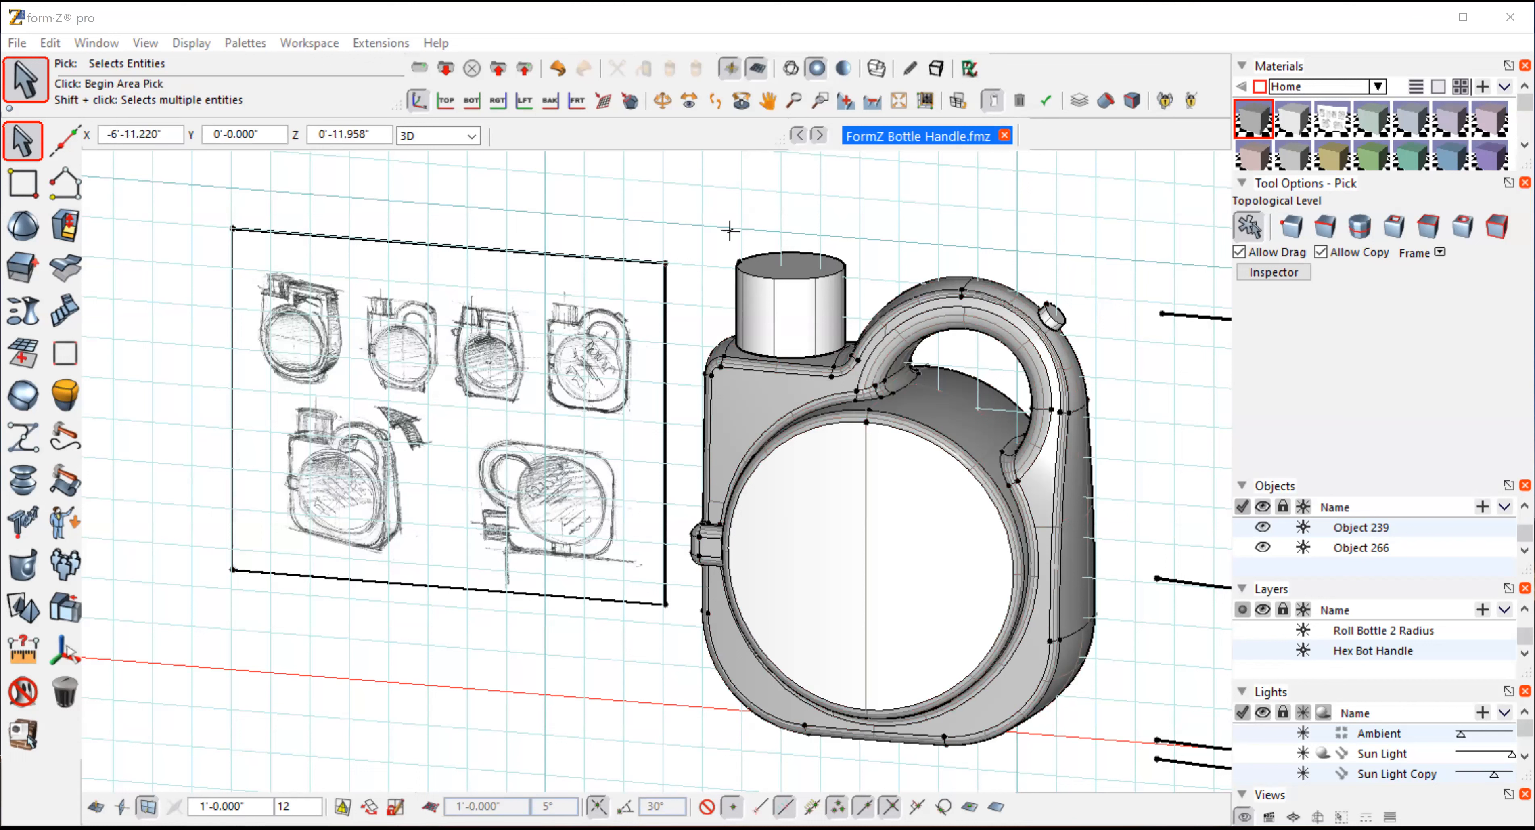
Step: Show the bottle model in the front view and centre it in the workspace
click(1035, 320)
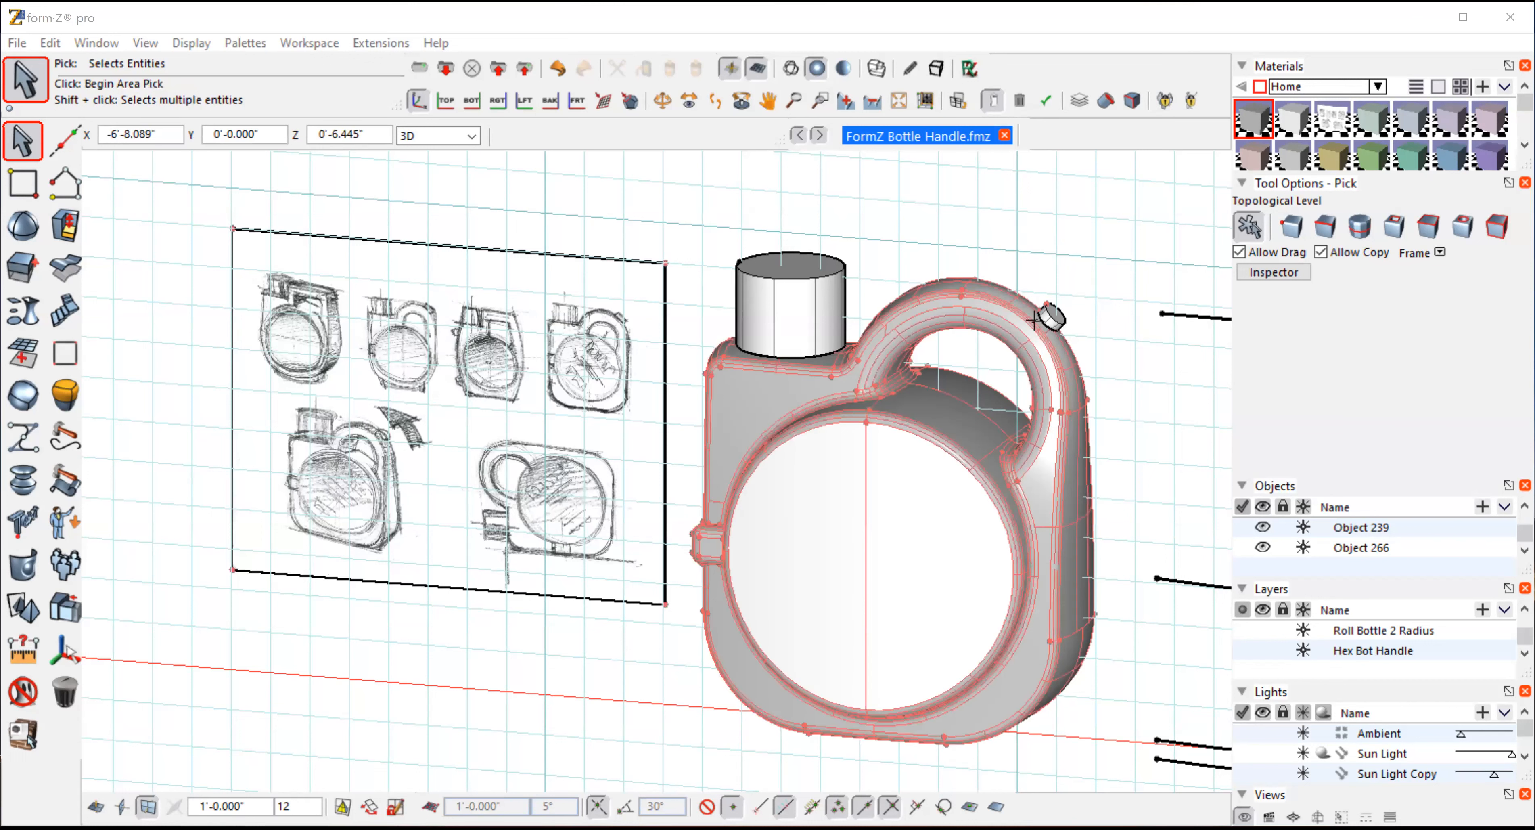
mouse_move(23, 141)
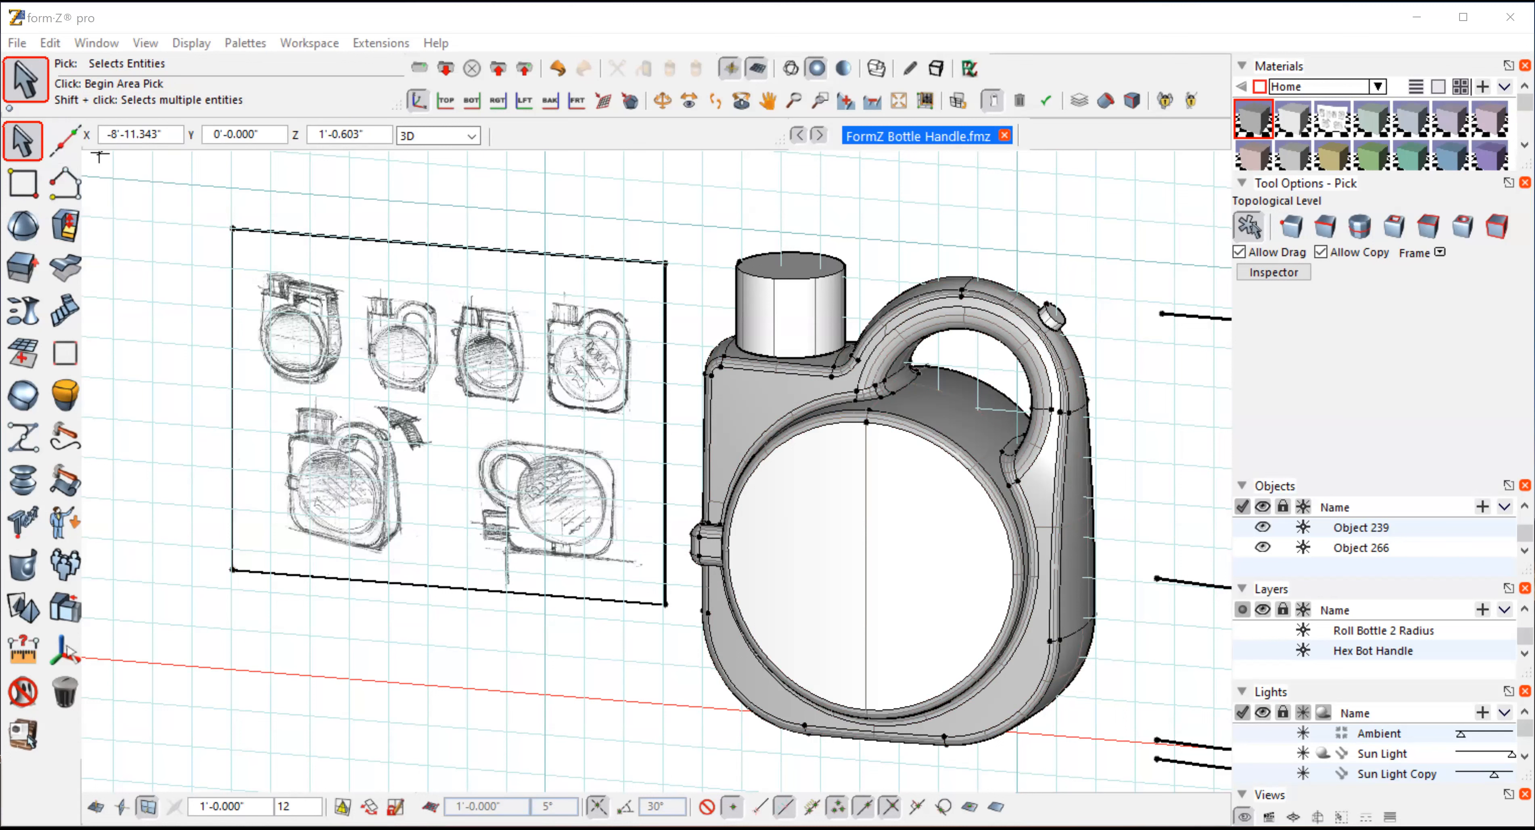
click(146, 43)
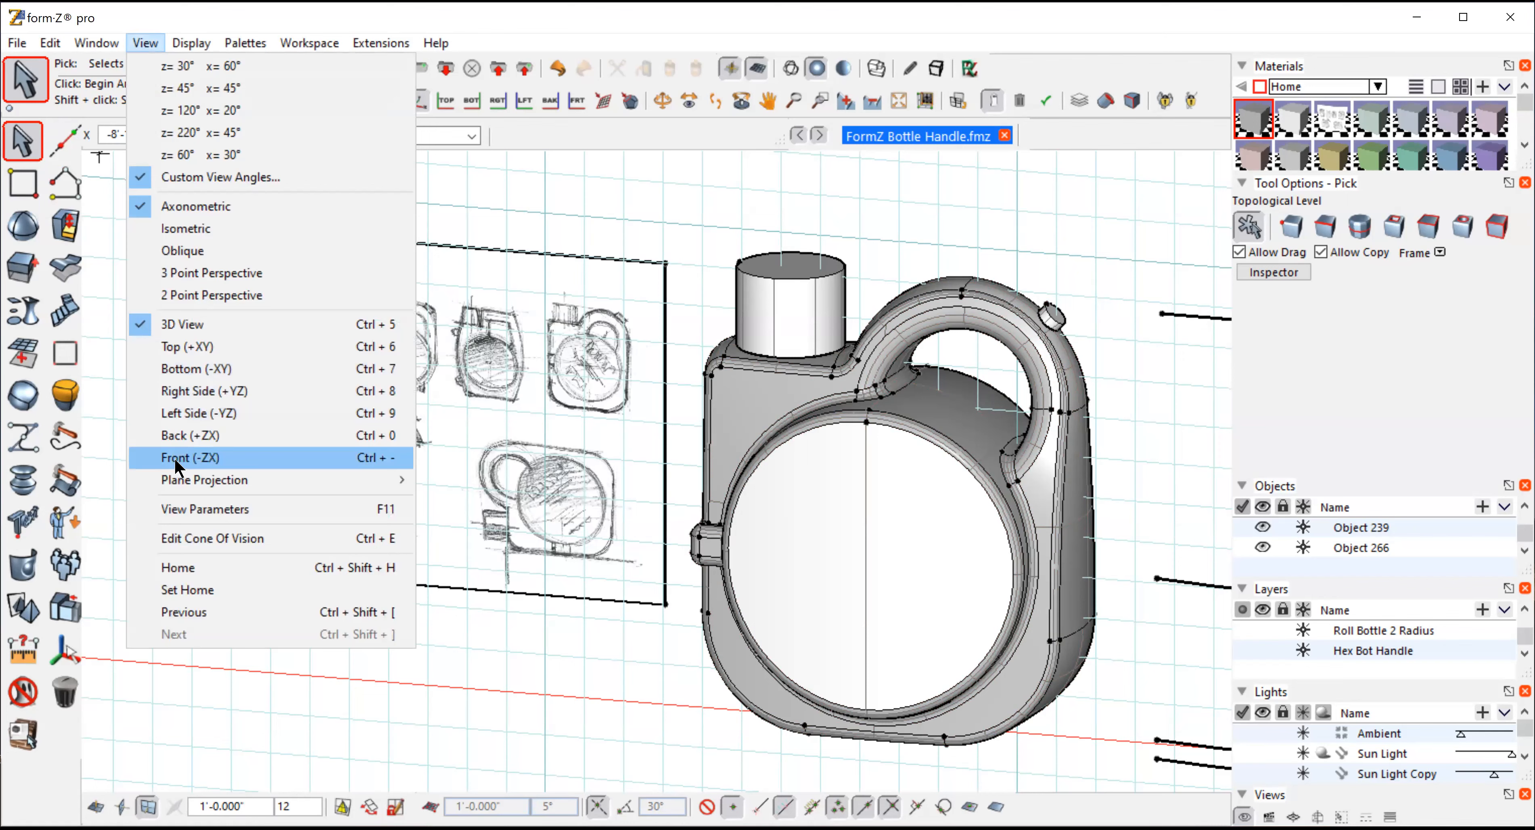
click(202, 457)
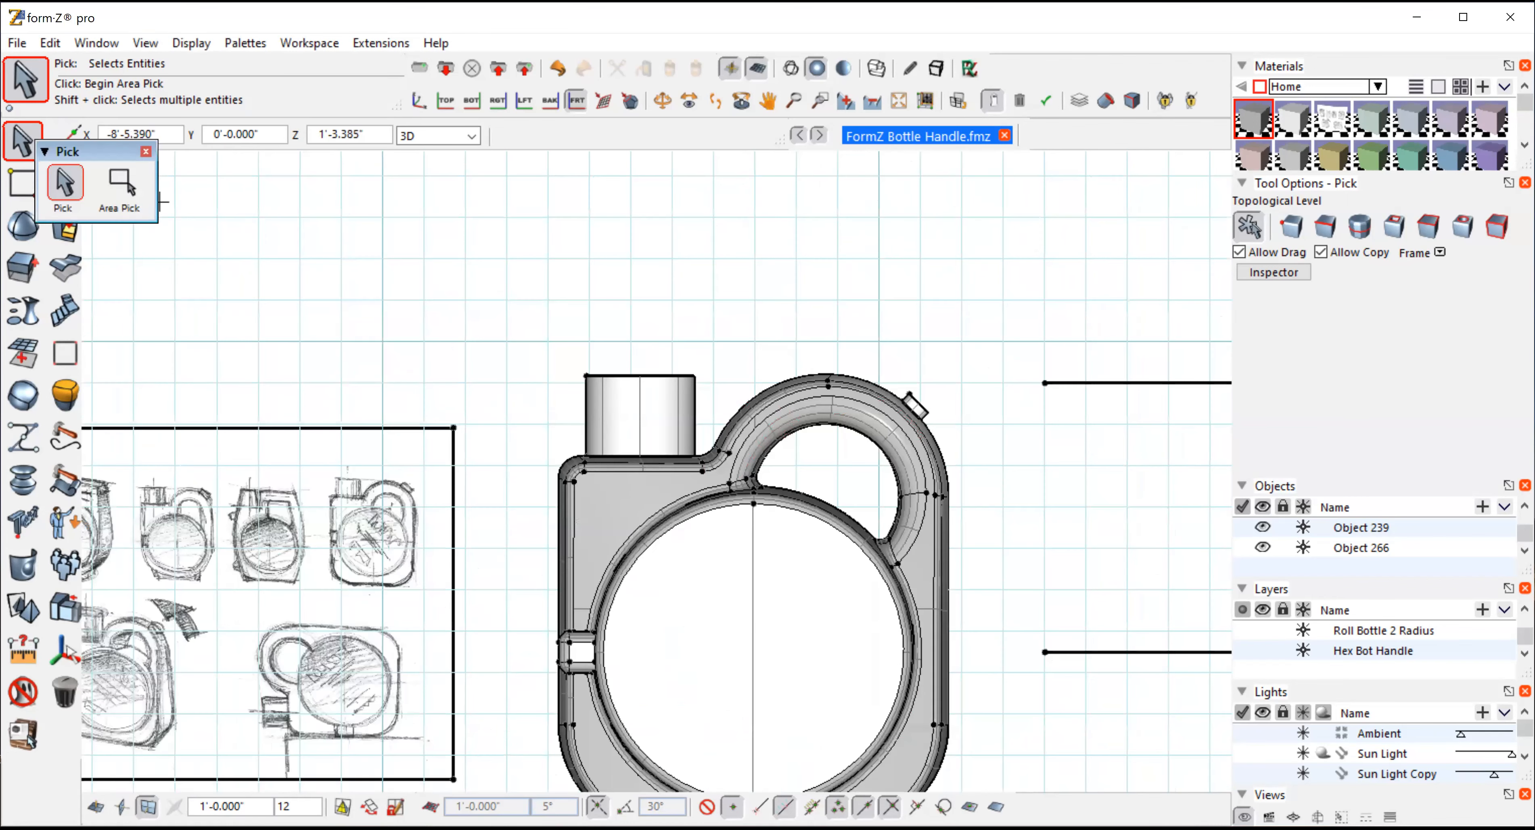
click(768, 101)
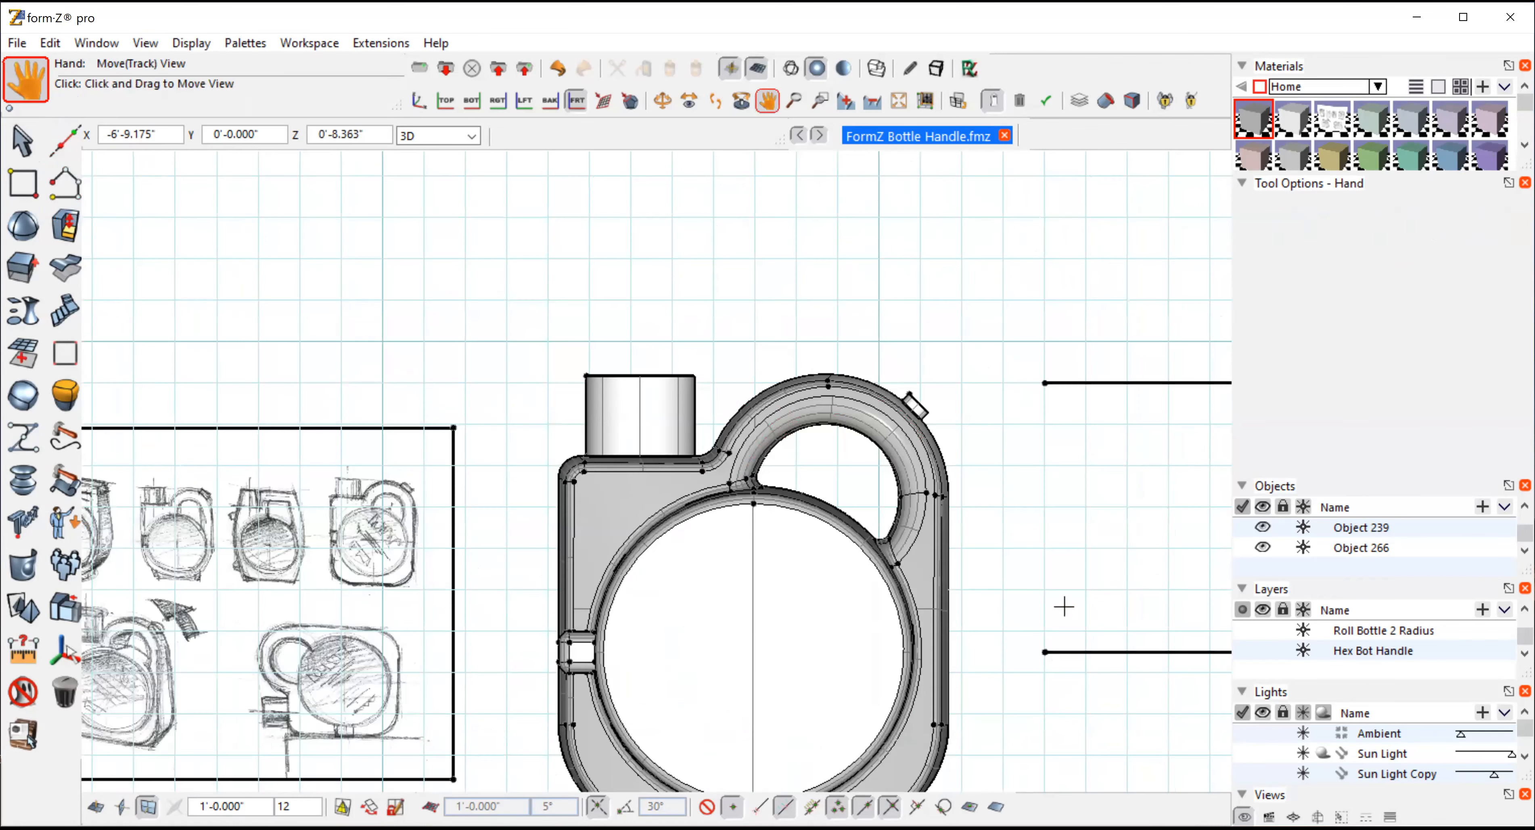
drag(1064, 606, 1067, 481)
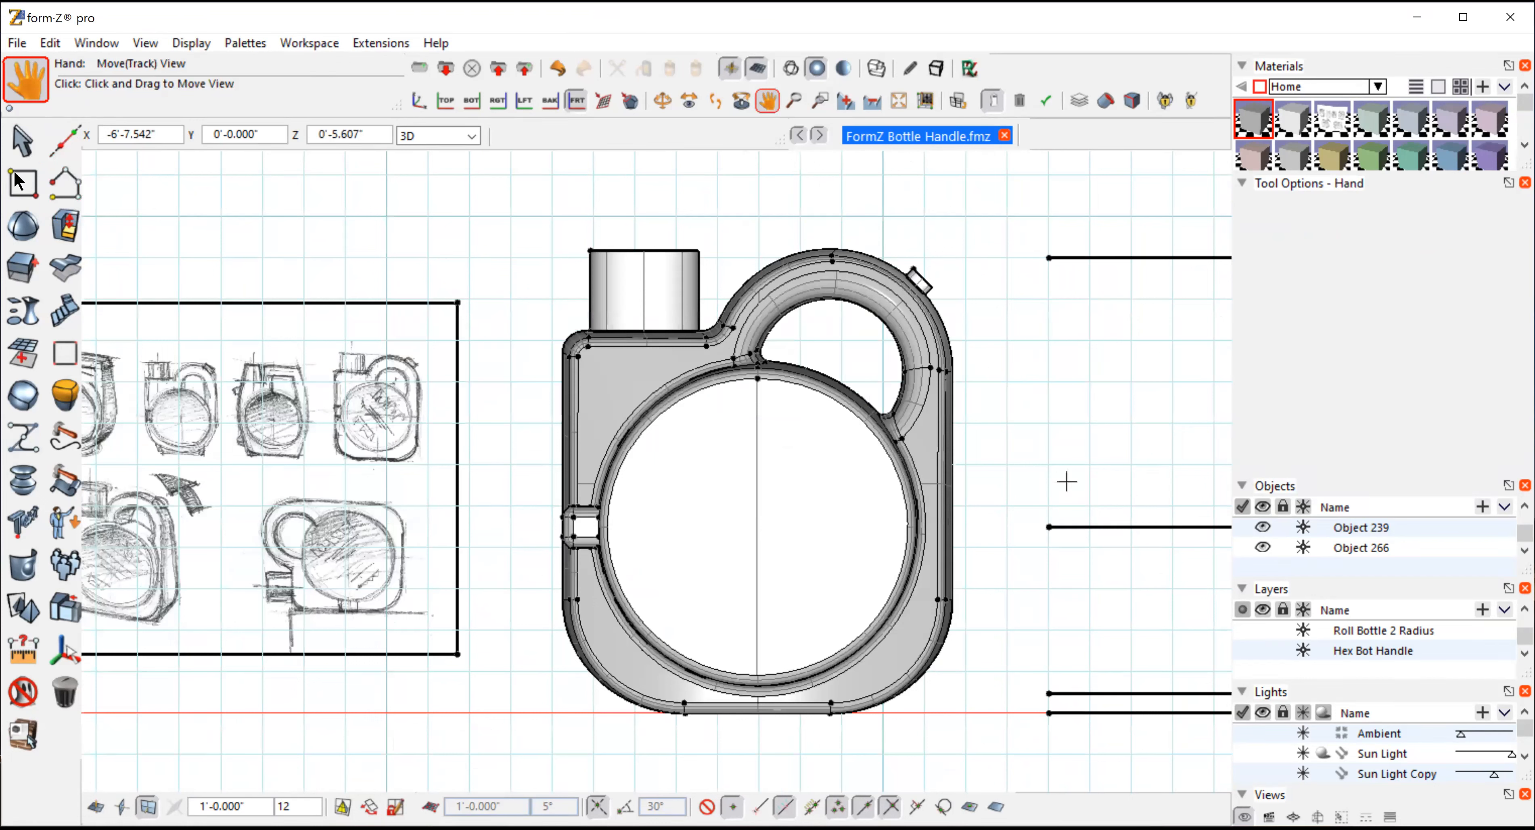
Step: Select the whole bottle and rotate the original a quarter turn counterclockwise about a point near its centre
click(23, 141)
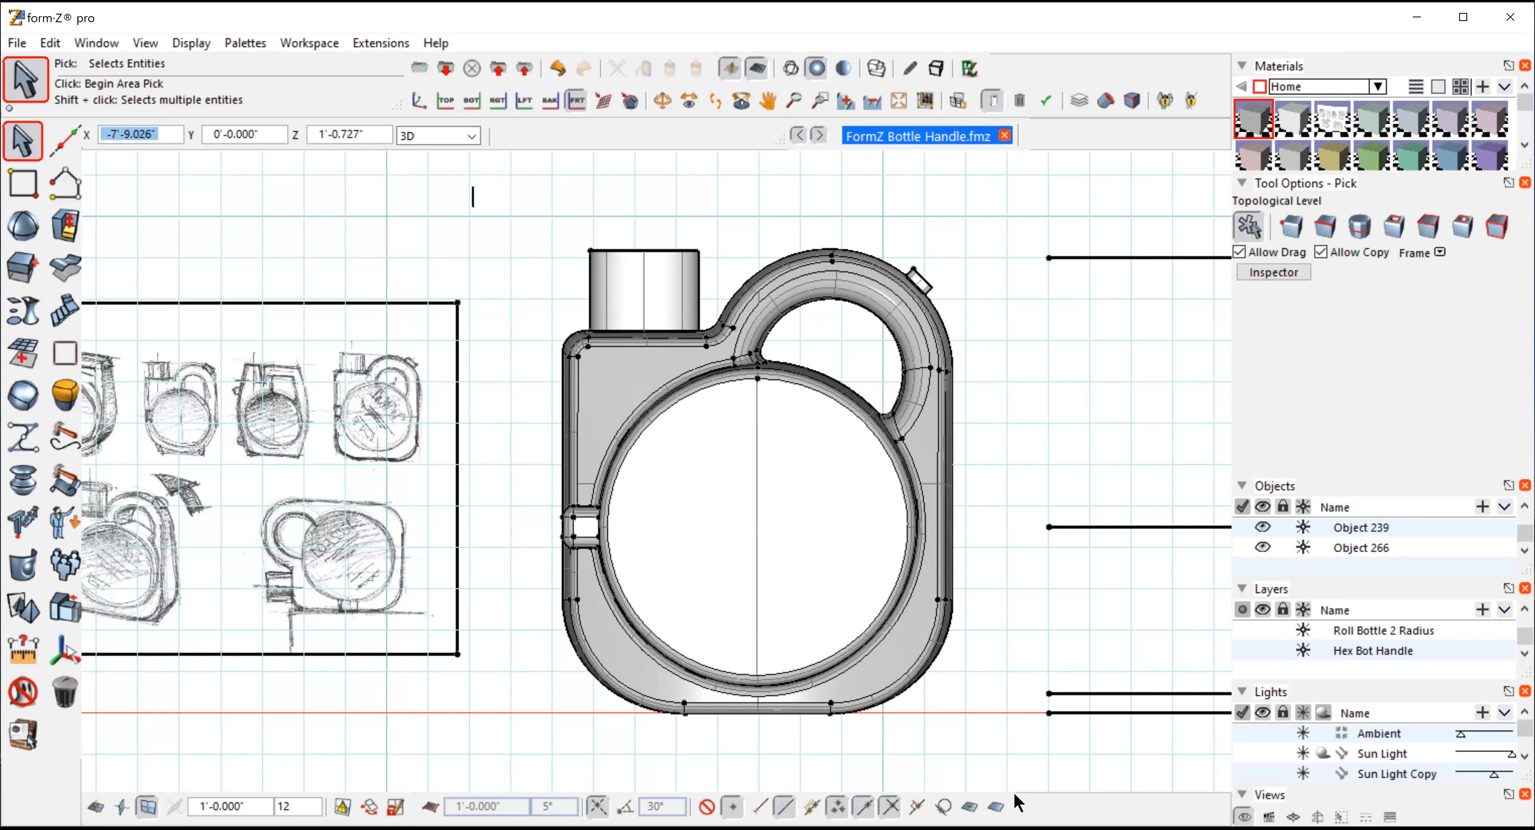
click(936, 631)
drag(999, 769, 1000, 771)
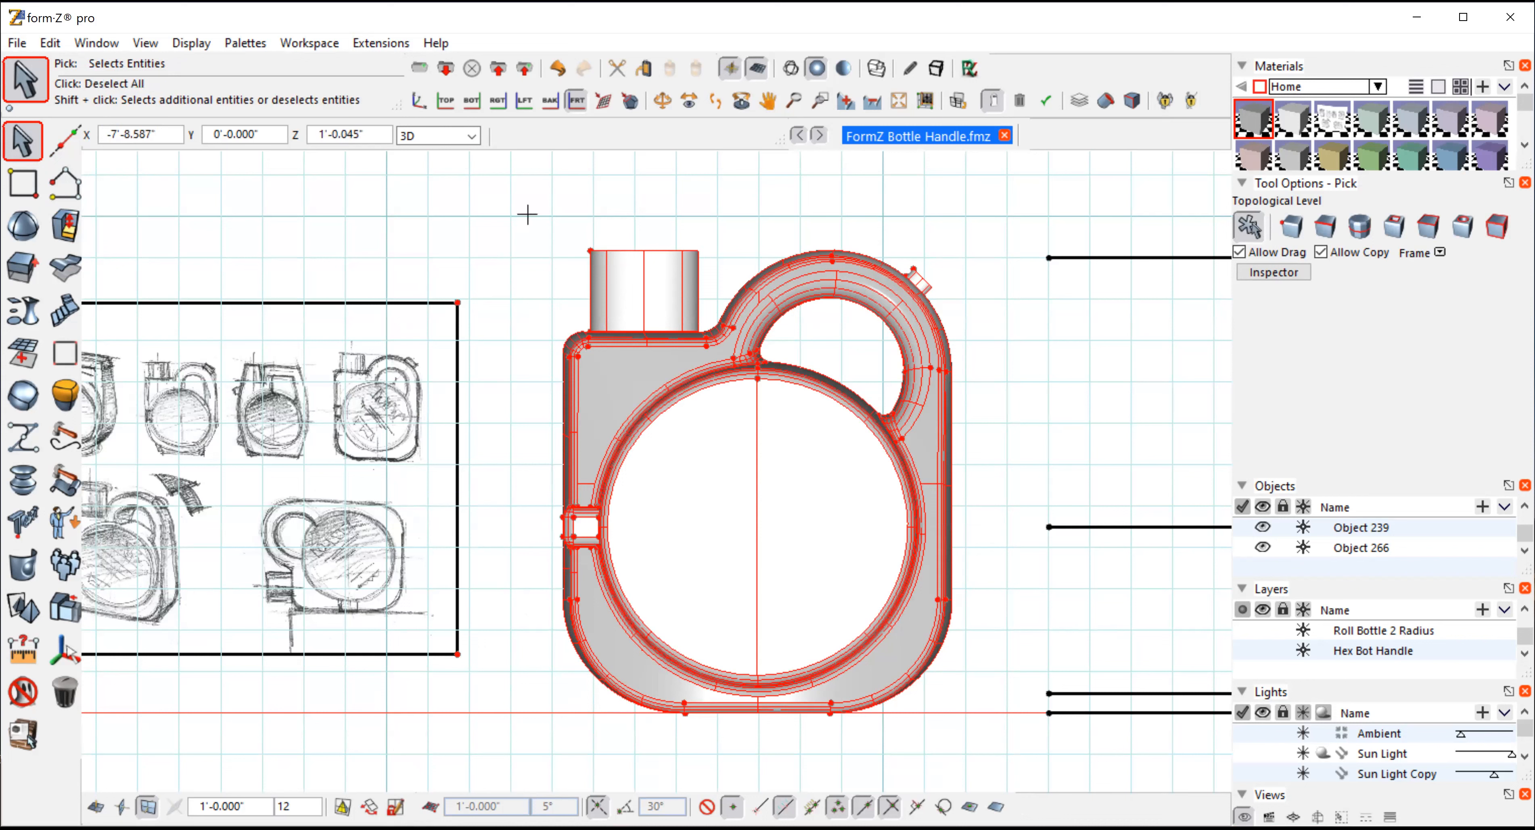
click(30, 611)
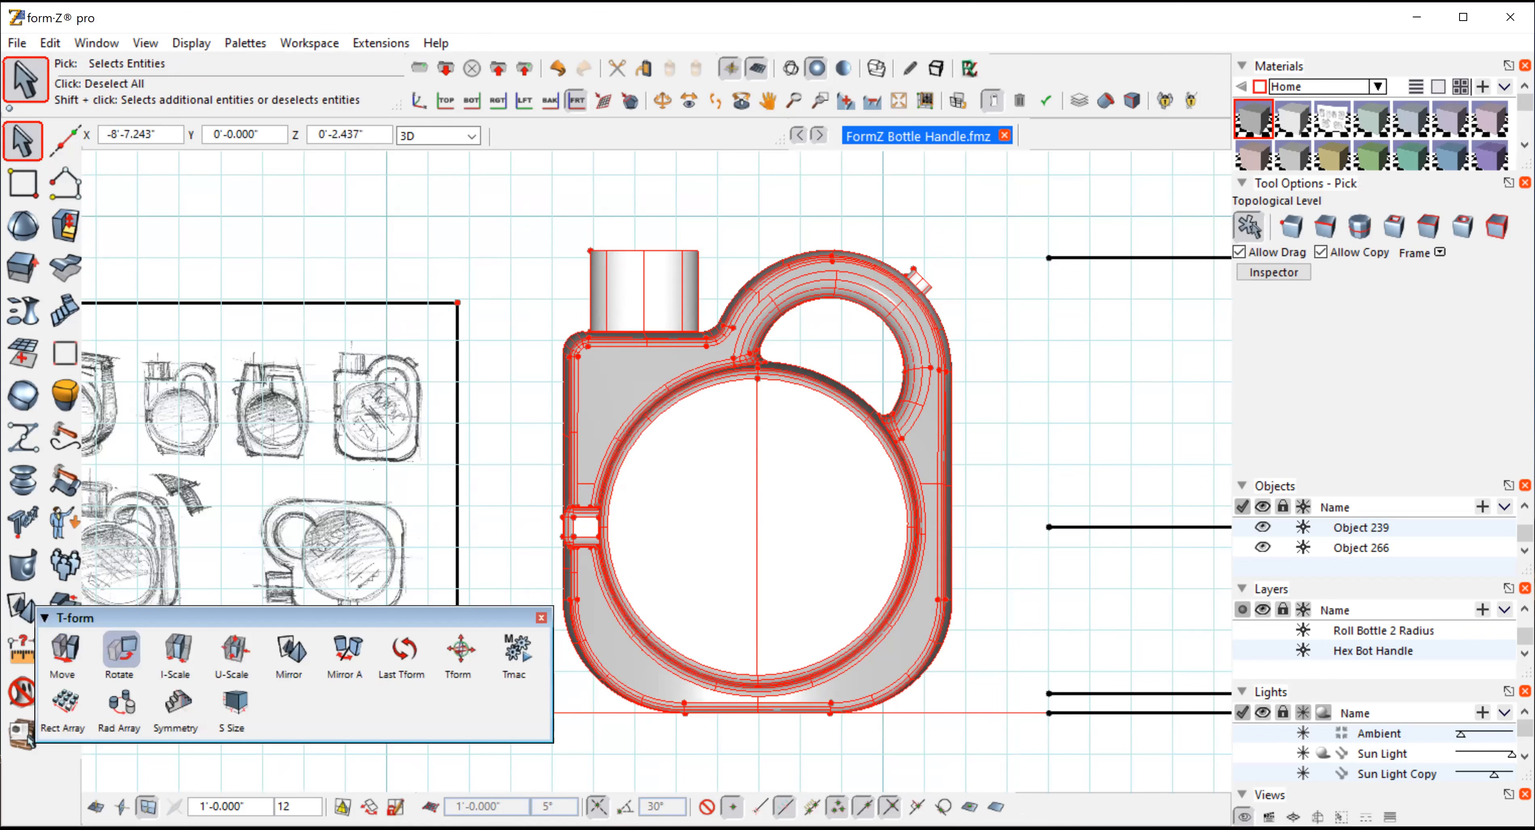
click(121, 649)
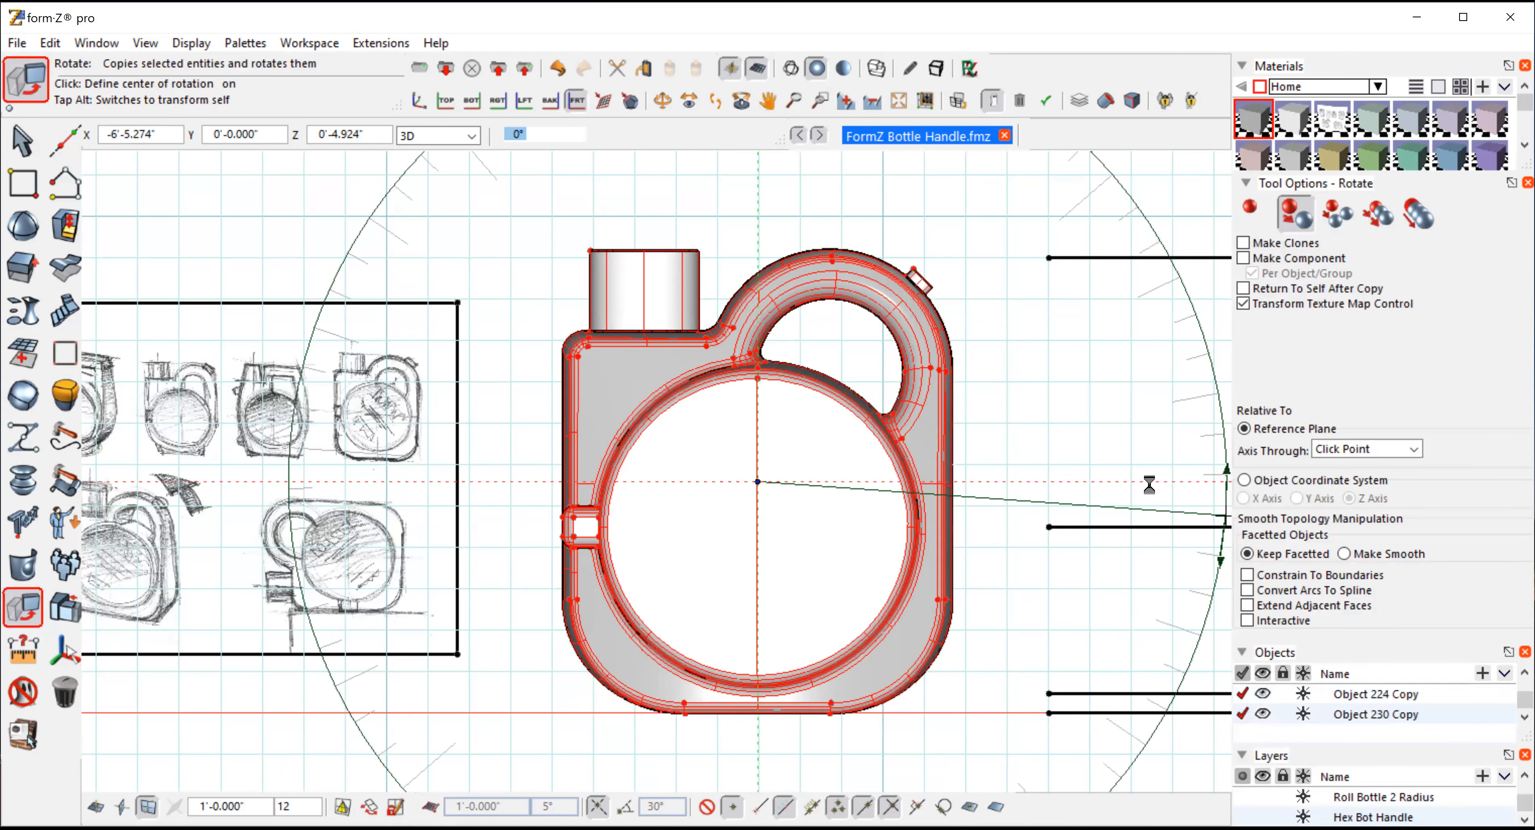
click(1222, 514)
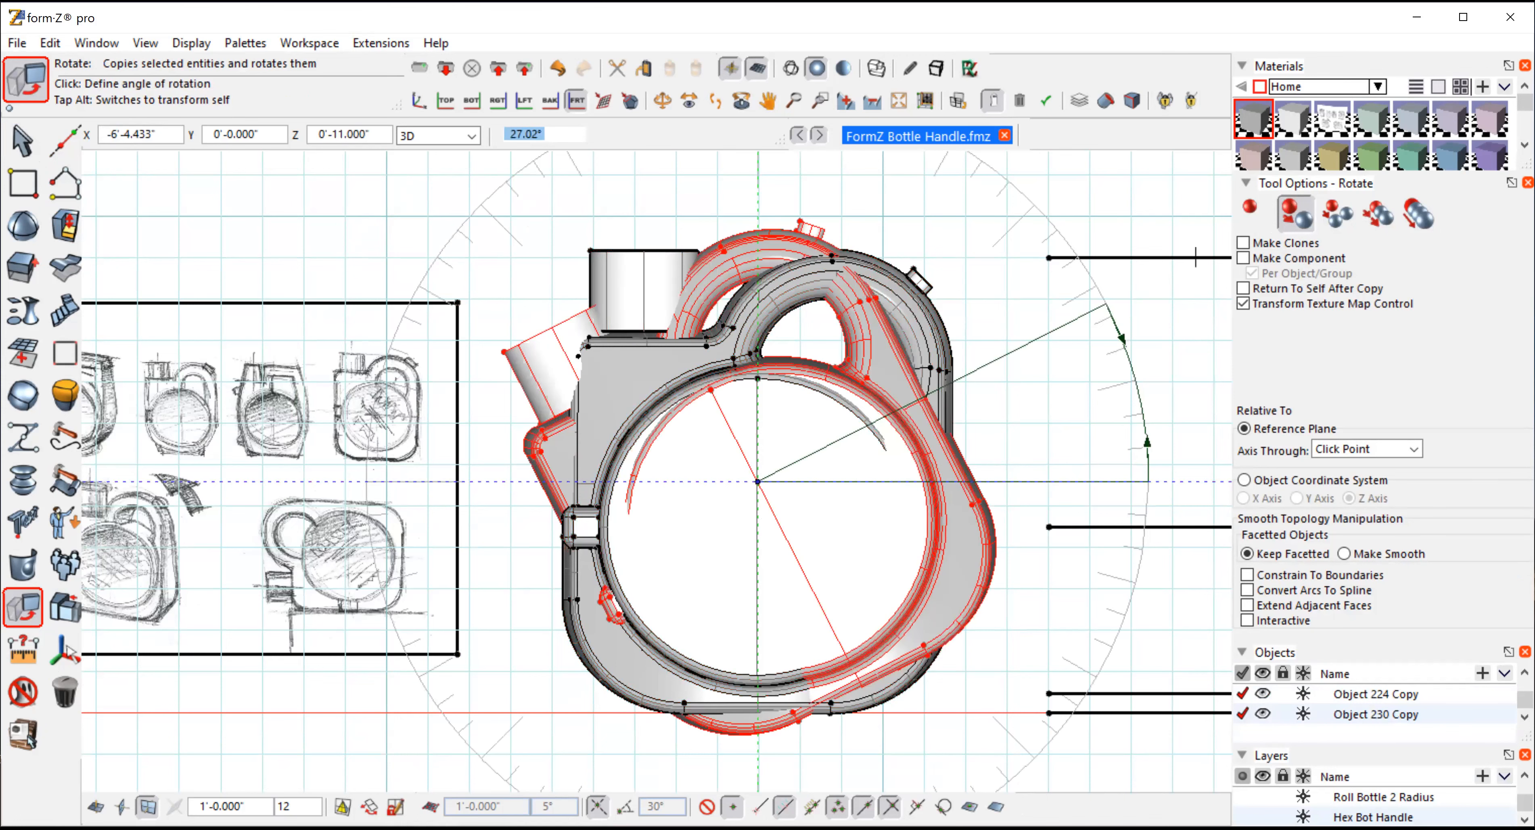
key(alt)
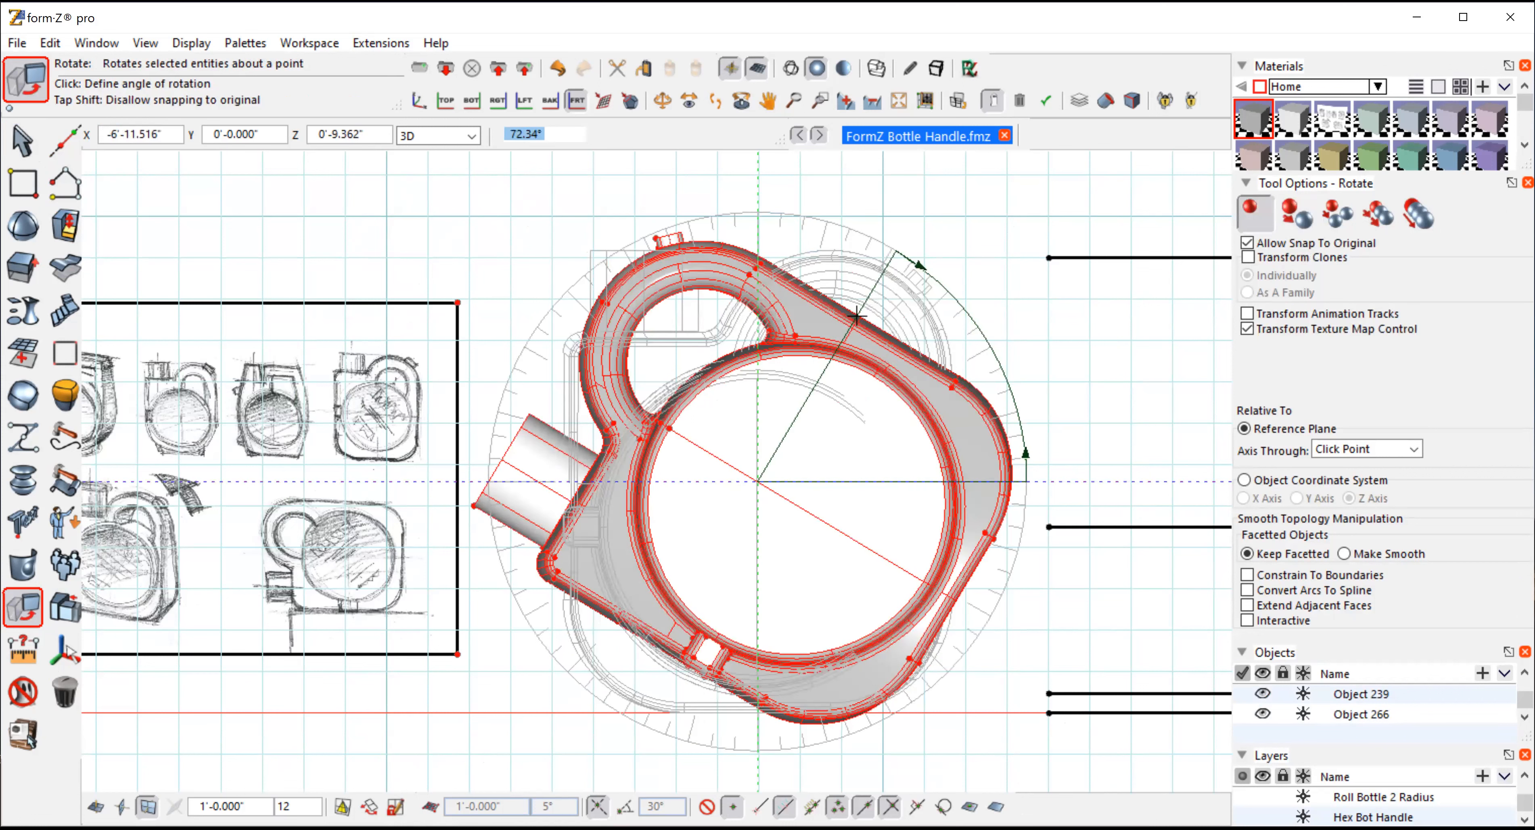
click(758, 294)
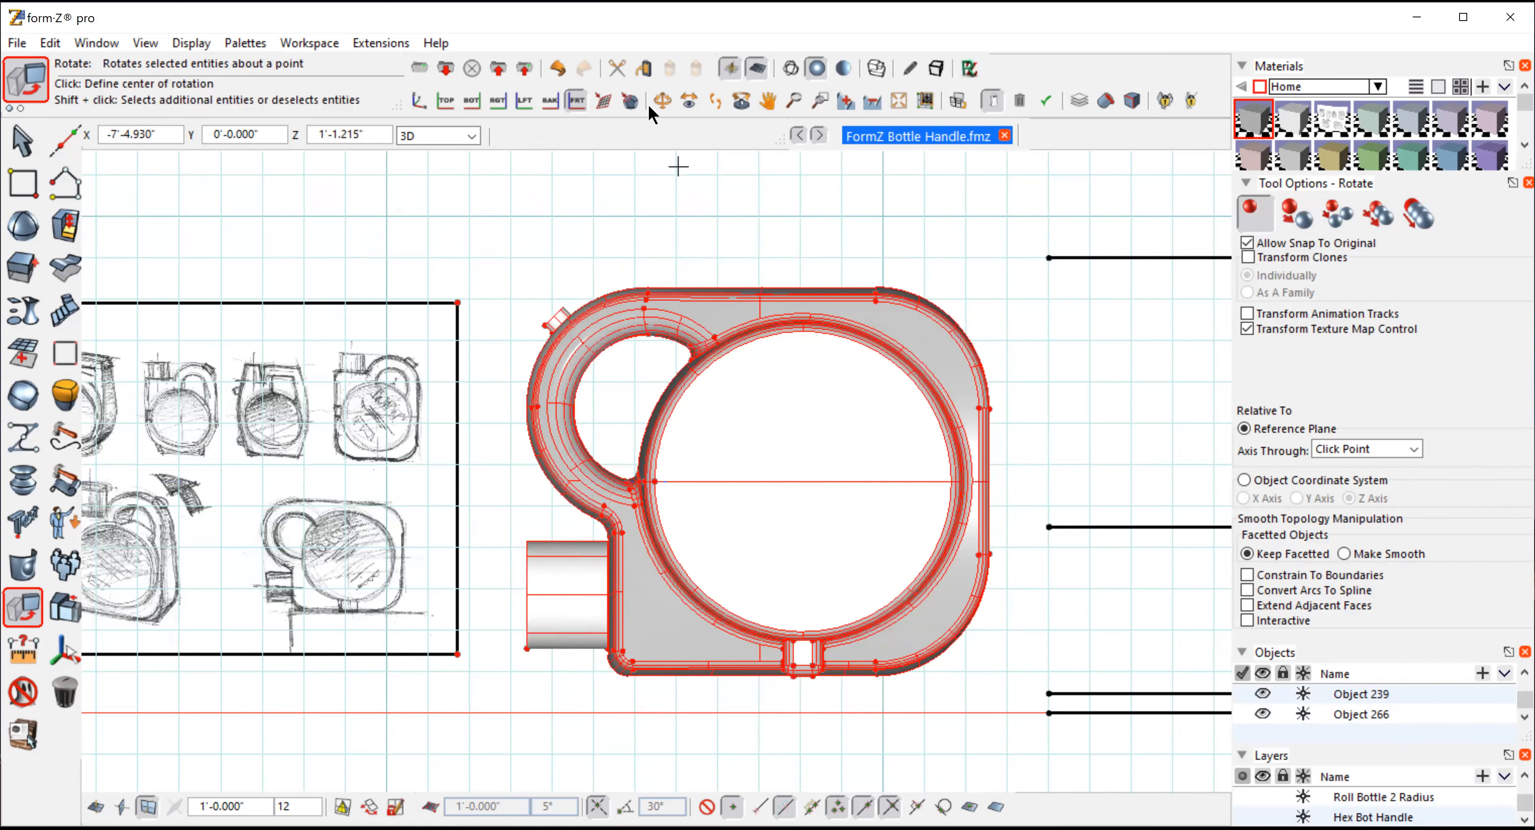
Step: Examine the bottle lying on its side from several angles, including its handle opening and cap
click(662, 101)
mouse_move(510, 263)
mouse_down()
mouse_move(427, 241)
mouse_move(563, 288)
mouse_up()
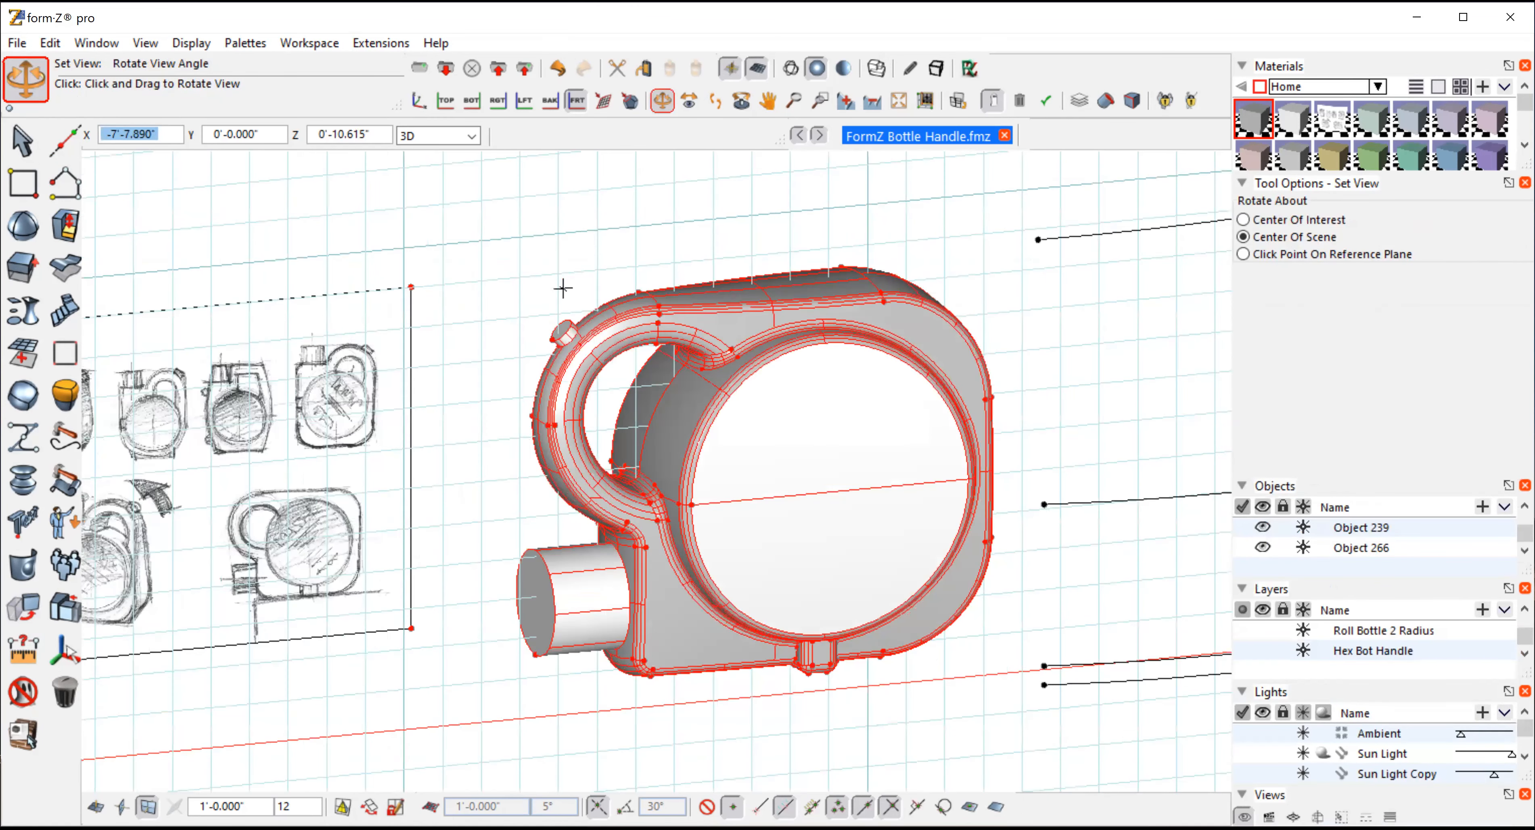
mouse_move(562, 288)
mouse_down()
mouse_move(518, 273)
mouse_move(339, 281)
mouse_up()
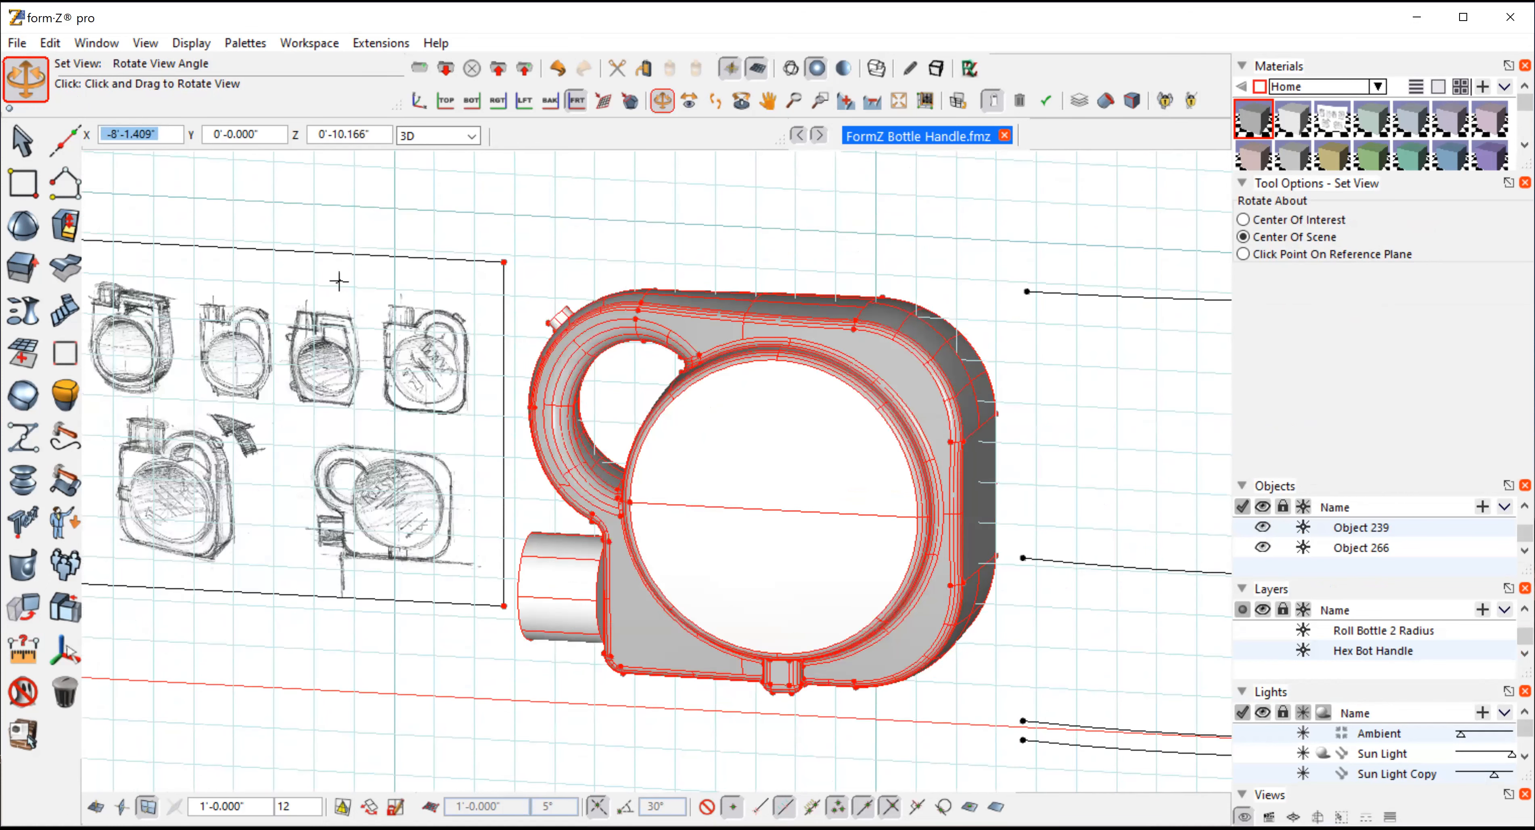
drag(339, 280, 601, 287)
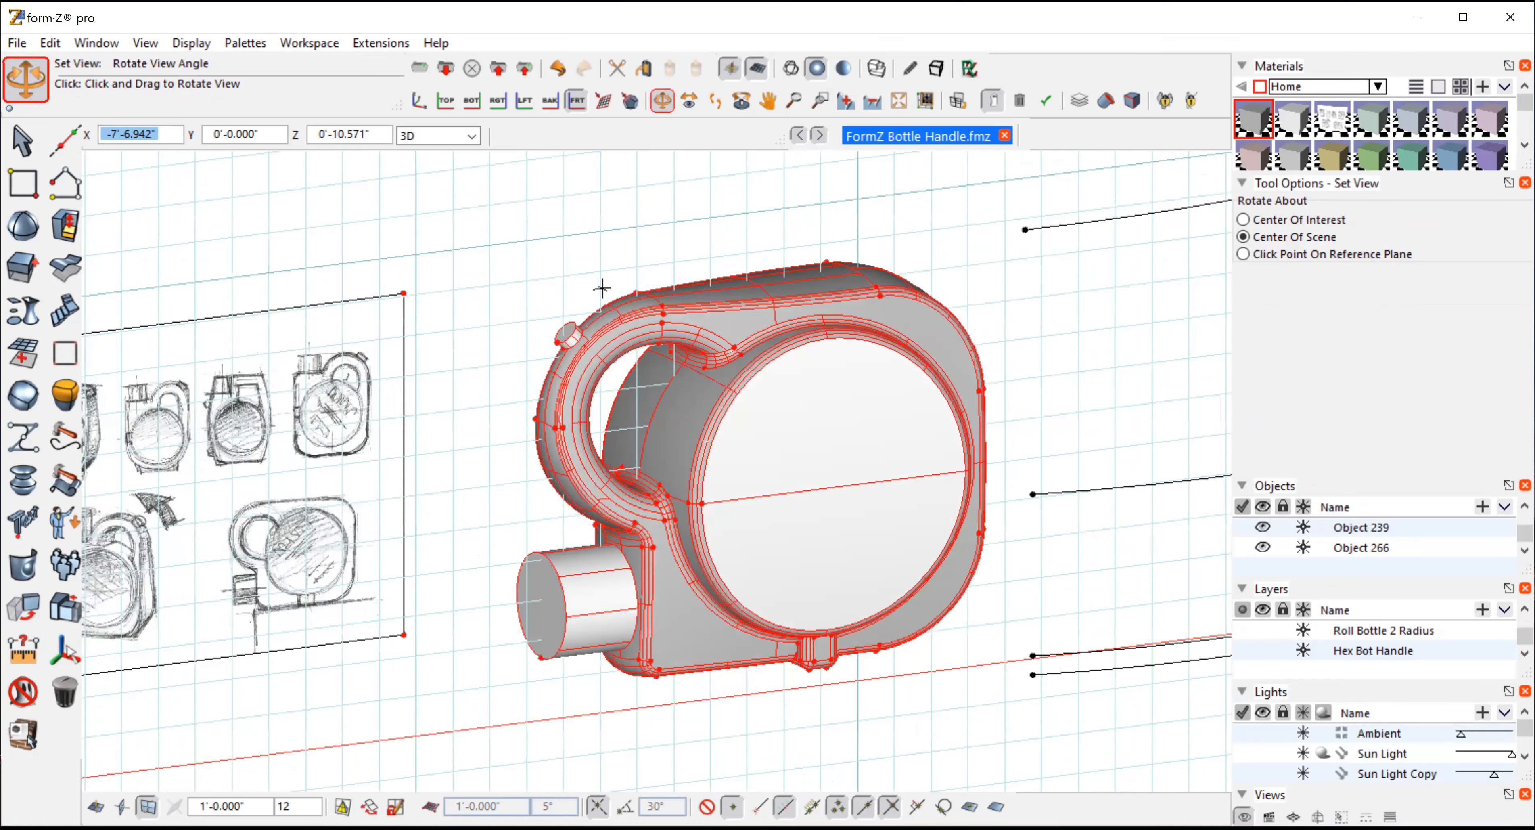
drag(601, 287, 672, 296)
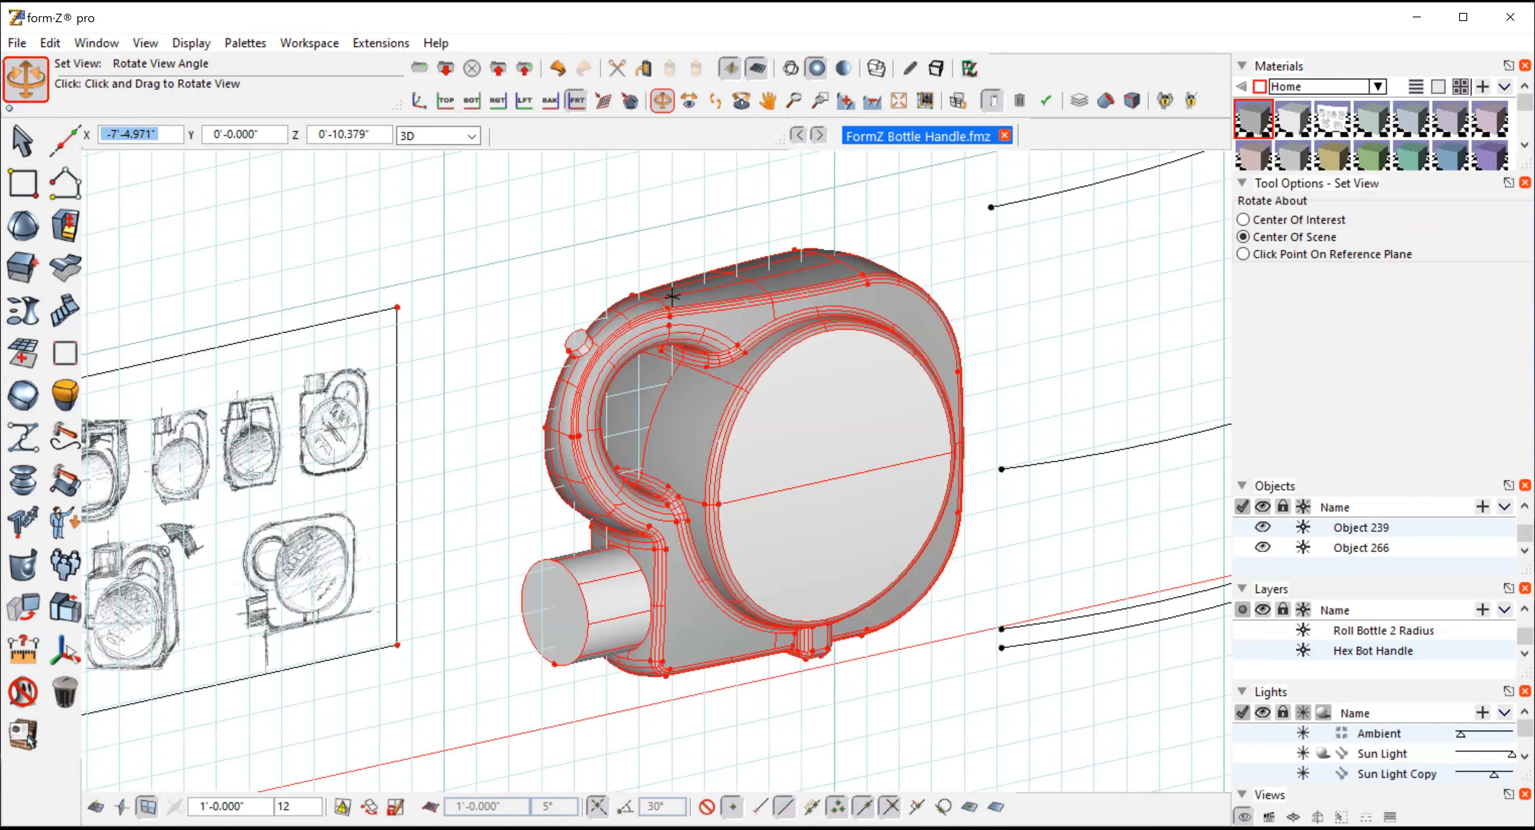
drag(671, 296, 884, 192)
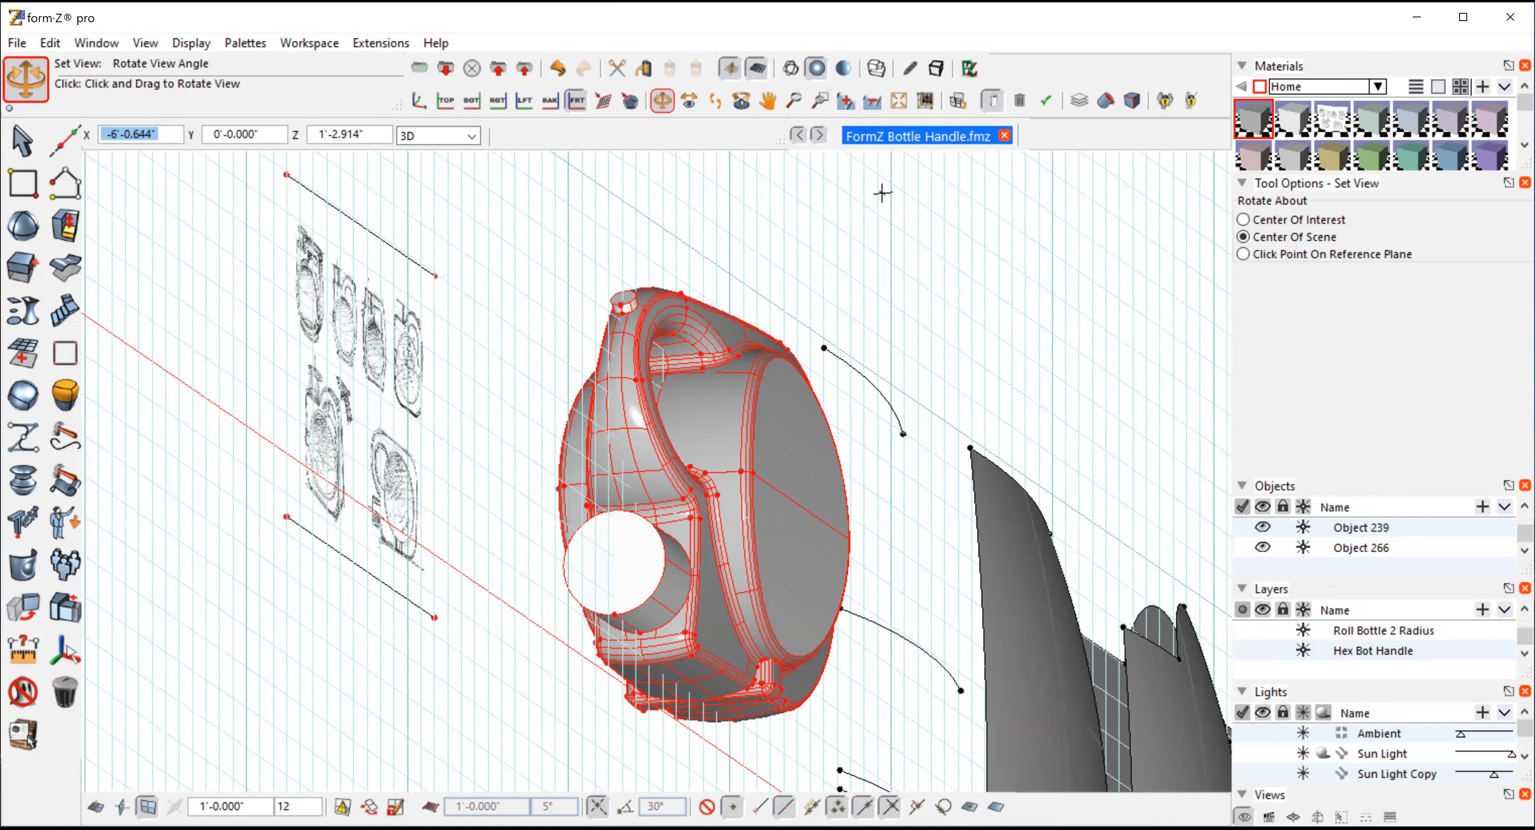
Step: Return to the front view, undo the bottle's rotation and clear the selection
click(145, 43)
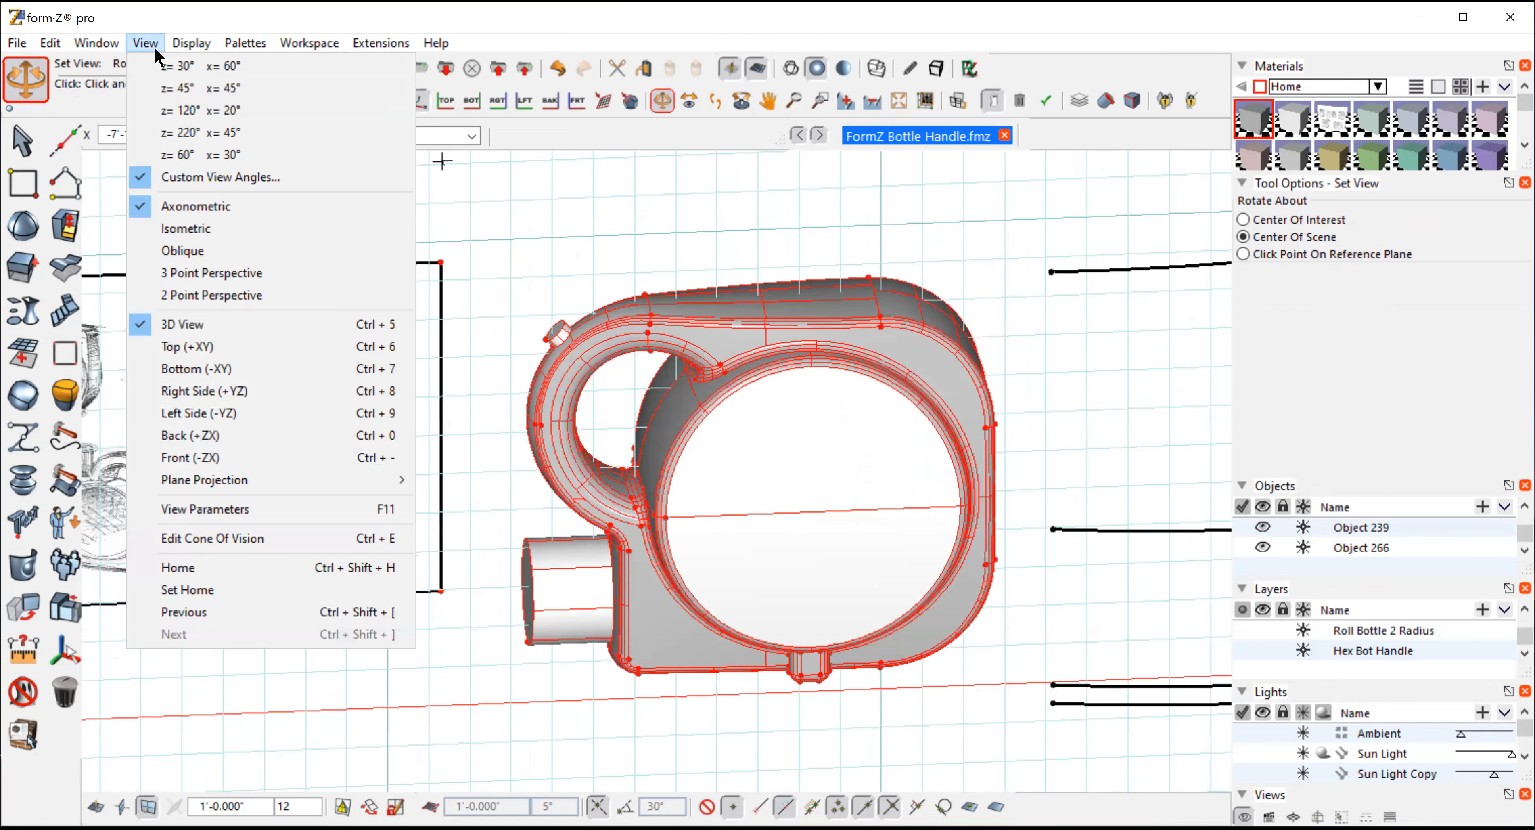
click(190, 458)
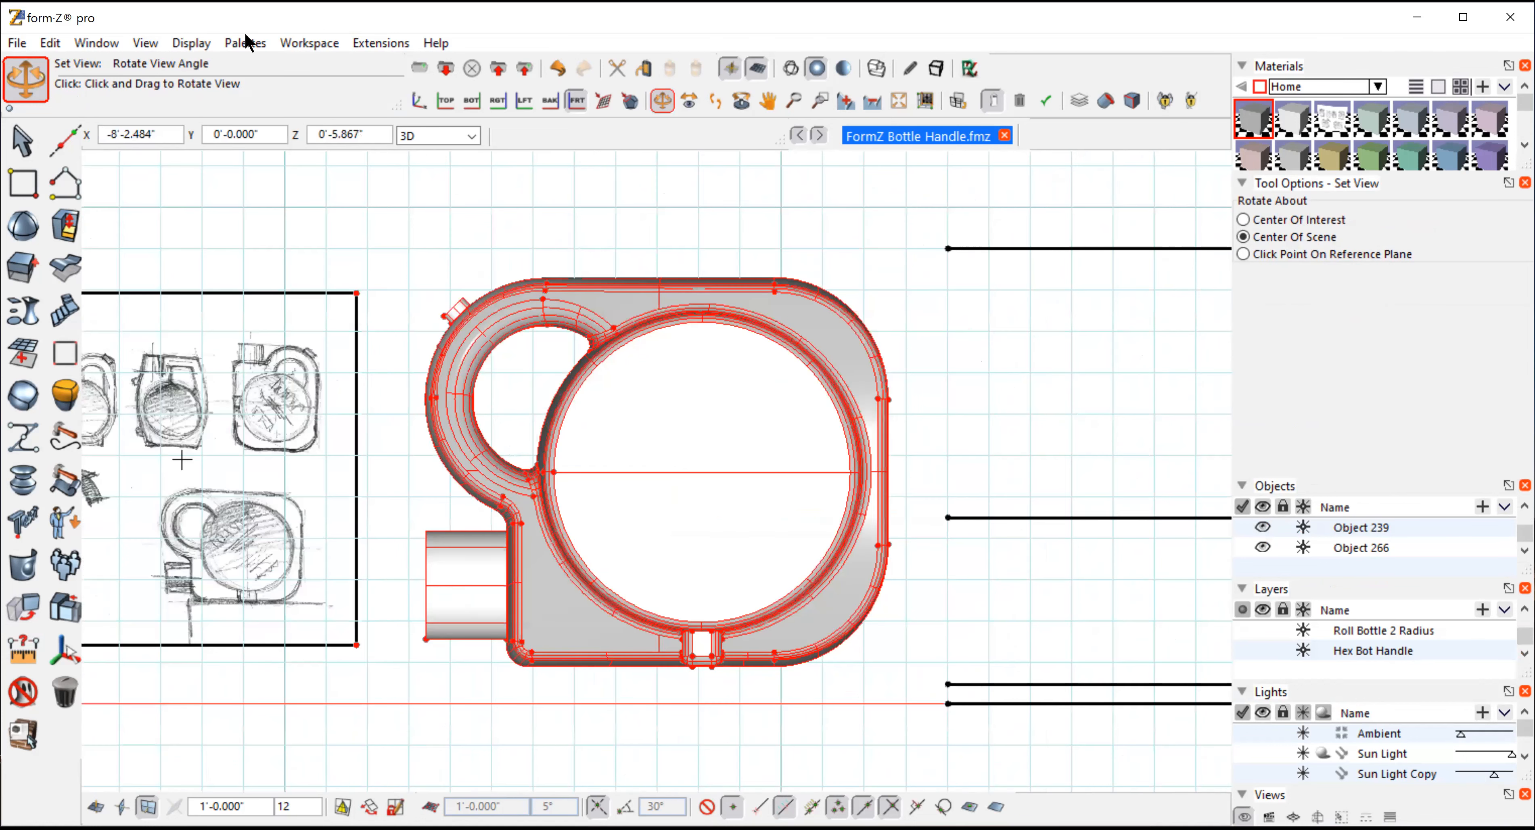
click(51, 41)
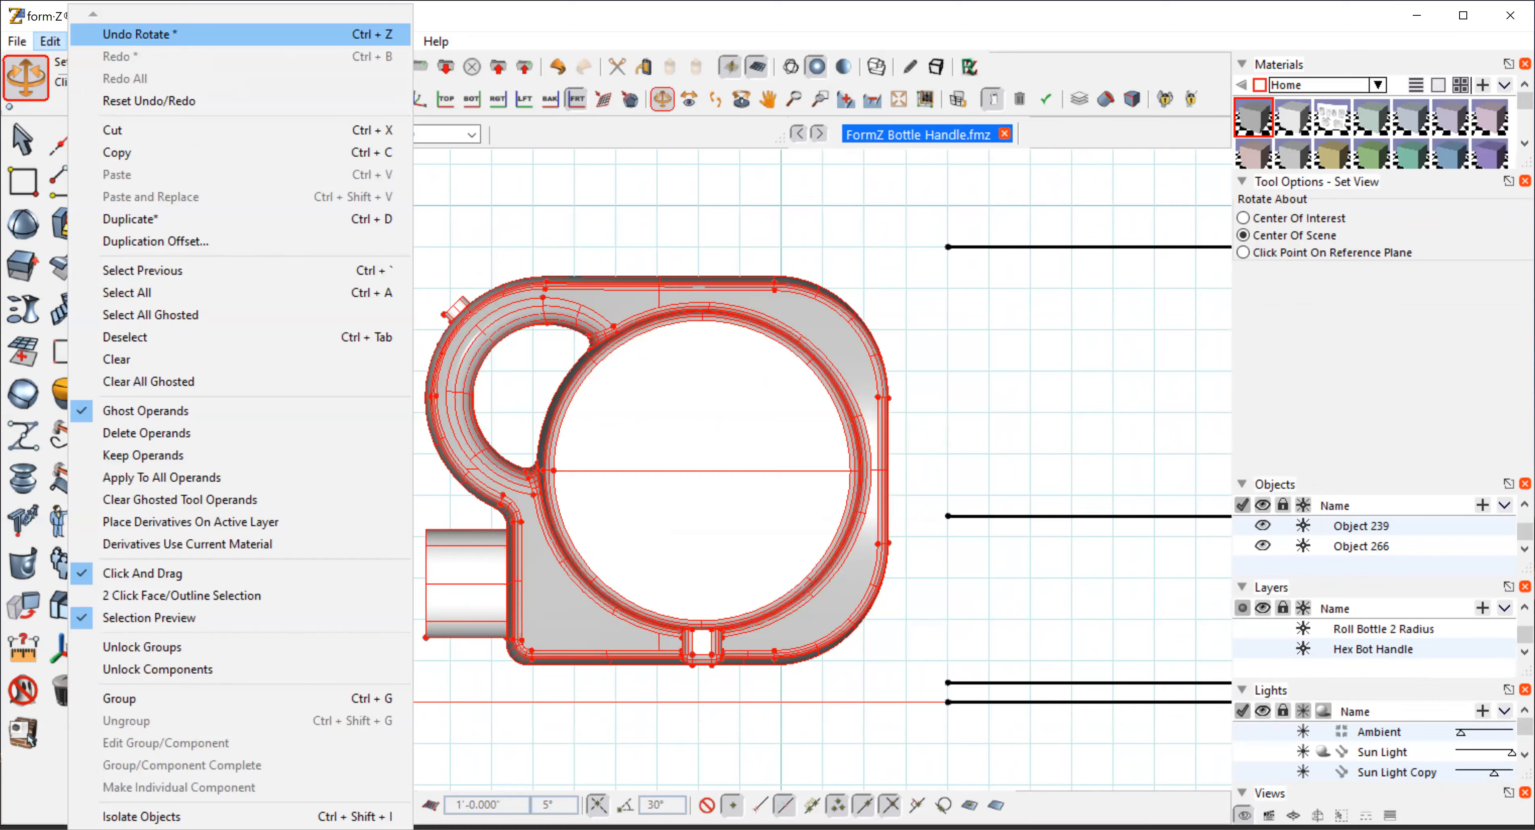
click(140, 34)
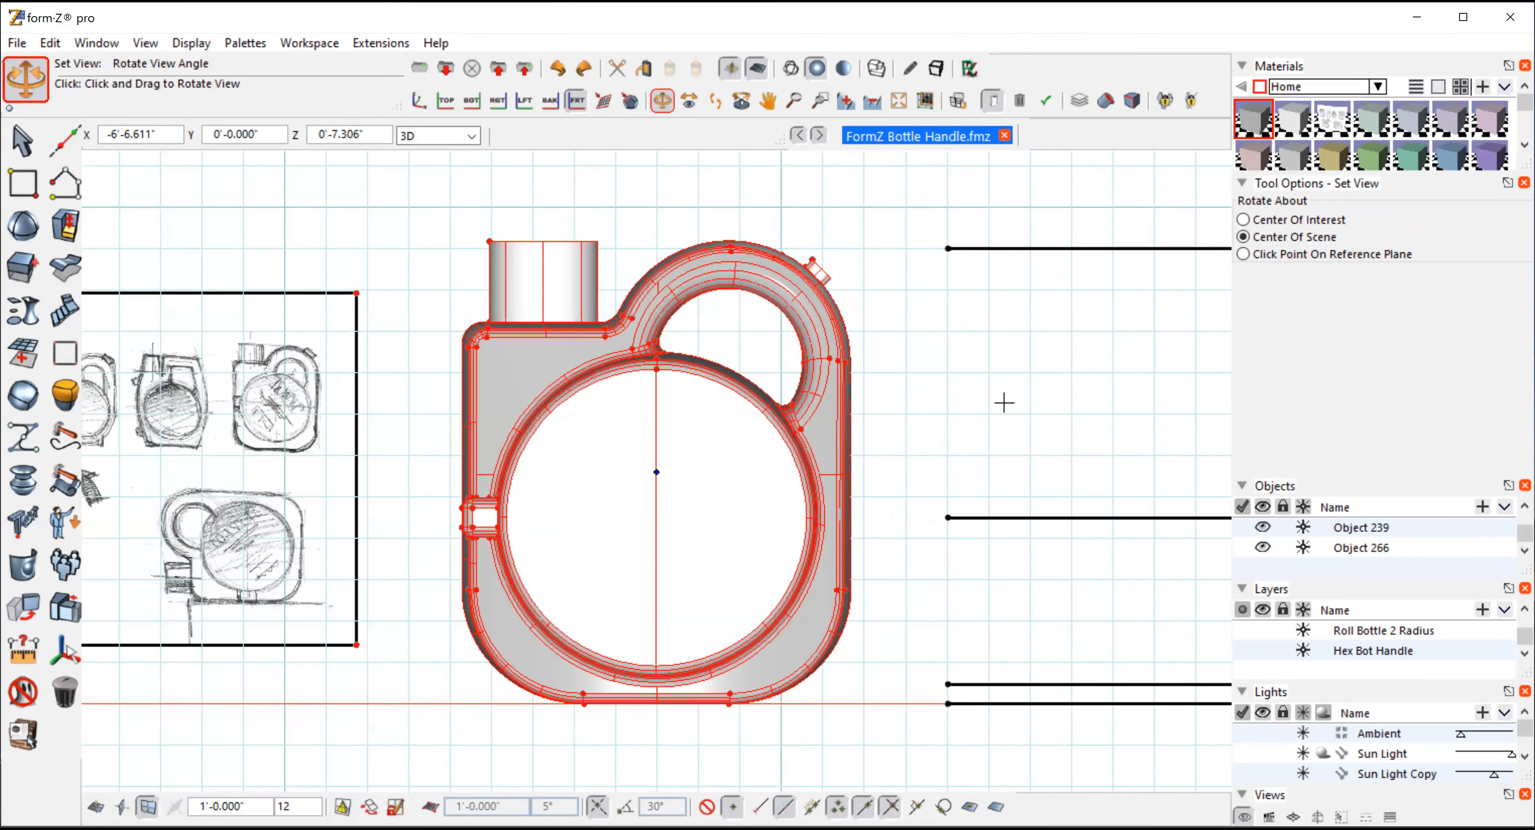
drag(1004, 403, 910, 472)
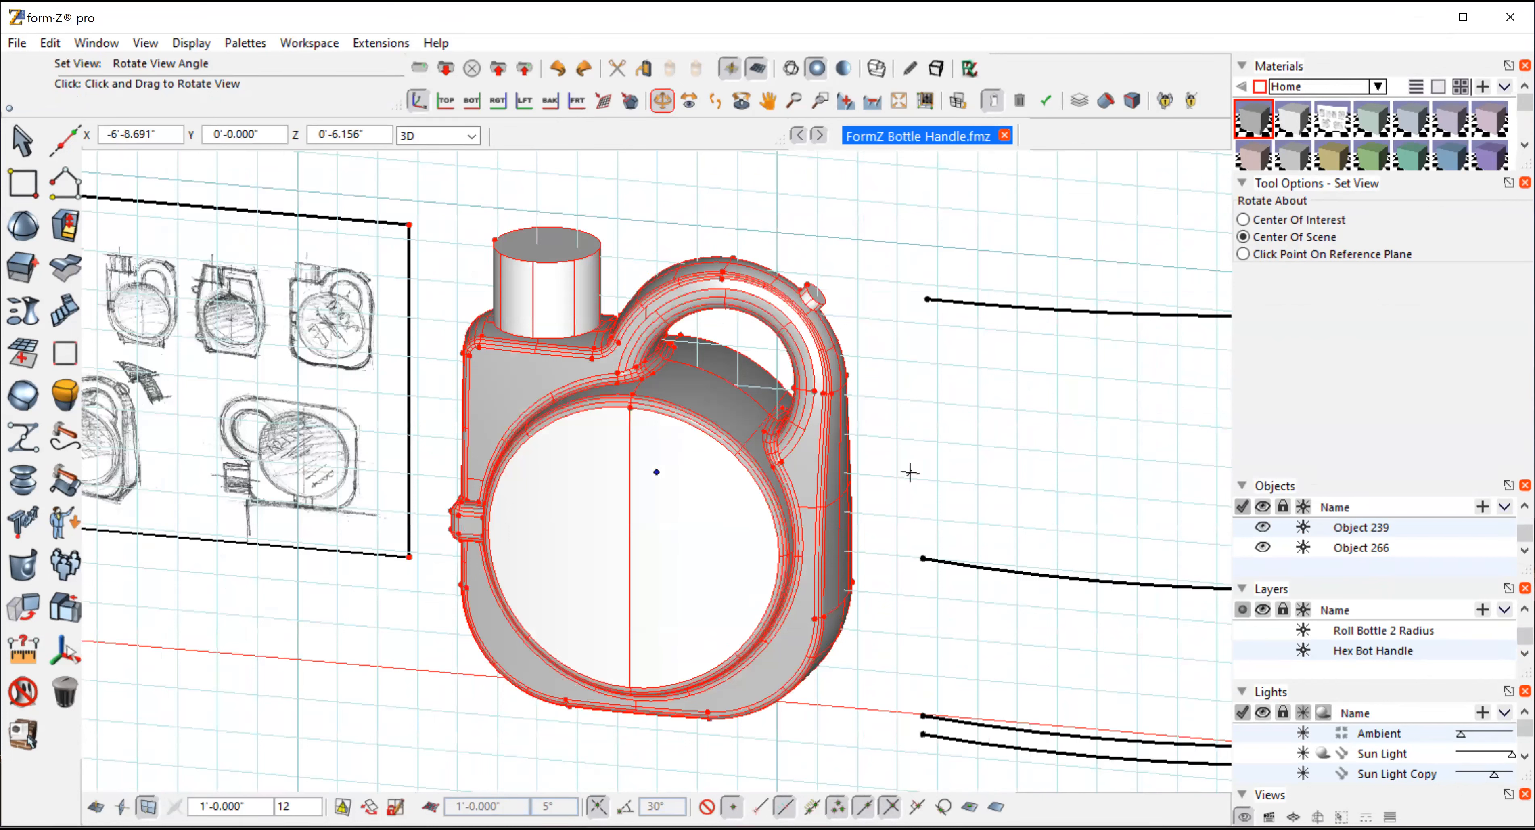
click(1128, 462)
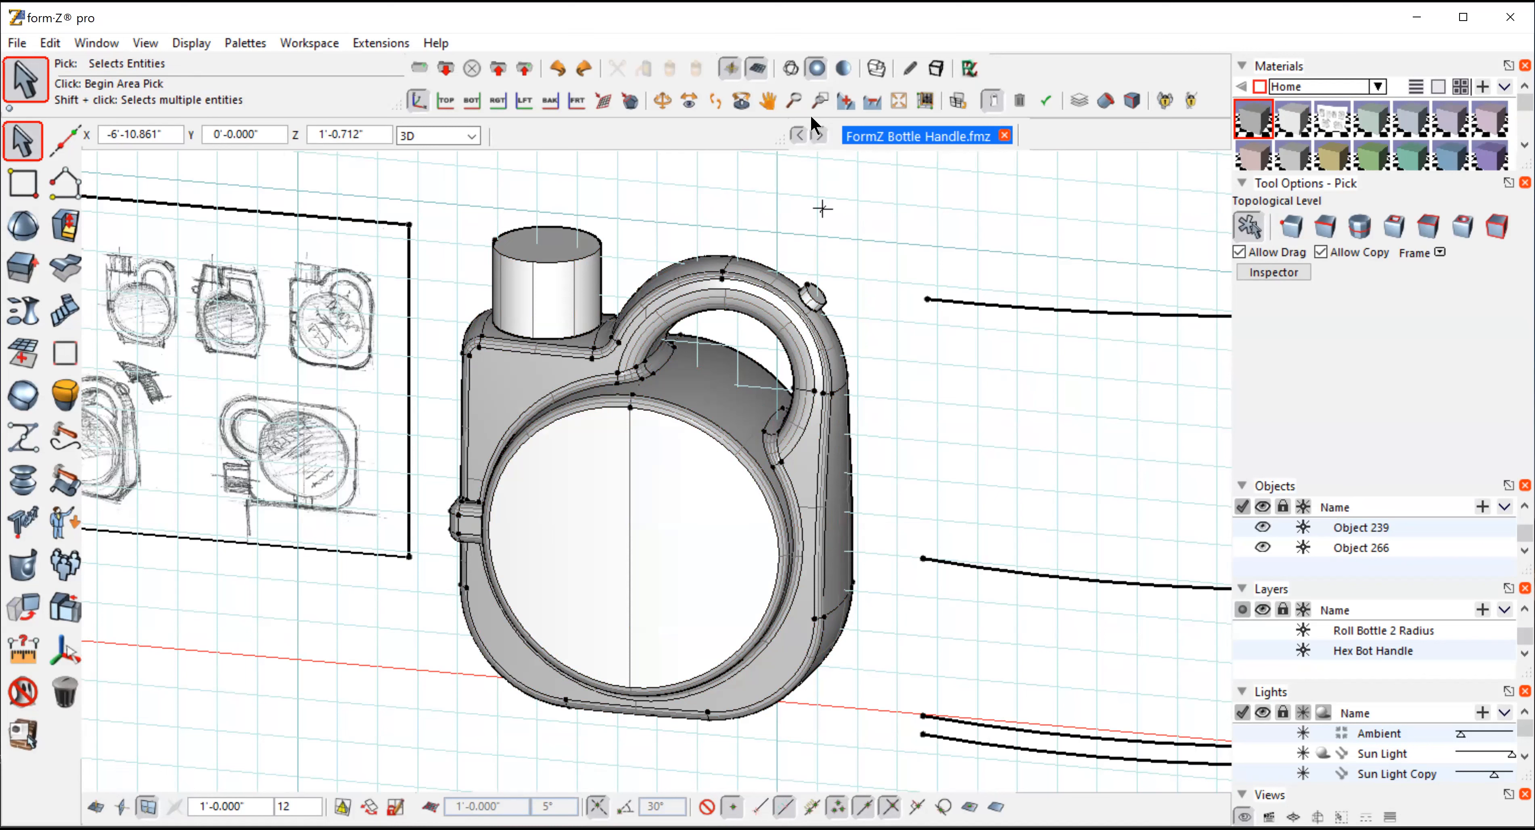
Step: Examine the upright bottle's handle, cap and rounded body from above and from the front corner
click(660, 100)
mouse_move(863, 328)
mouse_down()
mouse_move(874, 395)
mouse_move(184, 332)
mouse_move(758, 401)
mouse_up()
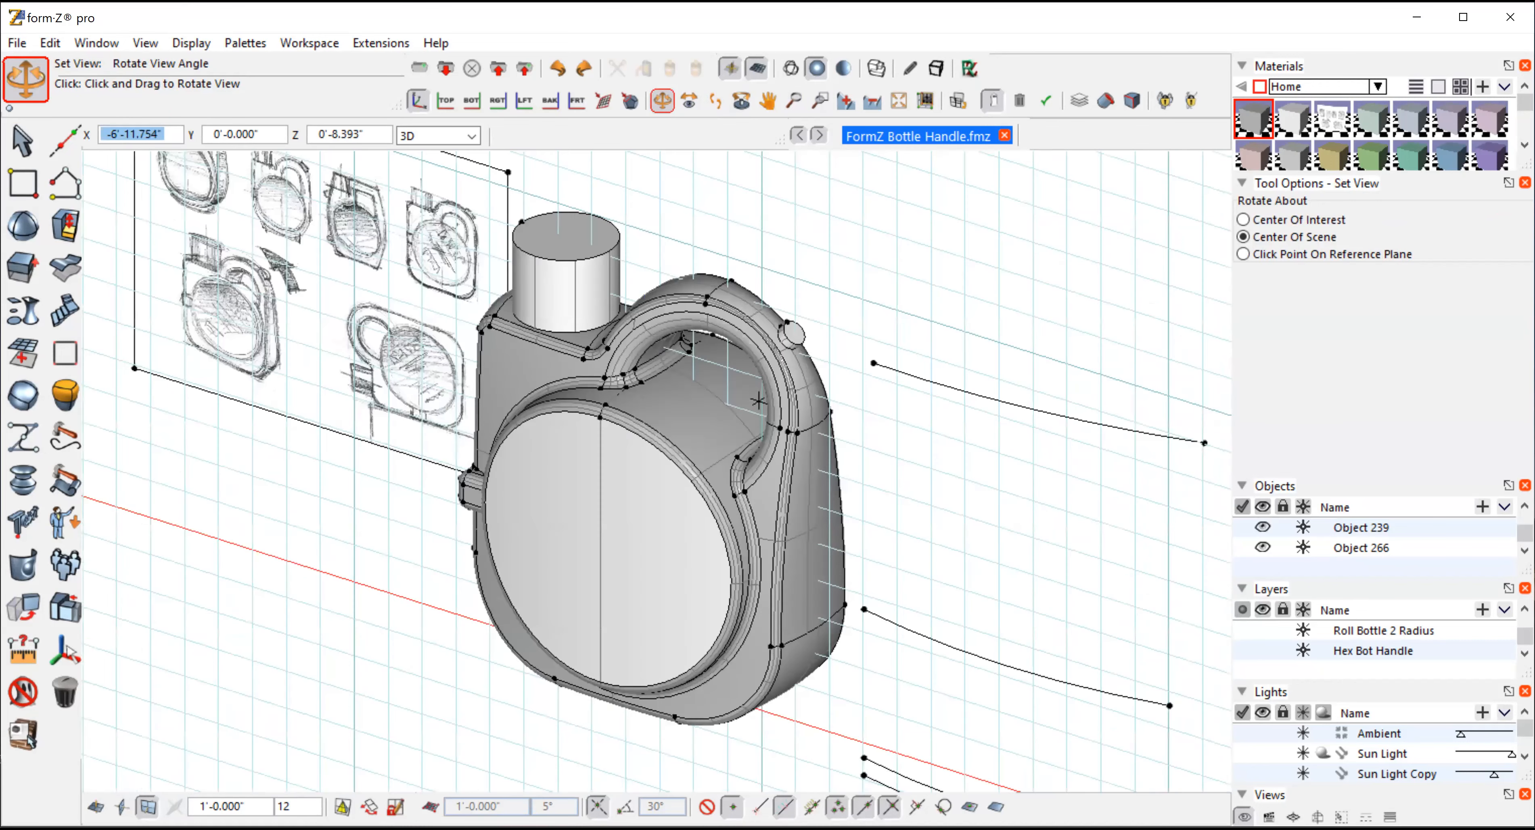
drag(758, 401, 988, 584)
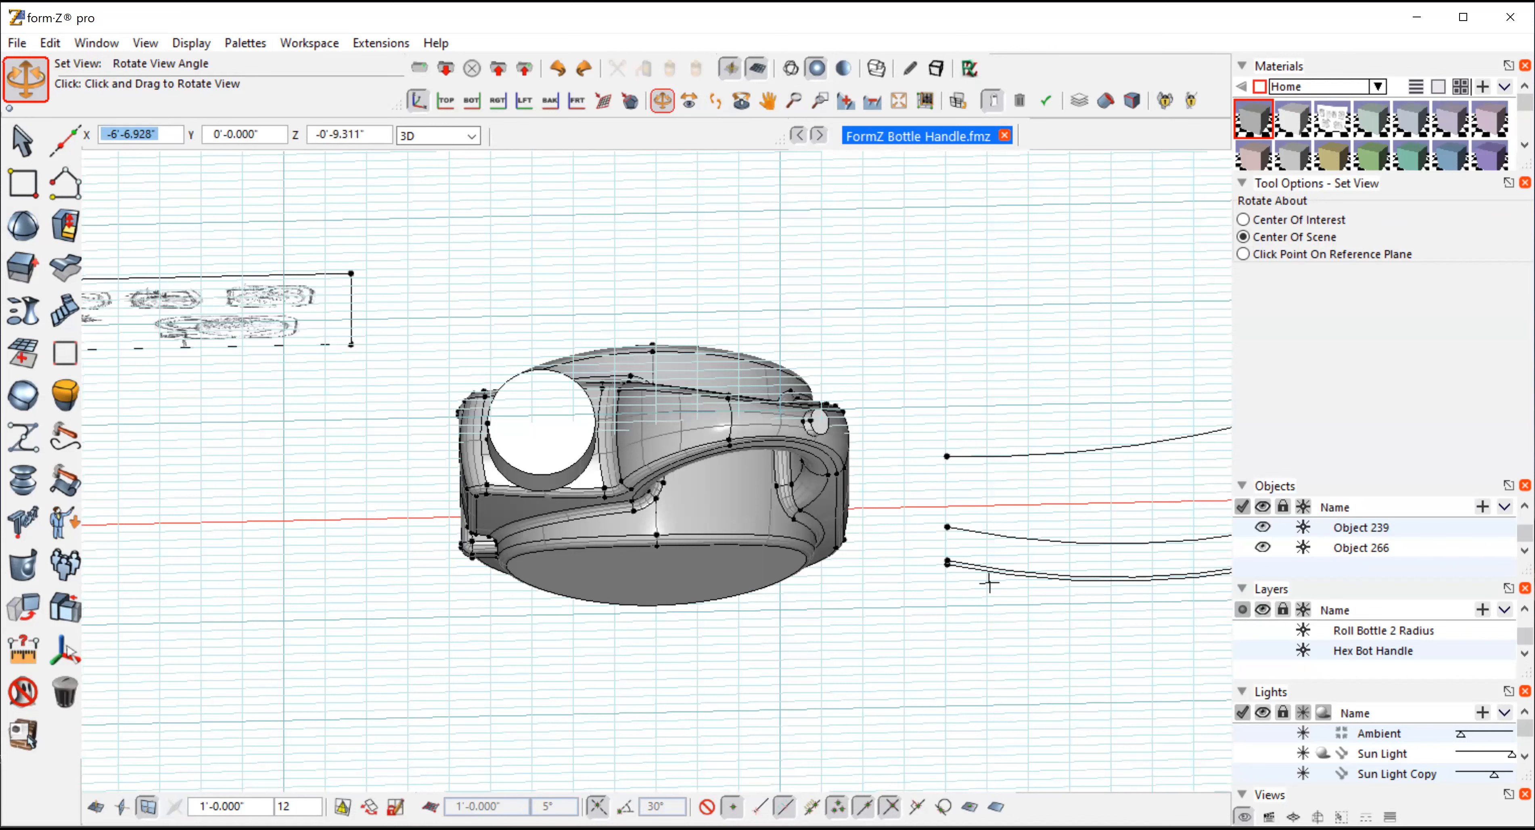
drag(988, 584, 648, 311)
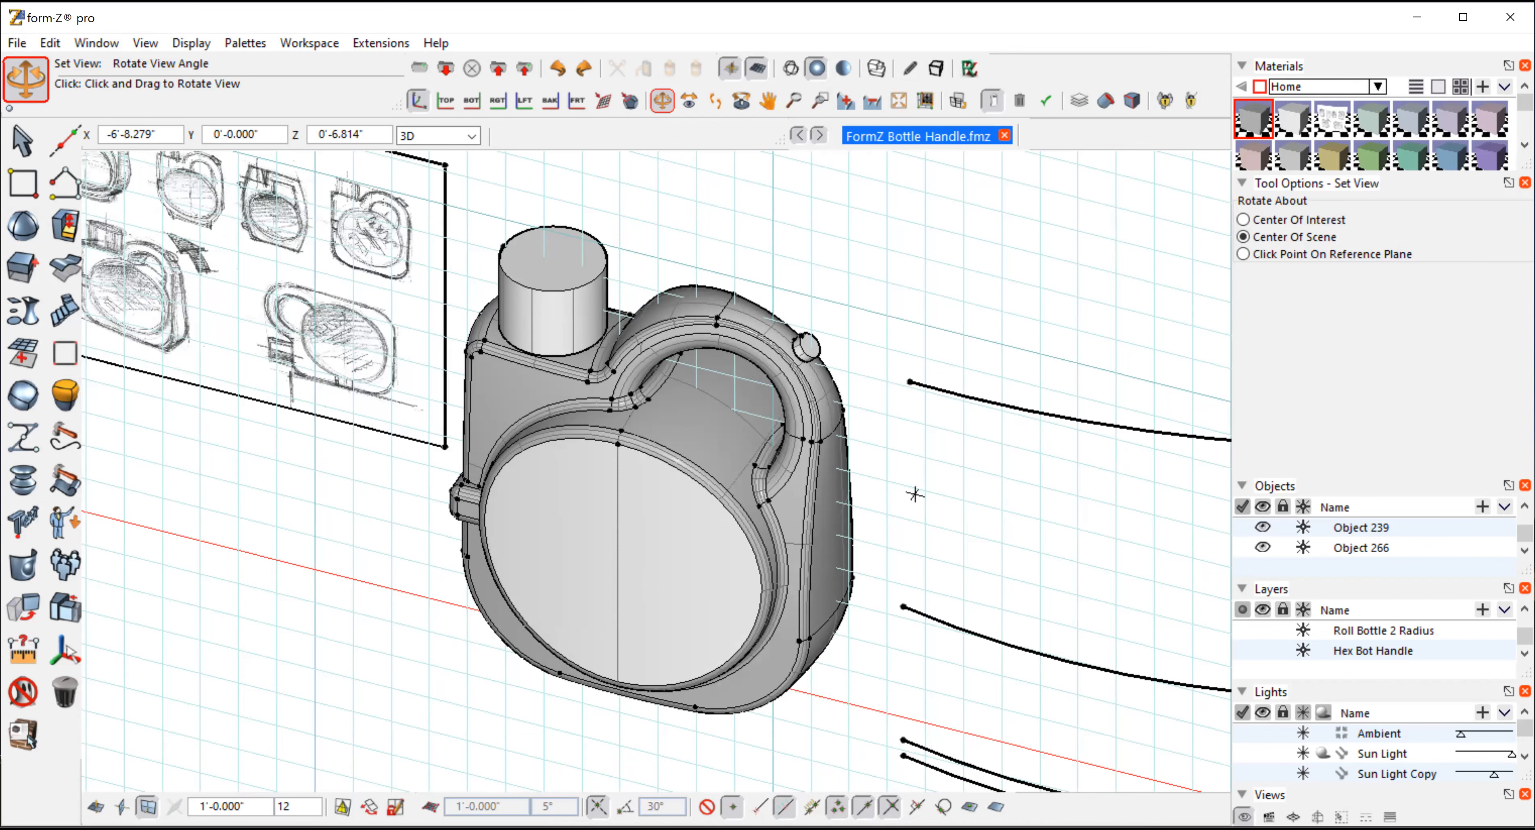
drag(853, 271, 830, 291)
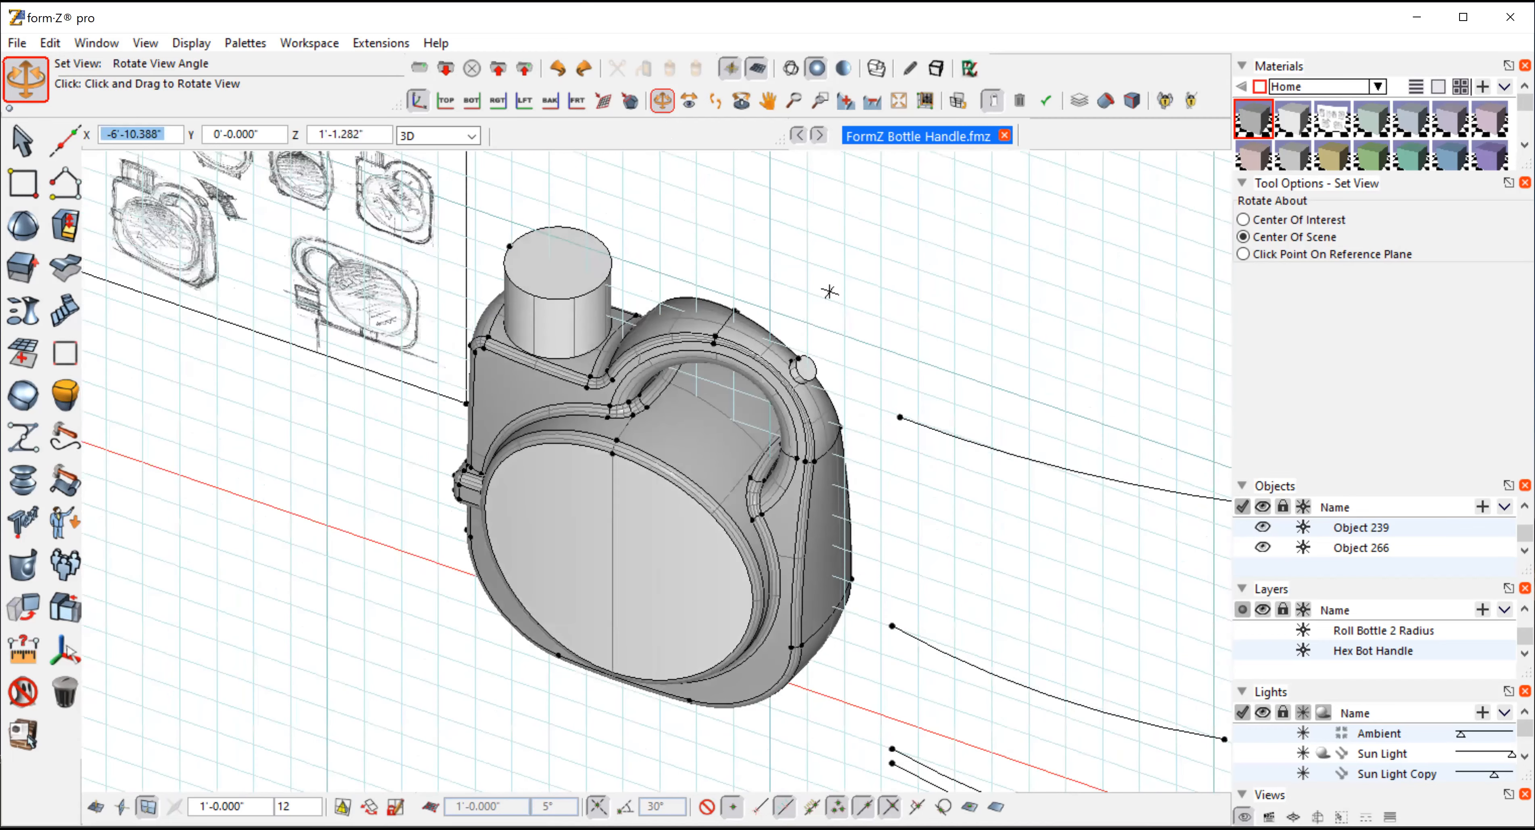
drag(829, 291, 885, 201)
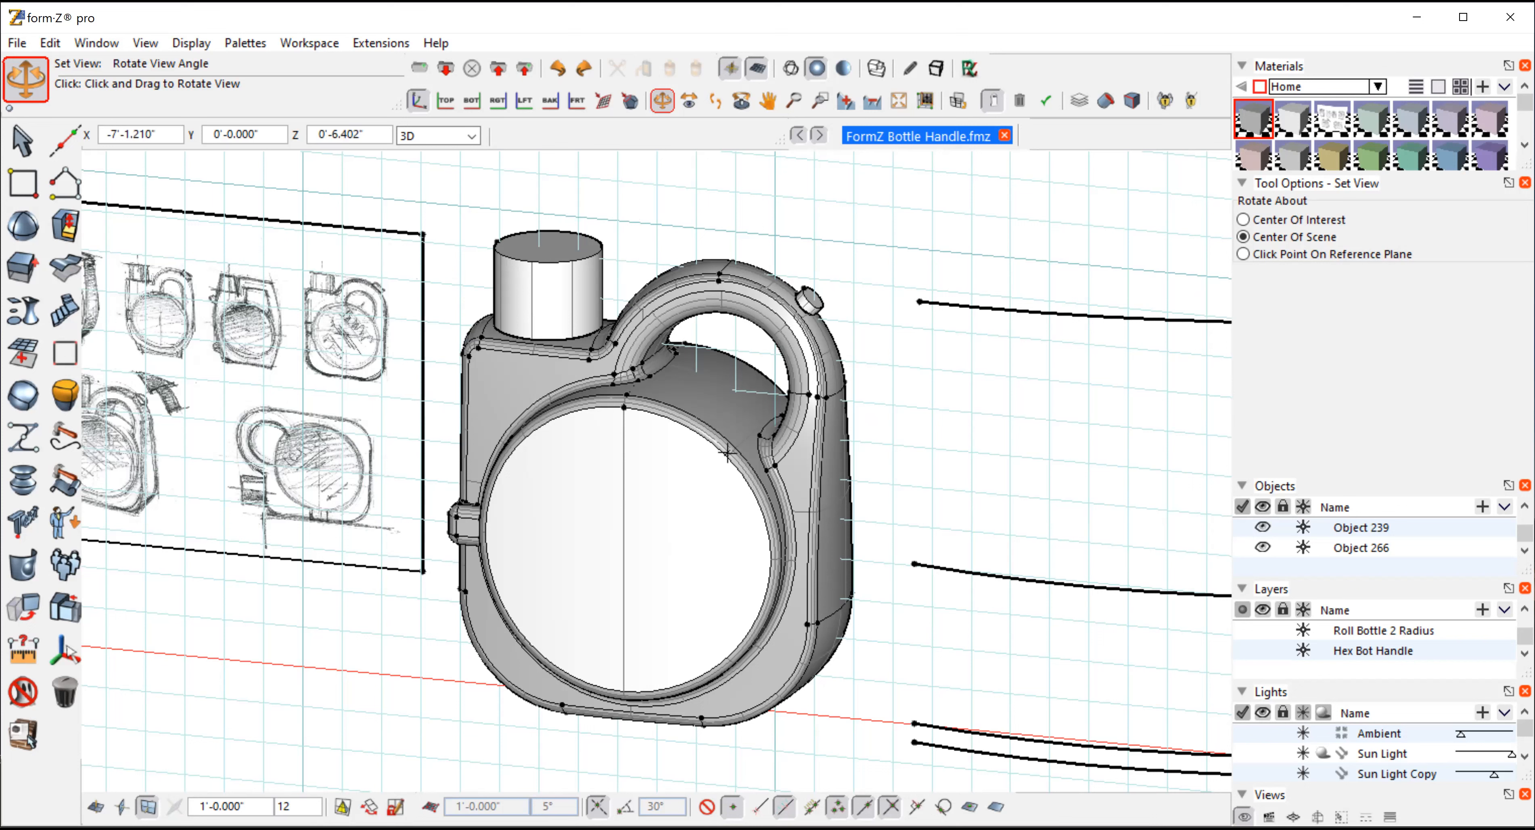
Step: Bring the construction drawing of circles and outlines into the front view and centre it
click(768, 103)
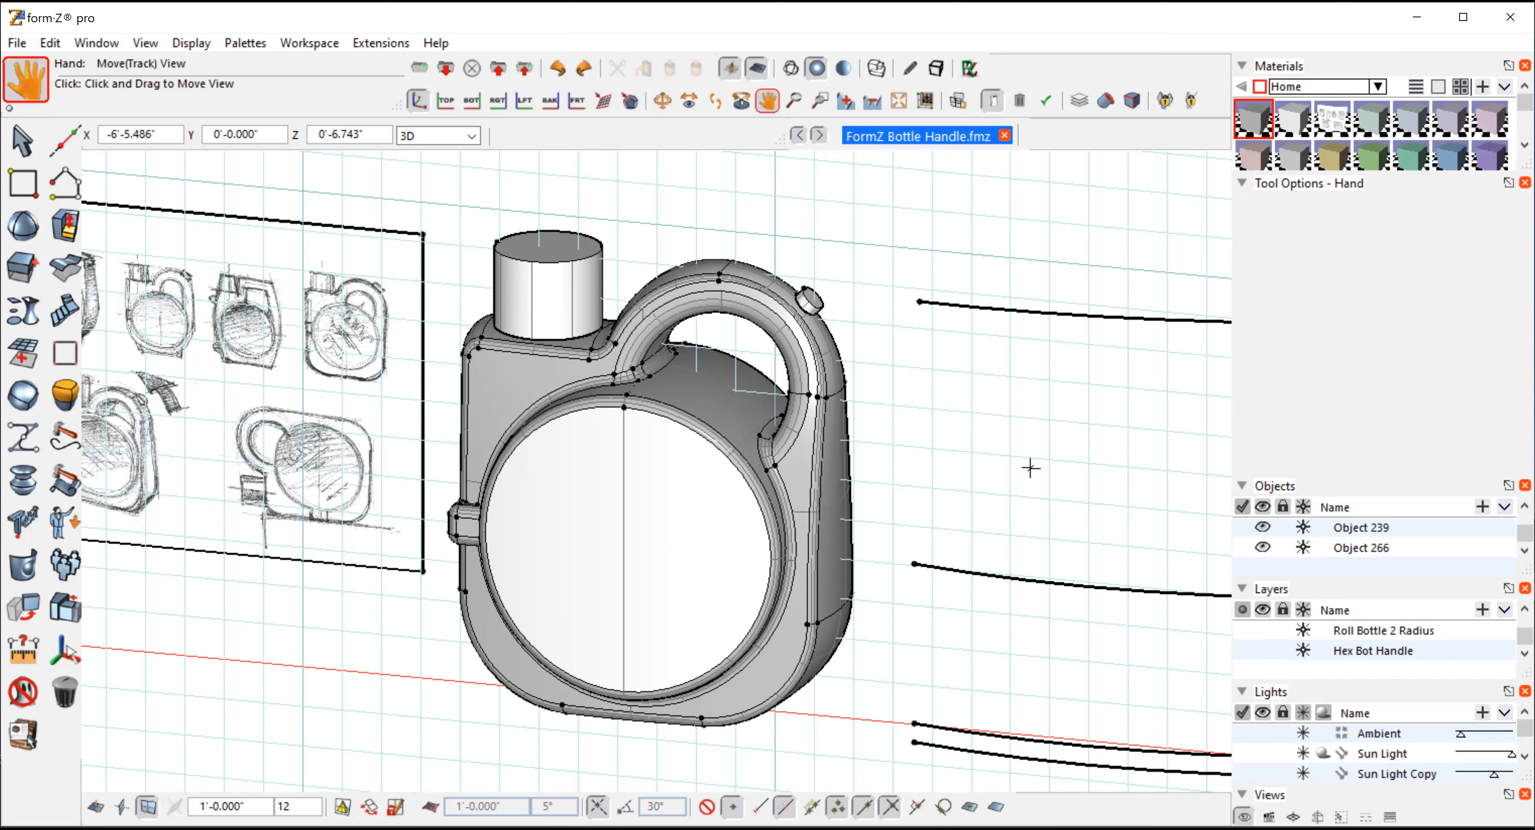
click(900, 102)
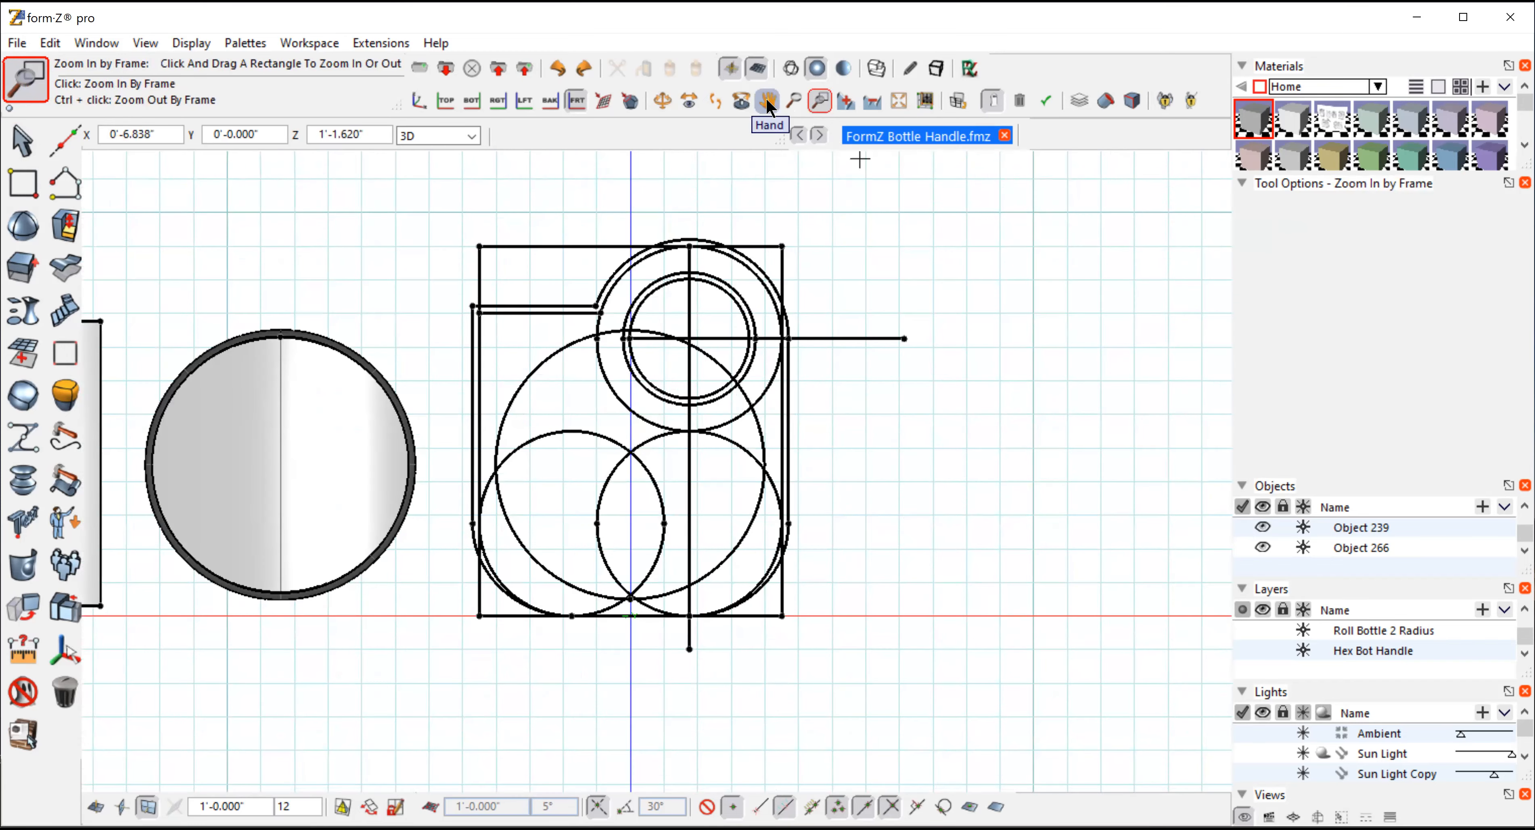
click(768, 99)
drag(997, 449, 1013, 550)
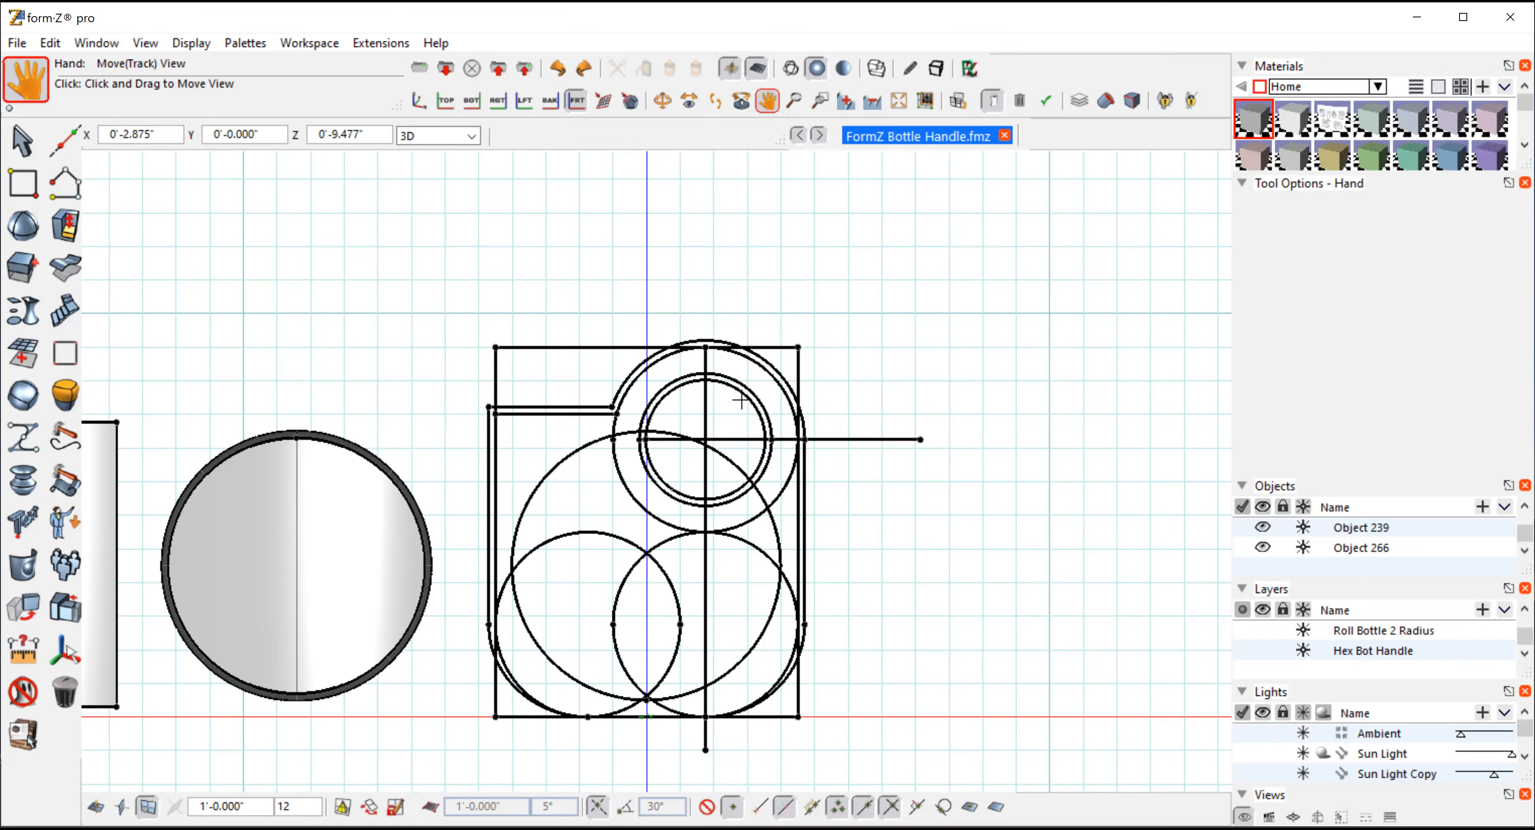
Step: Switch the construction drawing's display to wireframe
drag(22, 141, 58, 179)
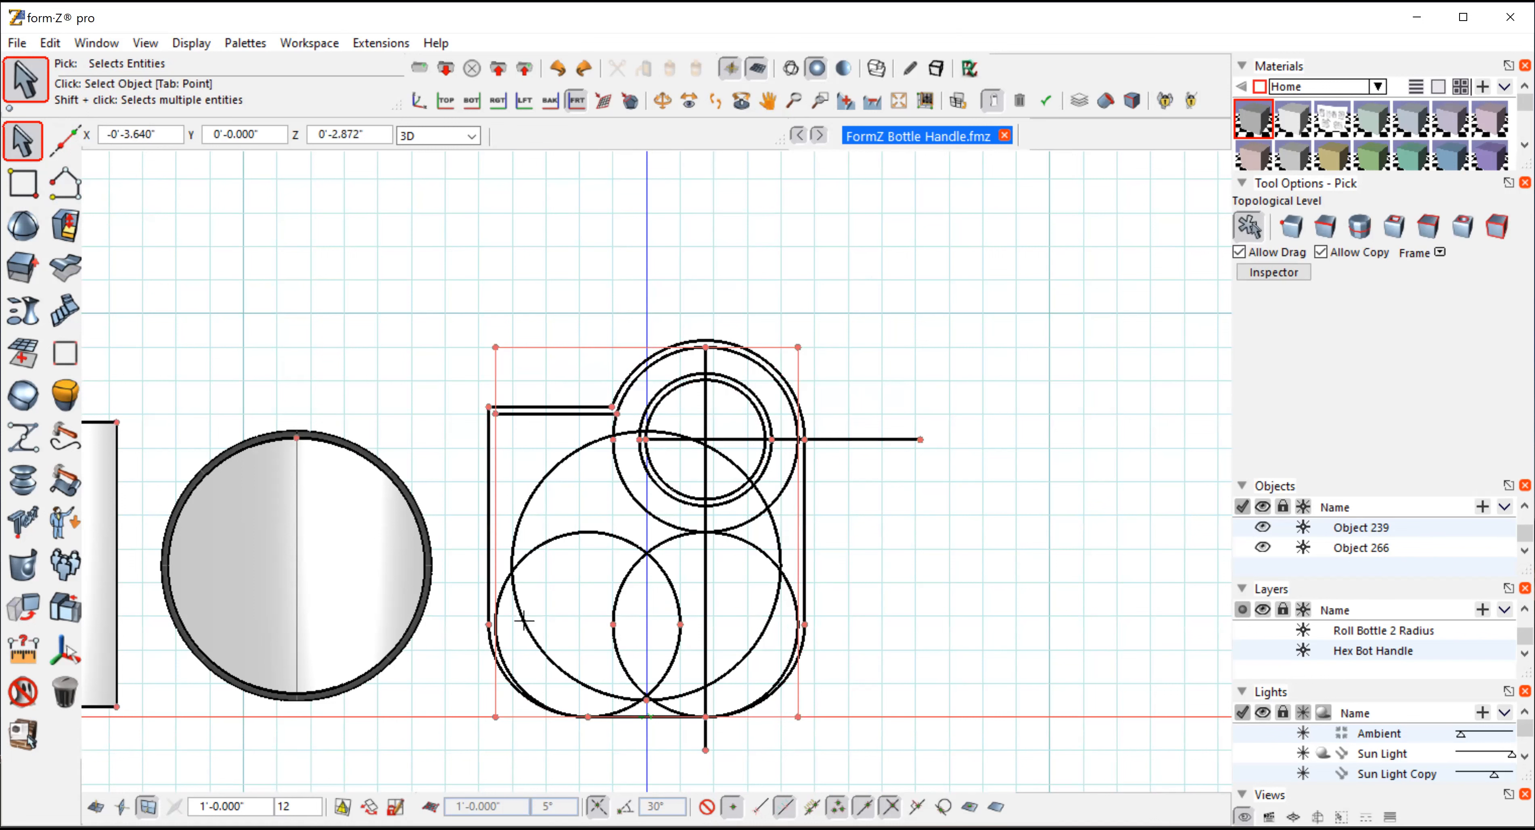
click(789, 68)
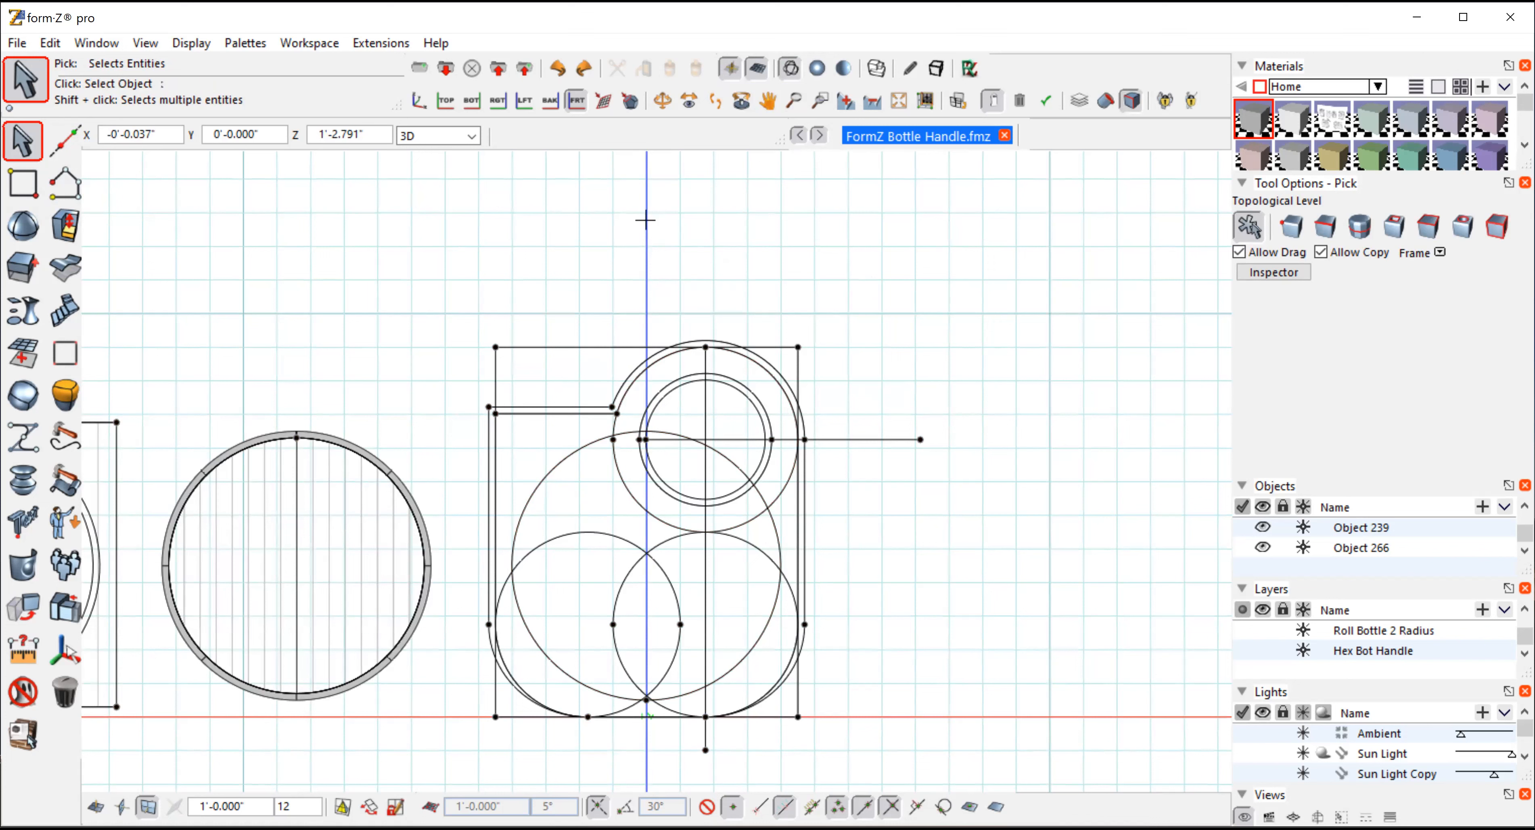
click(768, 101)
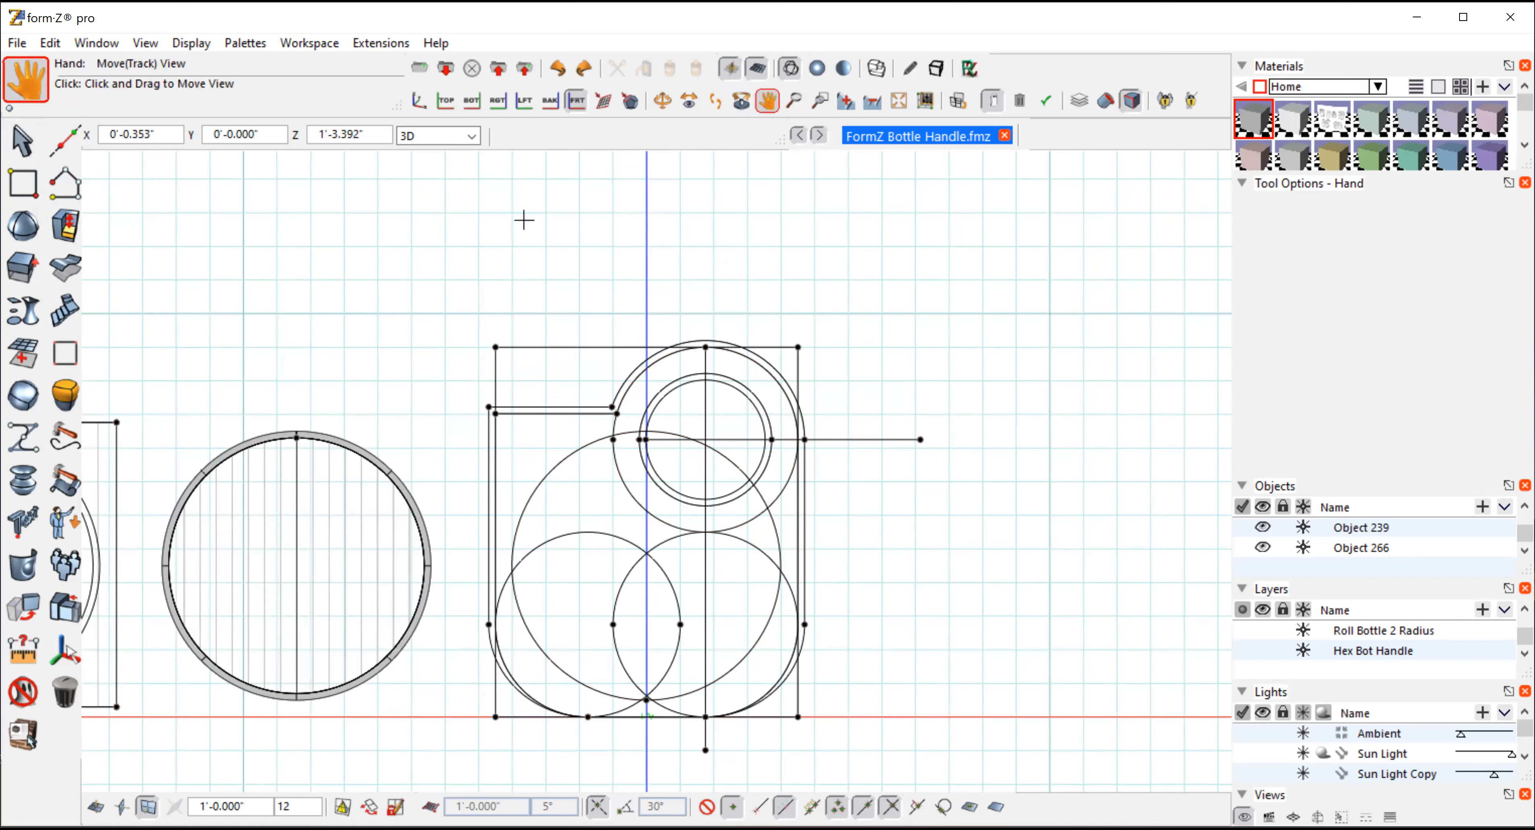
Step: Bring the profile curves and curved body panels into an angled 3D view with shaded display
mouse_move(205, 236)
mouse_down()
mouse_move(202, 271)
mouse_move(1095, 317)
mouse_up()
mouse_move(281, 324)
mouse_down()
mouse_move(543, 322)
mouse_move(692, 255)
mouse_move(877, 209)
mouse_move(874, 185)
mouse_up()
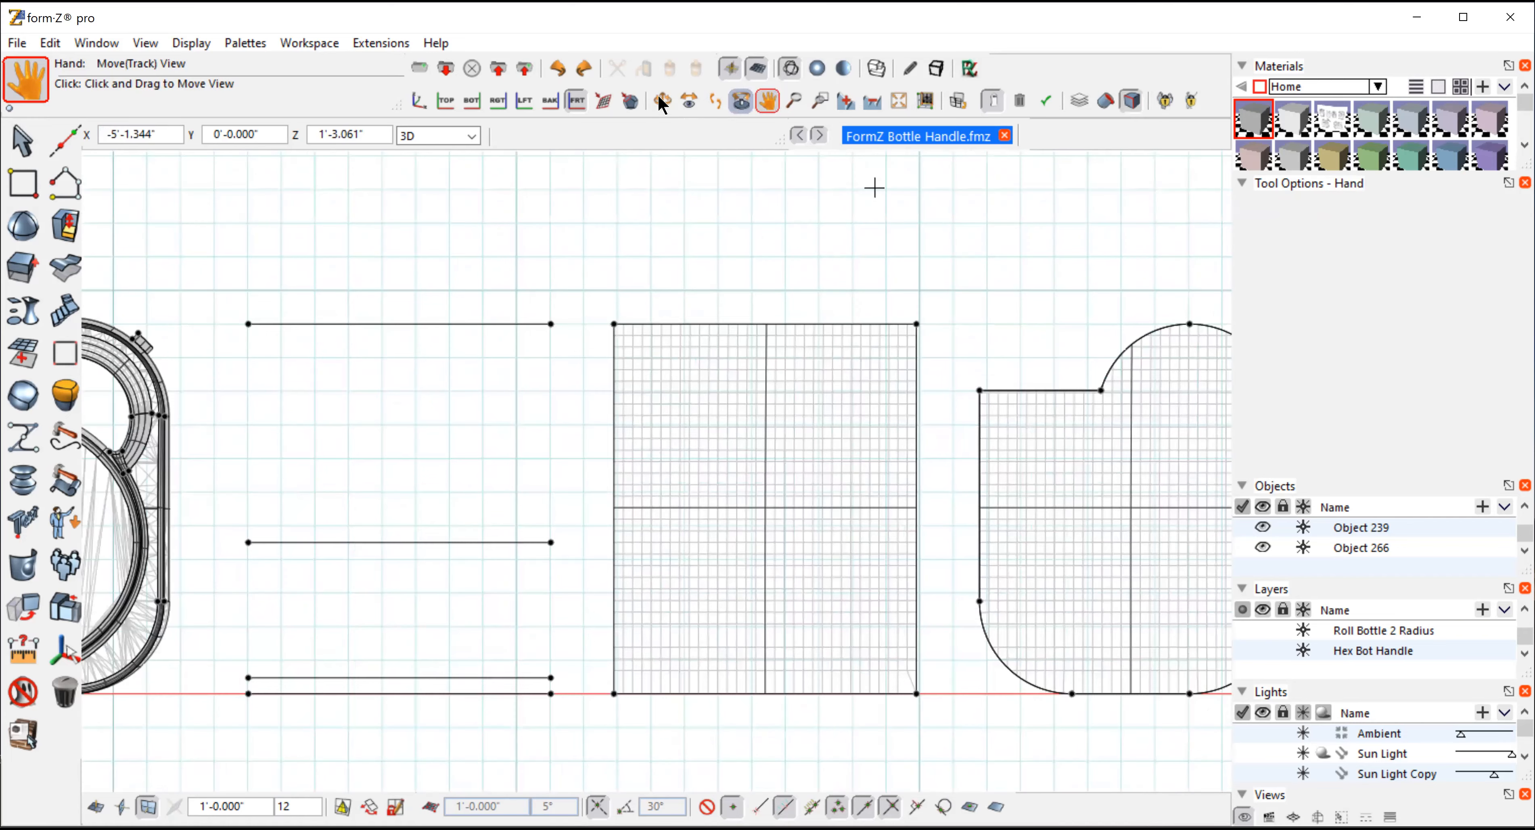
drag(854, 288, 639, 380)
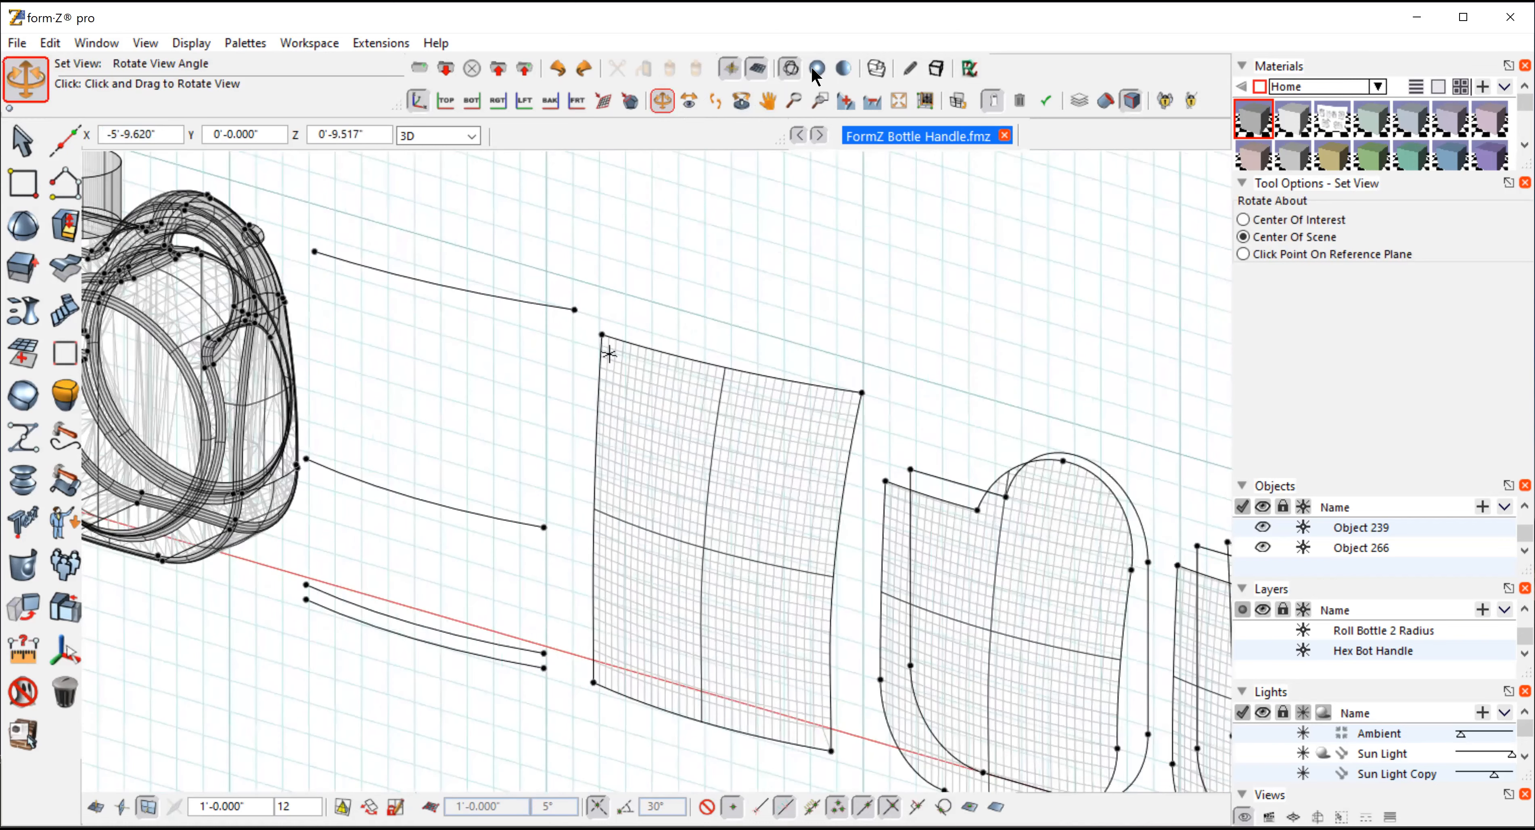
click(817, 68)
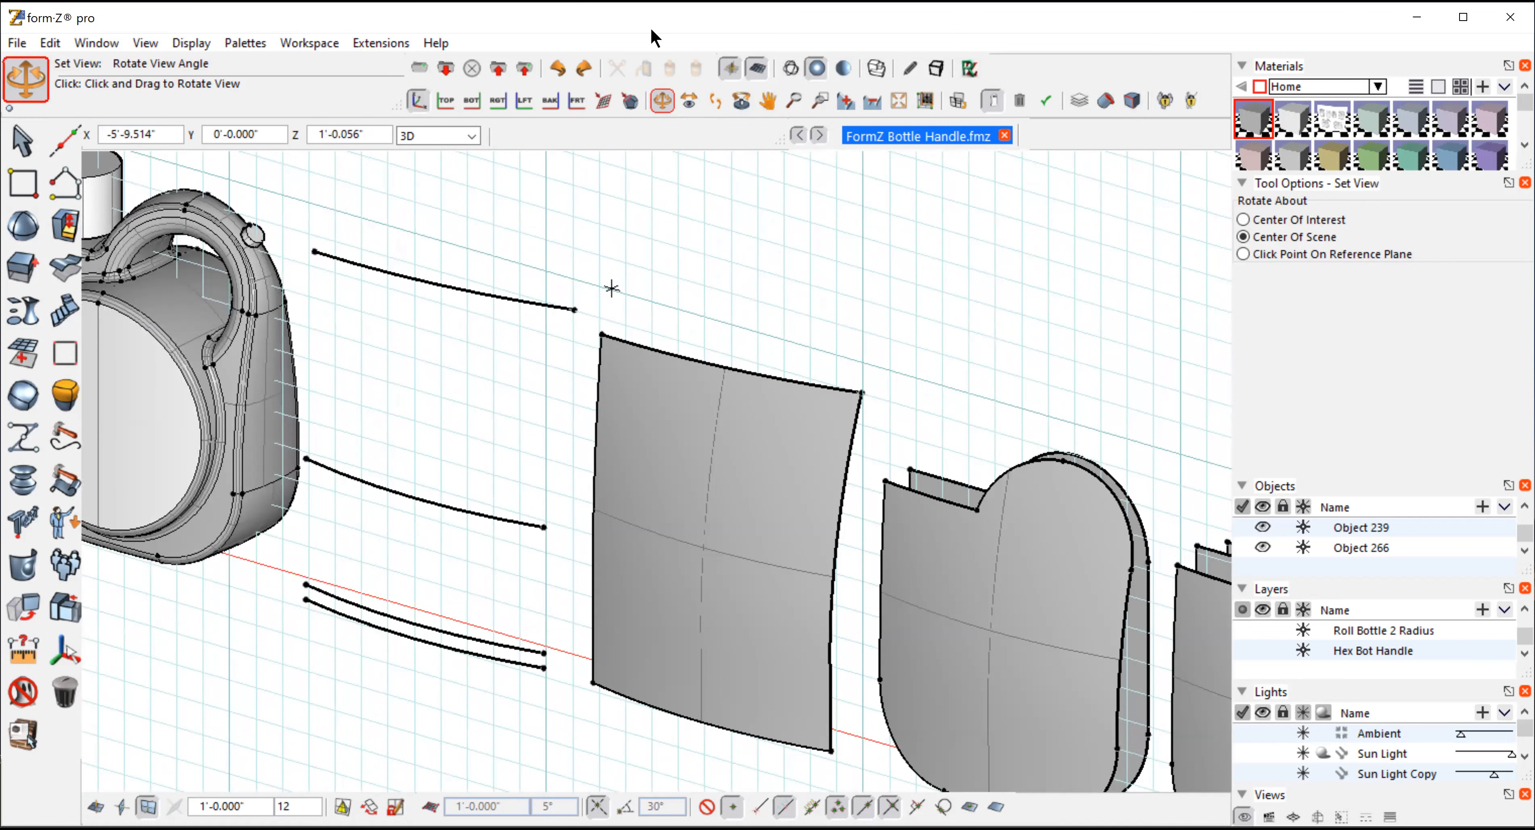
Step: Examine the four curved profile lines between the bottle and the first body panel from above and from the front
click(768, 101)
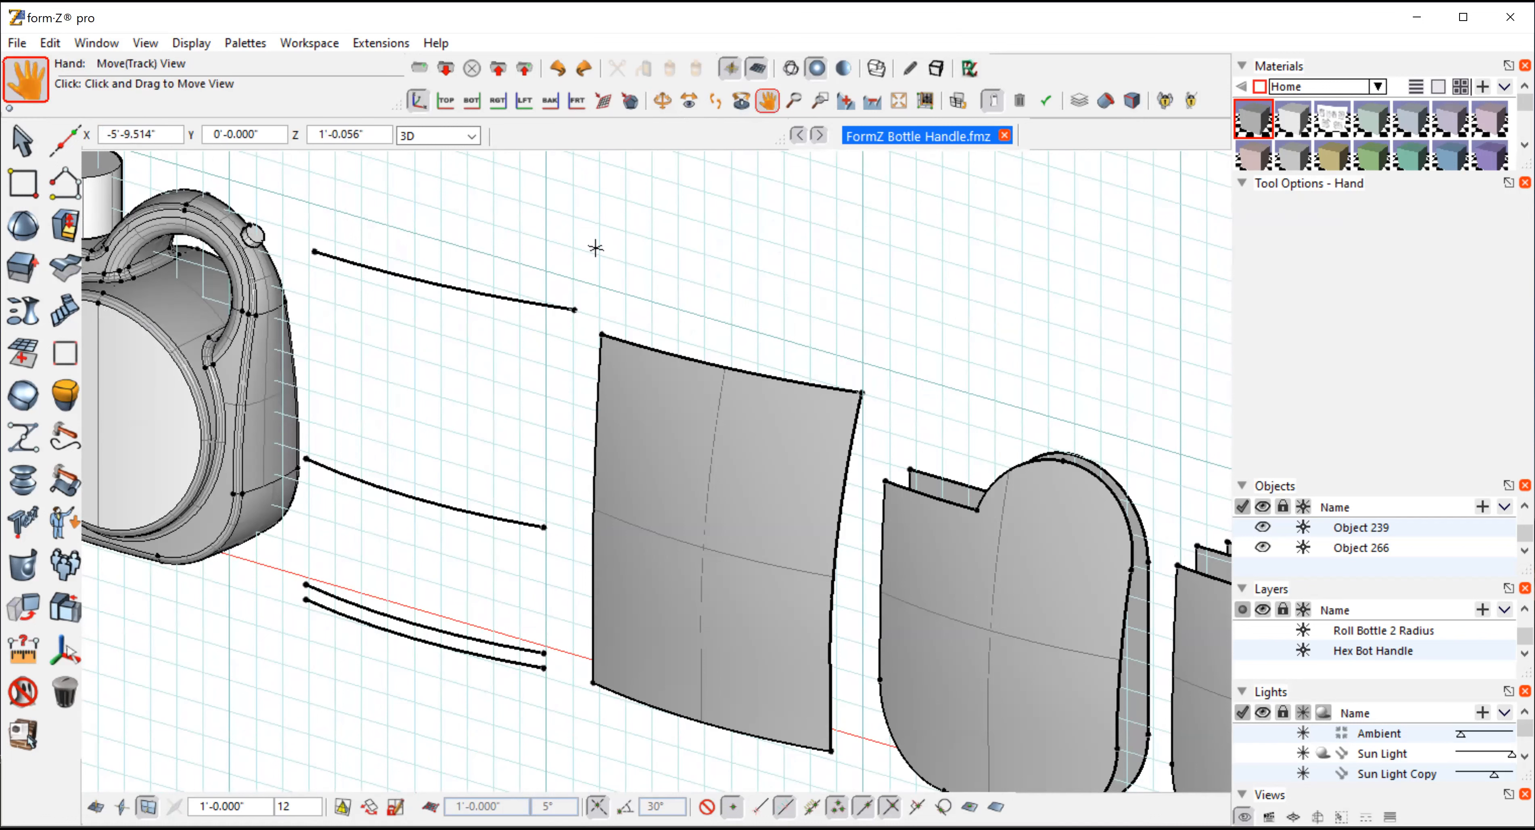
drag(539, 238, 560, 287)
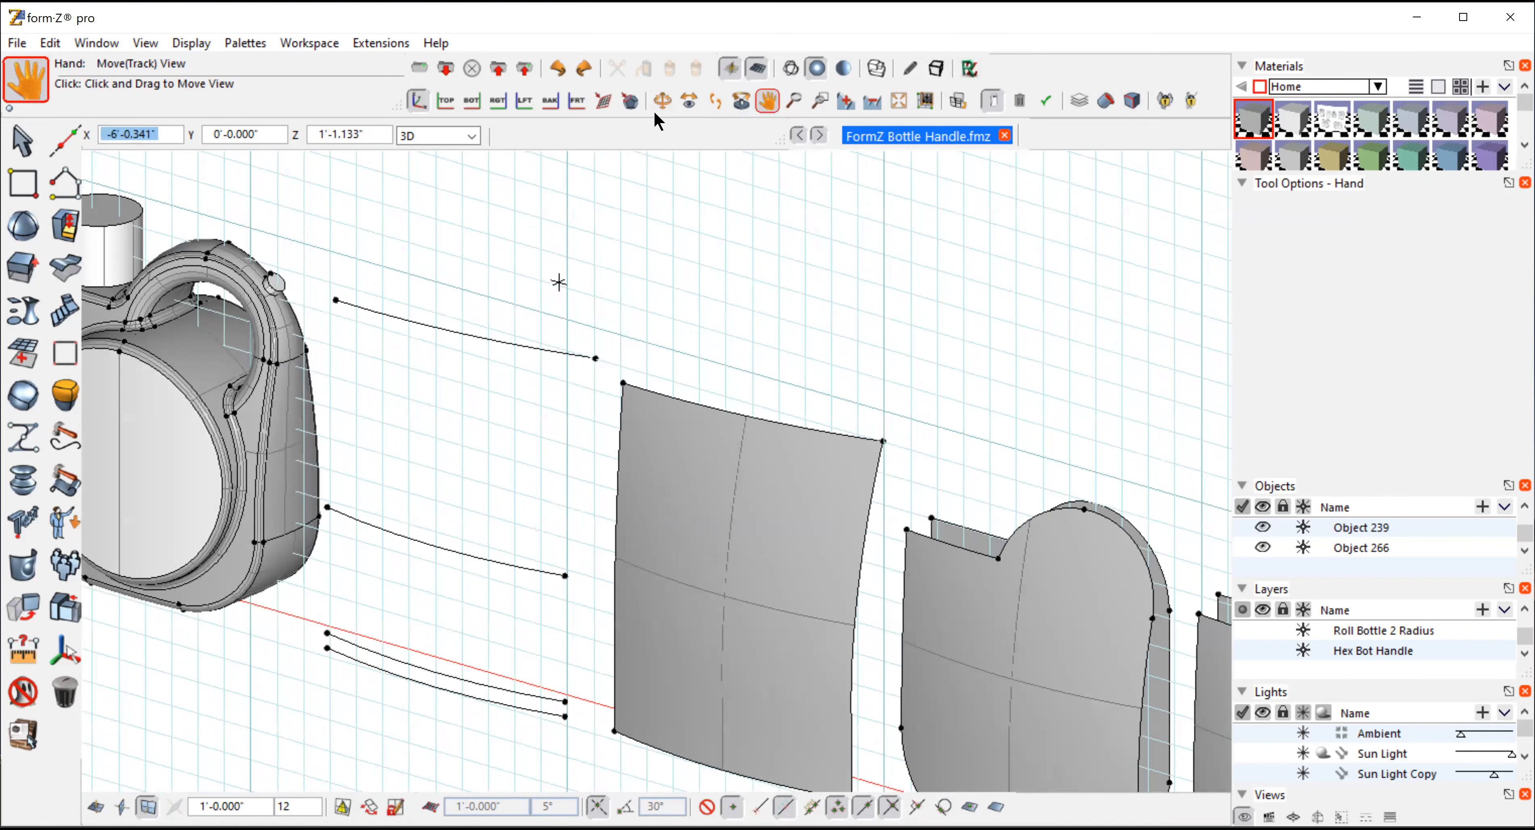
click(662, 101)
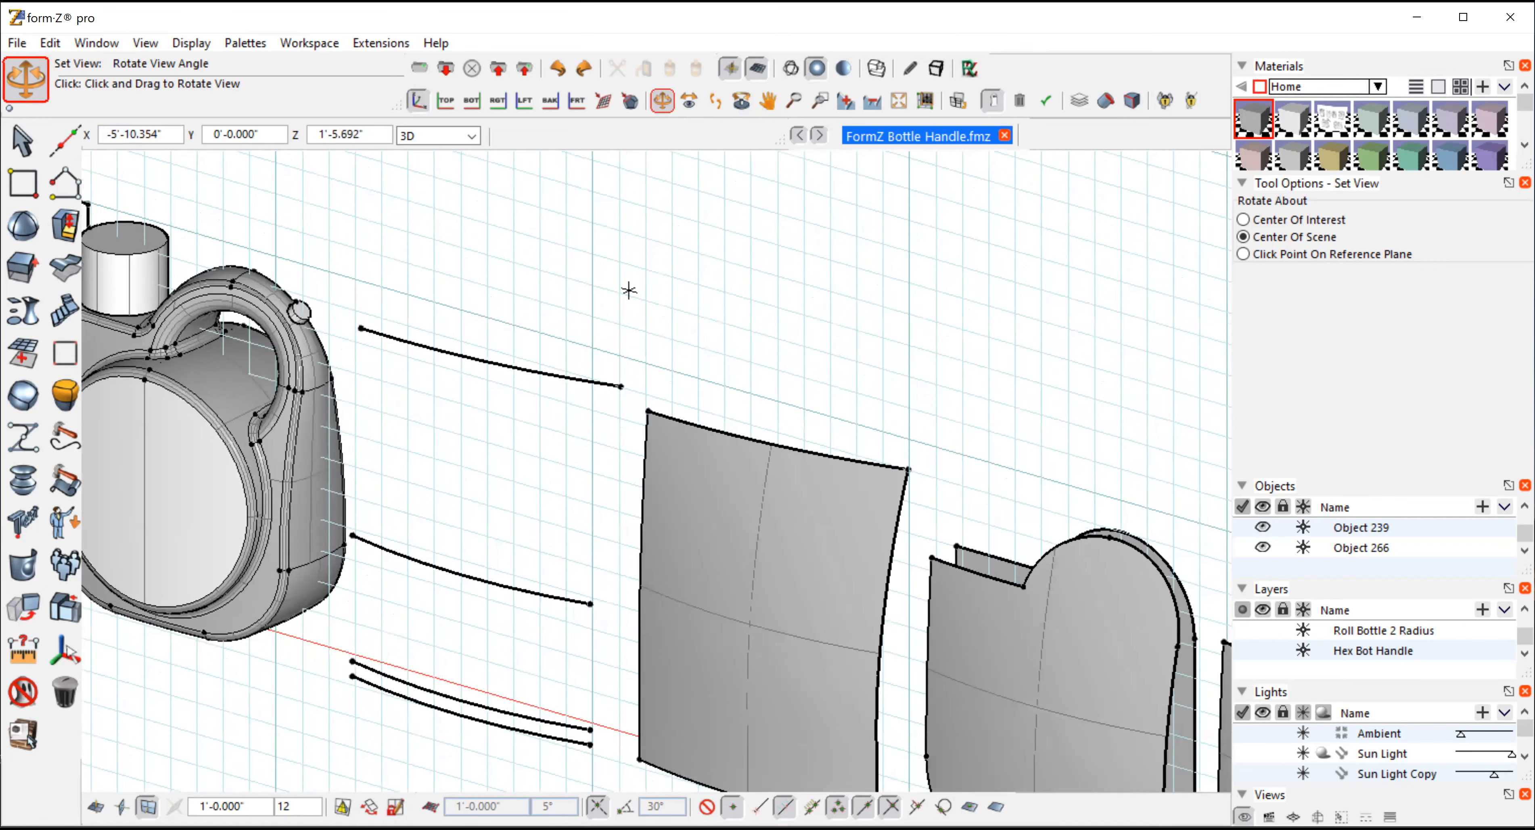
drag(629, 290, 951, 599)
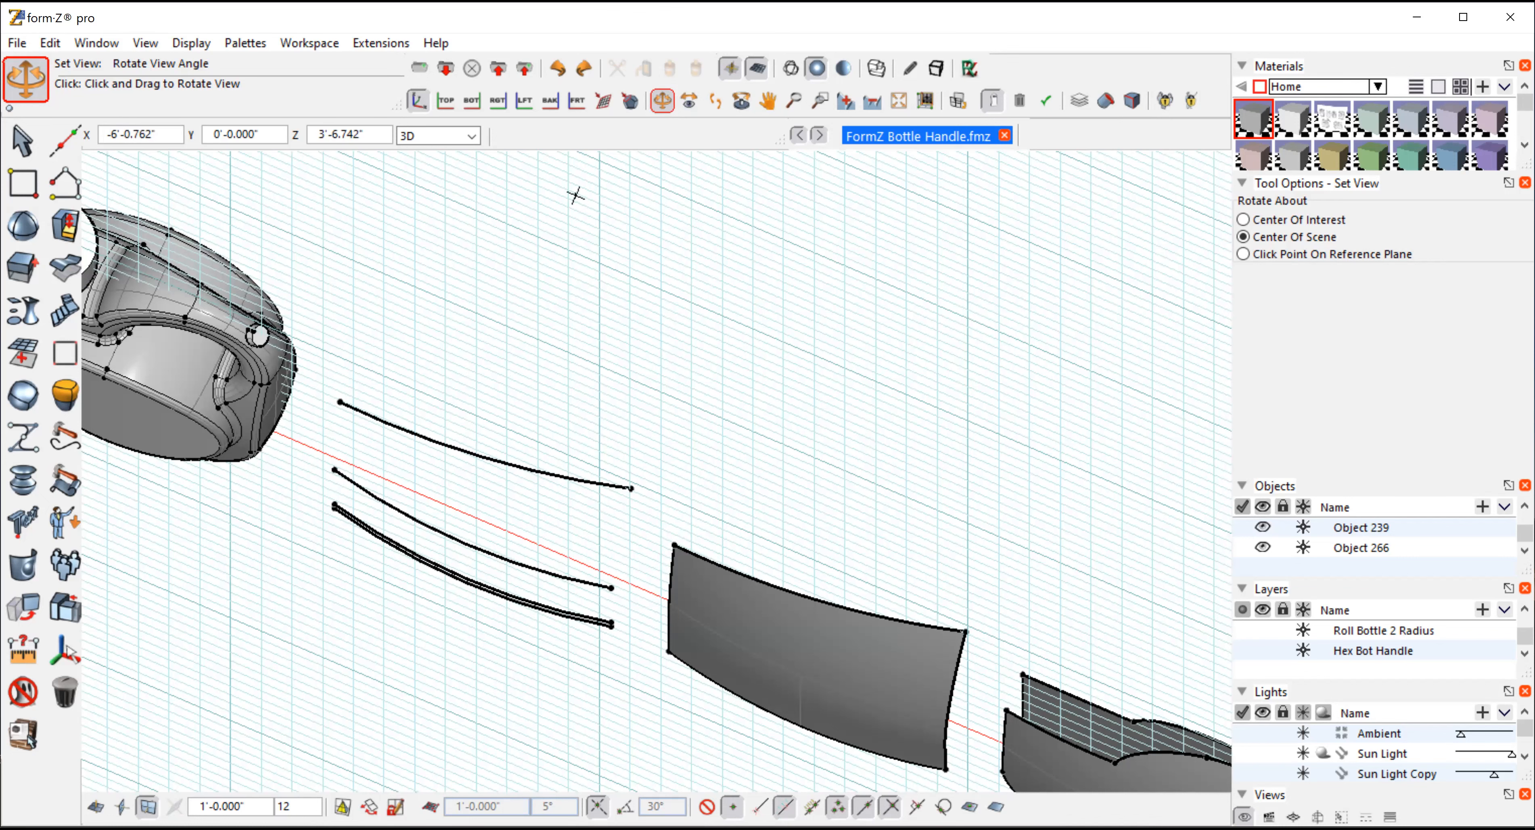
drag(575, 196, 784, 237)
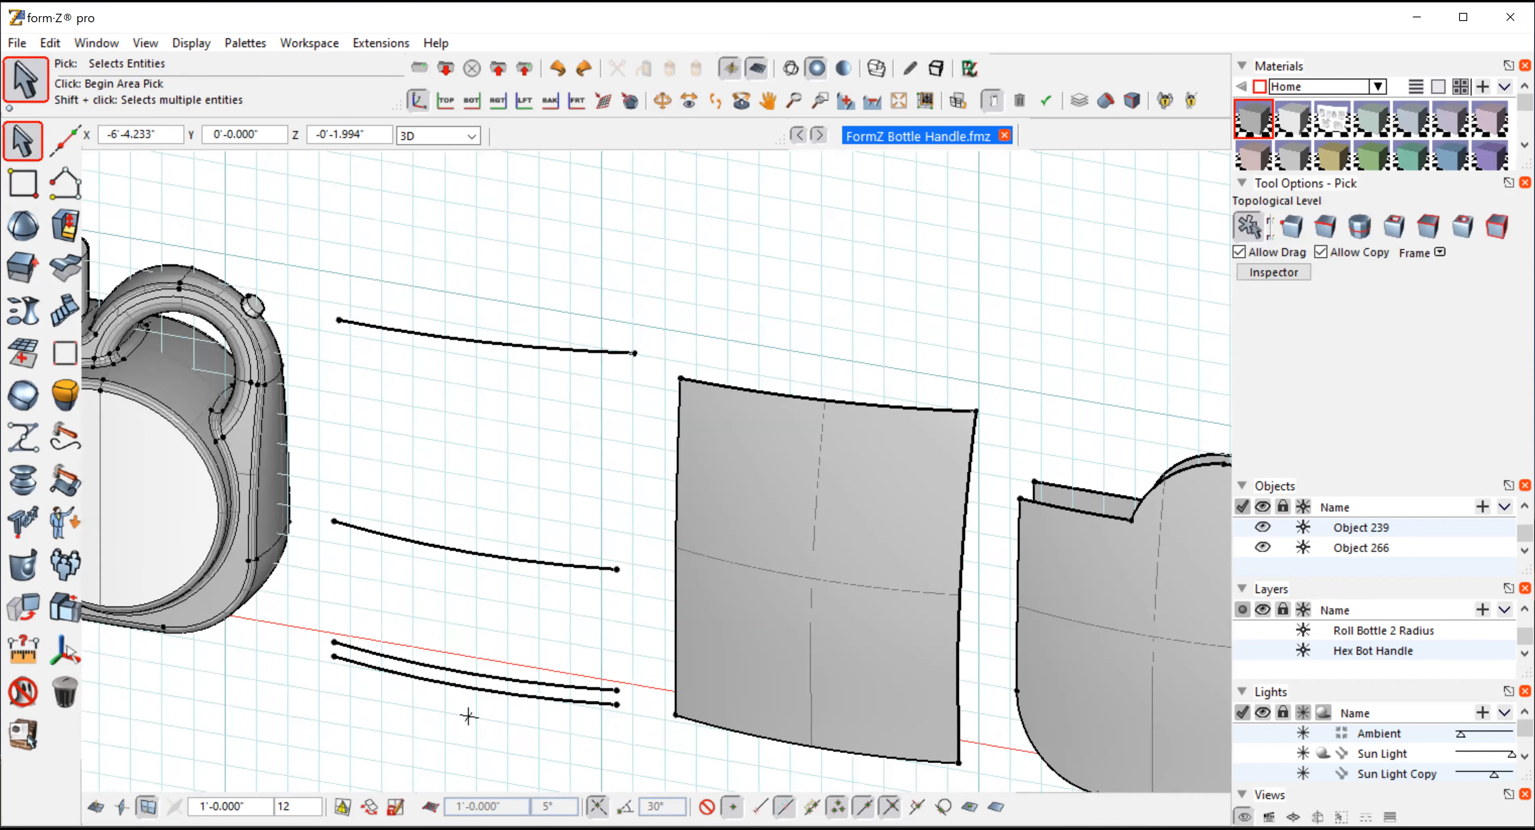
click(490, 555)
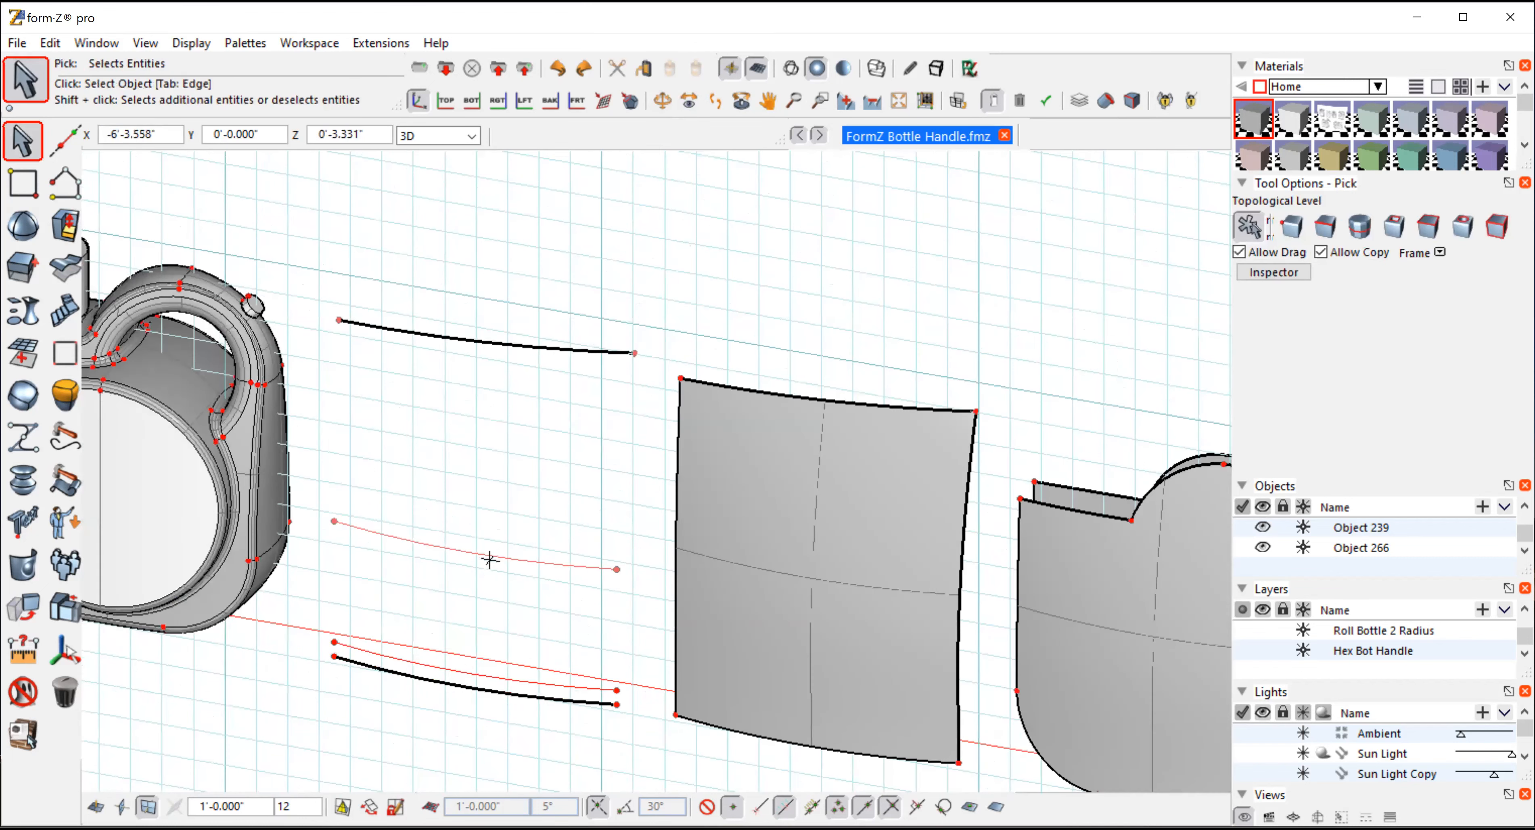
click(507, 343)
click(541, 246)
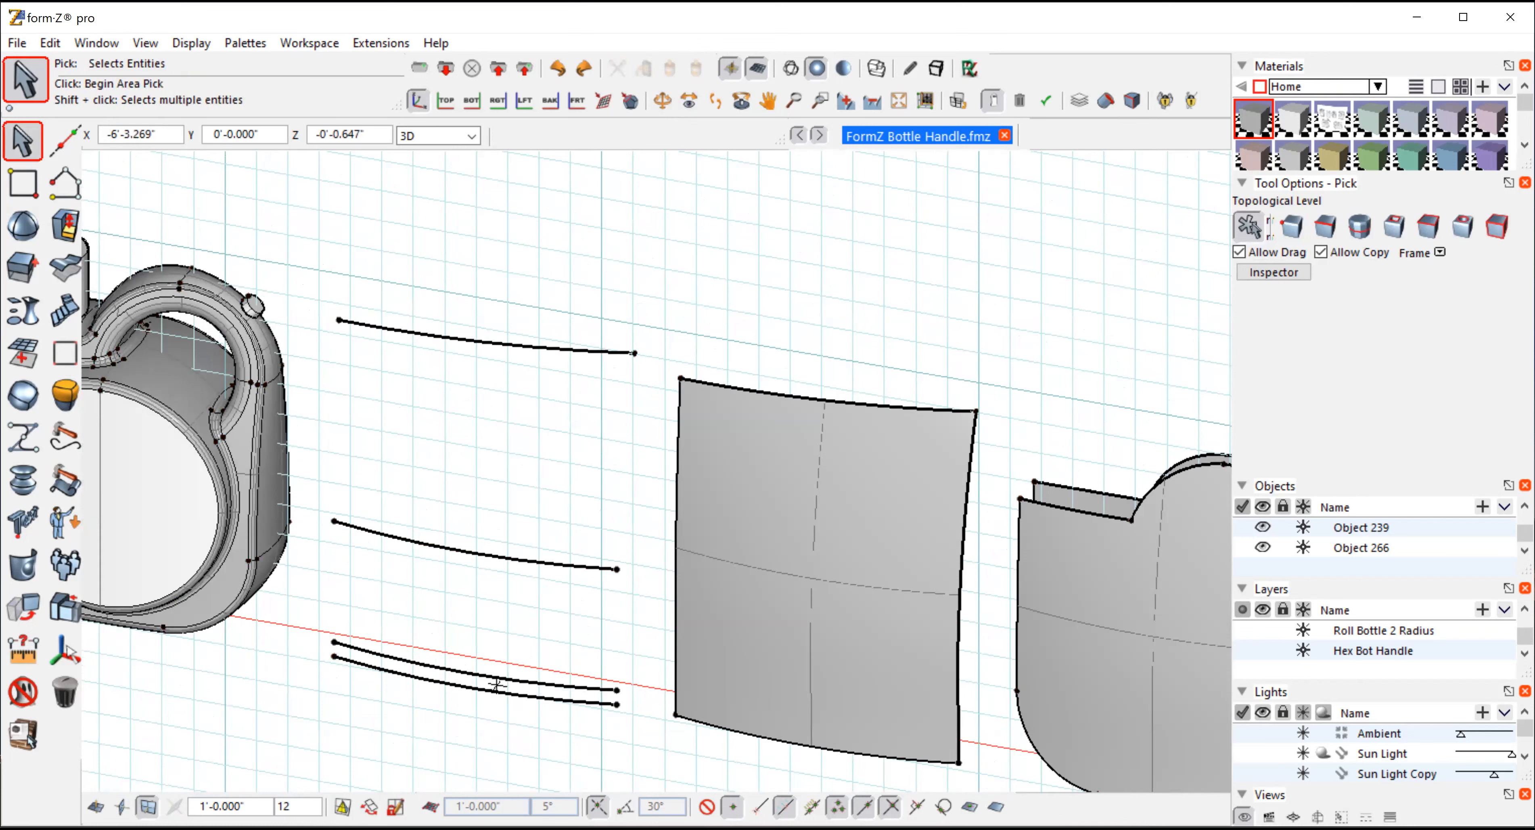
Step: Loft a surface through the four curved profile lines, picked in order from the lowest to the highest
click(497, 680)
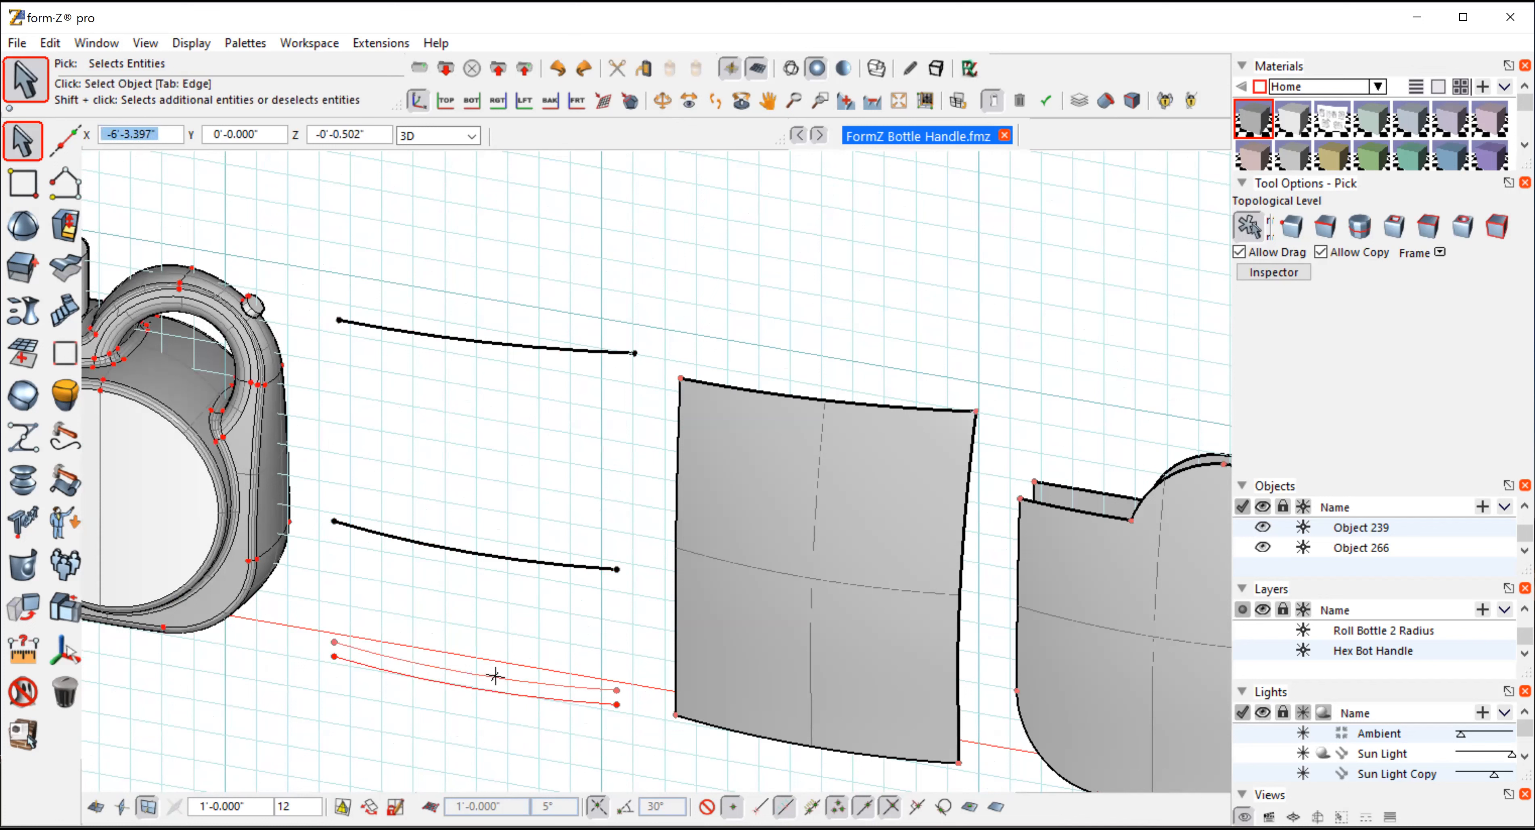
shift+click(501, 558)
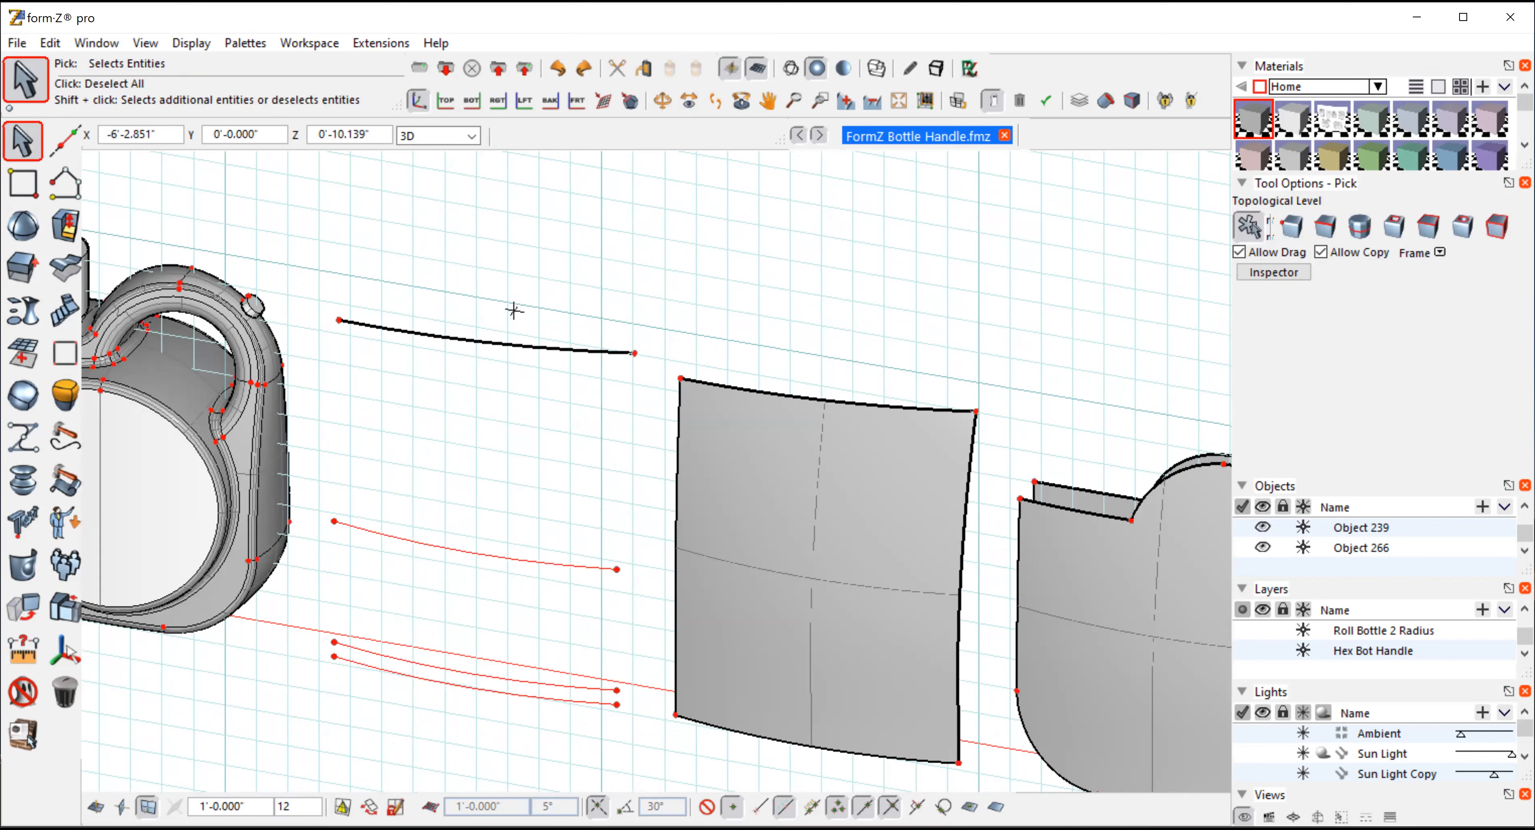
shift+click(511, 344)
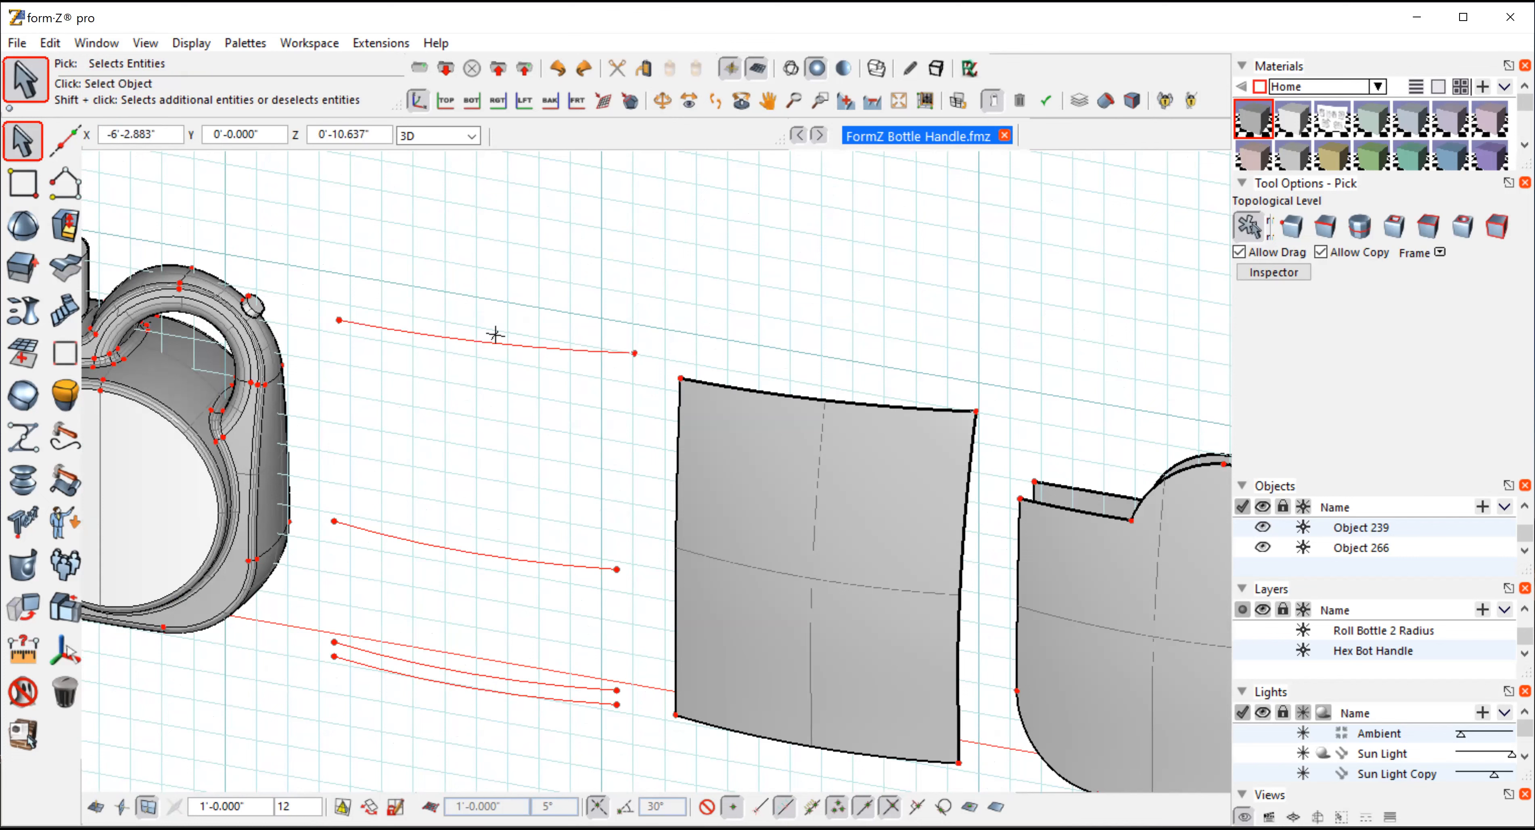
mouse_move(12, 310)
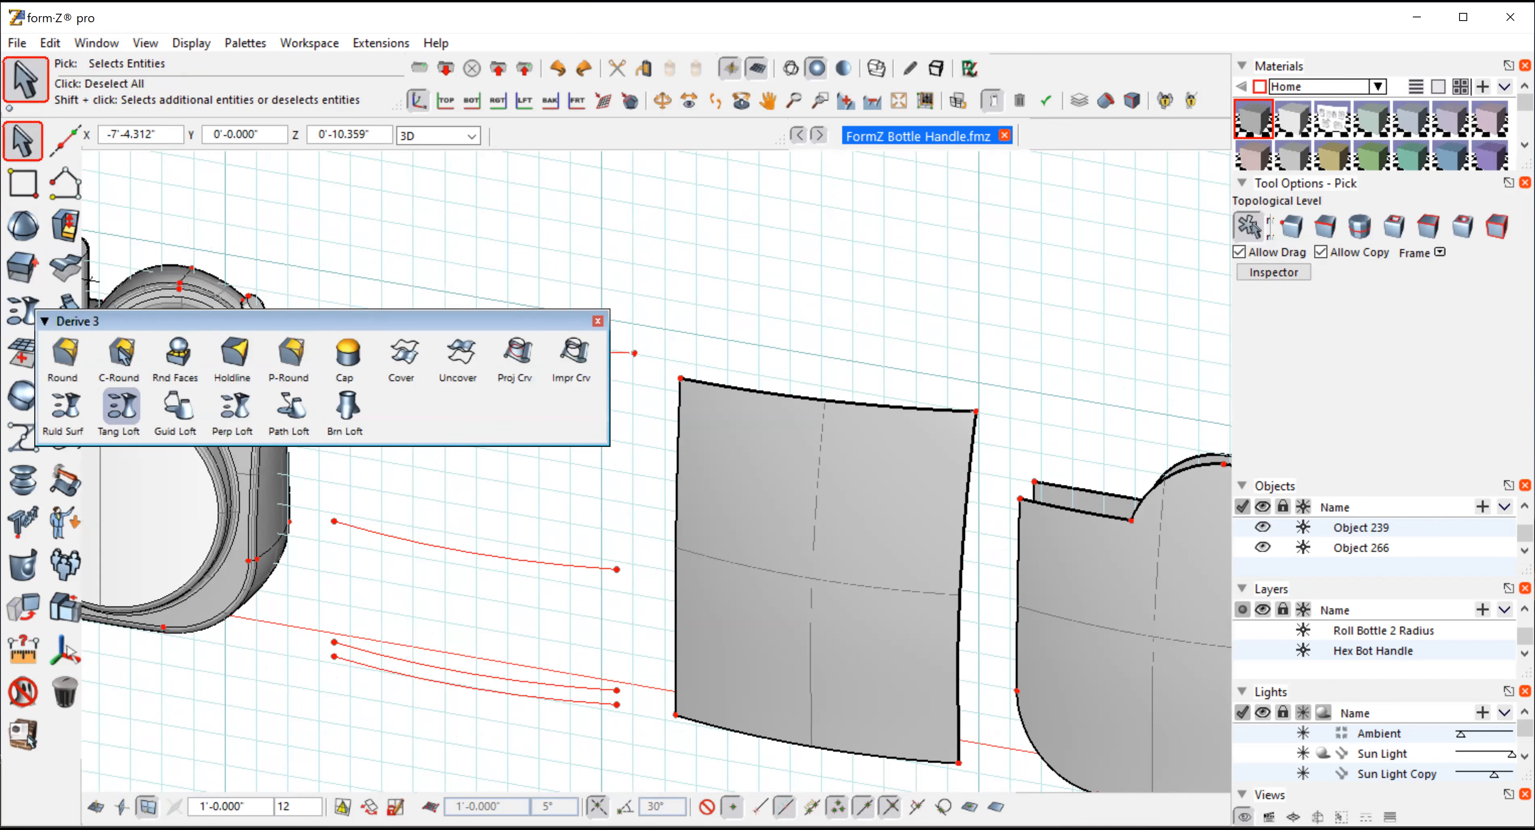
click(111, 407)
Step: Examine the lofted panel's curvature from several angles and undo the loft
click(657, 103)
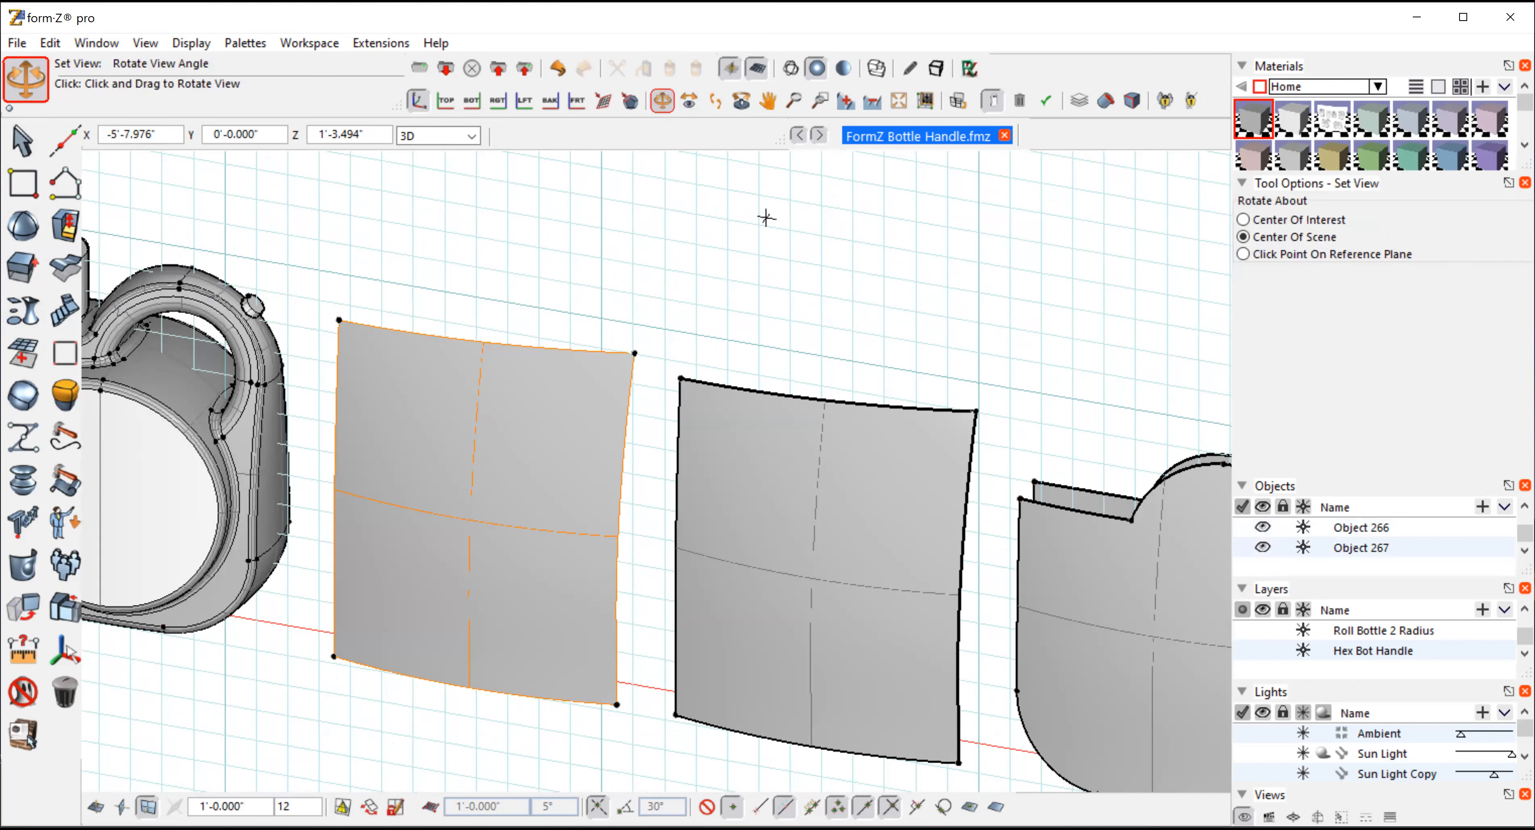
drag(858, 296, 558, 324)
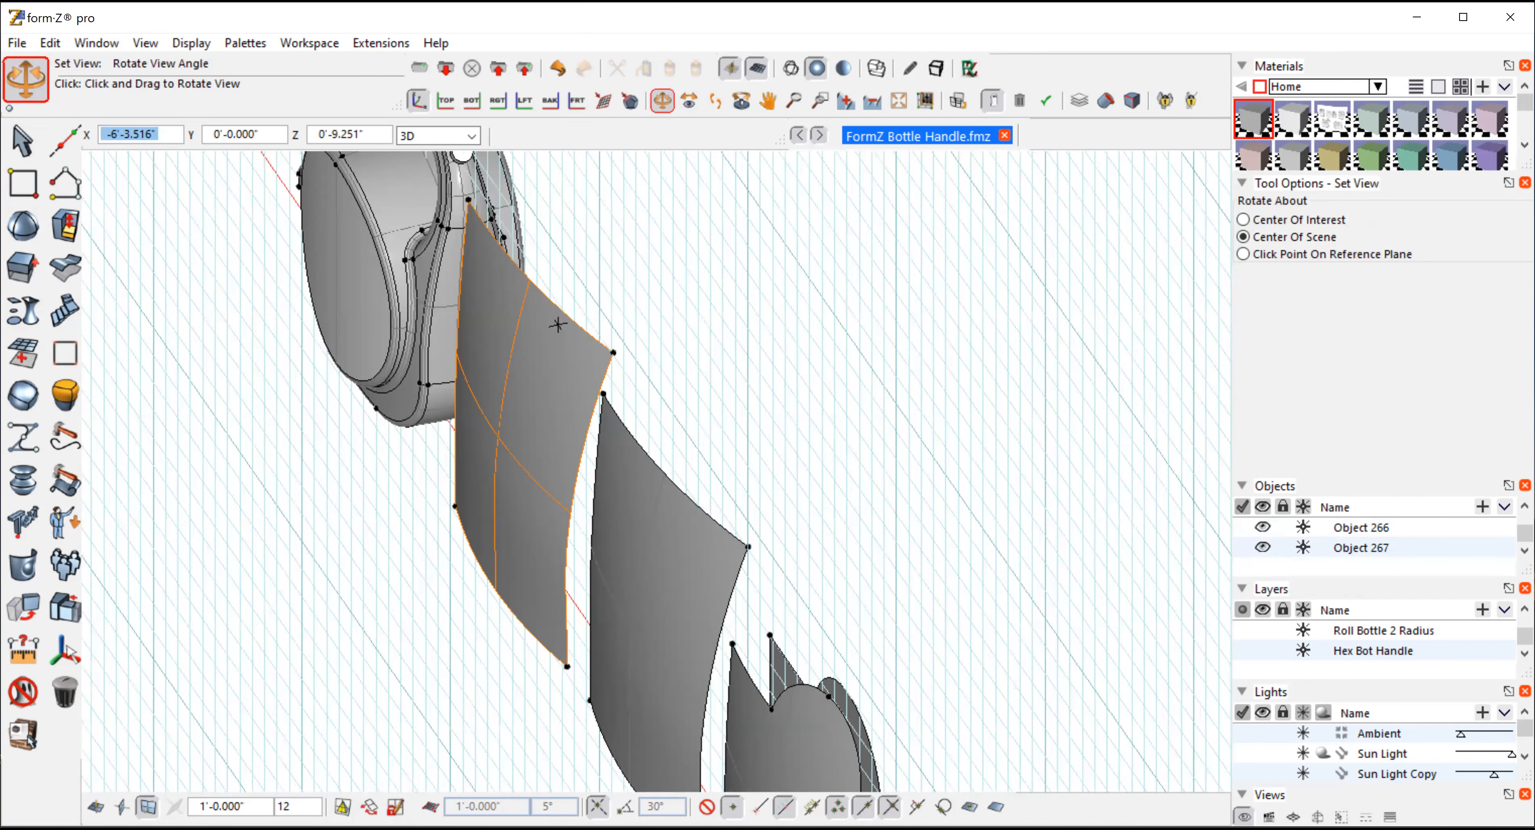
drag(557, 323, 687, 282)
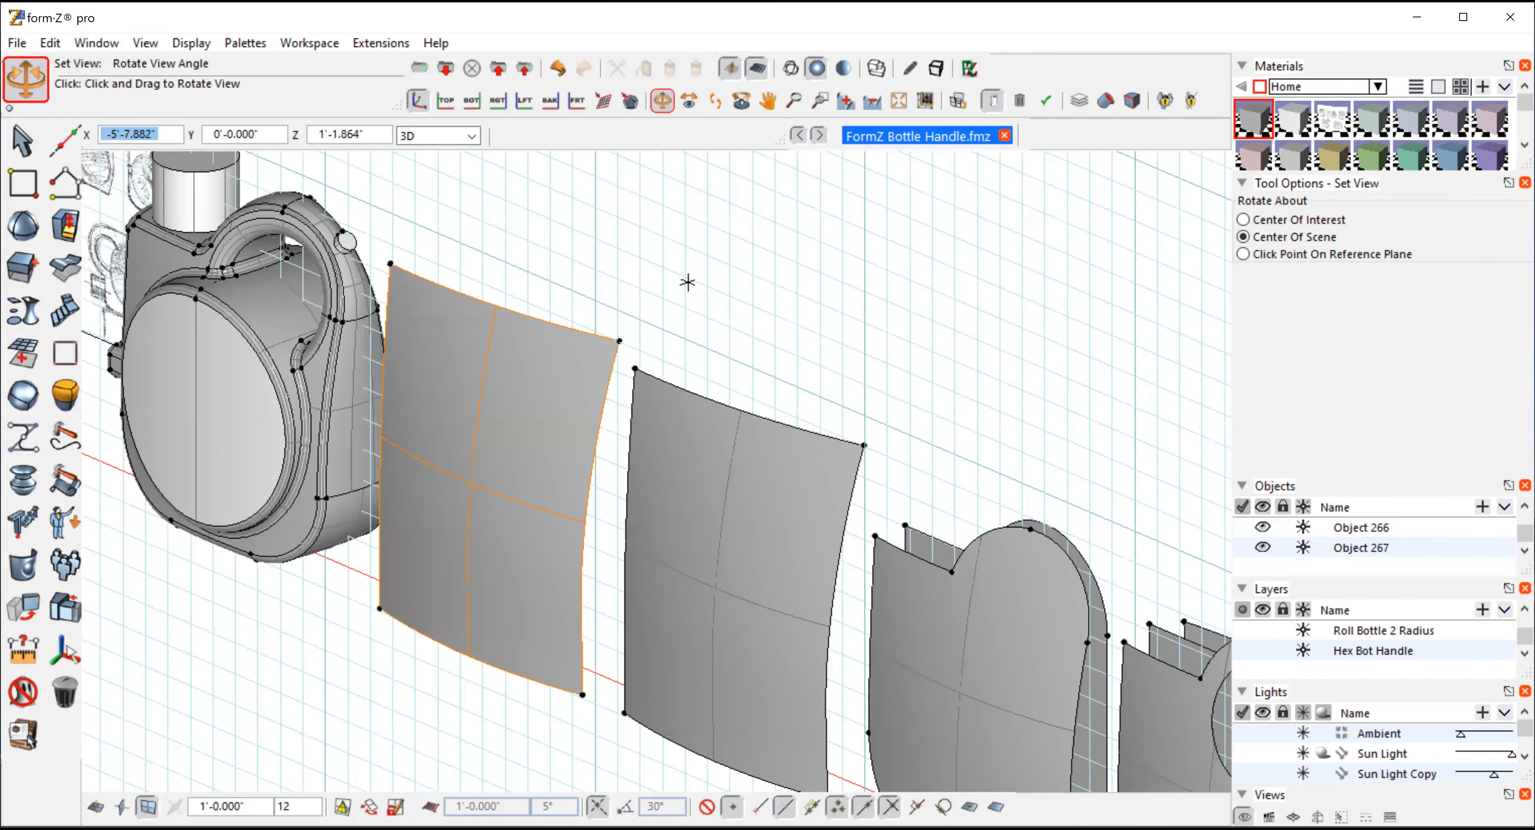
drag(688, 282, 718, 282)
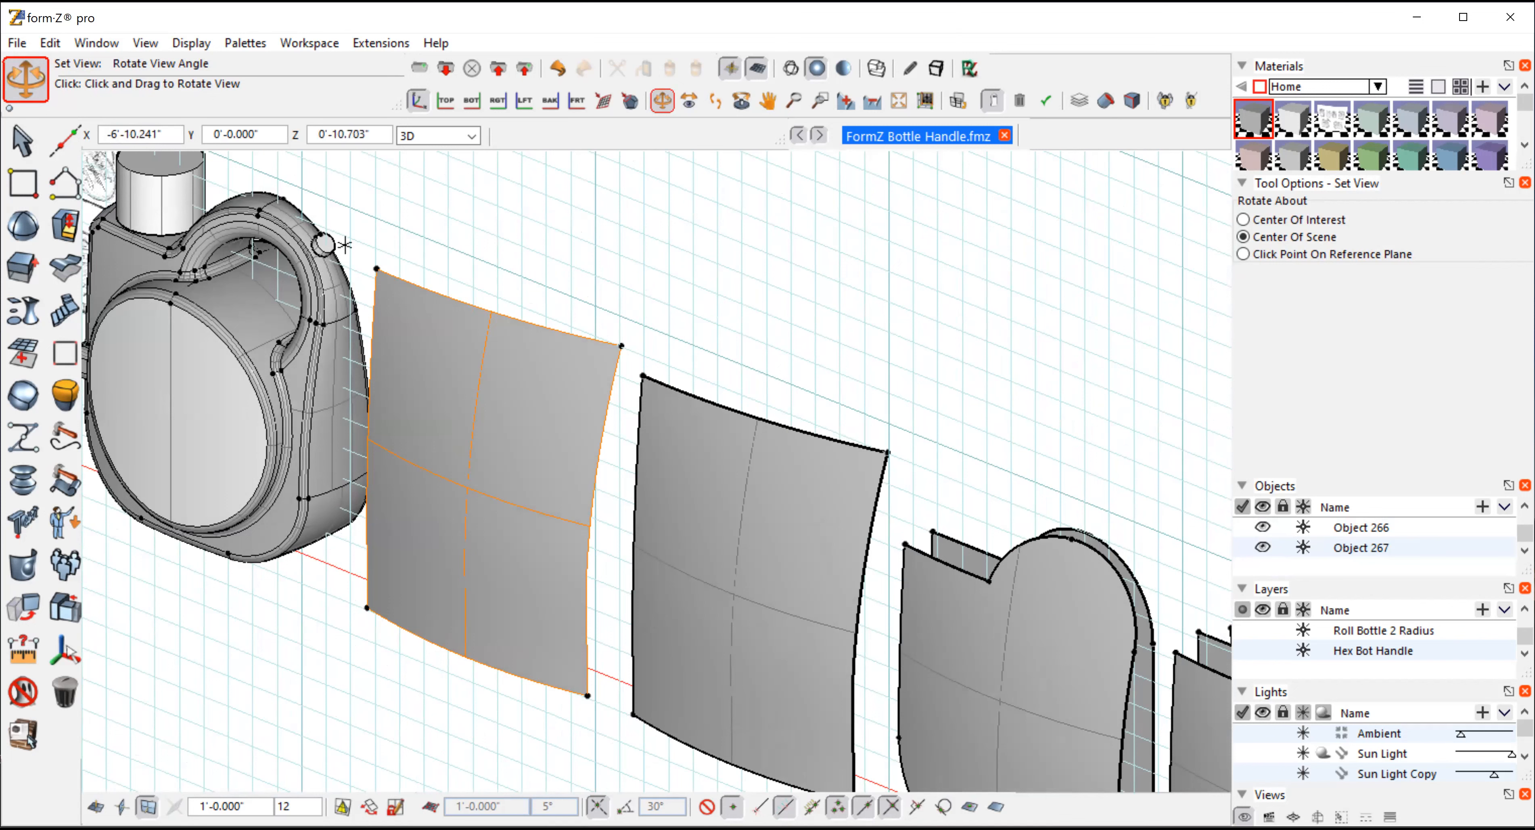
click(52, 41)
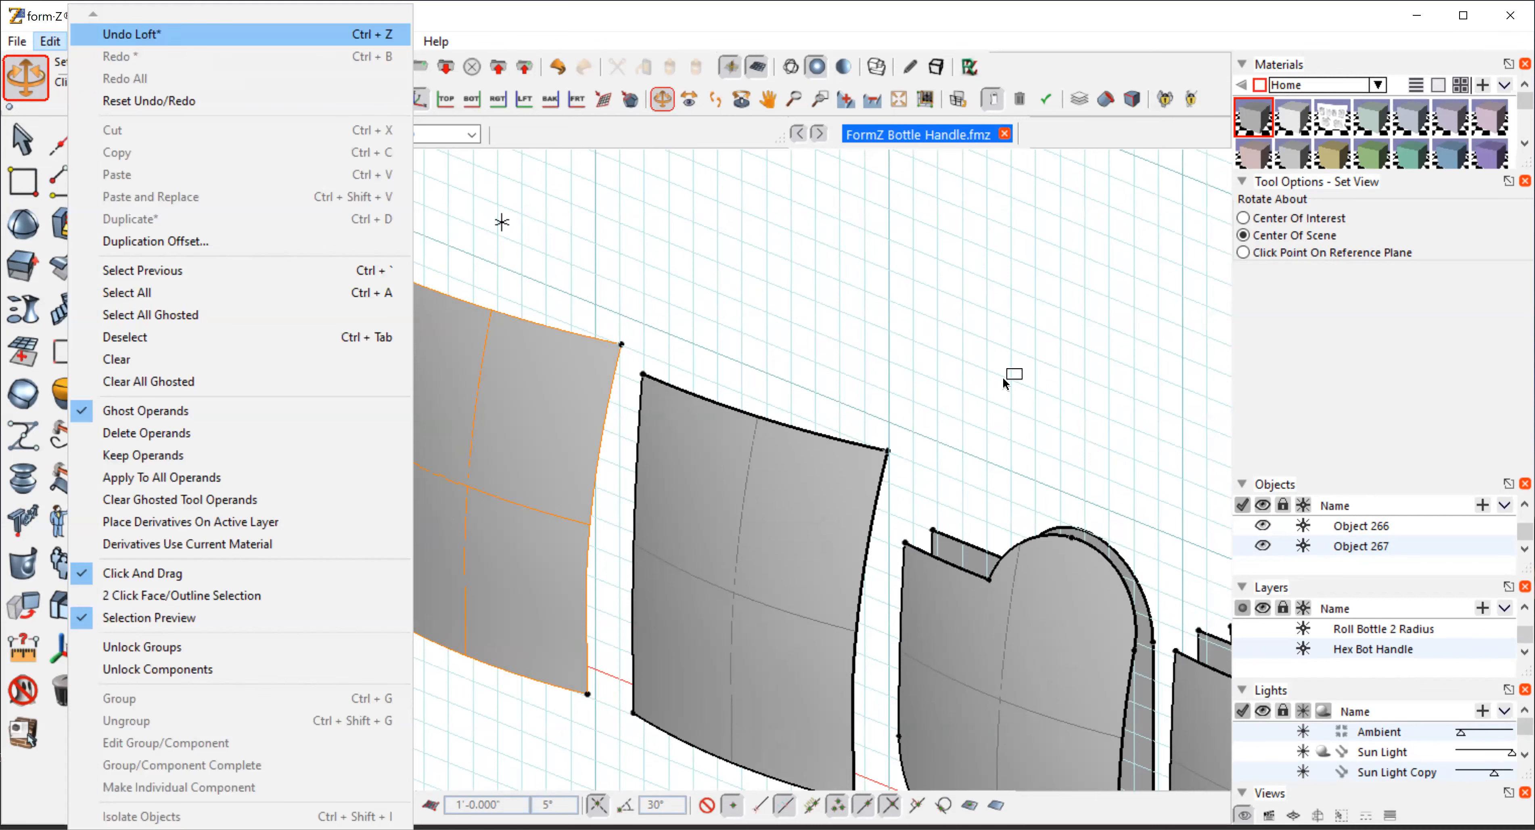
key(Return)
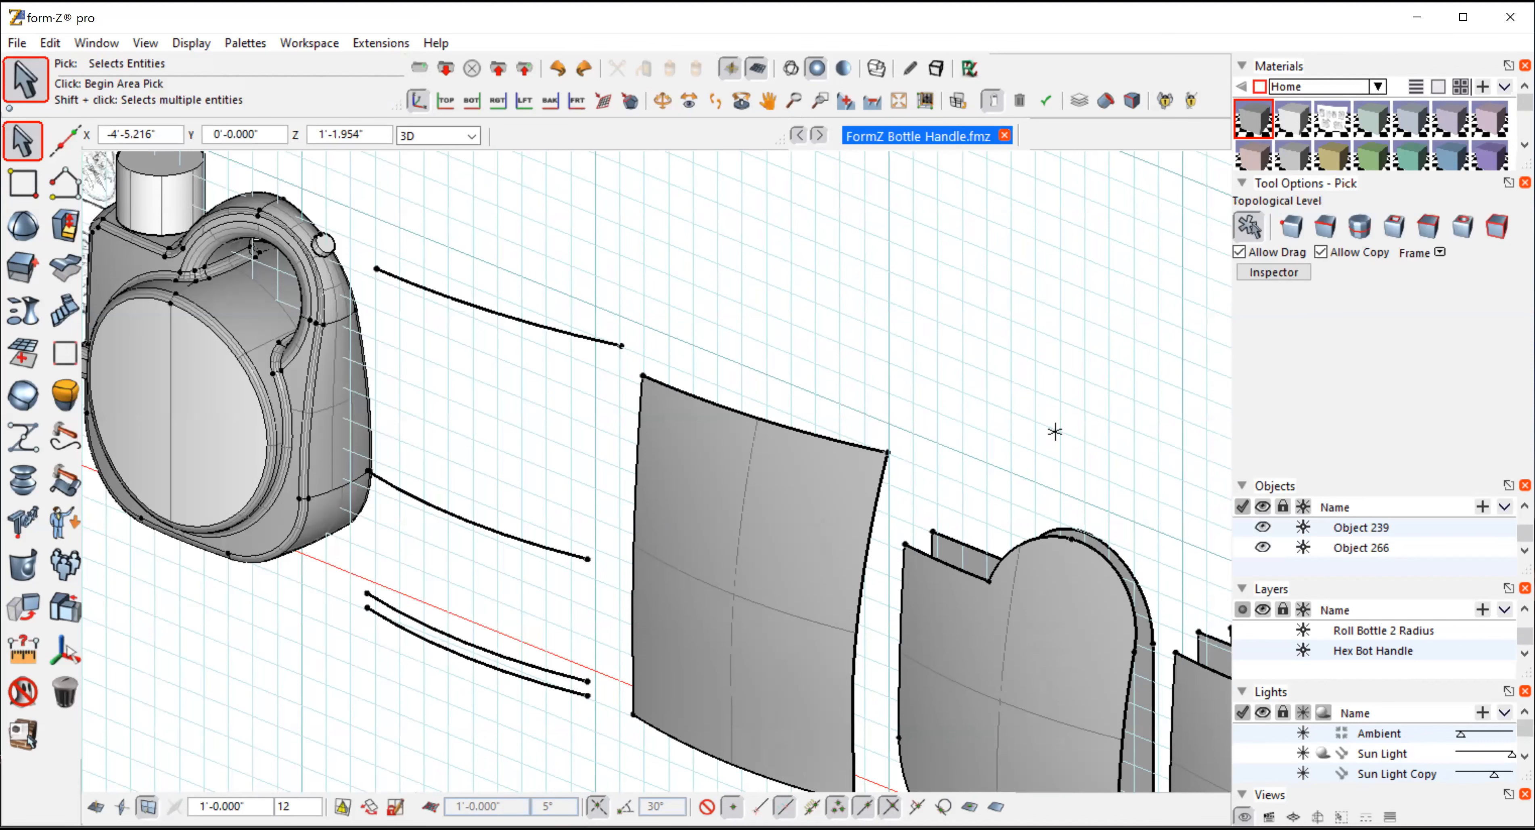
Step: Examine the trimmed body panels, the panels with the circular handle opening and the side walls from steep angles
middle_drag(1023, 741, 667, 560)
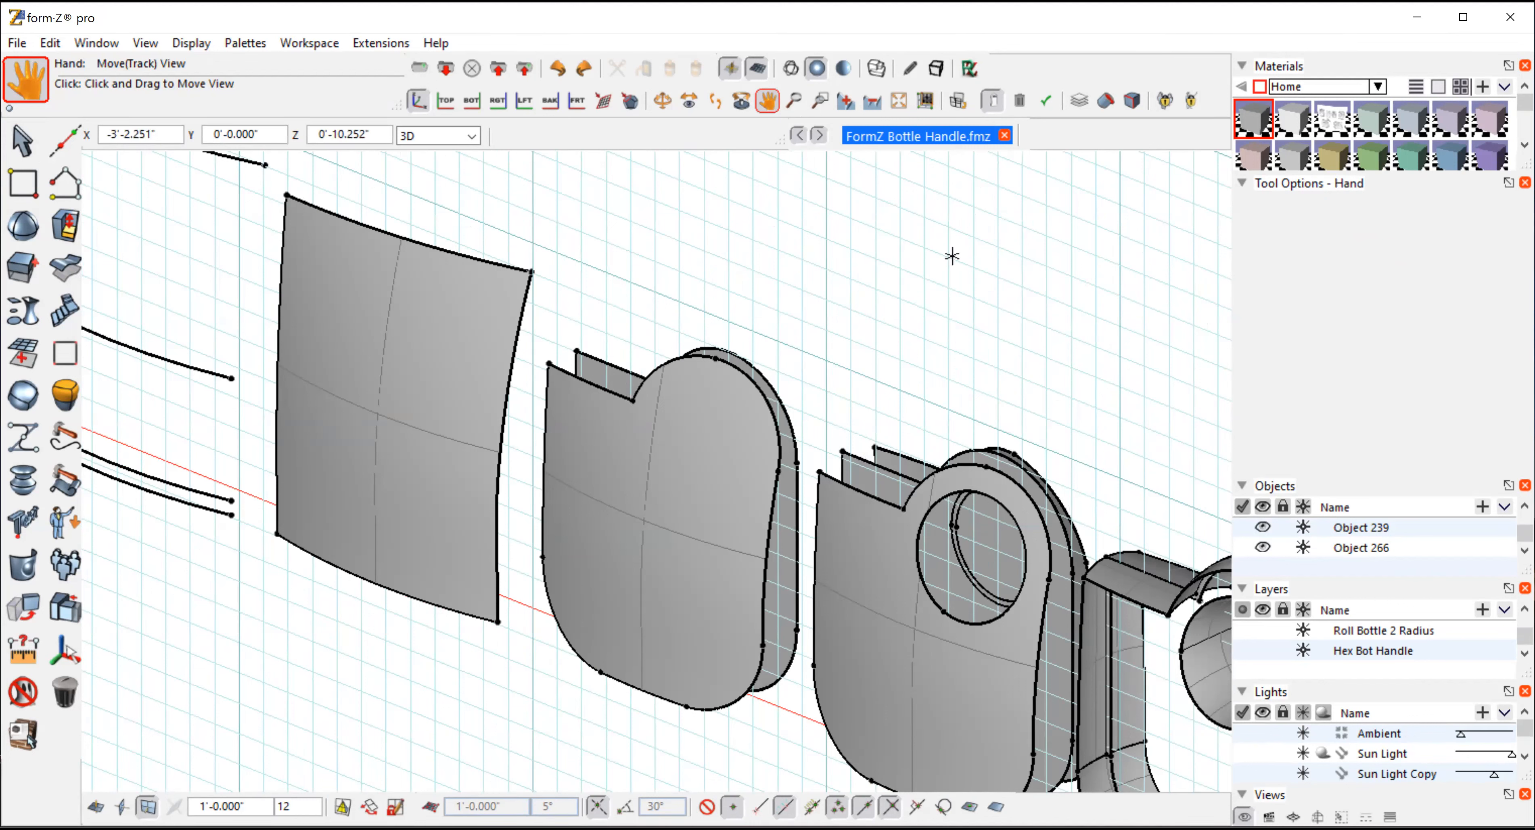
click(662, 97)
drag(930, 299, 951, 480)
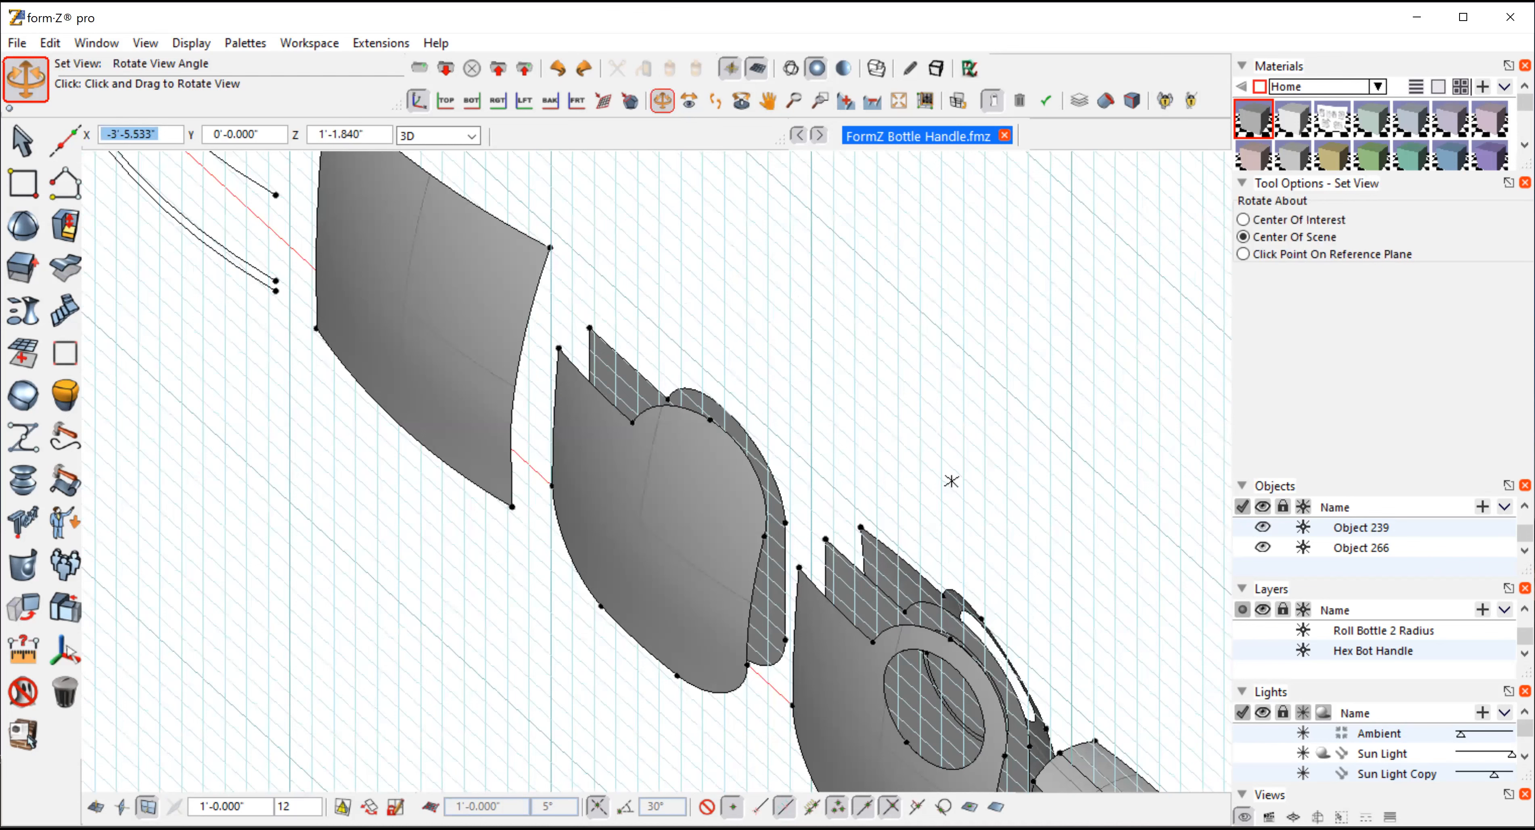
drag(951, 480, 1017, 506)
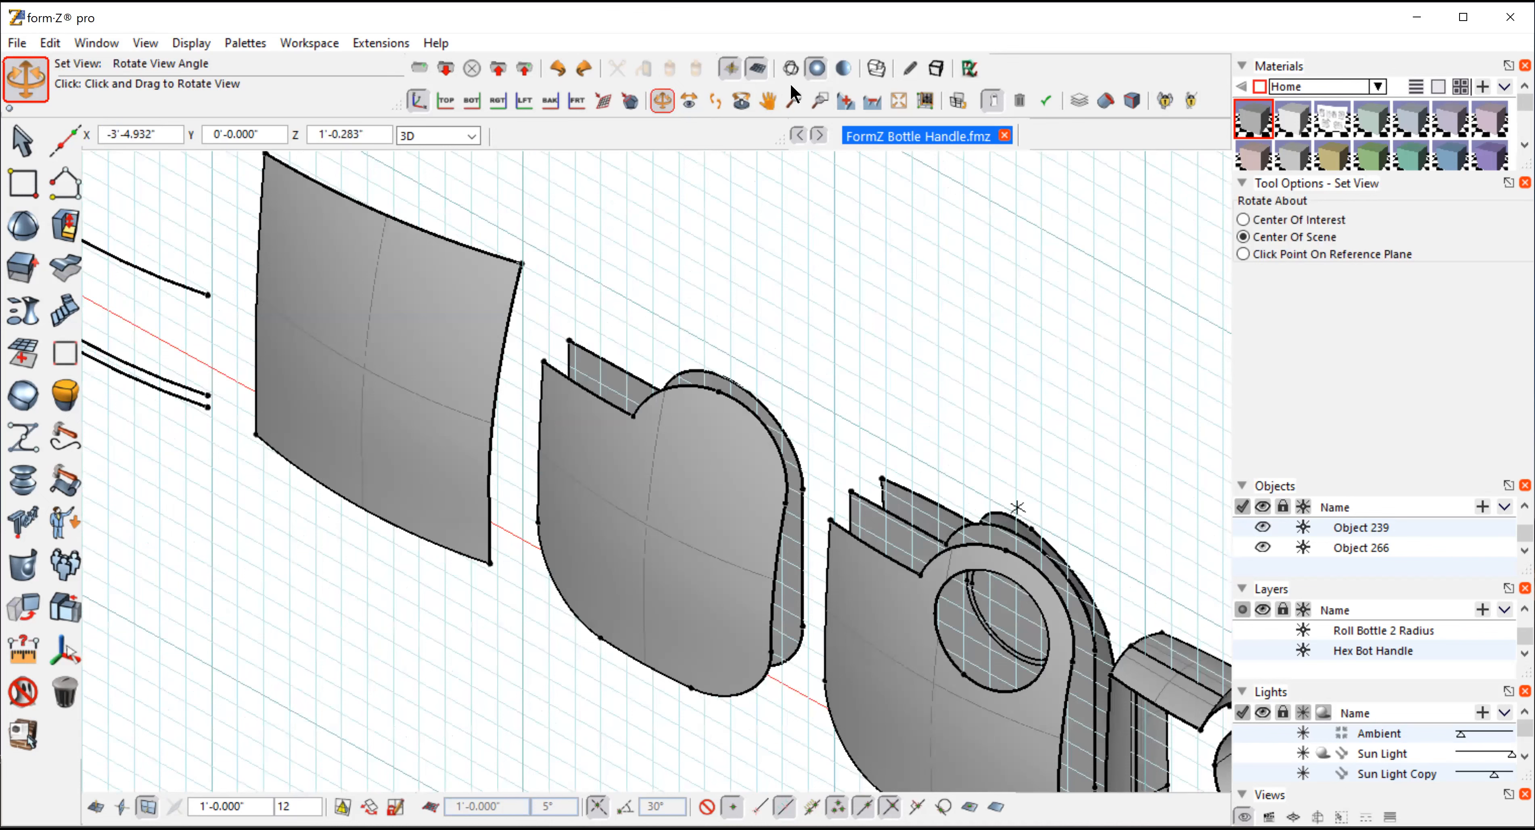
click(768, 101)
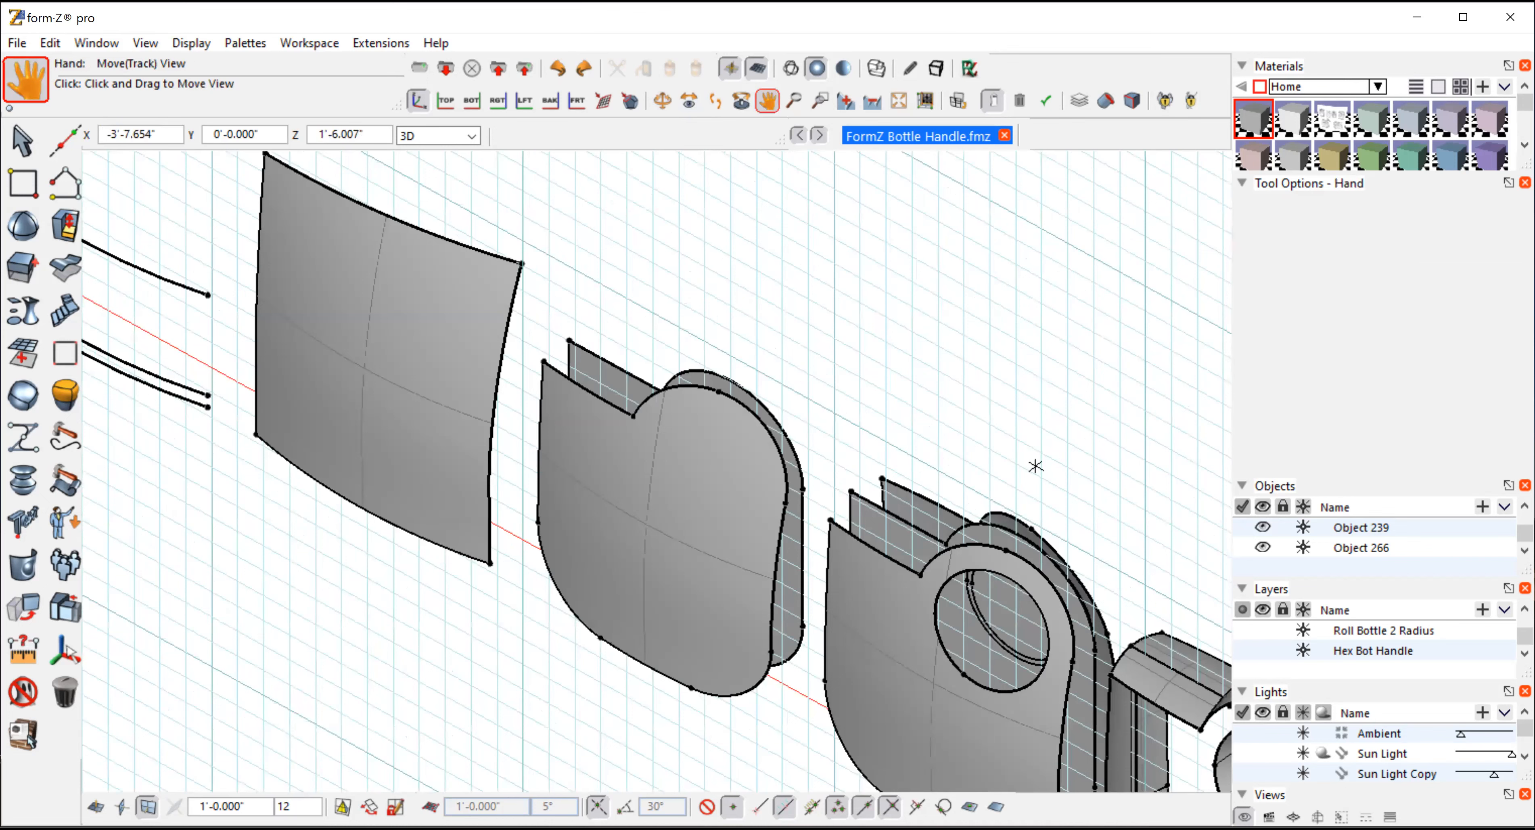
drag(1035, 465, 660, 302)
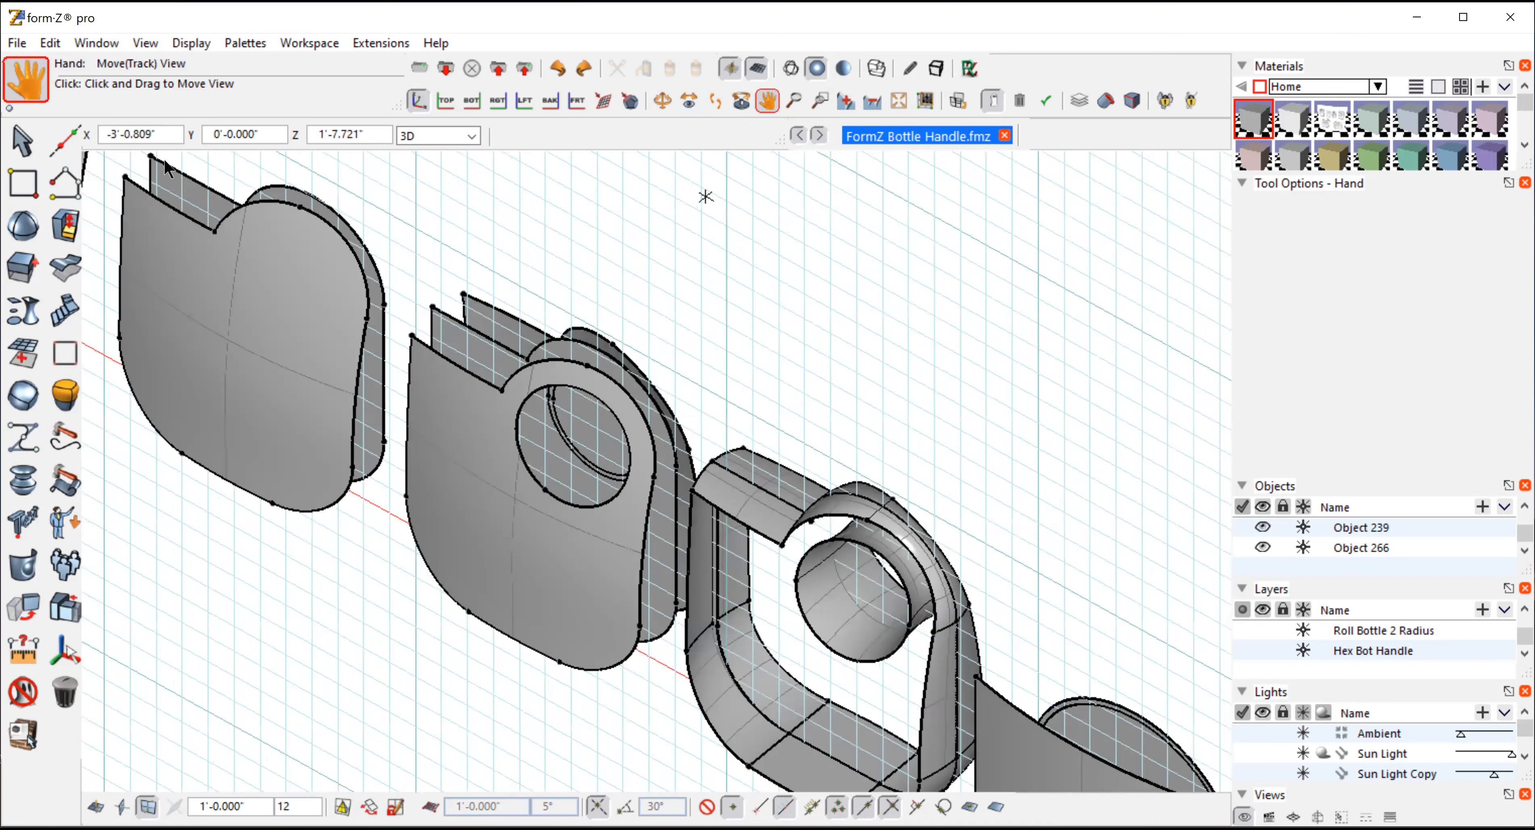
Step: Compare the outlines of the trimmed panels, the handle opening and the side walls in the front view
click(146, 42)
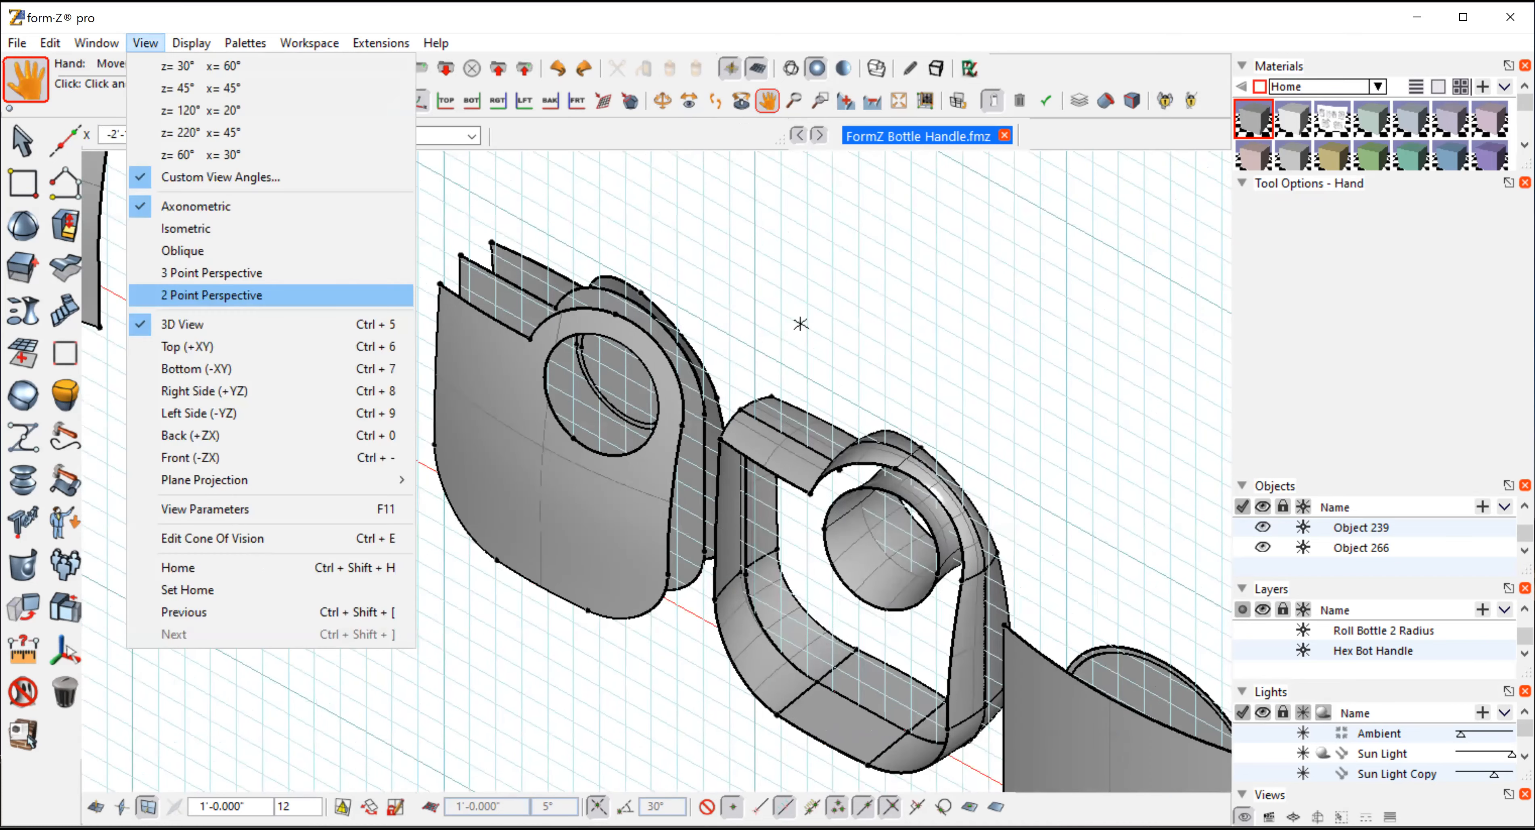
key(ctrl+minus)
drag(792, 254, 716, 656)
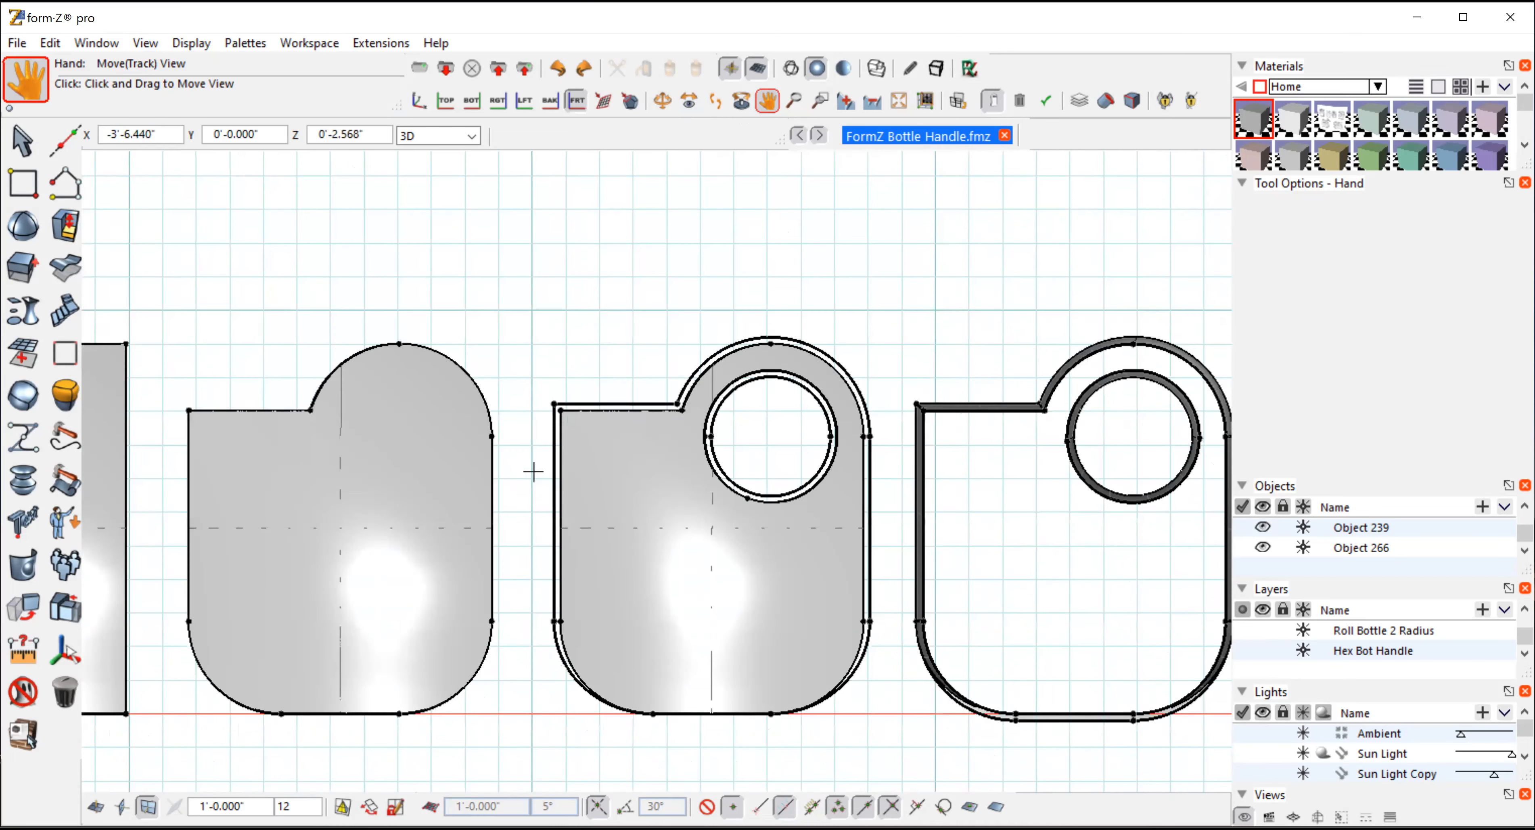
click(20, 140)
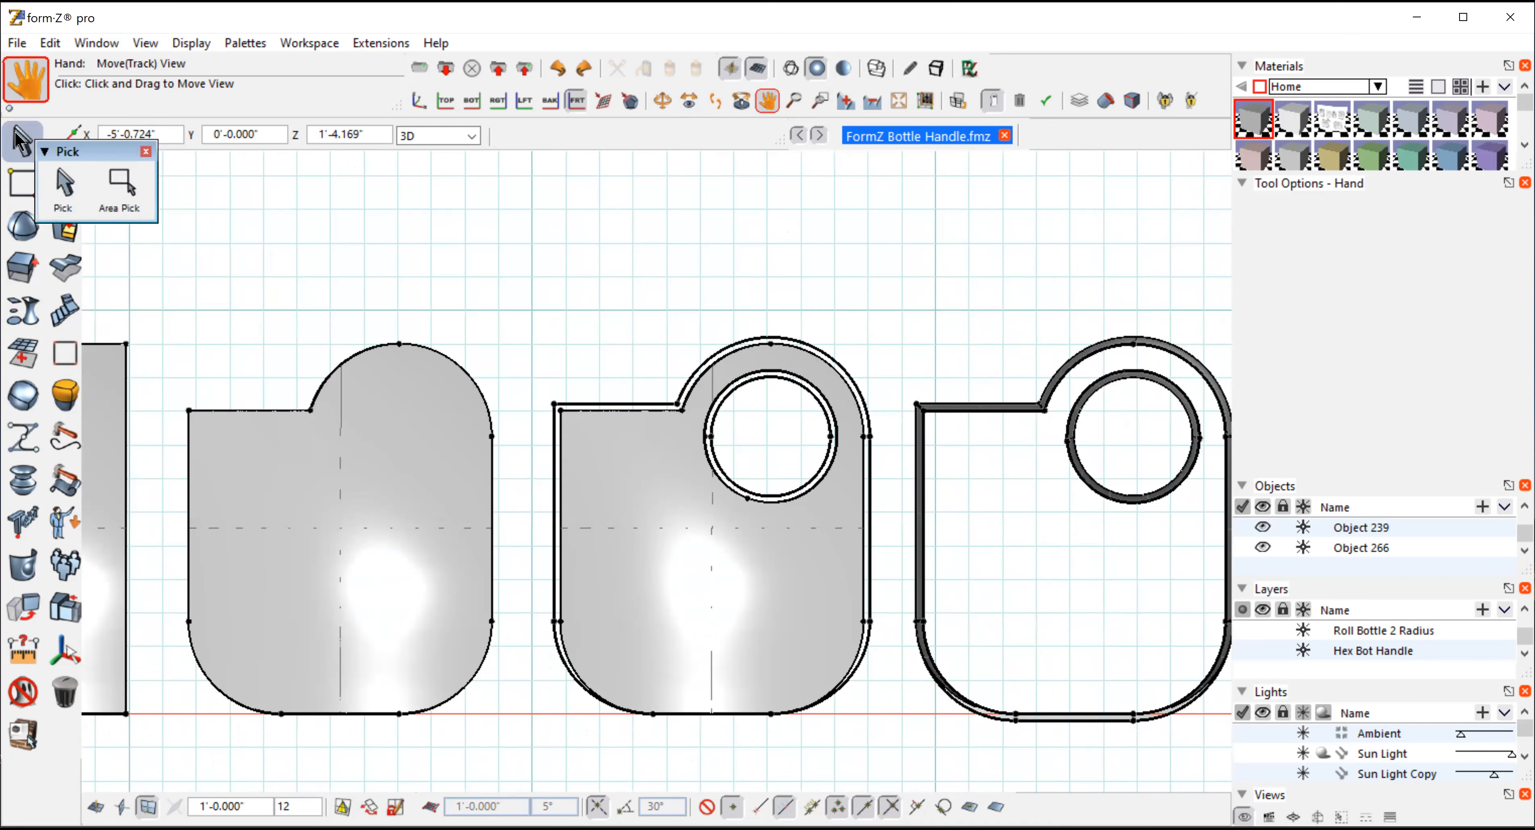
click(637, 515)
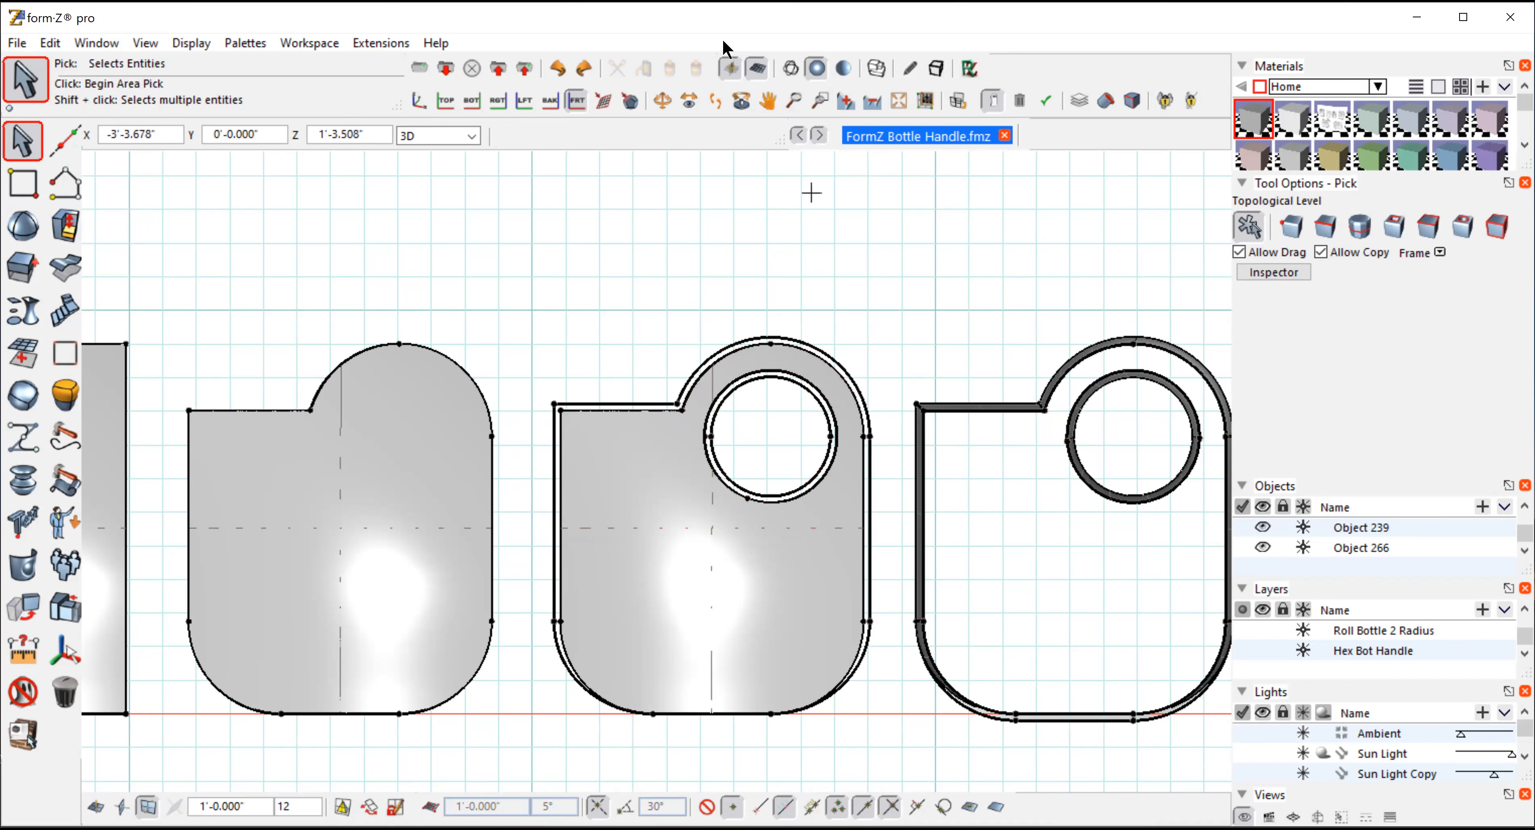
Step: Loft a surface through the three short shoulder edges beside the round handle arch on the panels with the circular opening
click(662, 101)
mouse_move(819, 230)
mouse_down()
mouse_move(877, 264)
mouse_move(854, 319)
mouse_move(702, 367)
mouse_up()
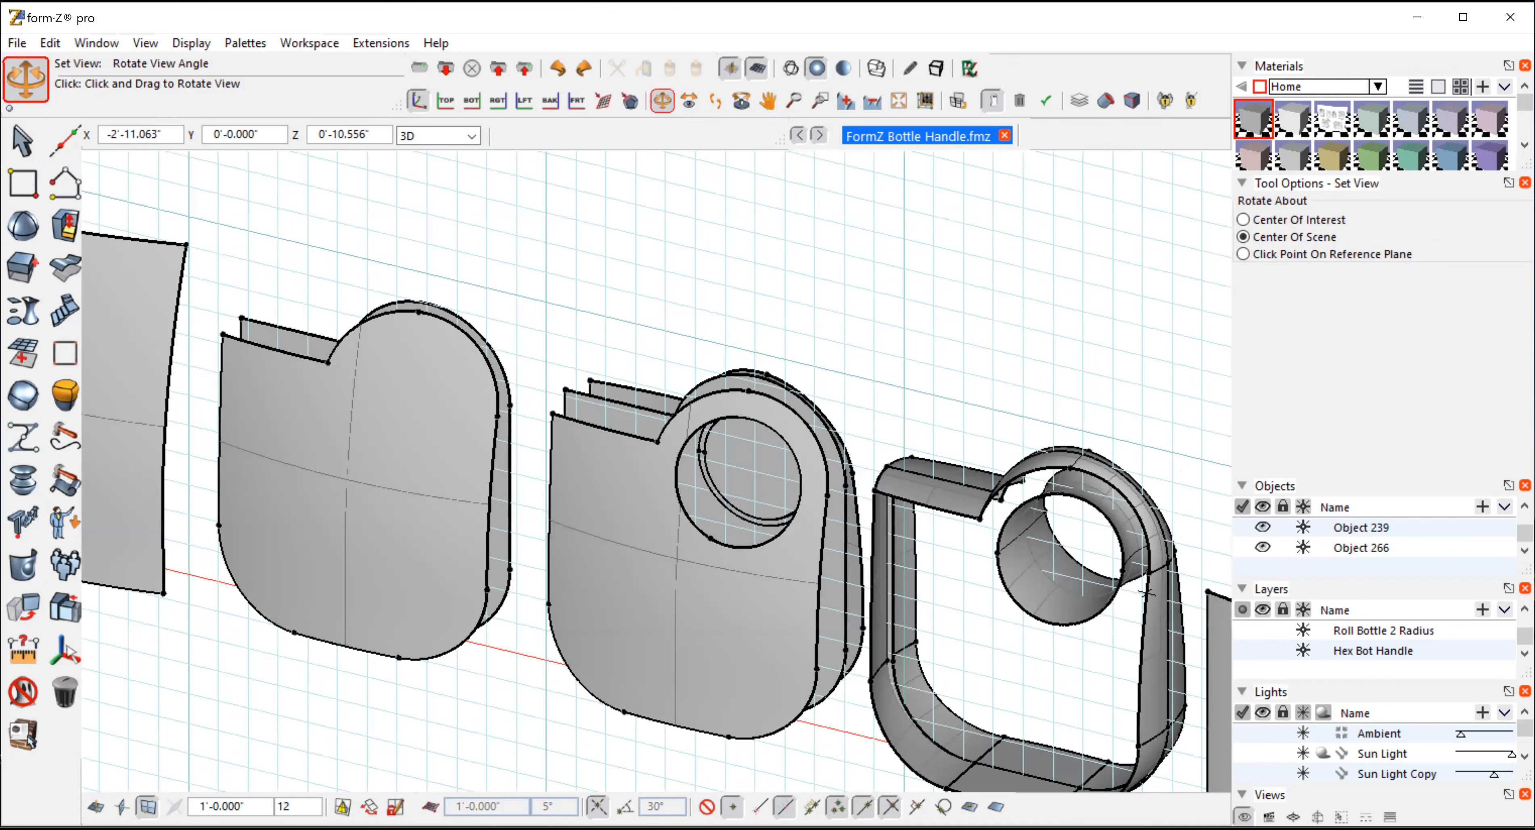
click(22, 140)
click(1324, 226)
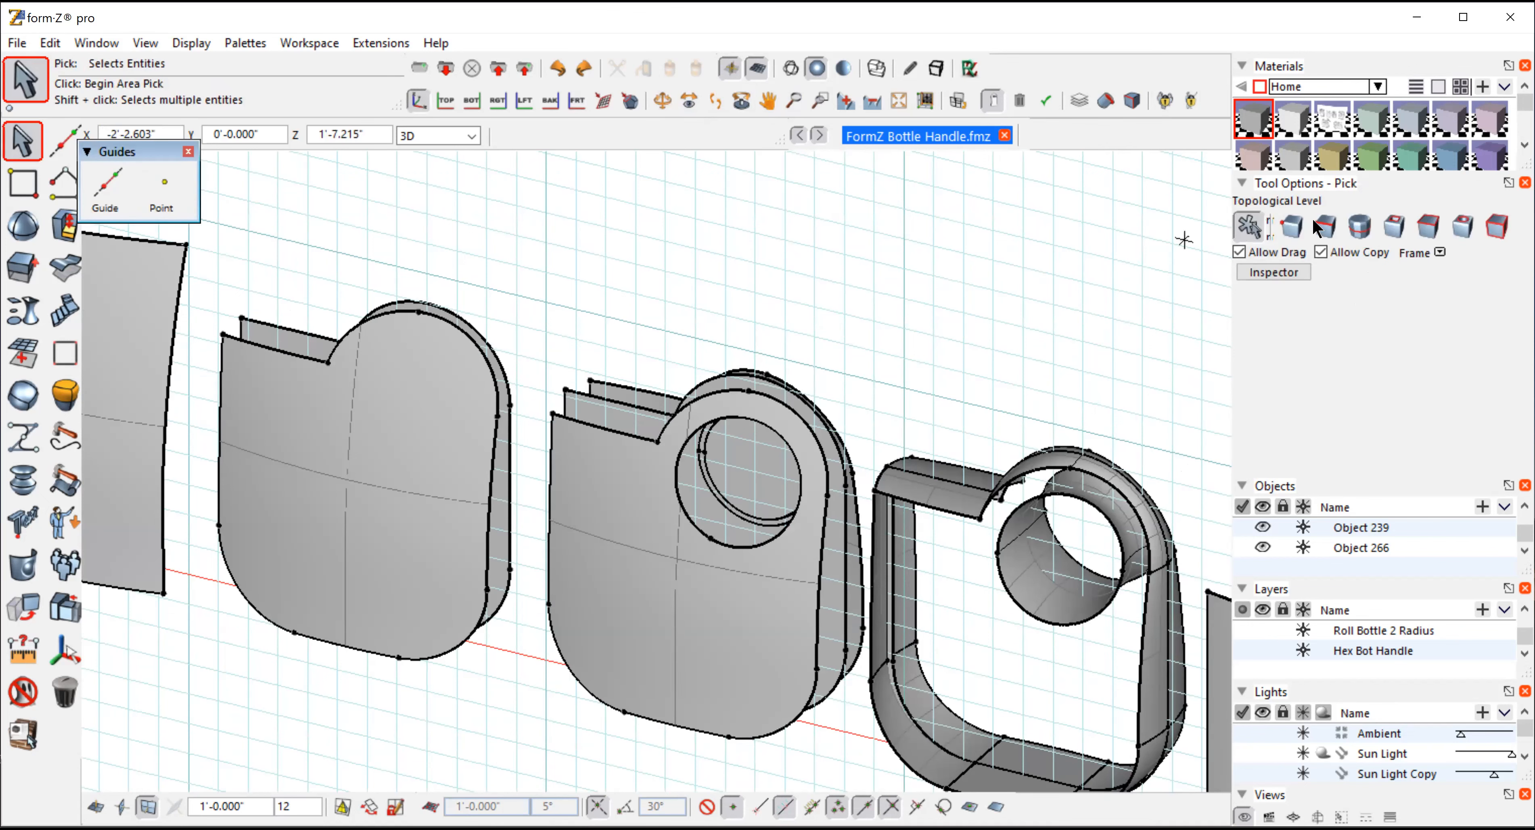
click(605, 430)
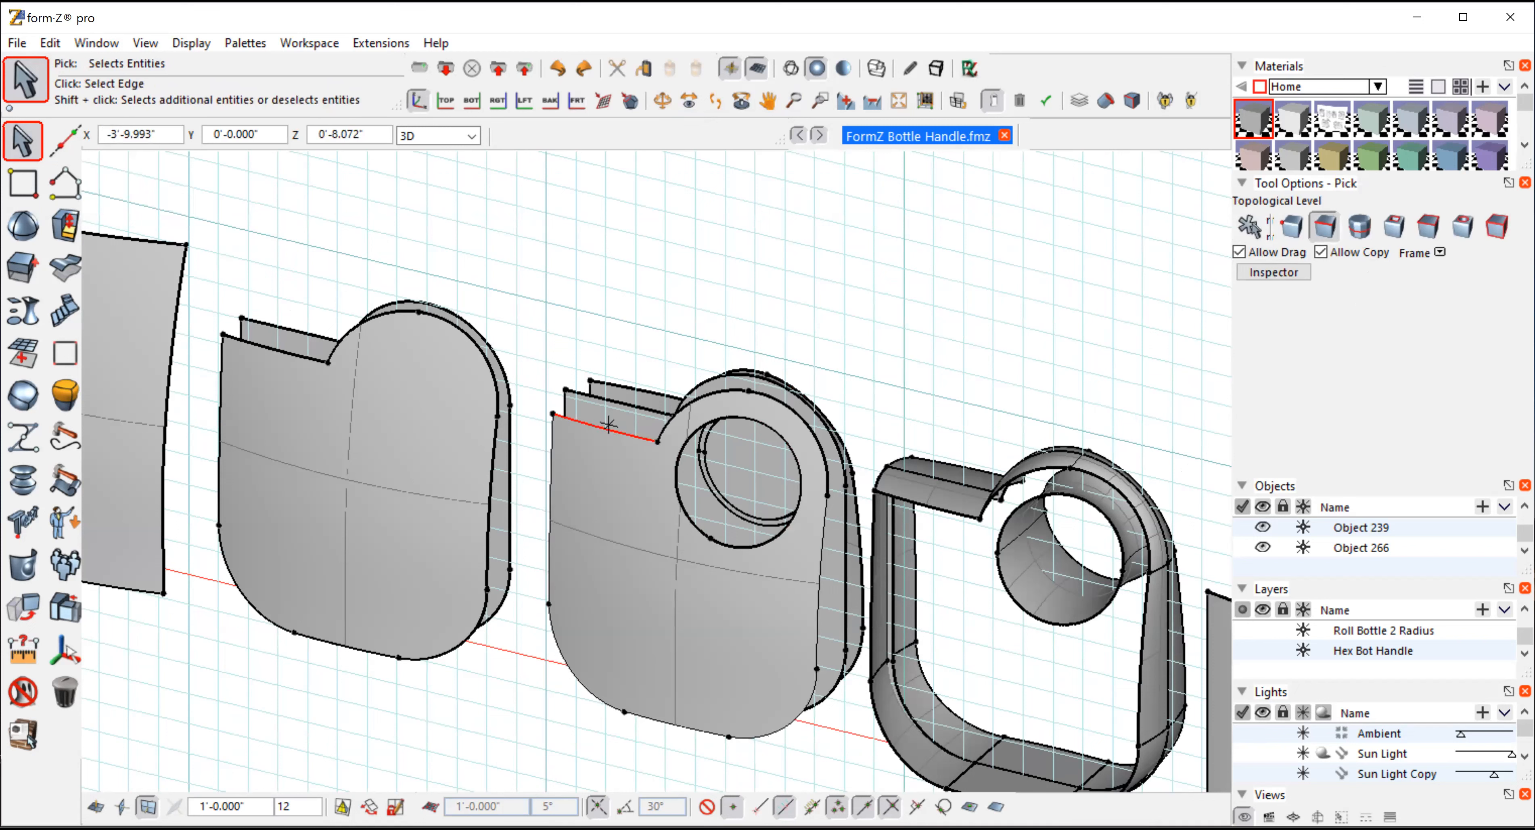
shift+click(617, 402)
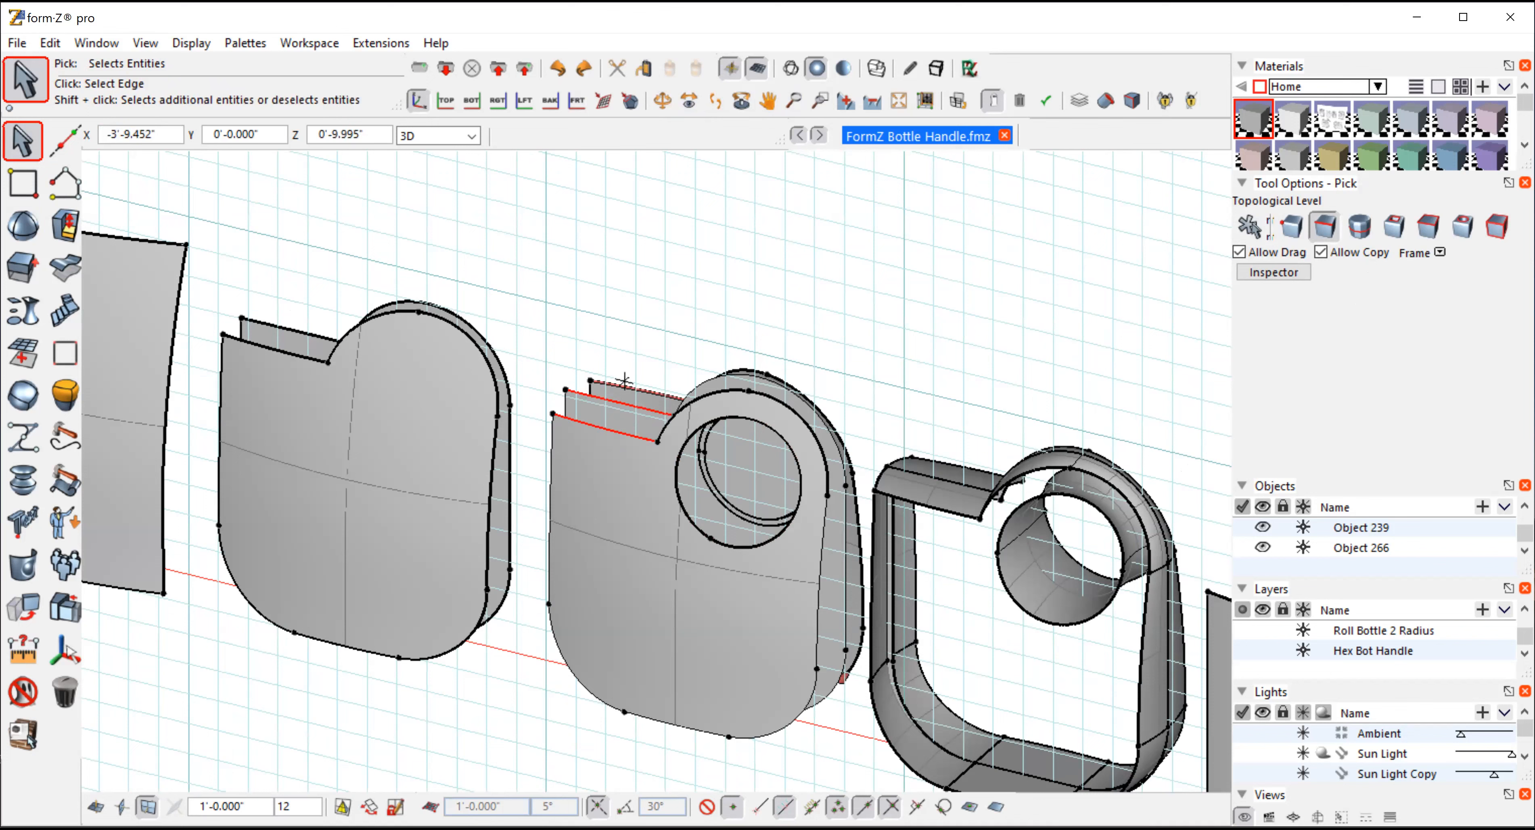
click(21, 321)
click(22, 321)
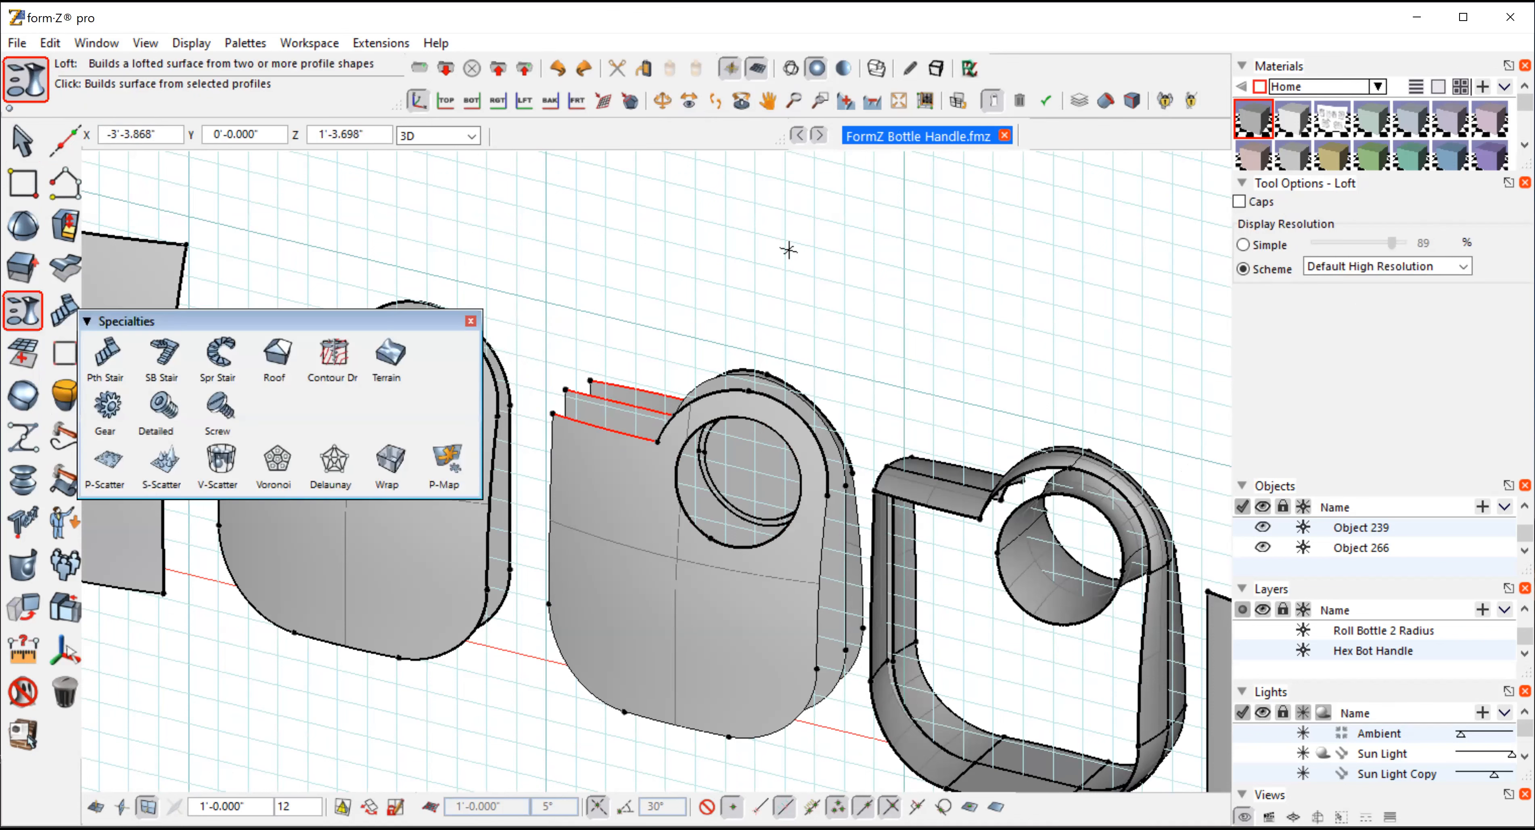
click(841, 251)
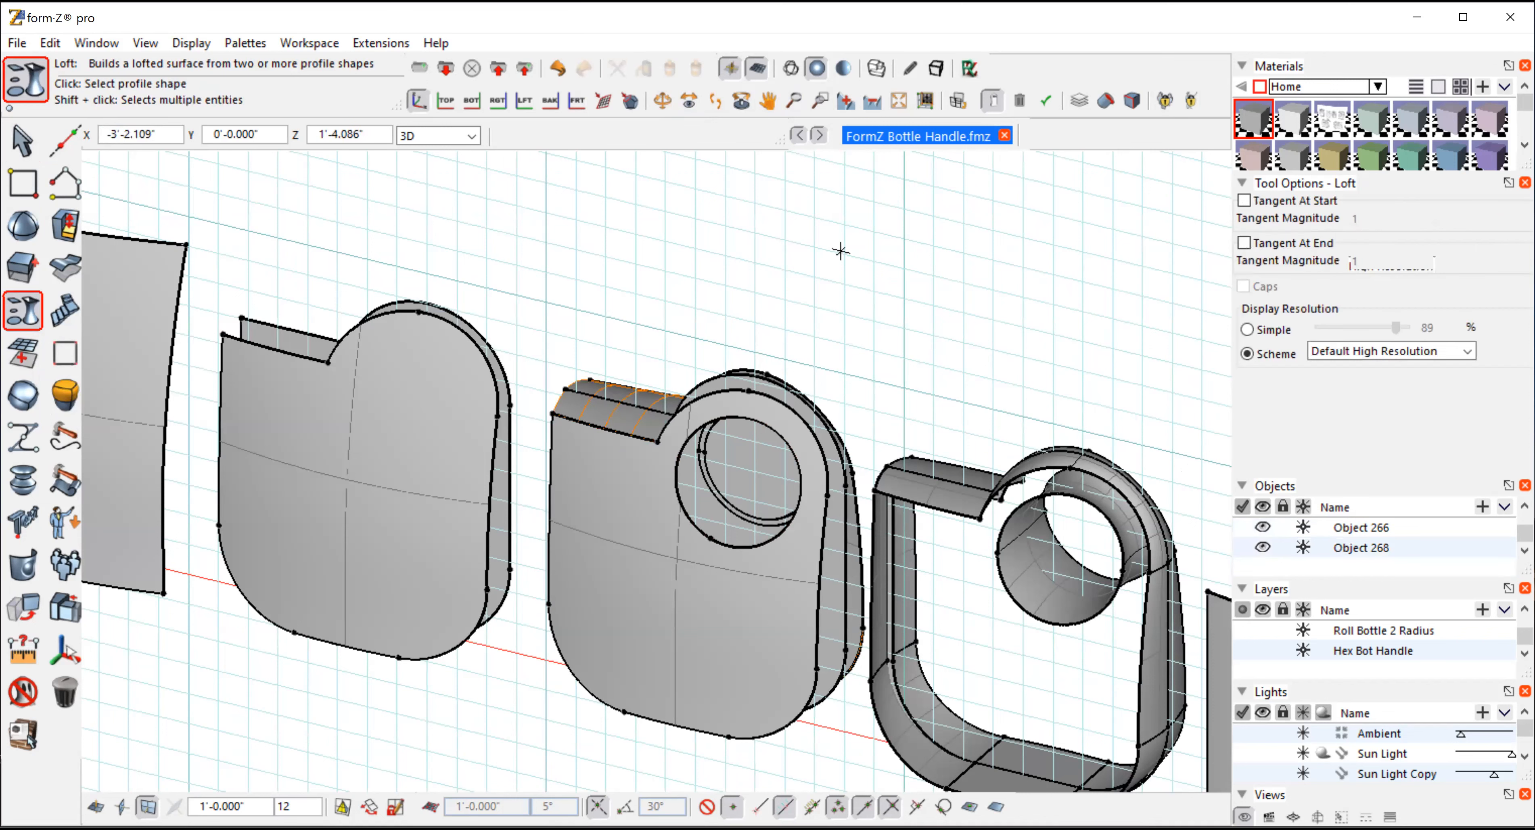
Step: Examine the lofted shoulder surface on the panels with the circular opening from above and undo the loft
click(661, 101)
drag(785, 301, 745, 443)
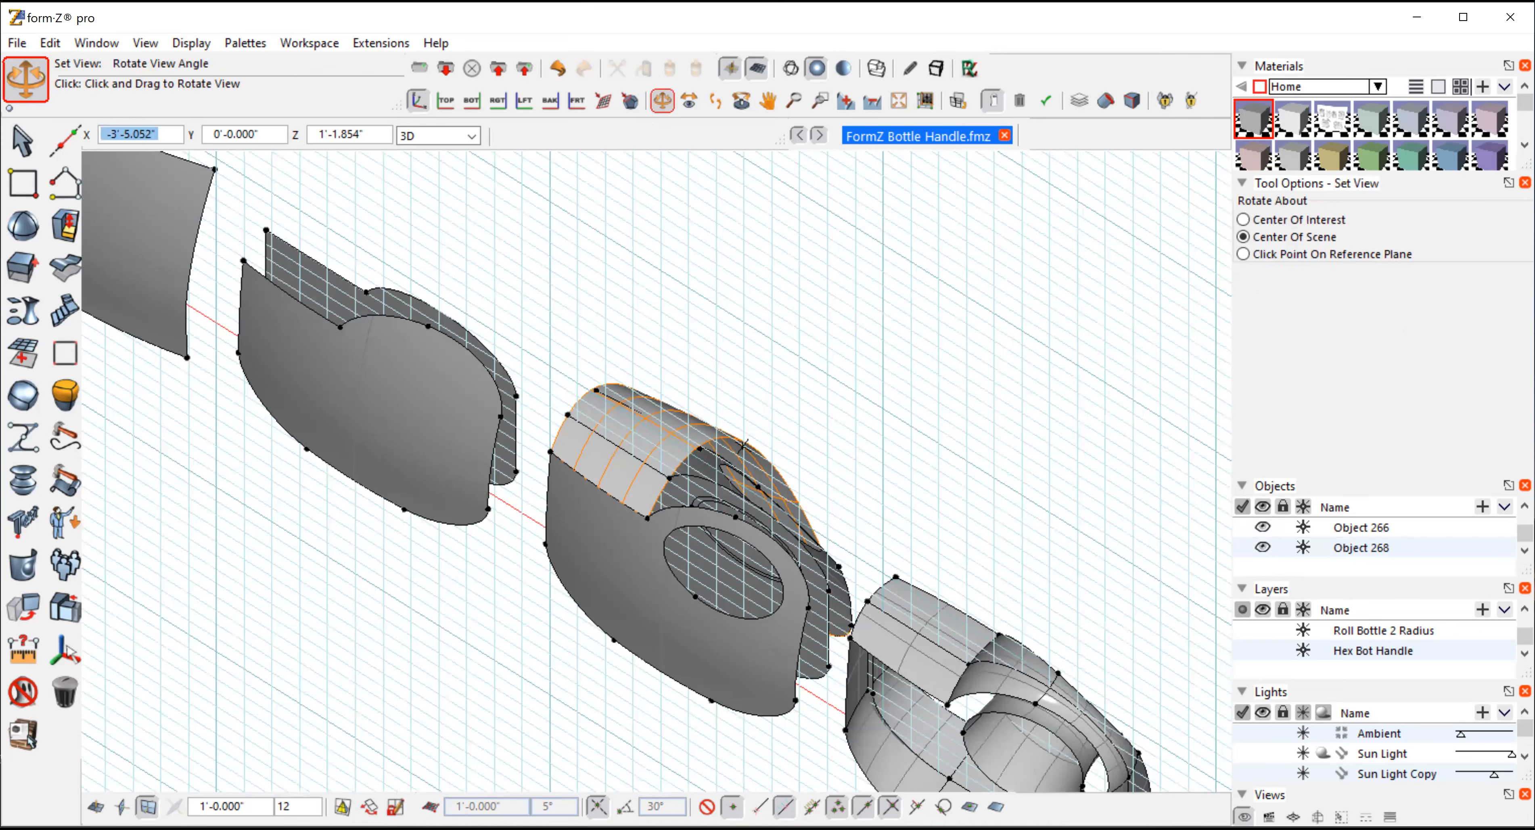
key(ctrl+z)
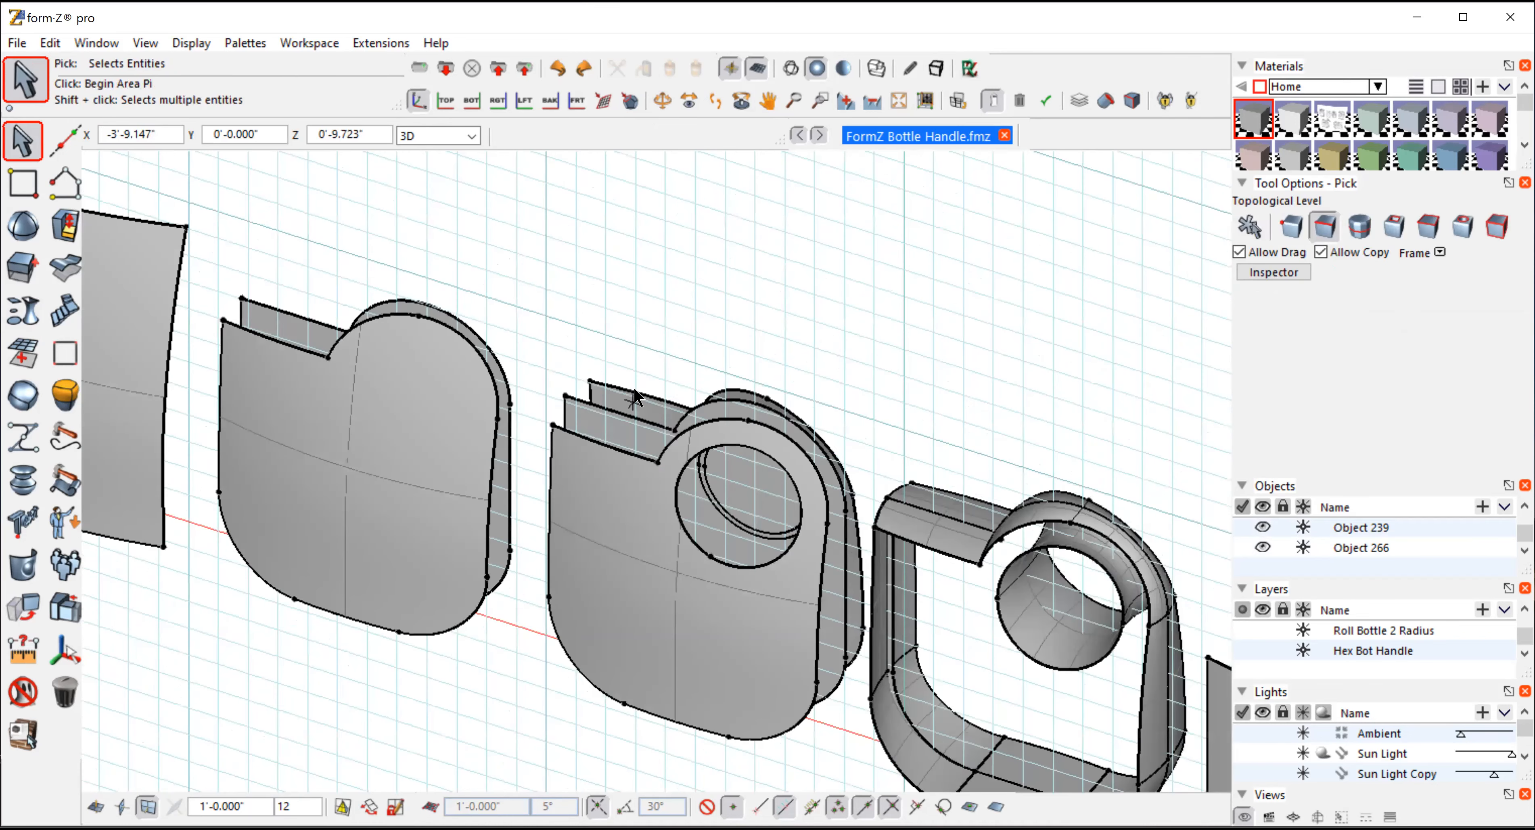
Step: Loft a surface through the three straight shoulder edges on the panels with the circular opening, and undo the loft
click(634, 392)
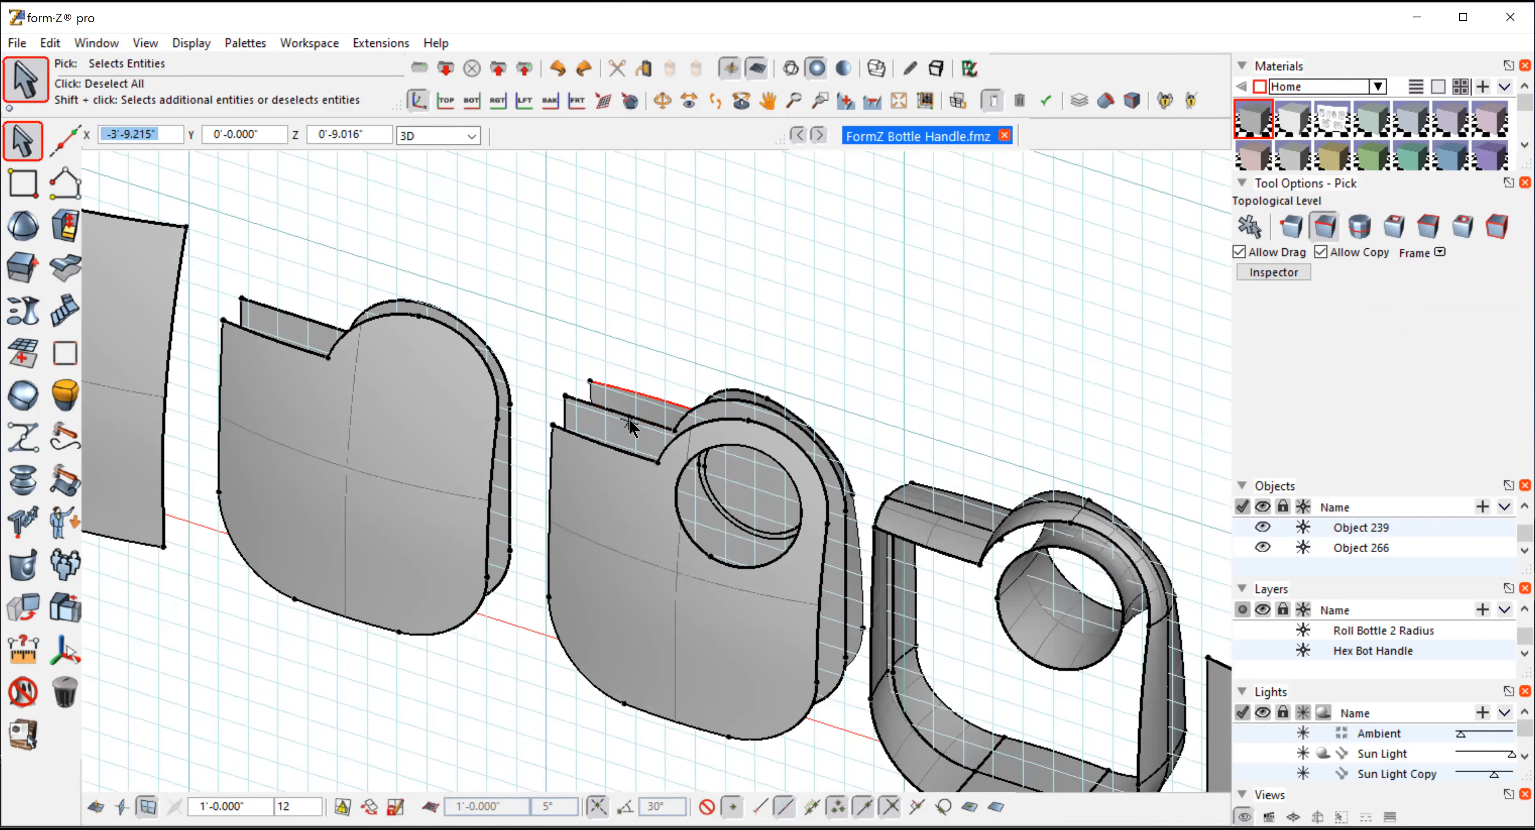
shift+click(628, 419)
shift+click(618, 449)
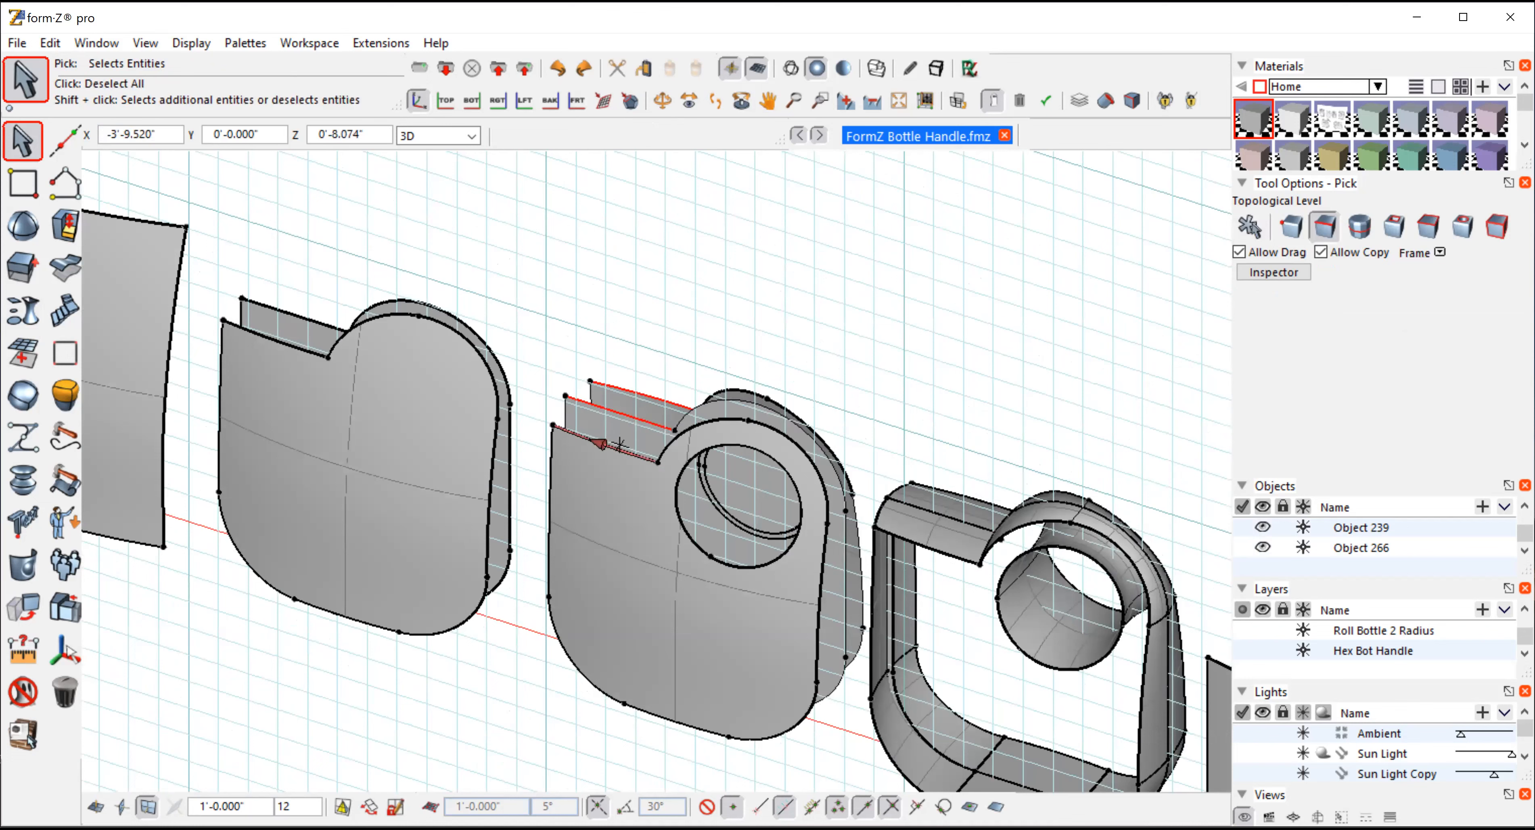
click(23, 310)
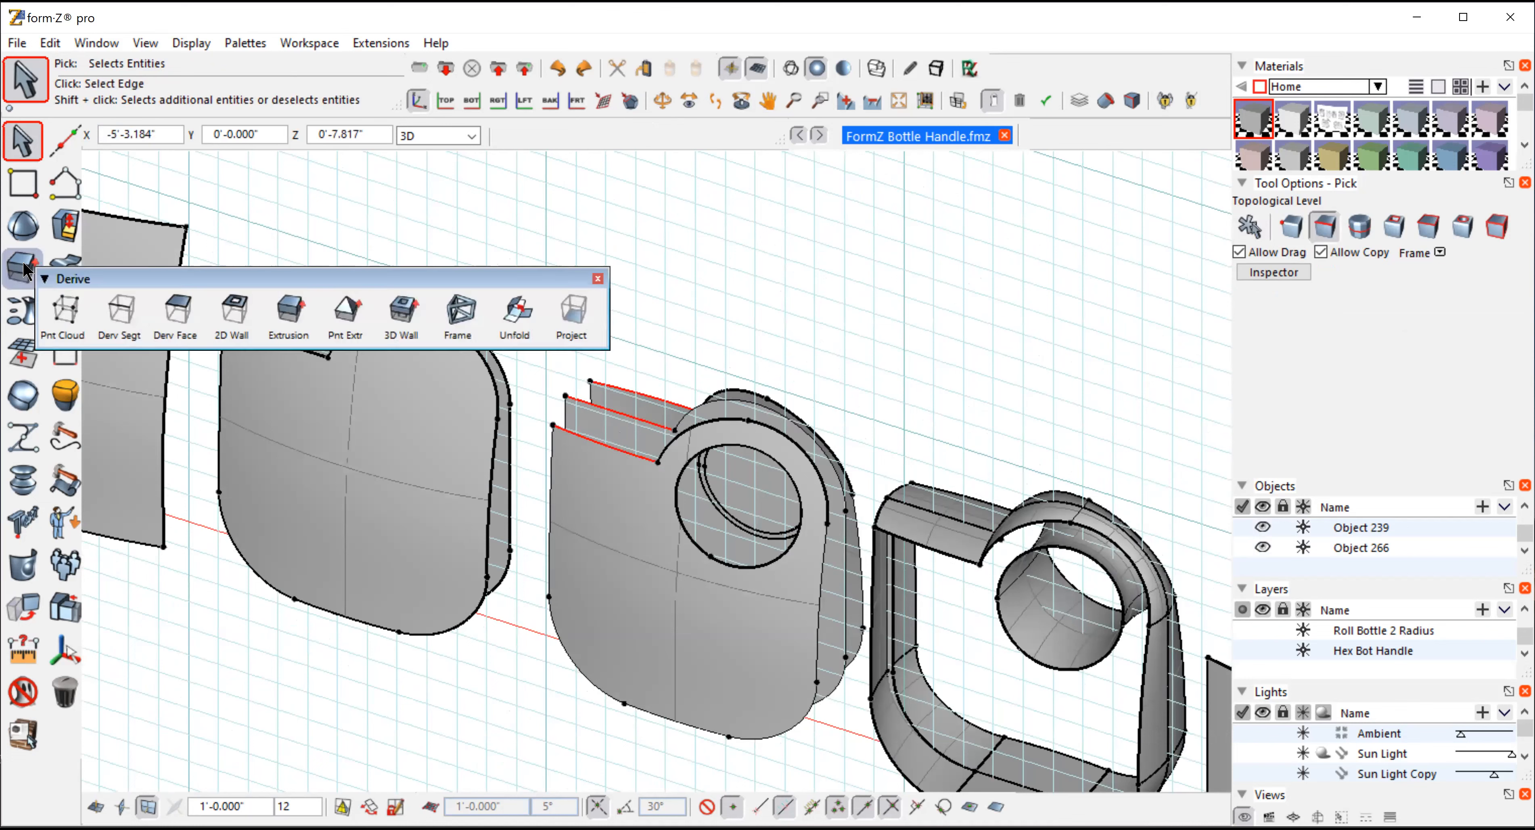
click(23, 310)
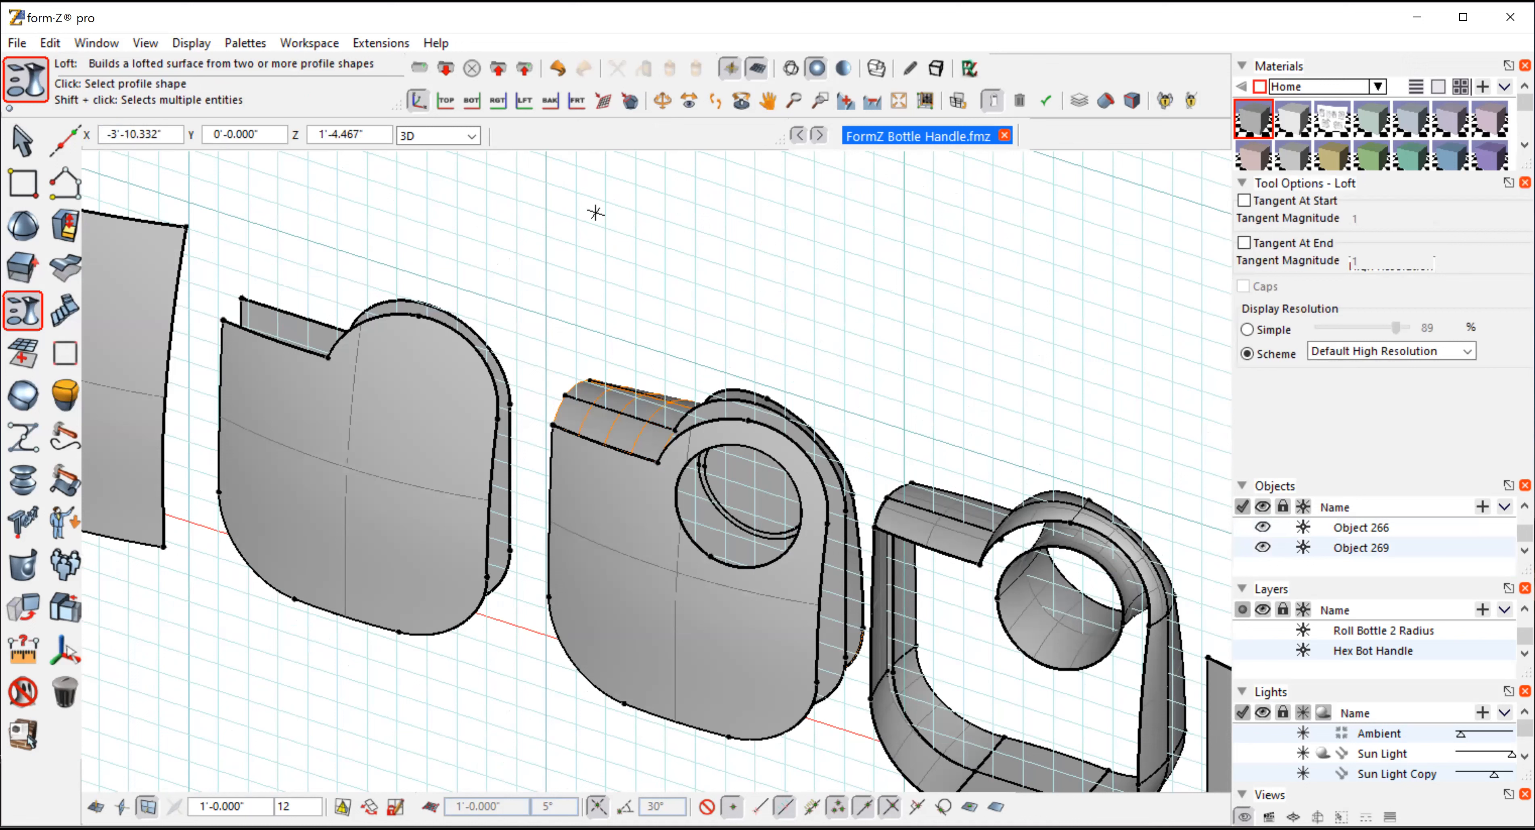
click(50, 44)
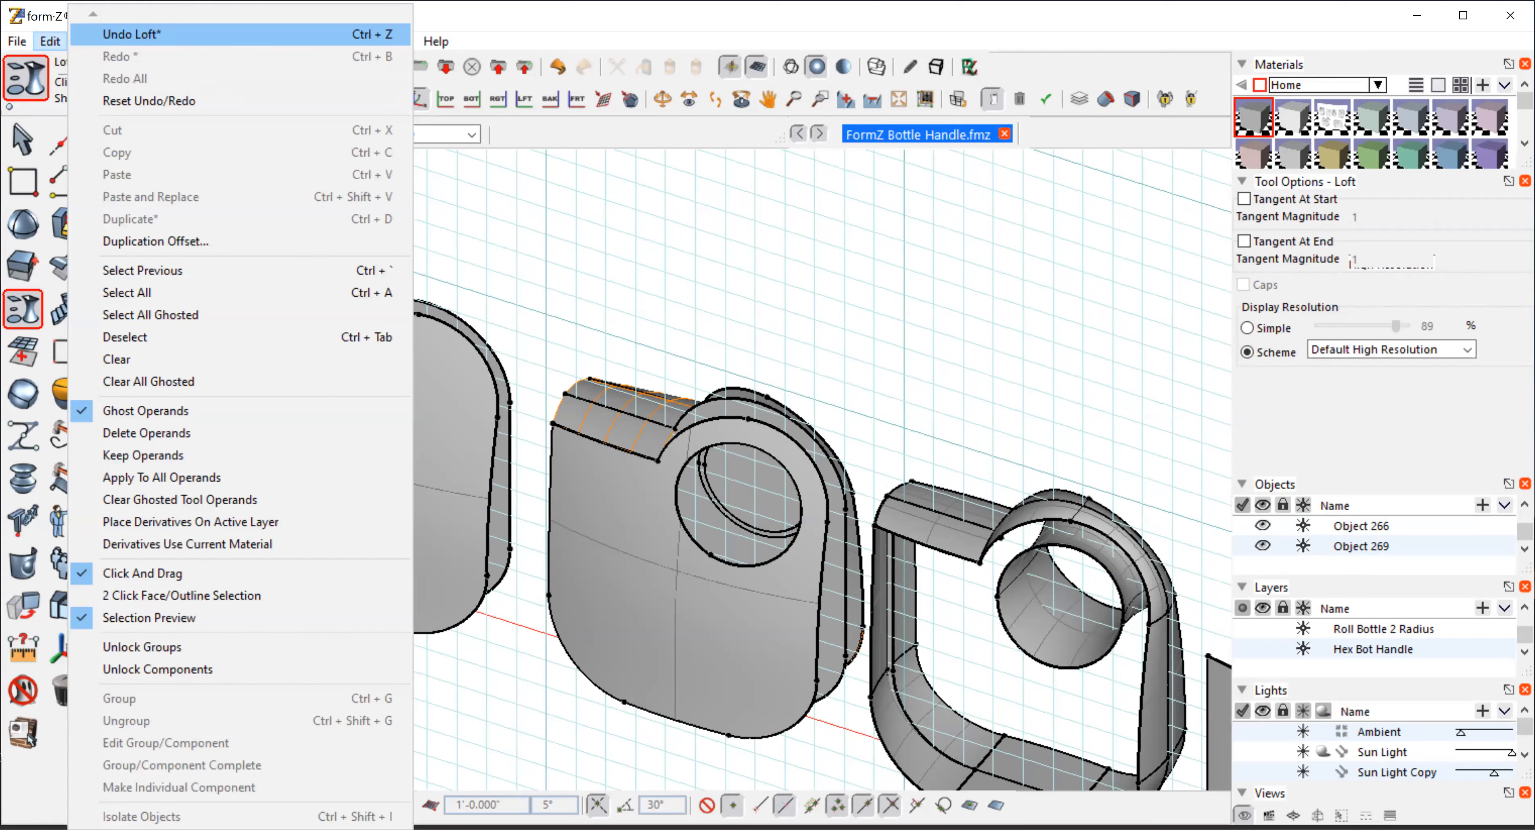
key(Return)
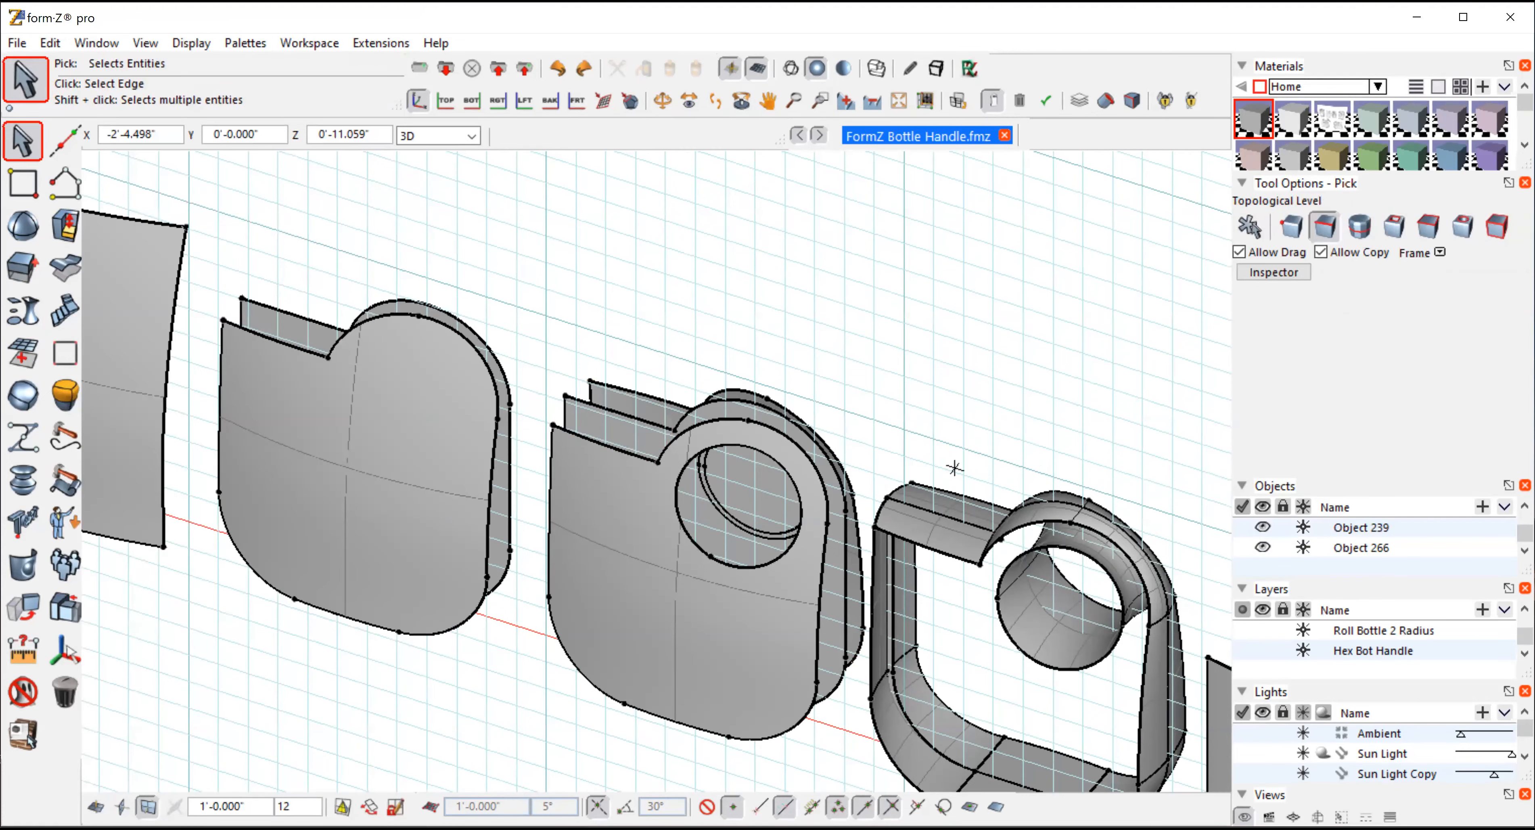
Step: Trim the curved rectangular panel with the inner of the two concentric circles, using Trim With Line and keeping the area inside it
middle_drag(935, 555, 182, 372)
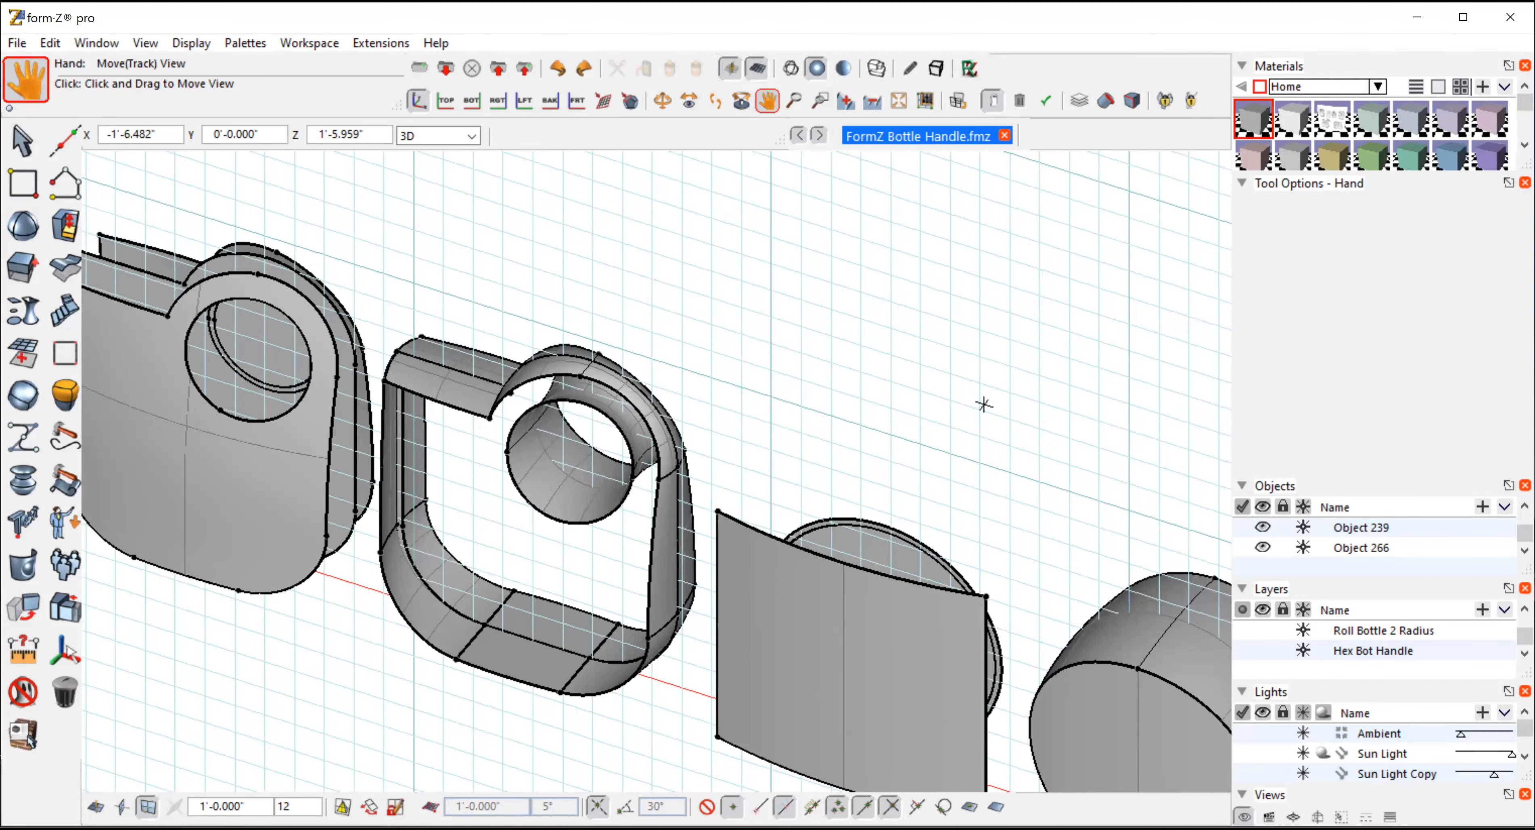
drag(984, 405, 990, 373)
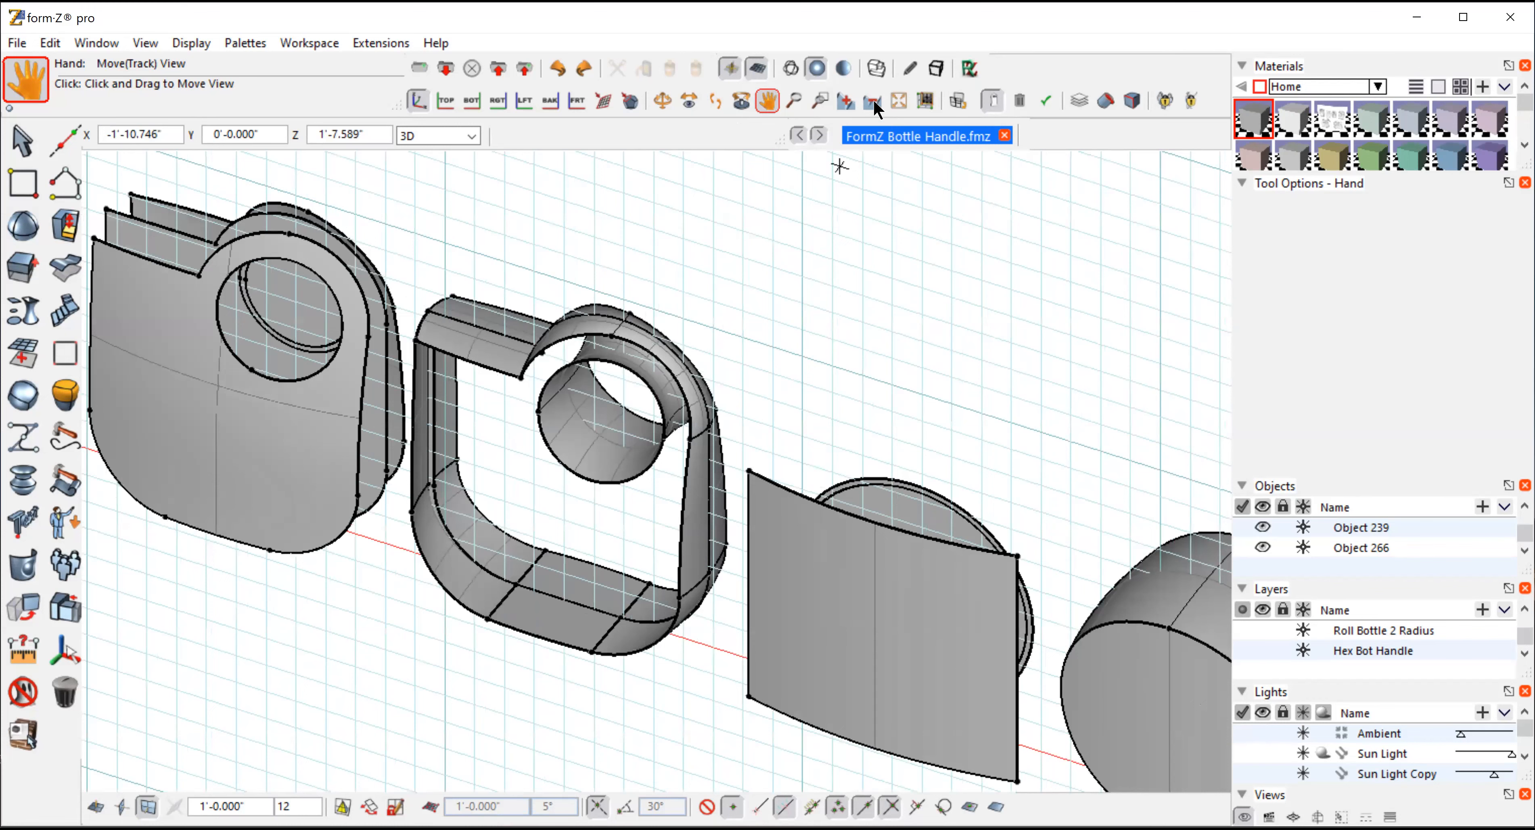
click(874, 103)
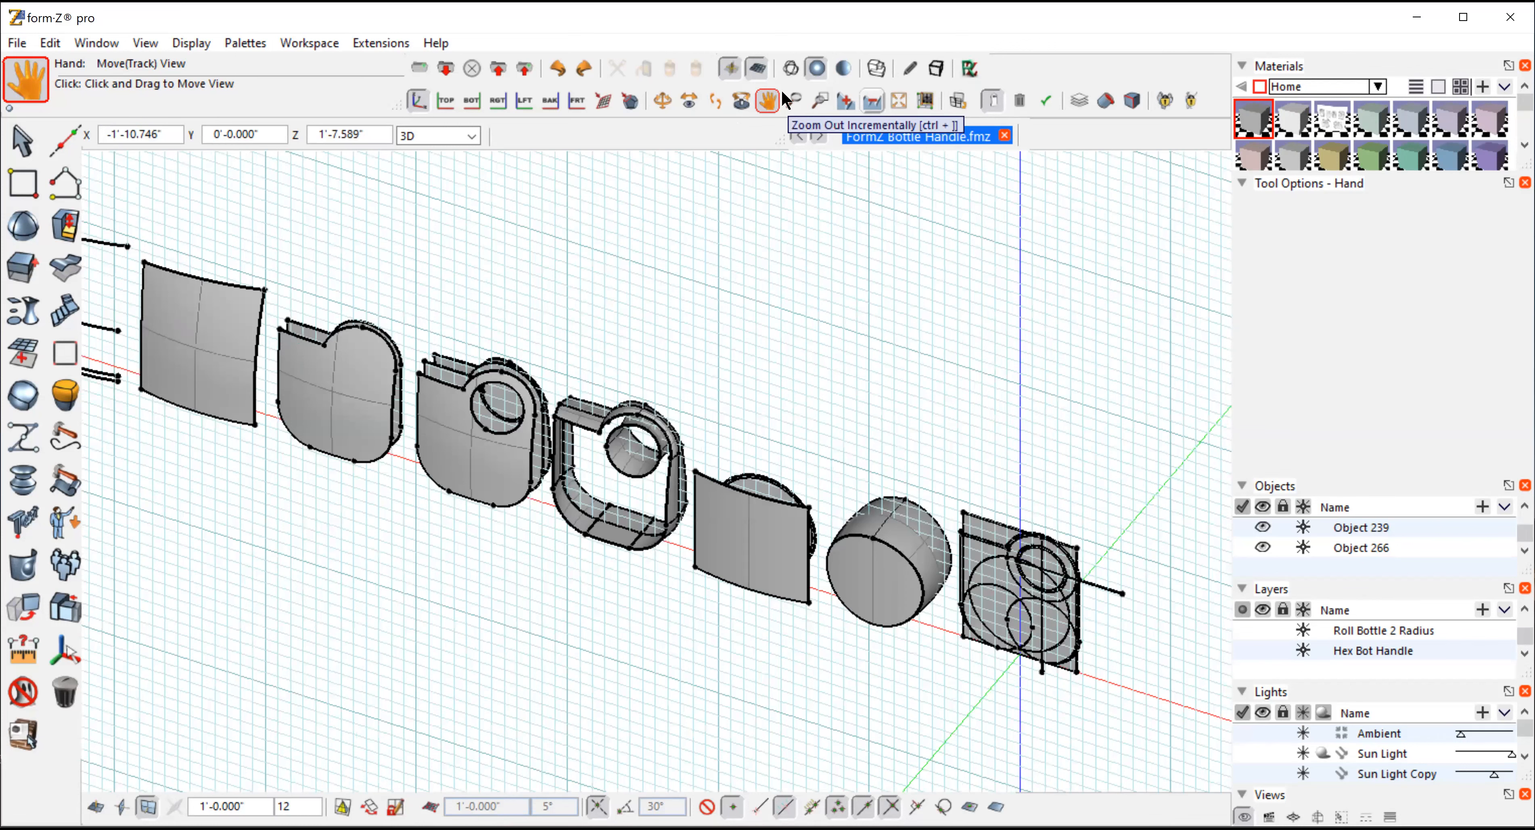
click(820, 101)
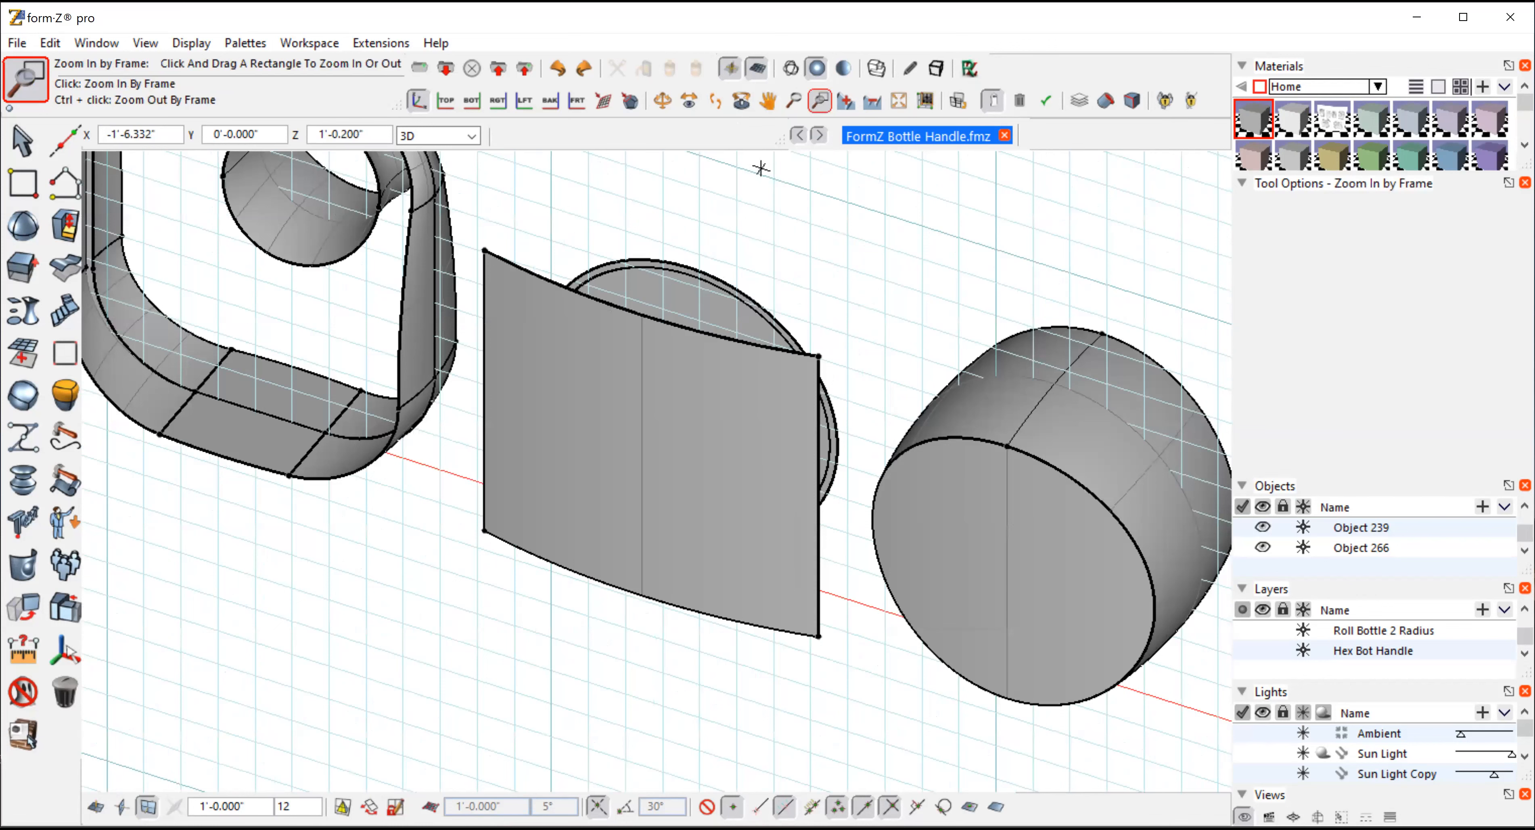
key(ctrl+w)
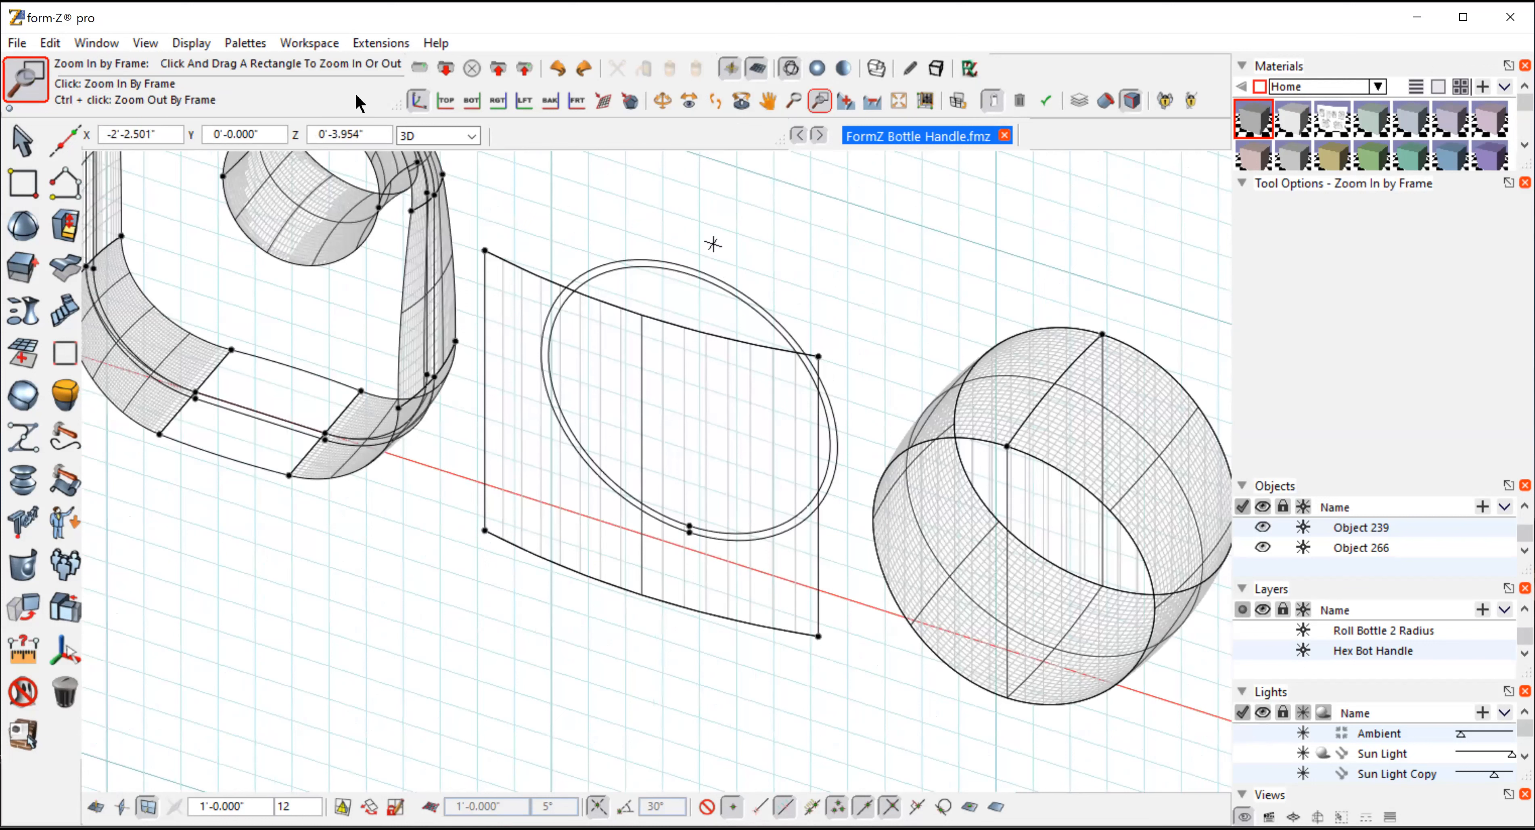
click(146, 44)
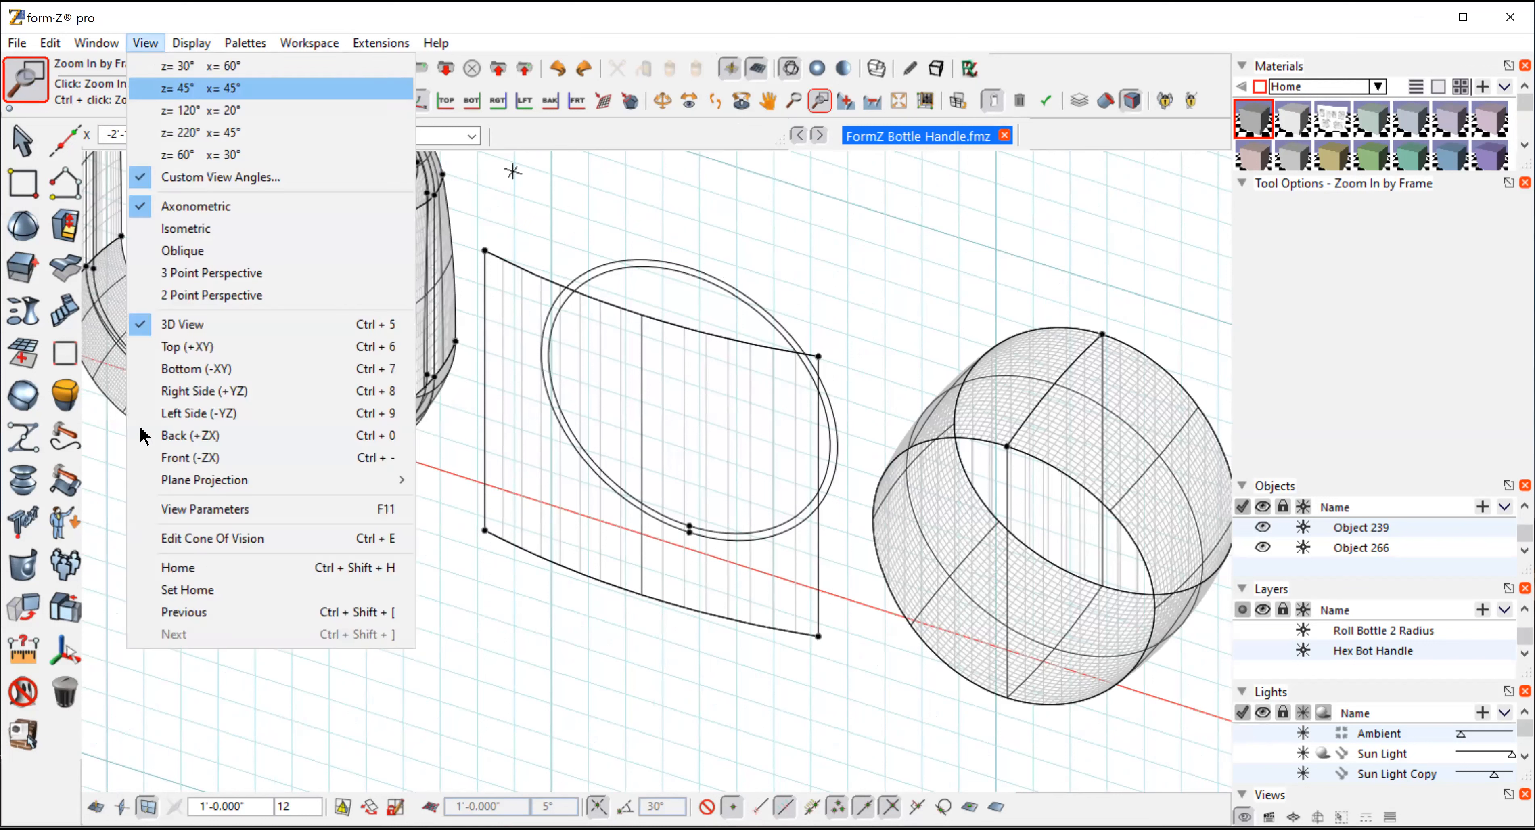
click(173, 457)
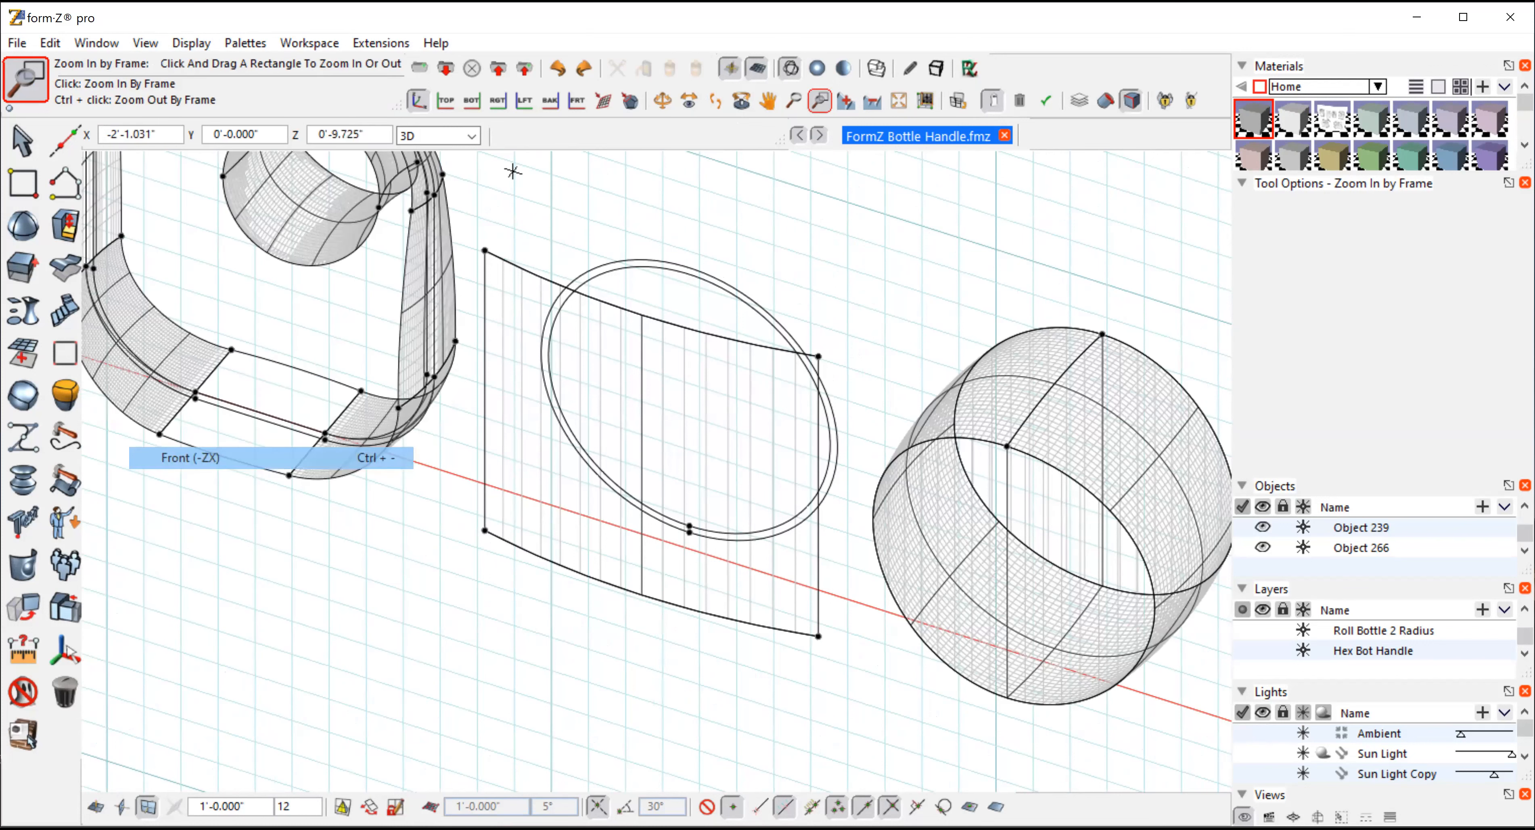
drag(948, 306, 746, 807)
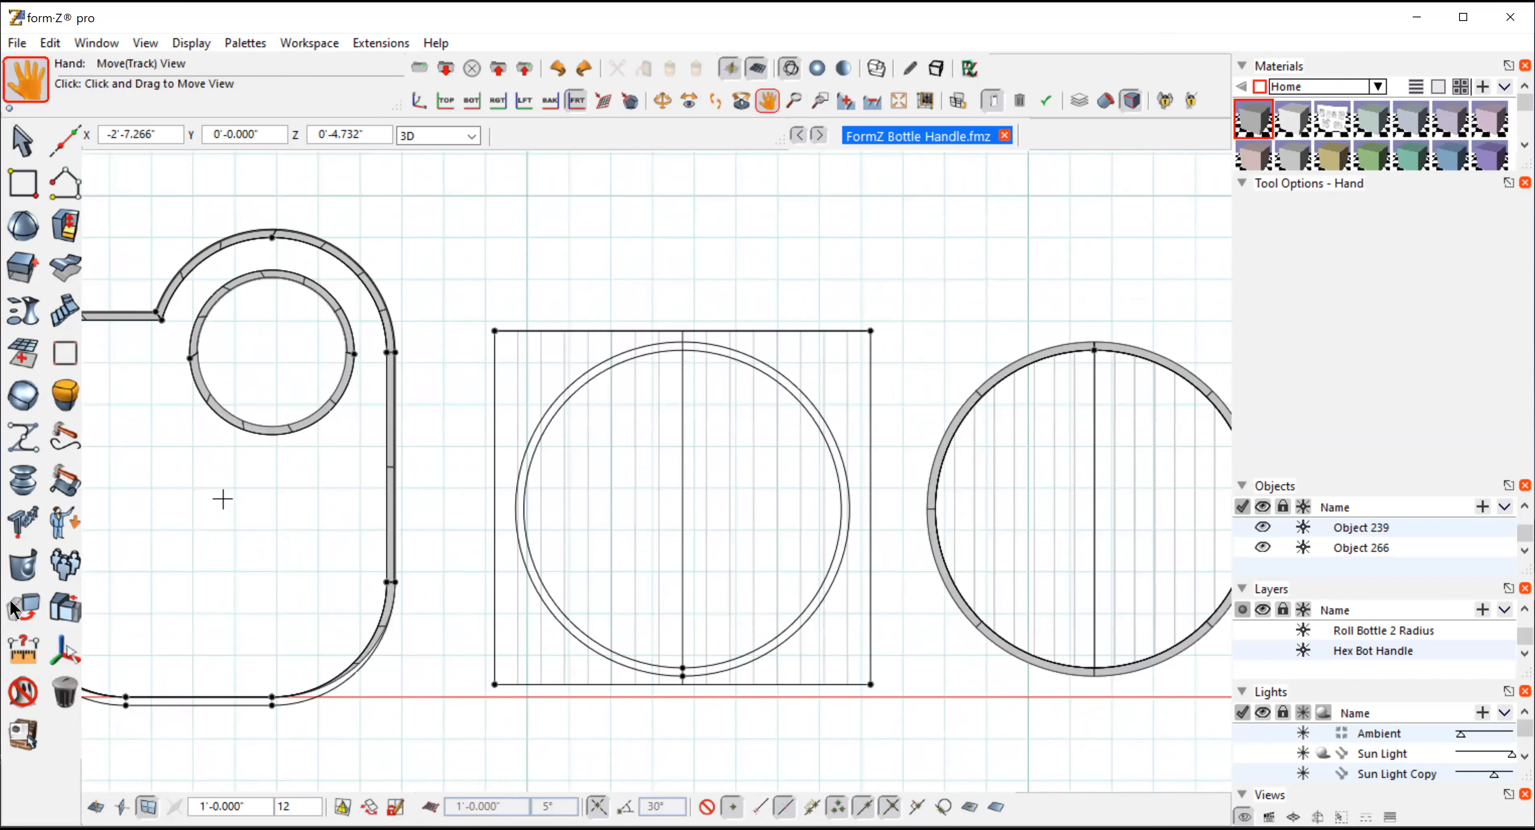
click(12, 608)
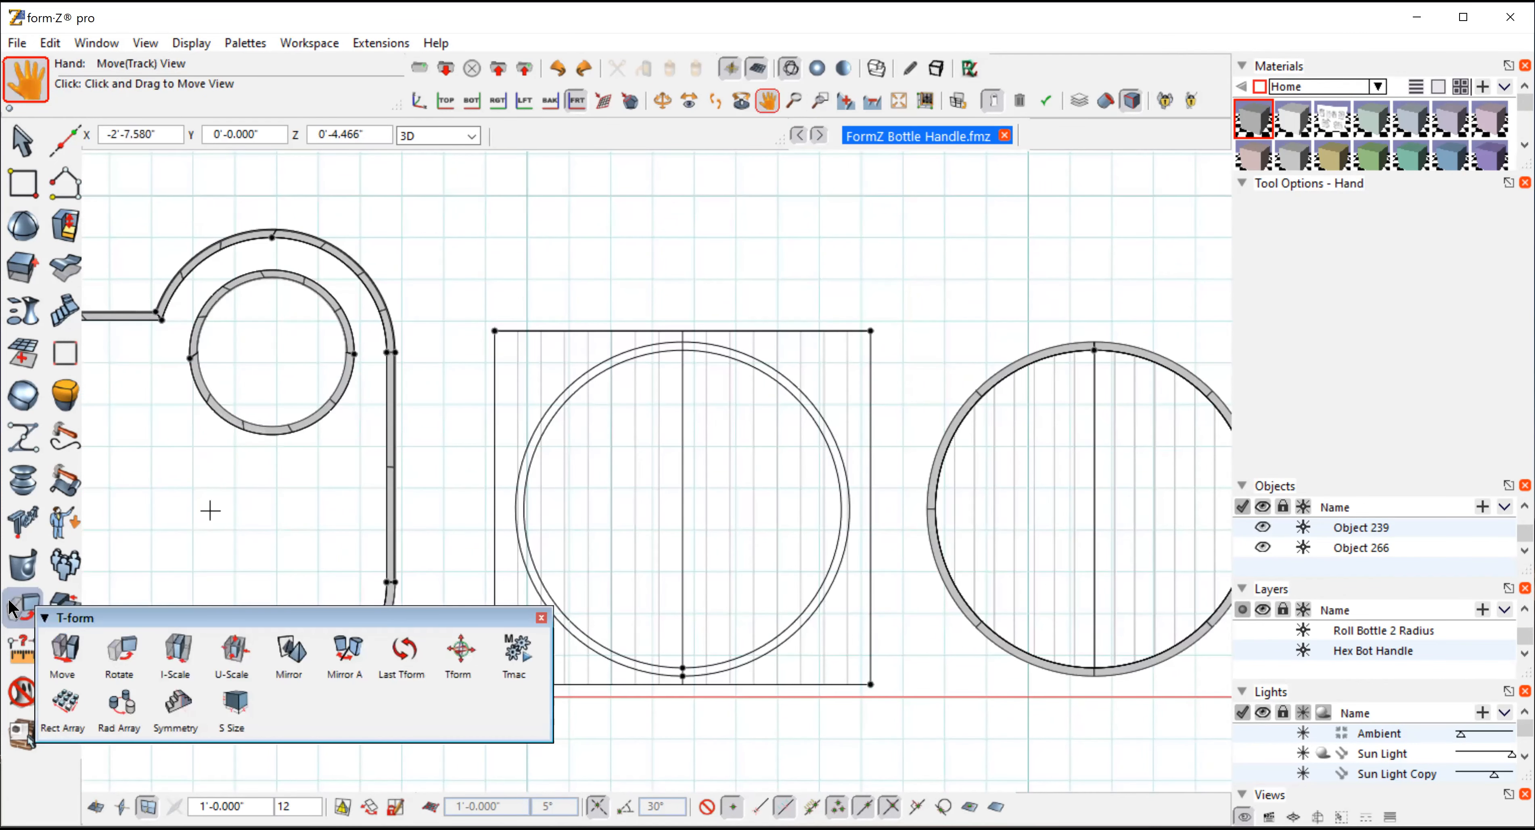
click(22, 570)
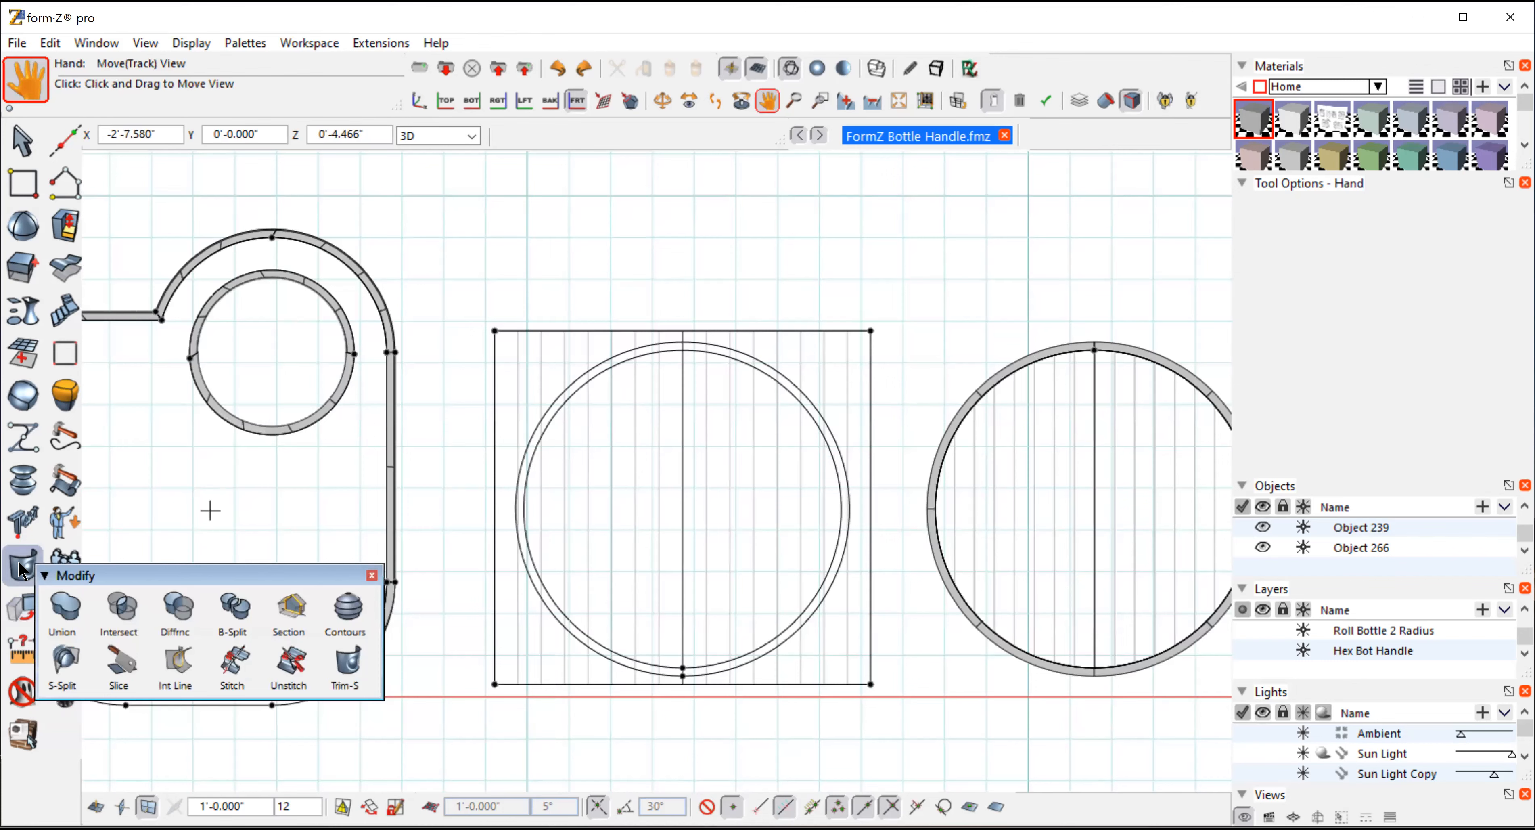
click(21, 570)
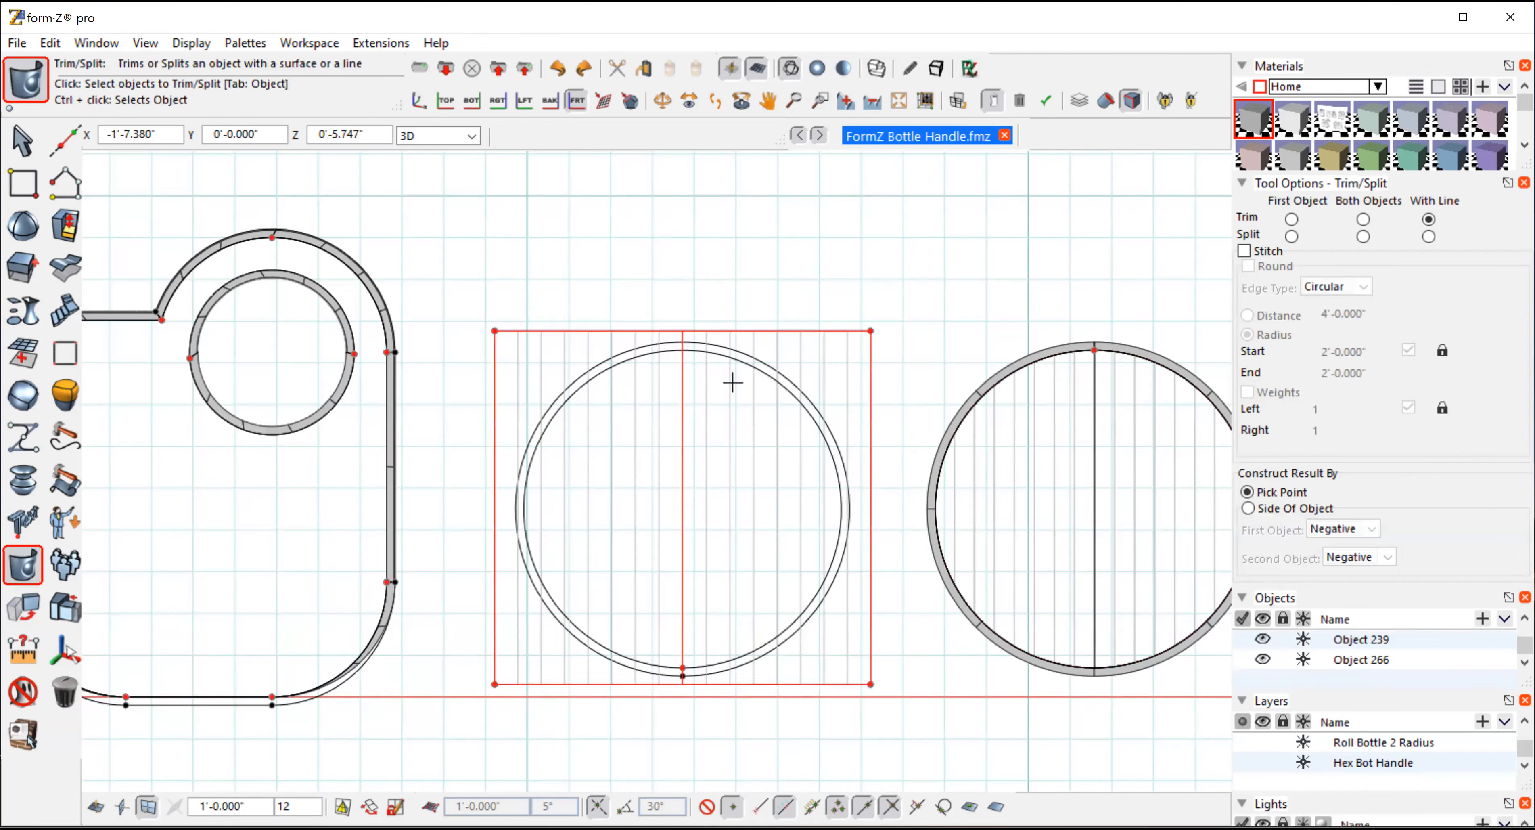
click(731, 359)
Step: Mirror a copy of the trimmed curved disc across a line drawn along the central circle in the top view
click(24, 140)
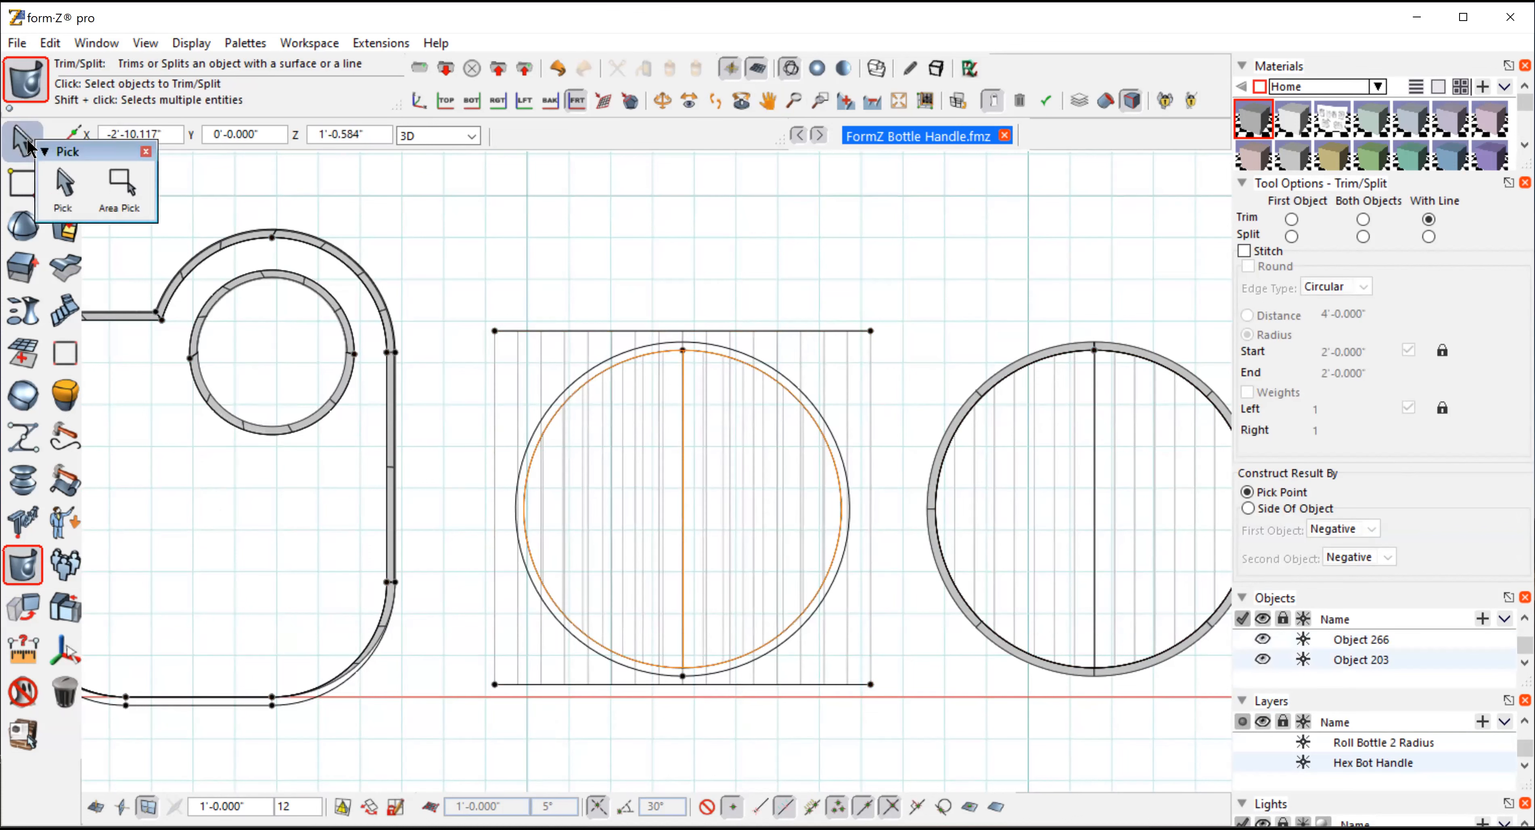
click(1249, 226)
click(816, 431)
click(817, 68)
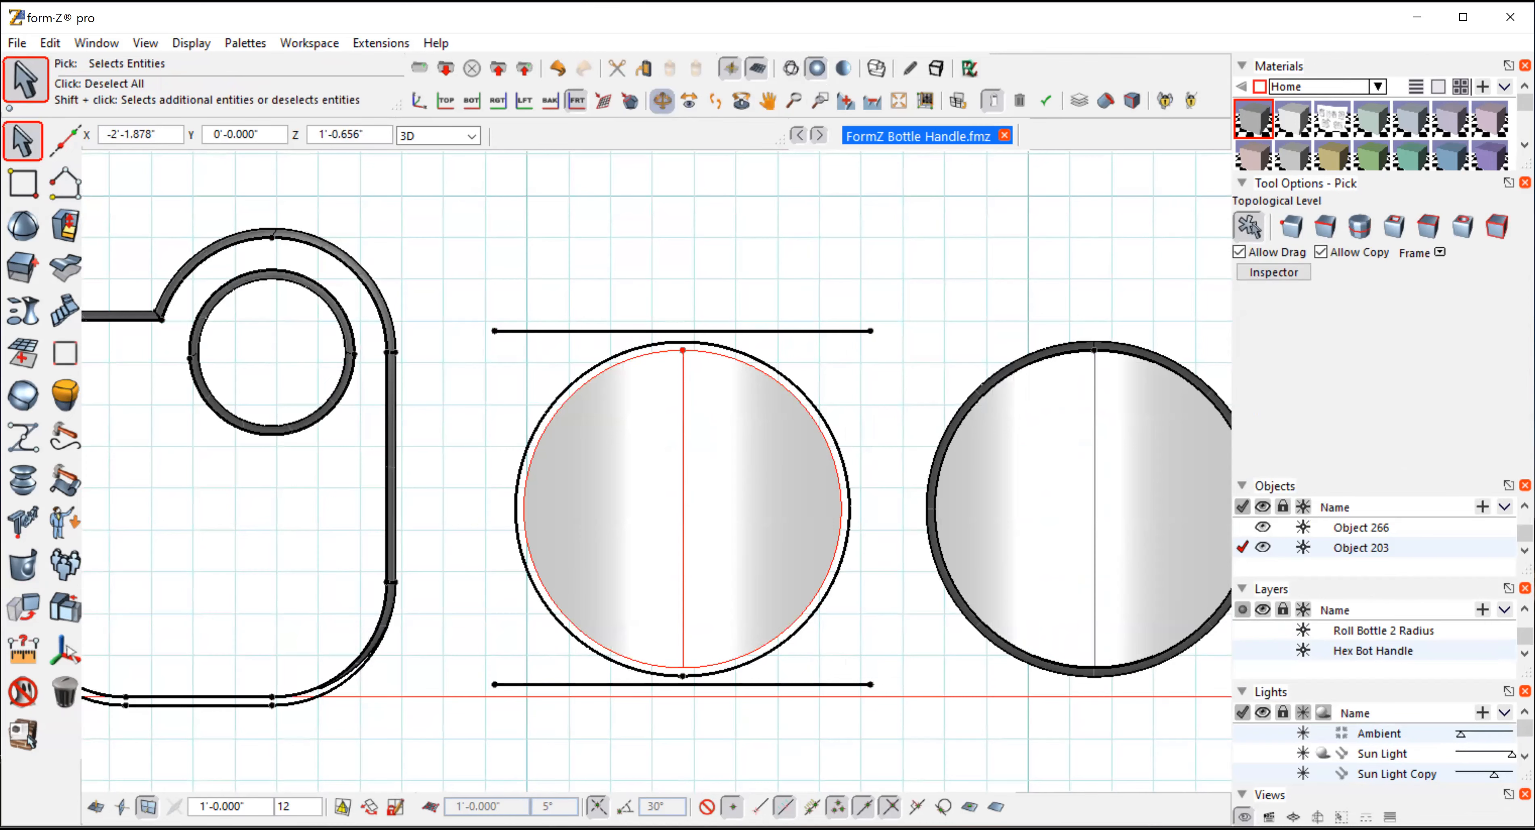
click(662, 101)
drag(822, 257, 546, 349)
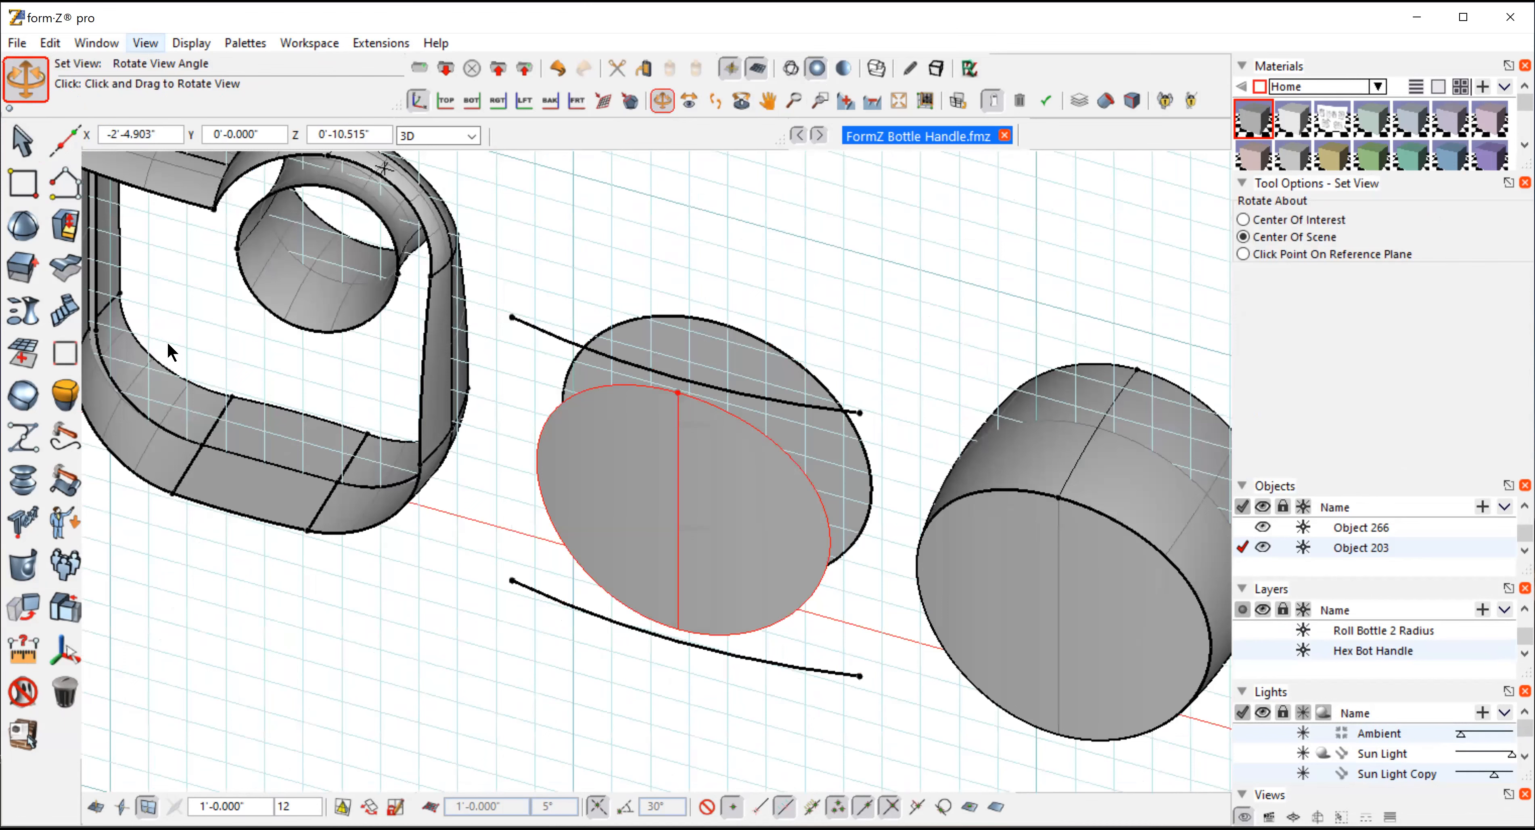
click(21, 601)
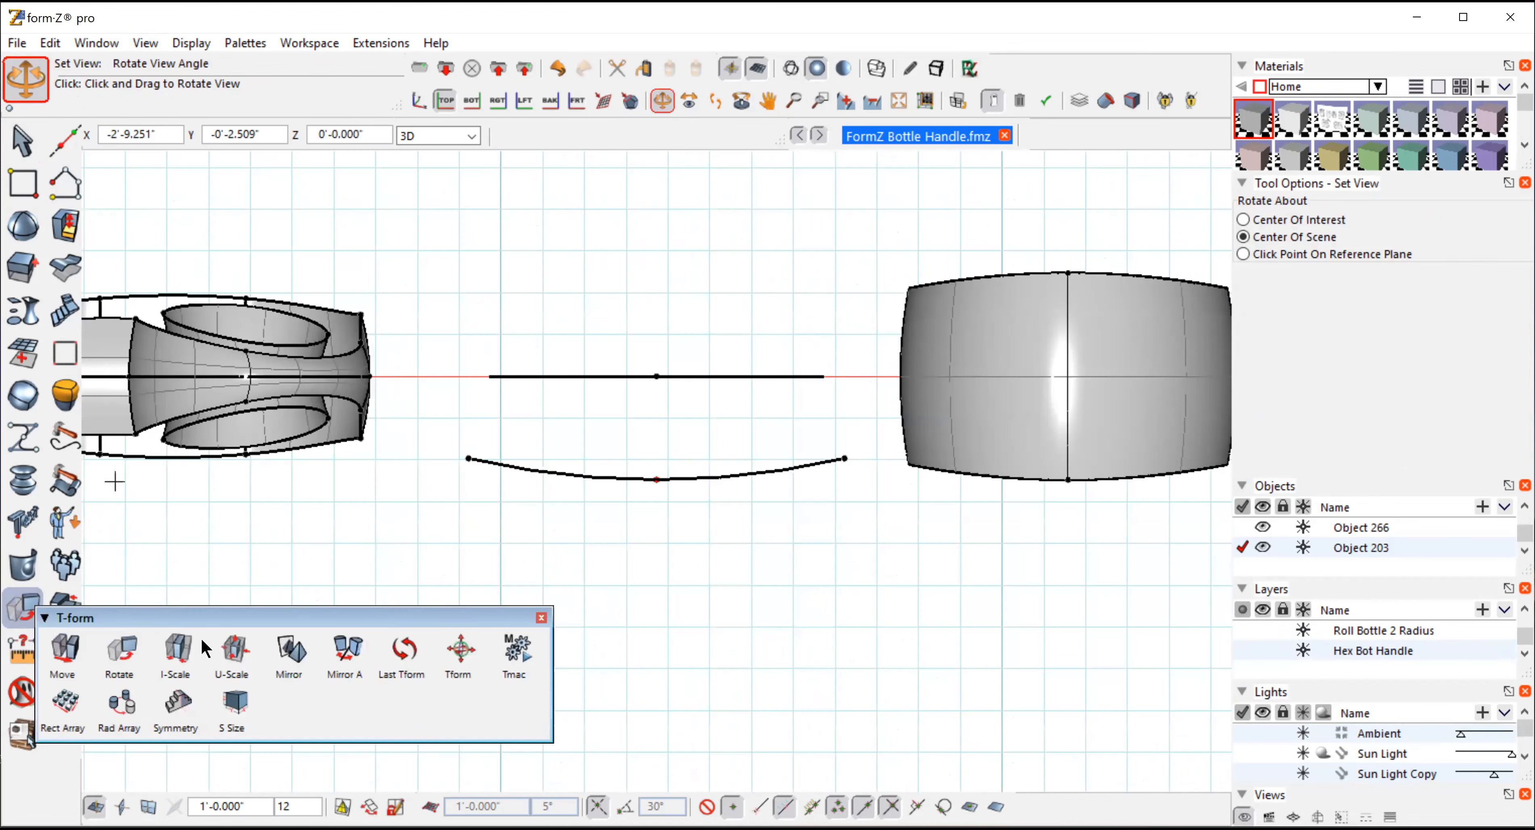
click(293, 652)
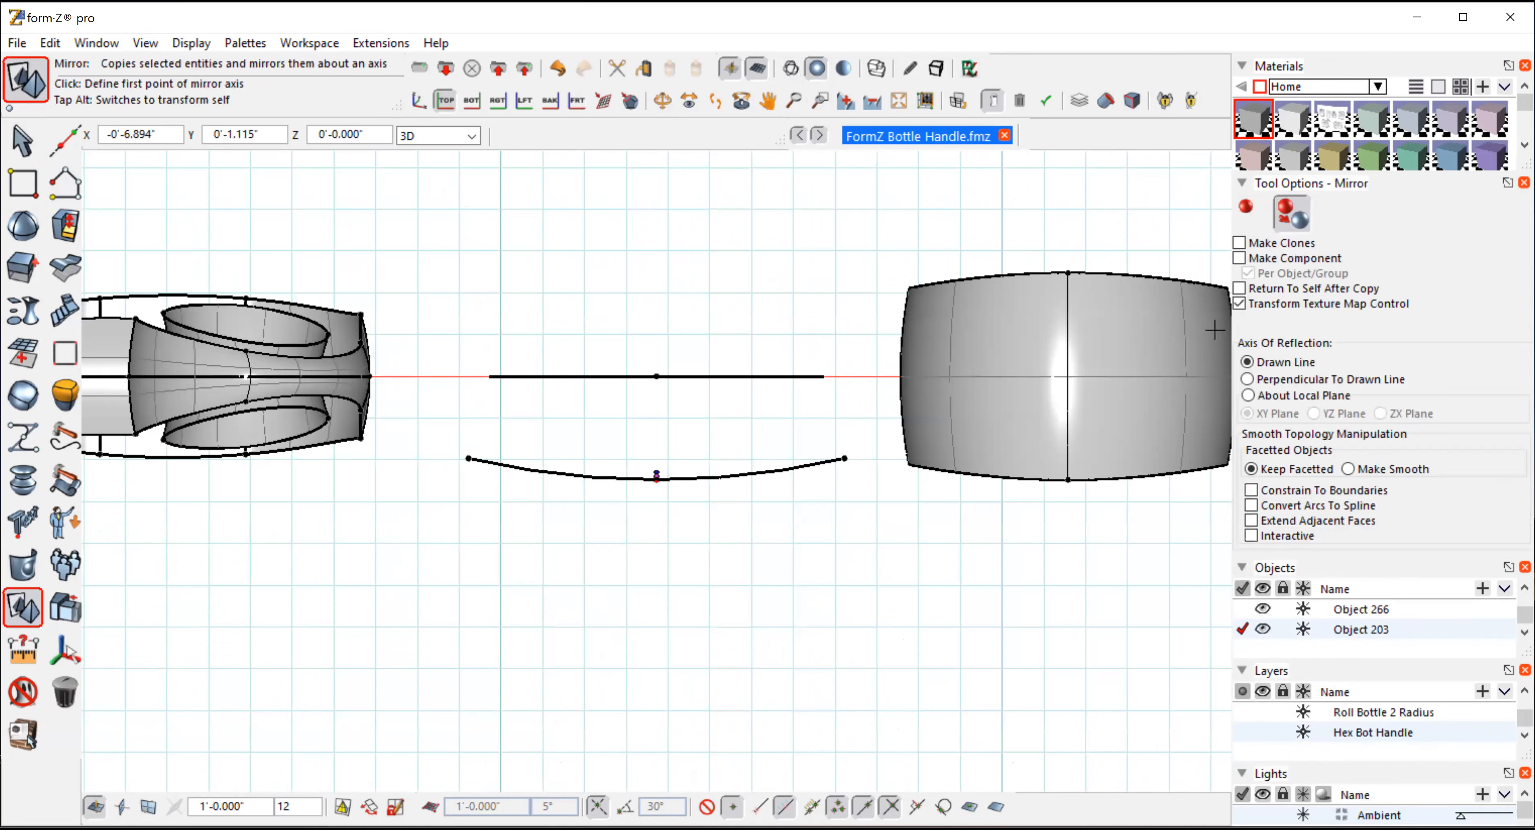
click(657, 376)
click(728, 376)
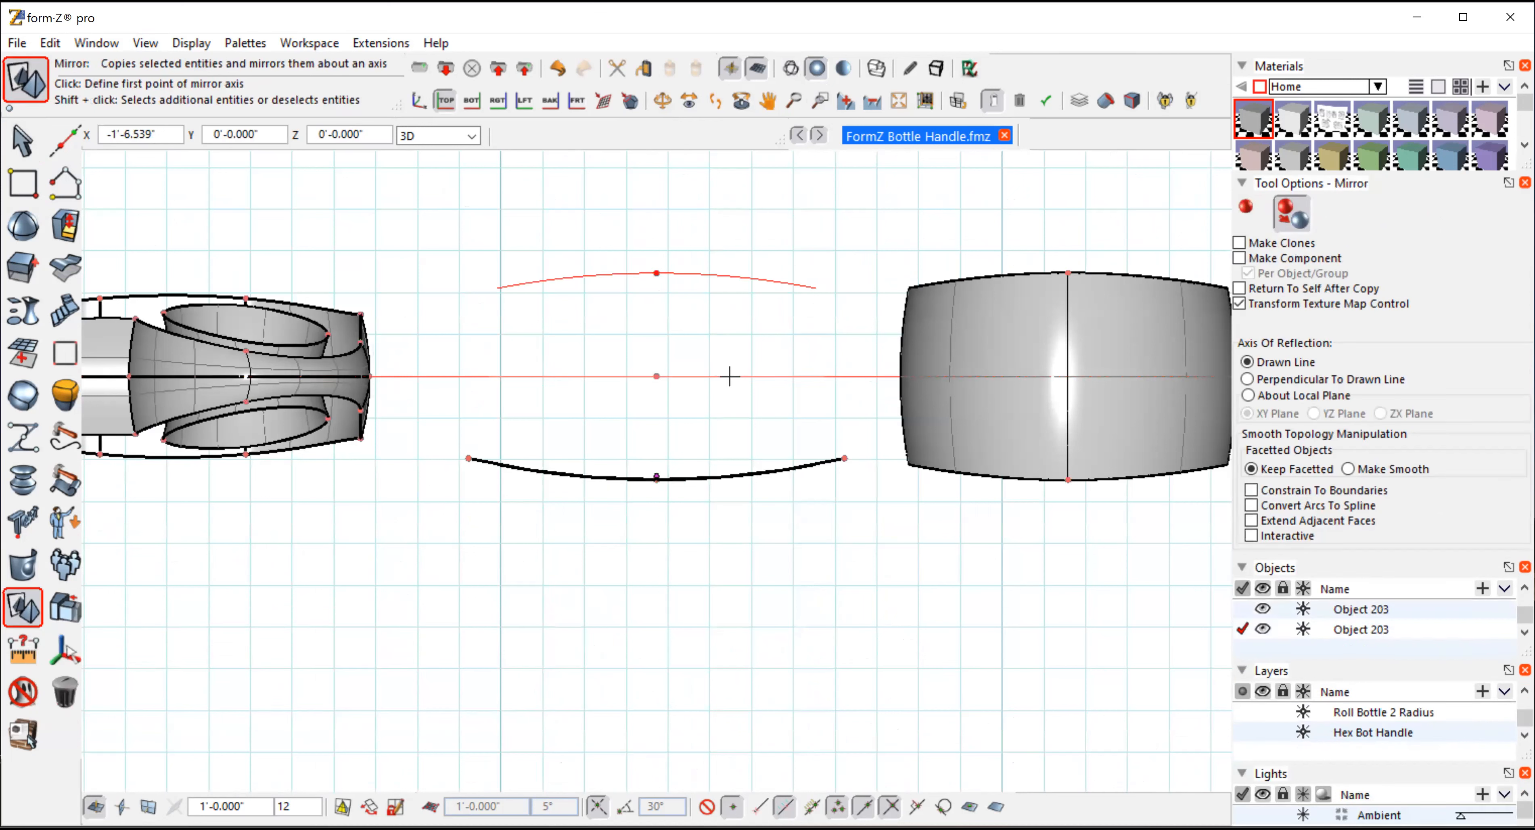
Step: Loft a barrel-shaped side wall through the edges of the front disc, the central circle and the mirrored disc
click(659, 103)
drag(884, 594, 689, 436)
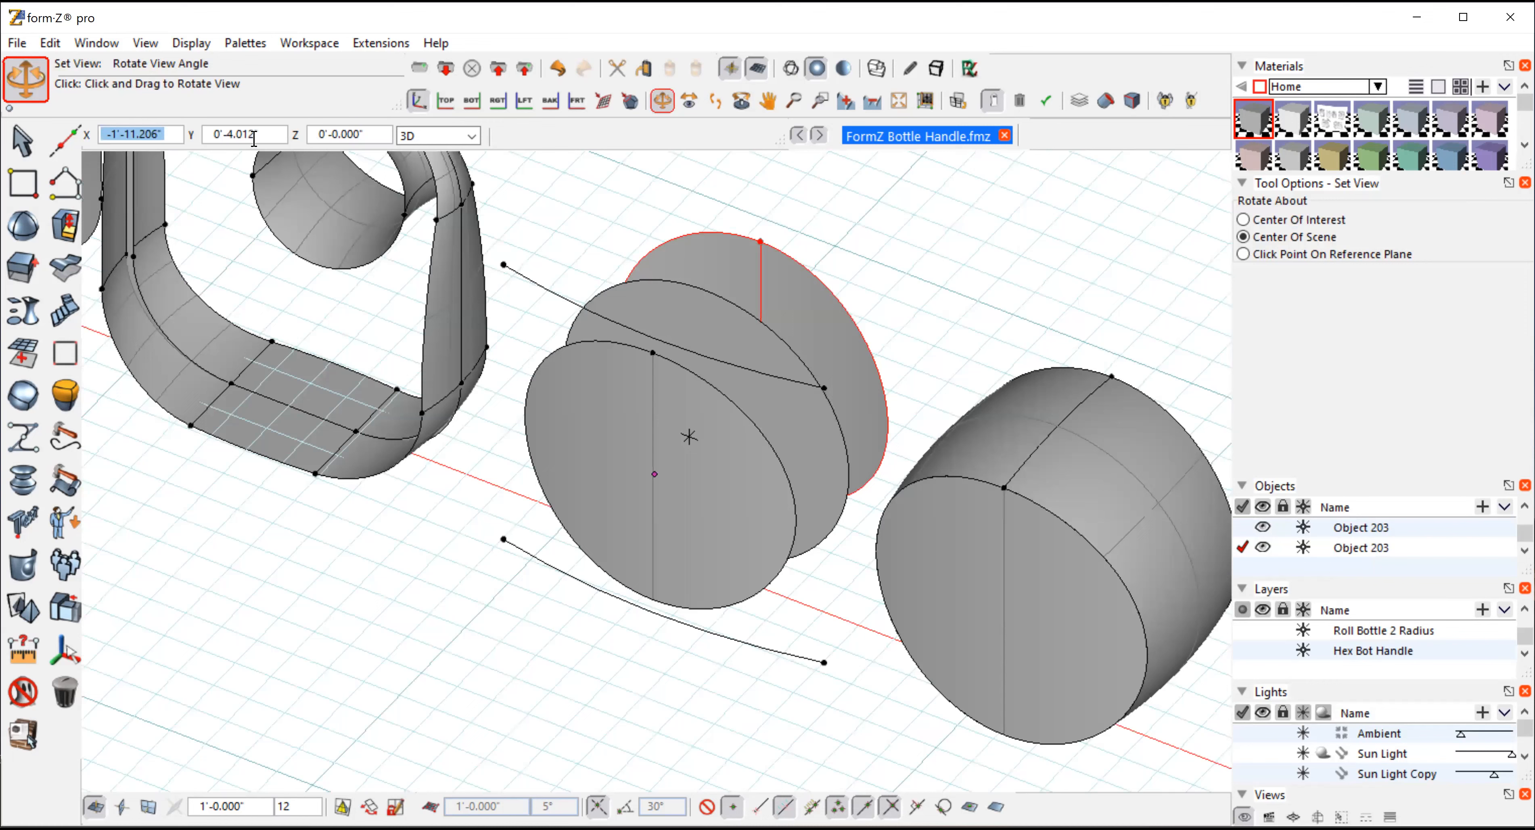
click(23, 141)
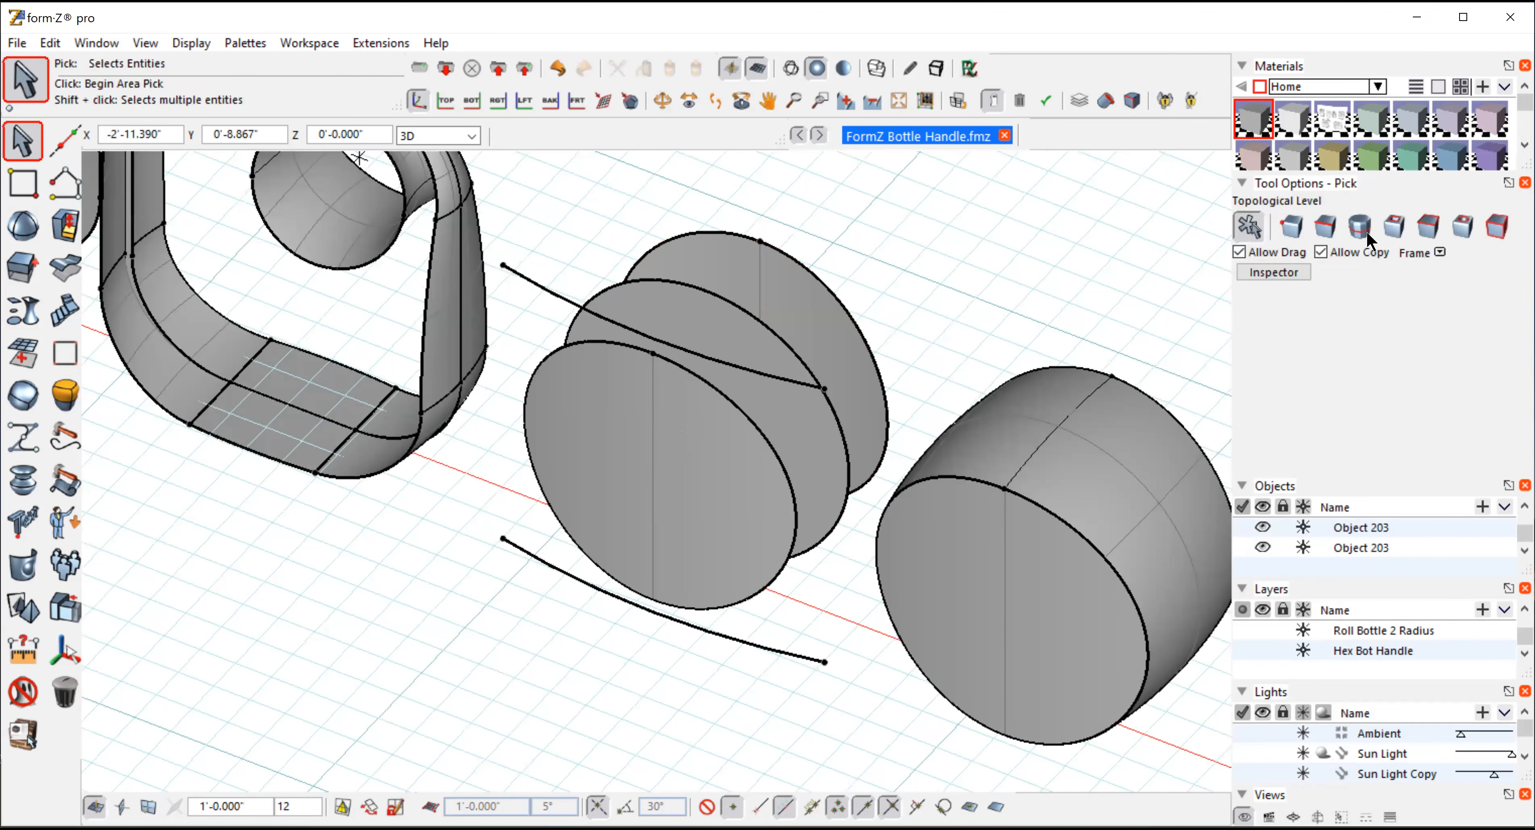
click(1324, 226)
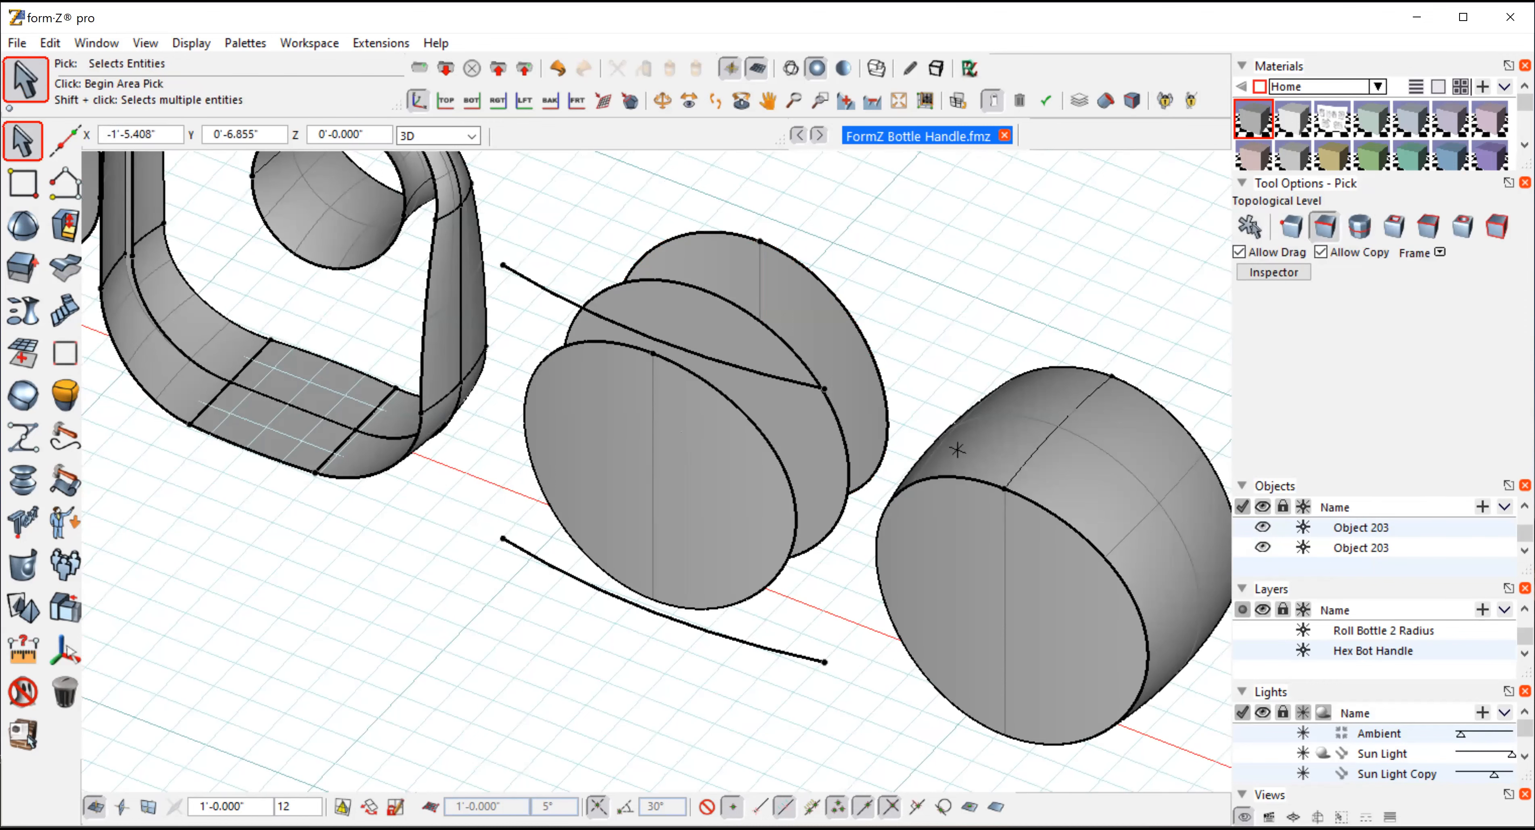
click(774, 459)
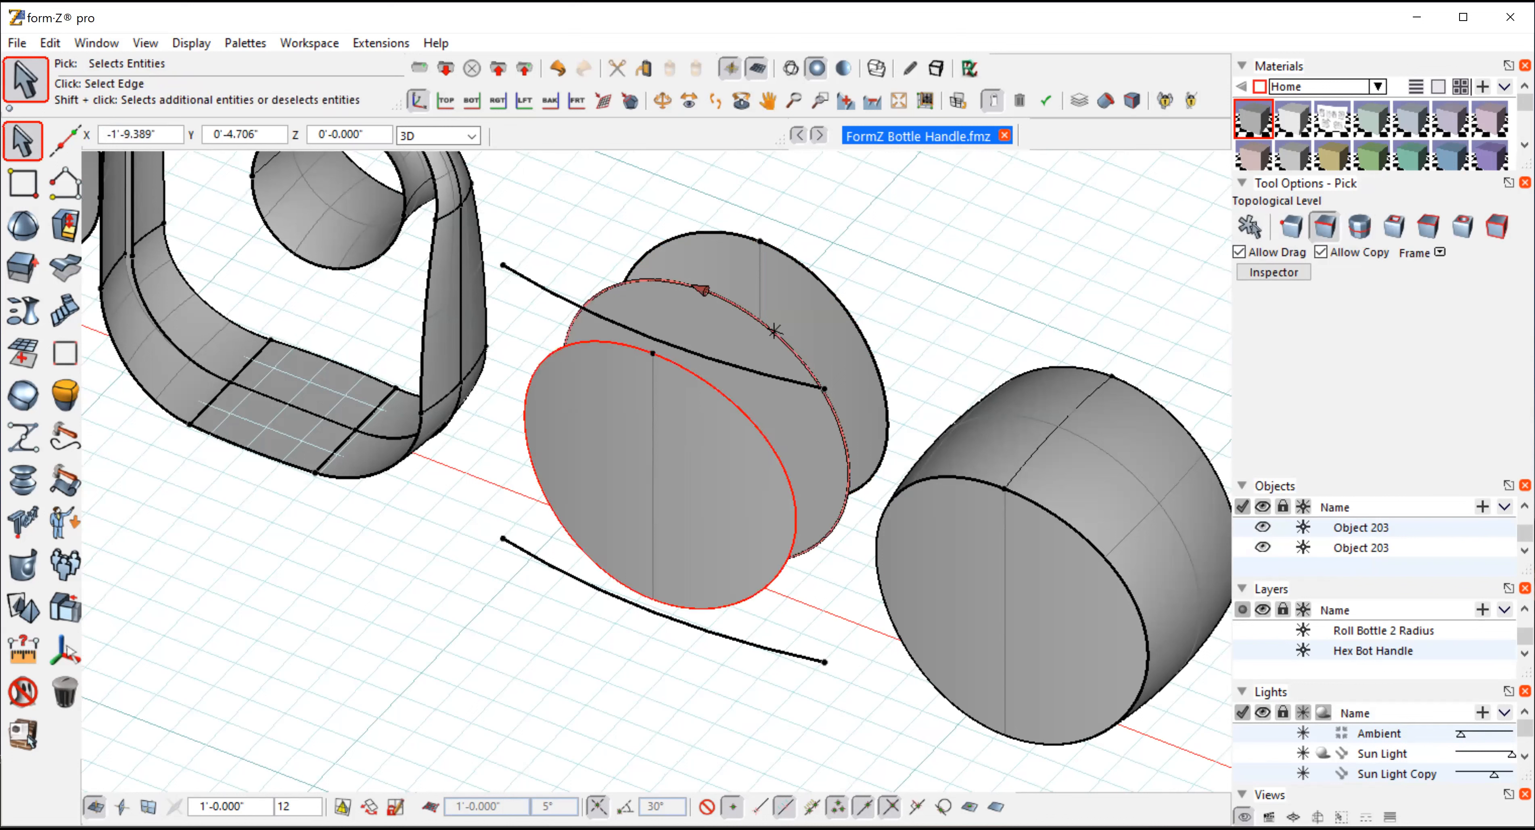
shift+click(790, 258)
click(21, 310)
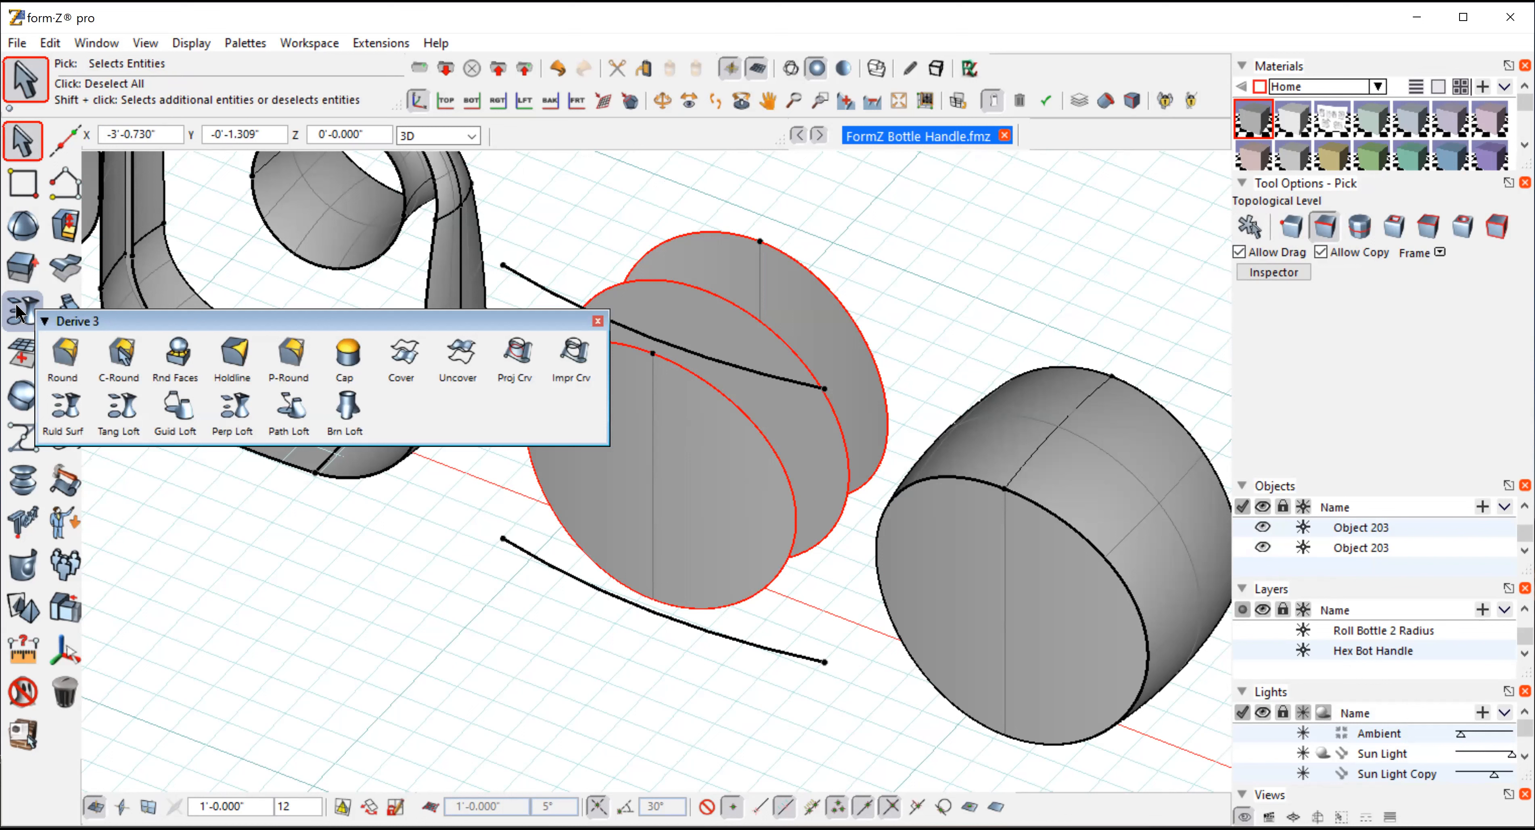
click(21, 310)
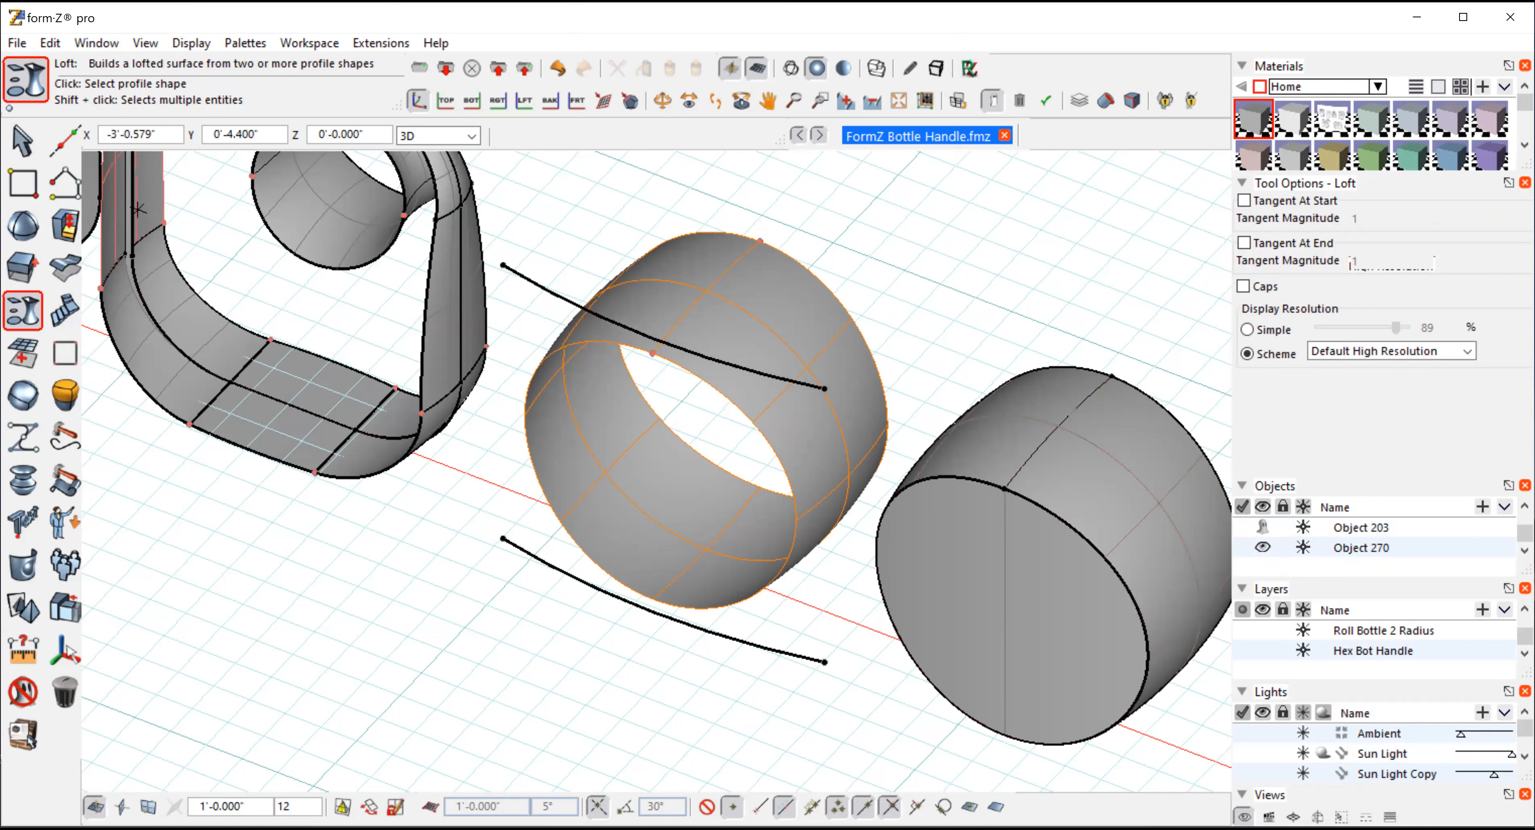
click(22, 141)
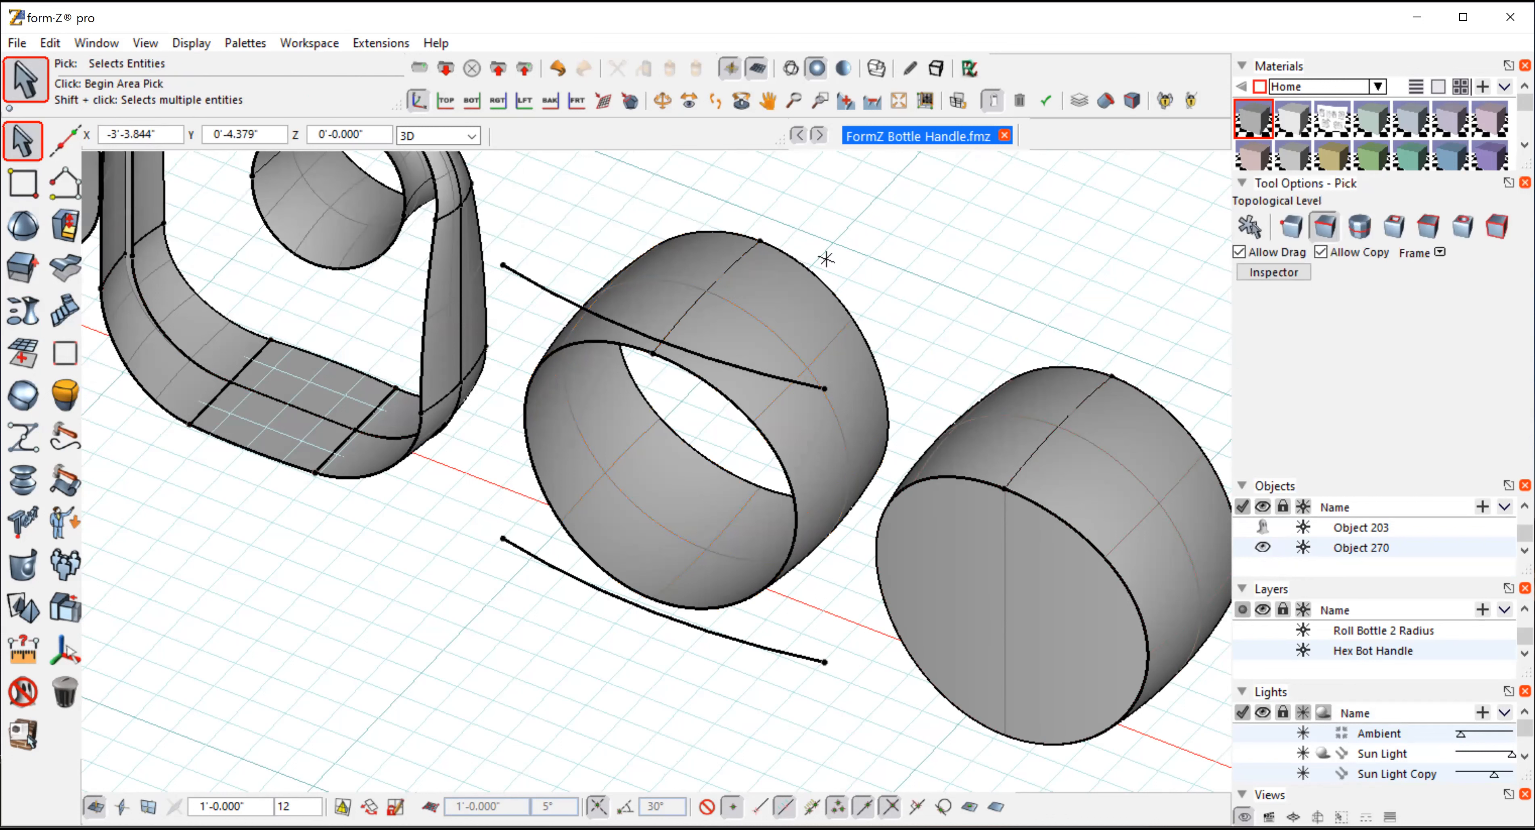
Step: Make Roll Bottle 2 Radius the active visible layer and hide the Roll Bottle 2 parts layer
click(872, 101)
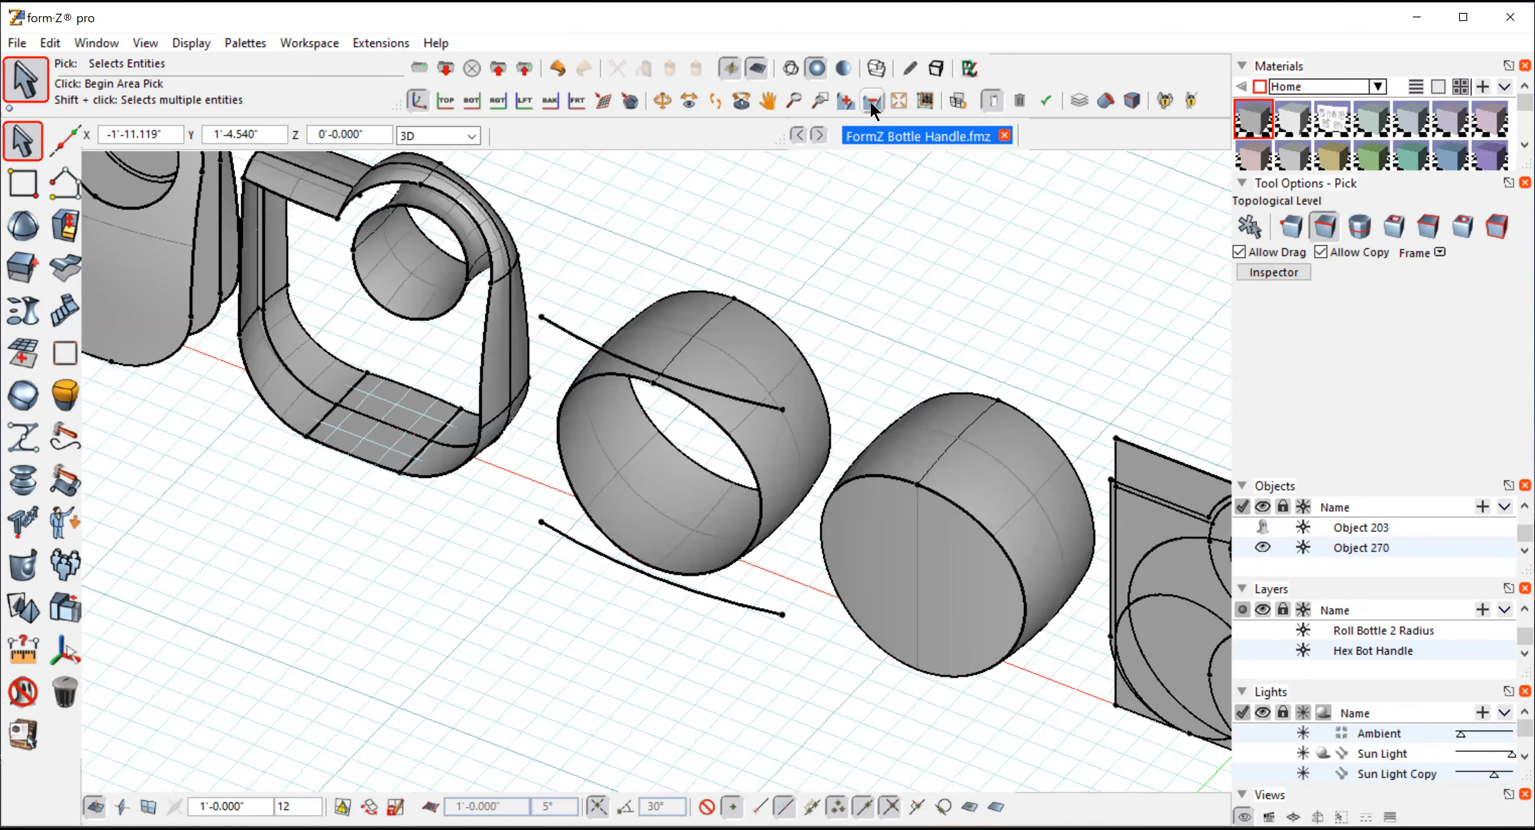
click(872, 103)
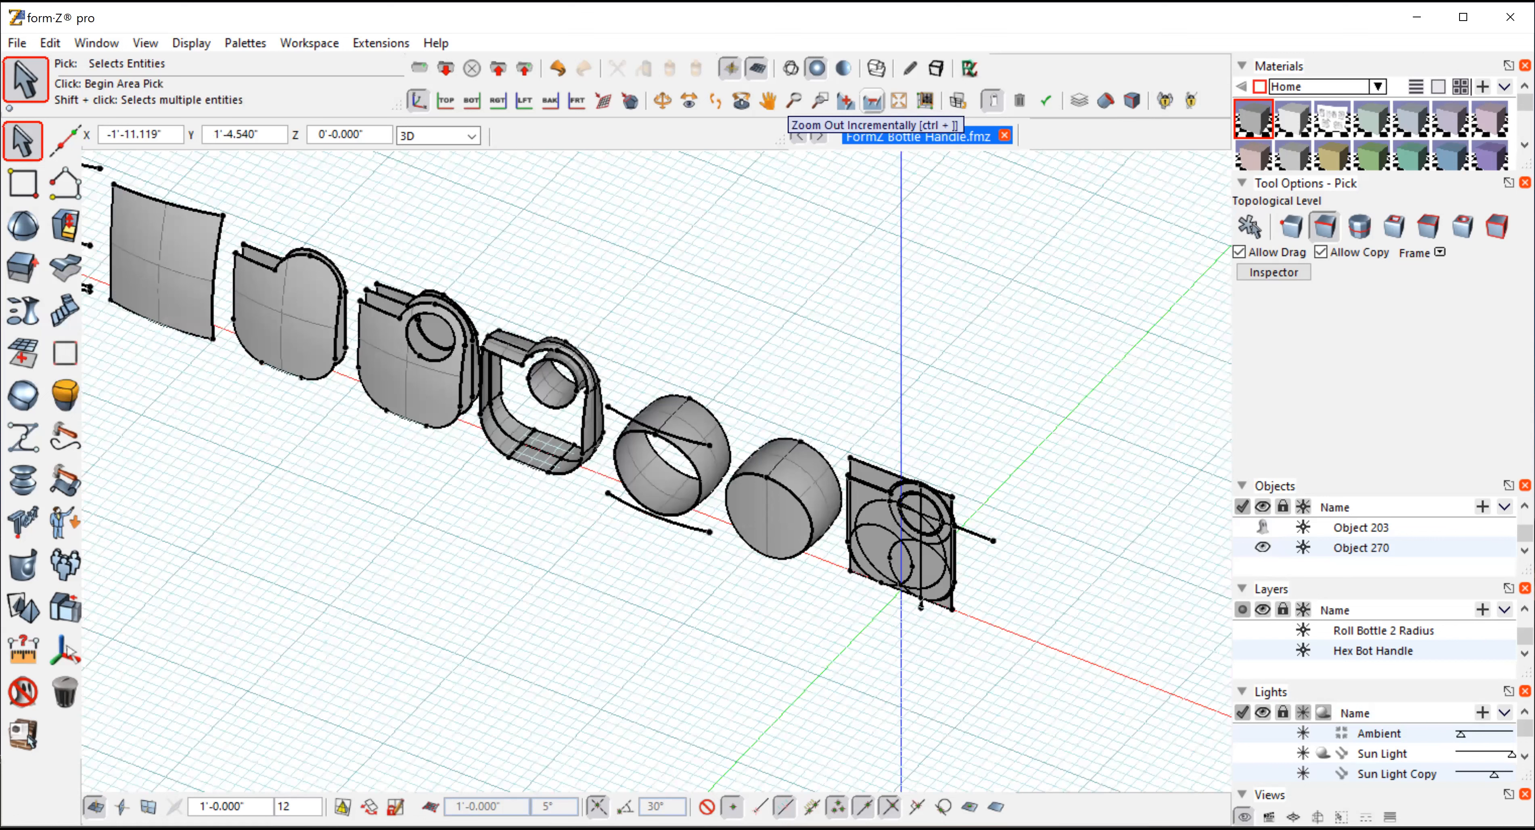
click(1523, 609)
click(1524, 609)
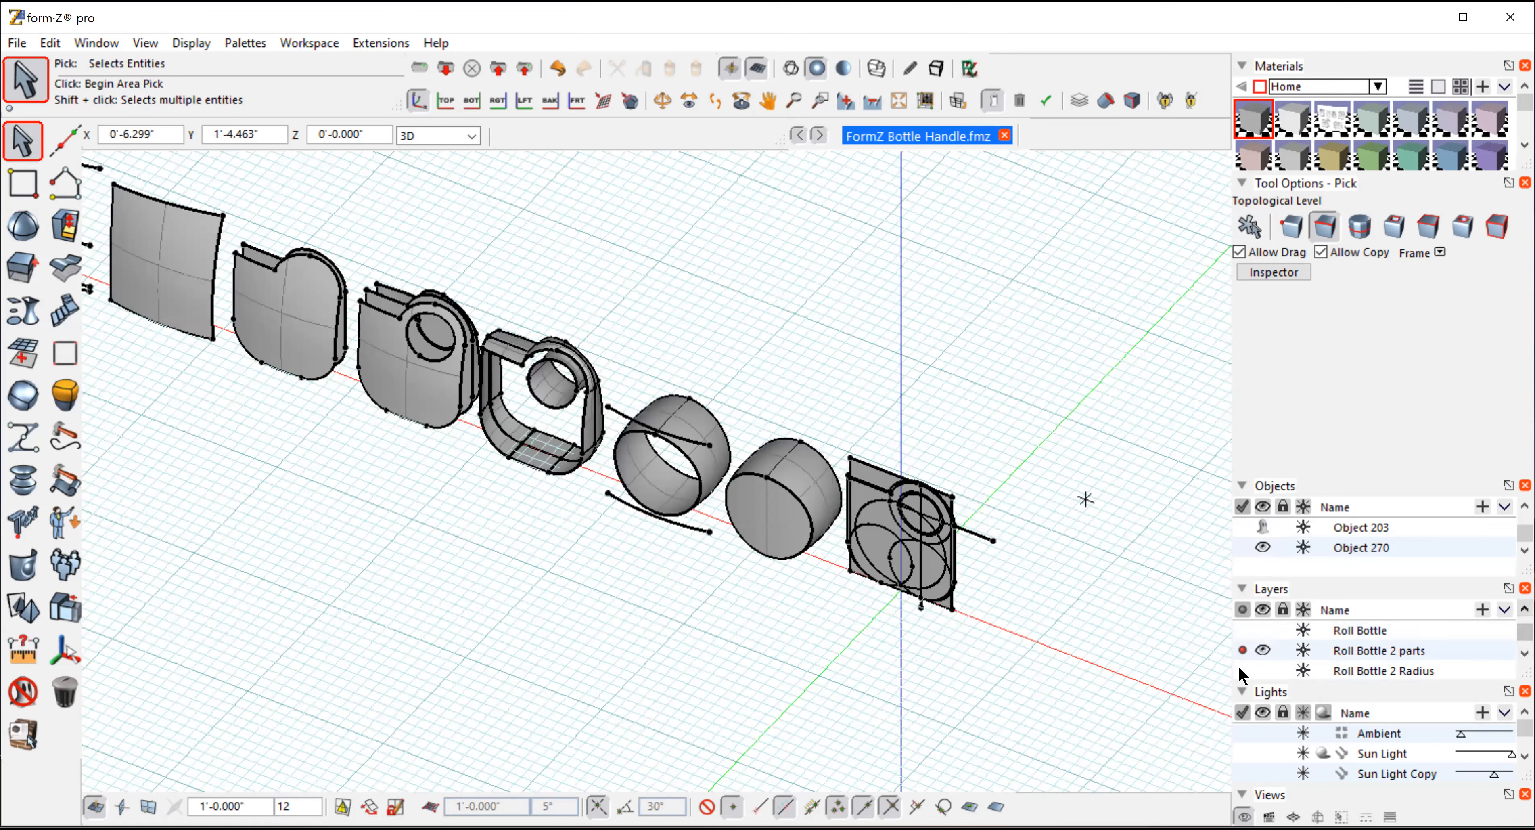
click(1262, 649)
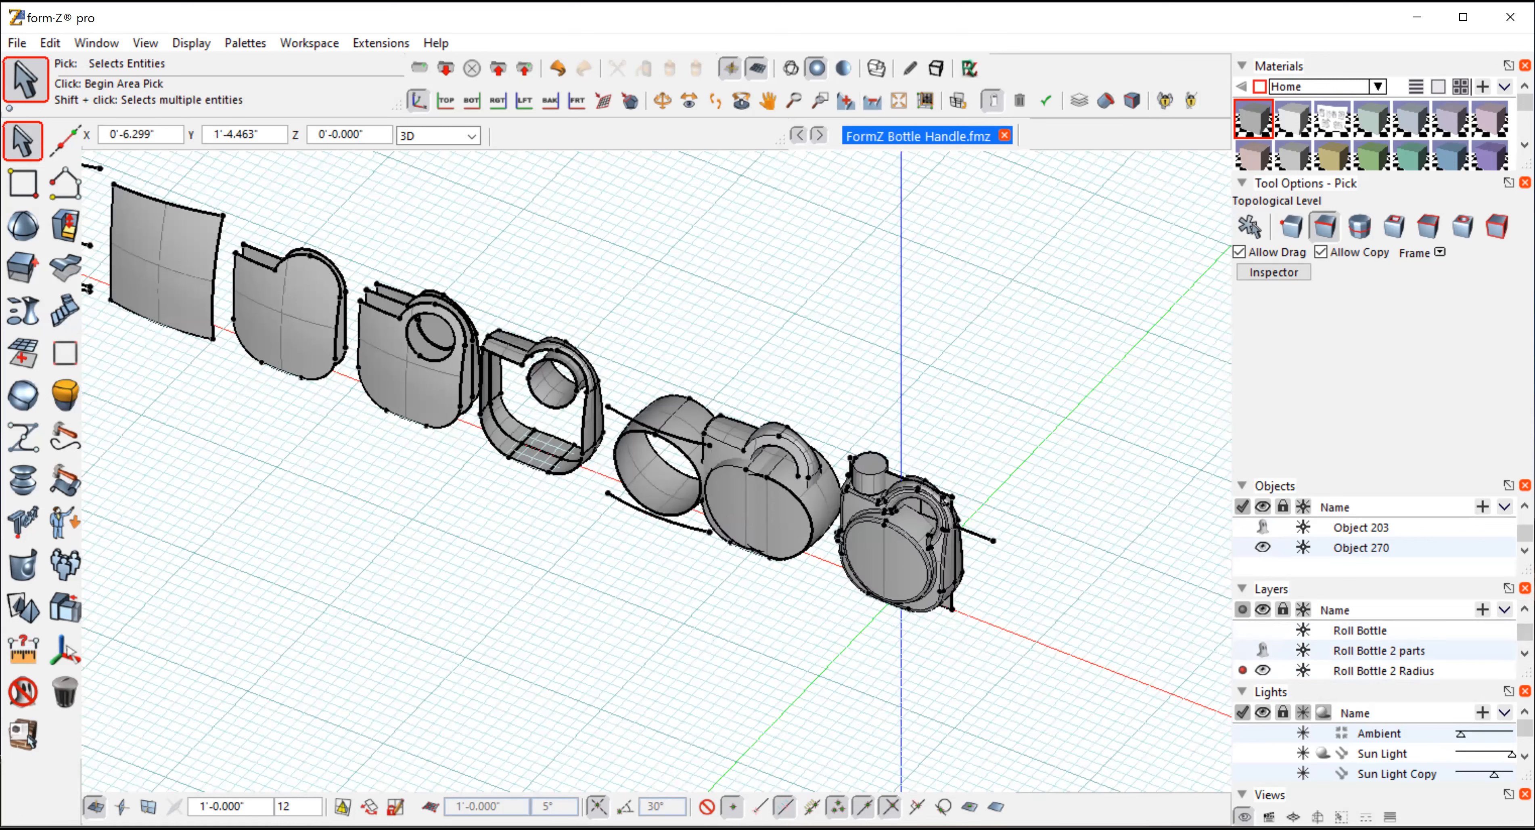
click(820, 99)
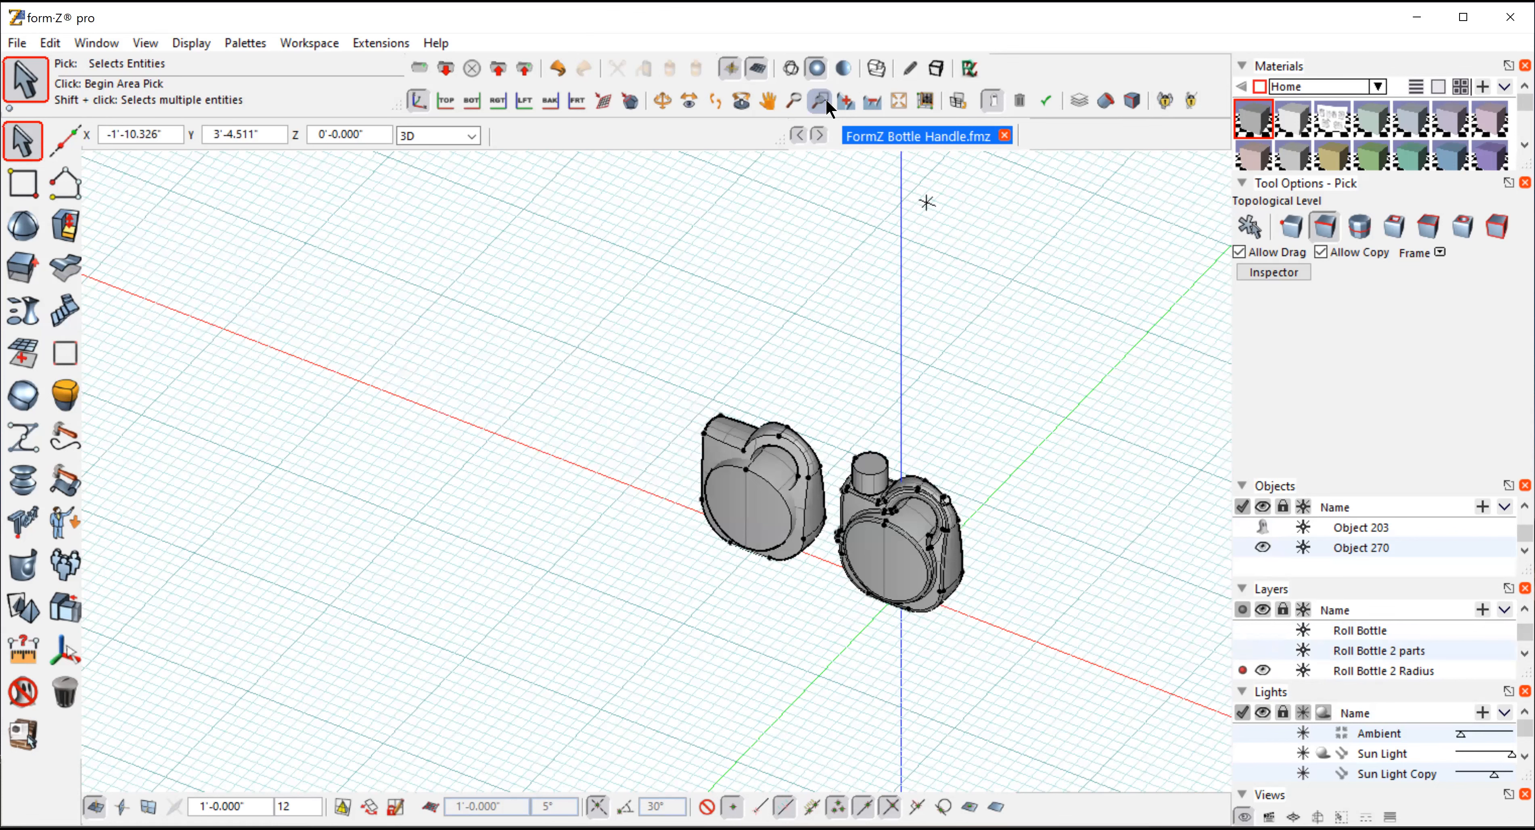
click(825, 98)
click(898, 106)
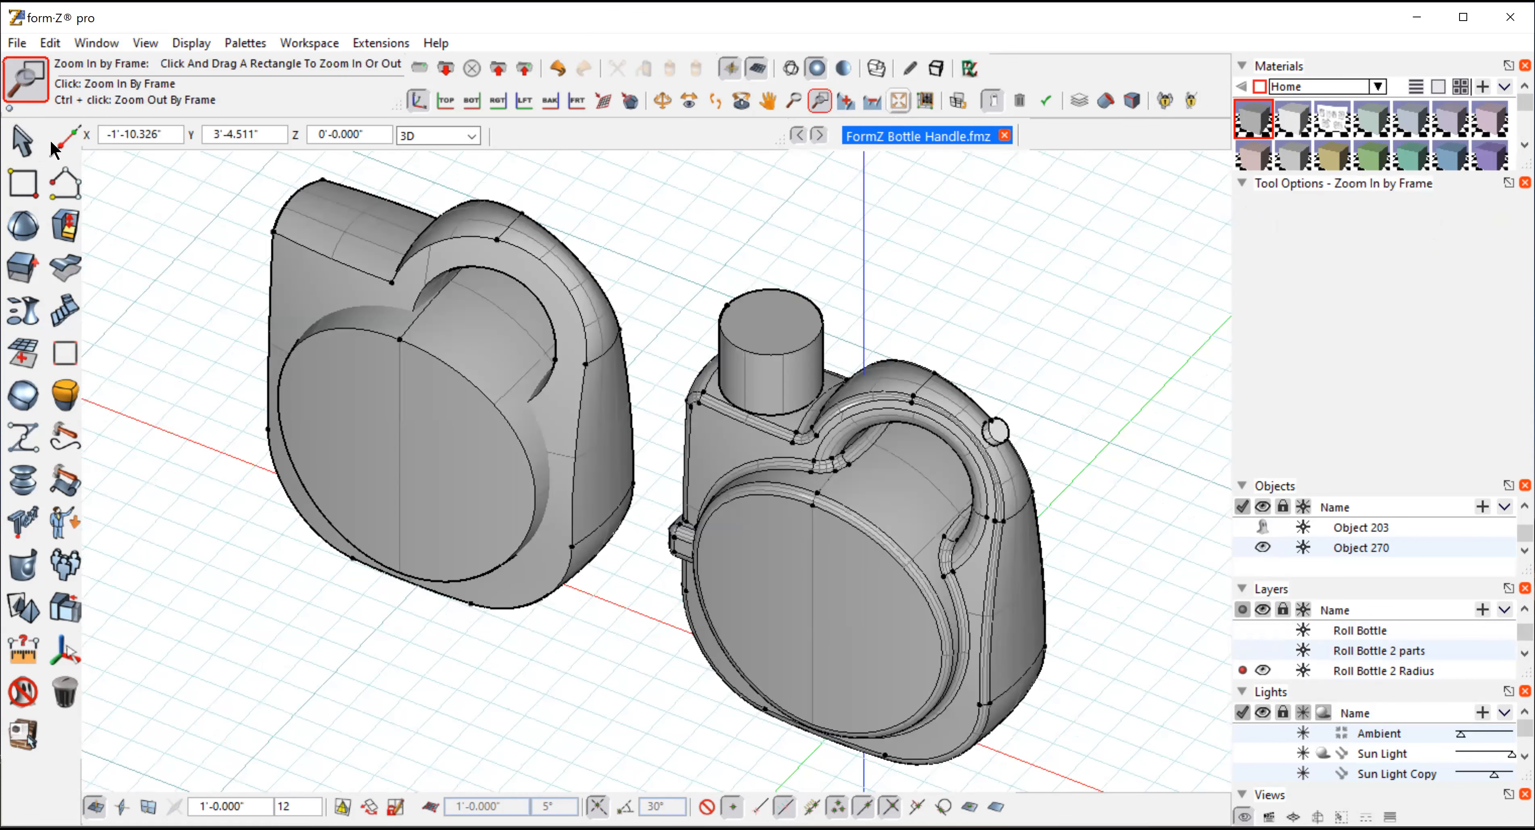
Step: Ghost the round barrel body that intersects the unrounded bottle with the handle
click(22, 141)
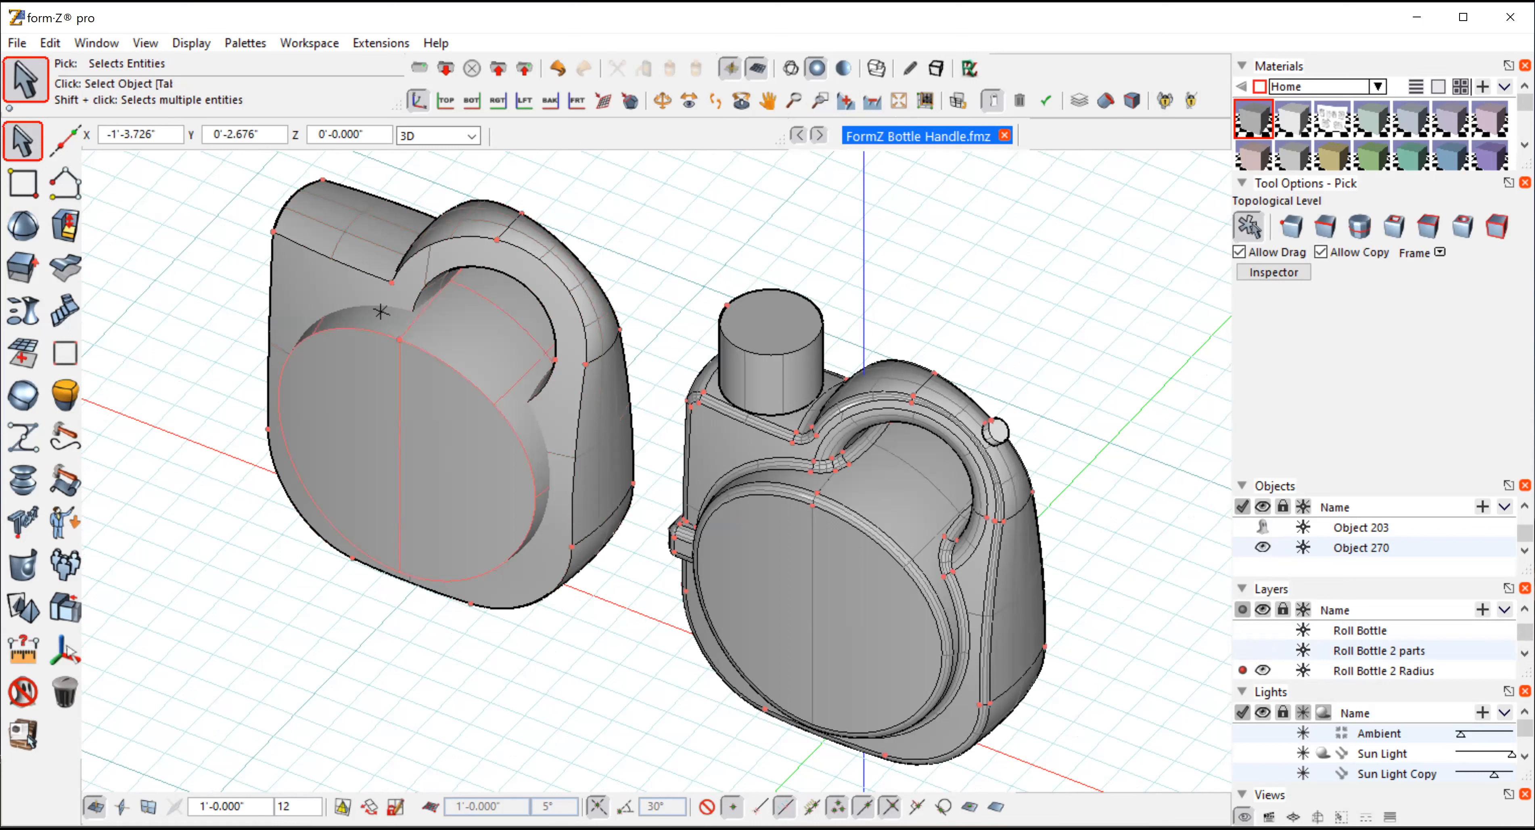
click(23, 691)
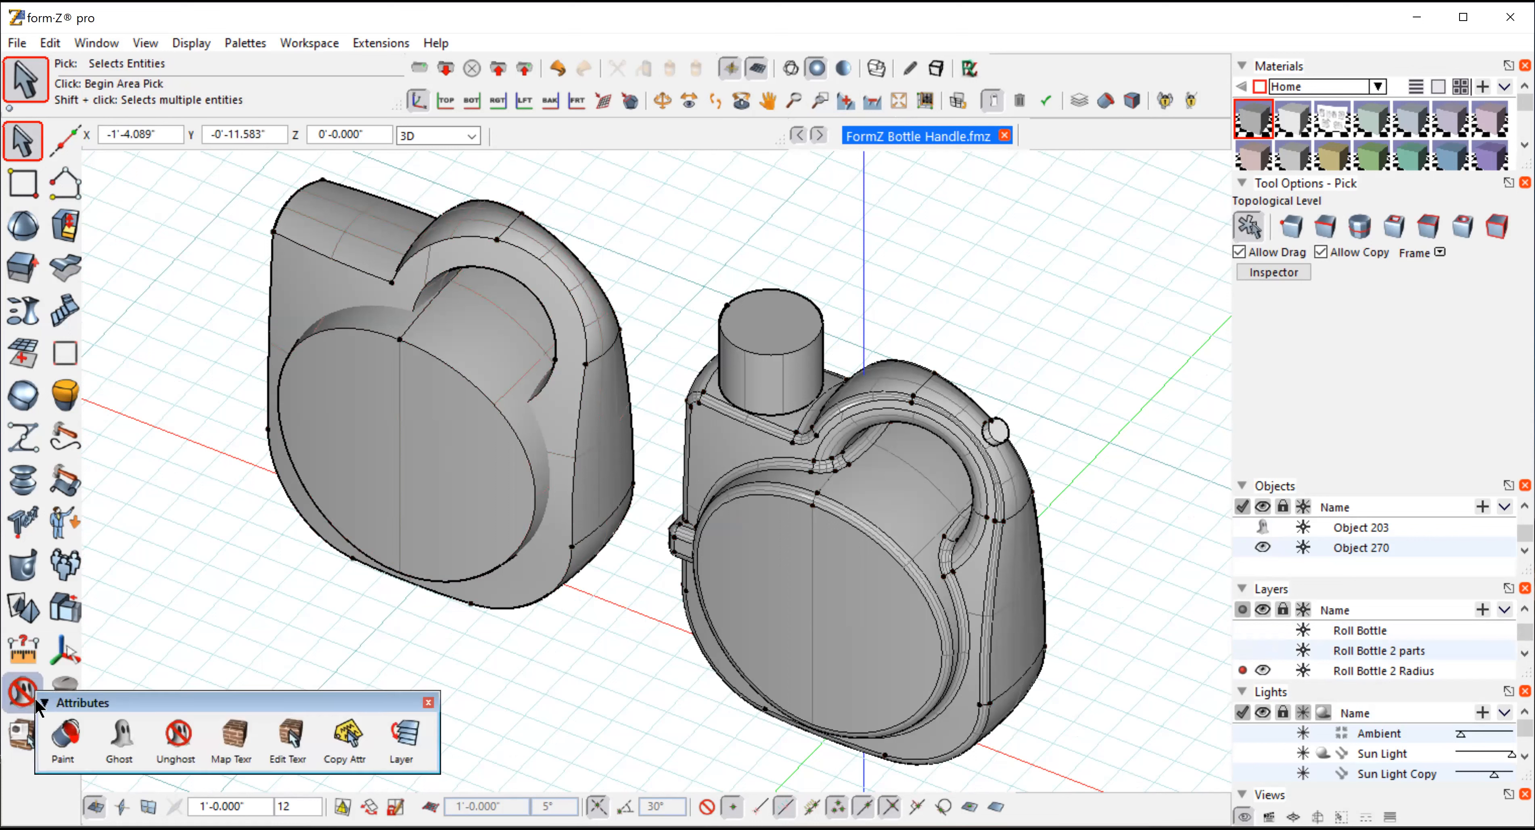
click(122, 735)
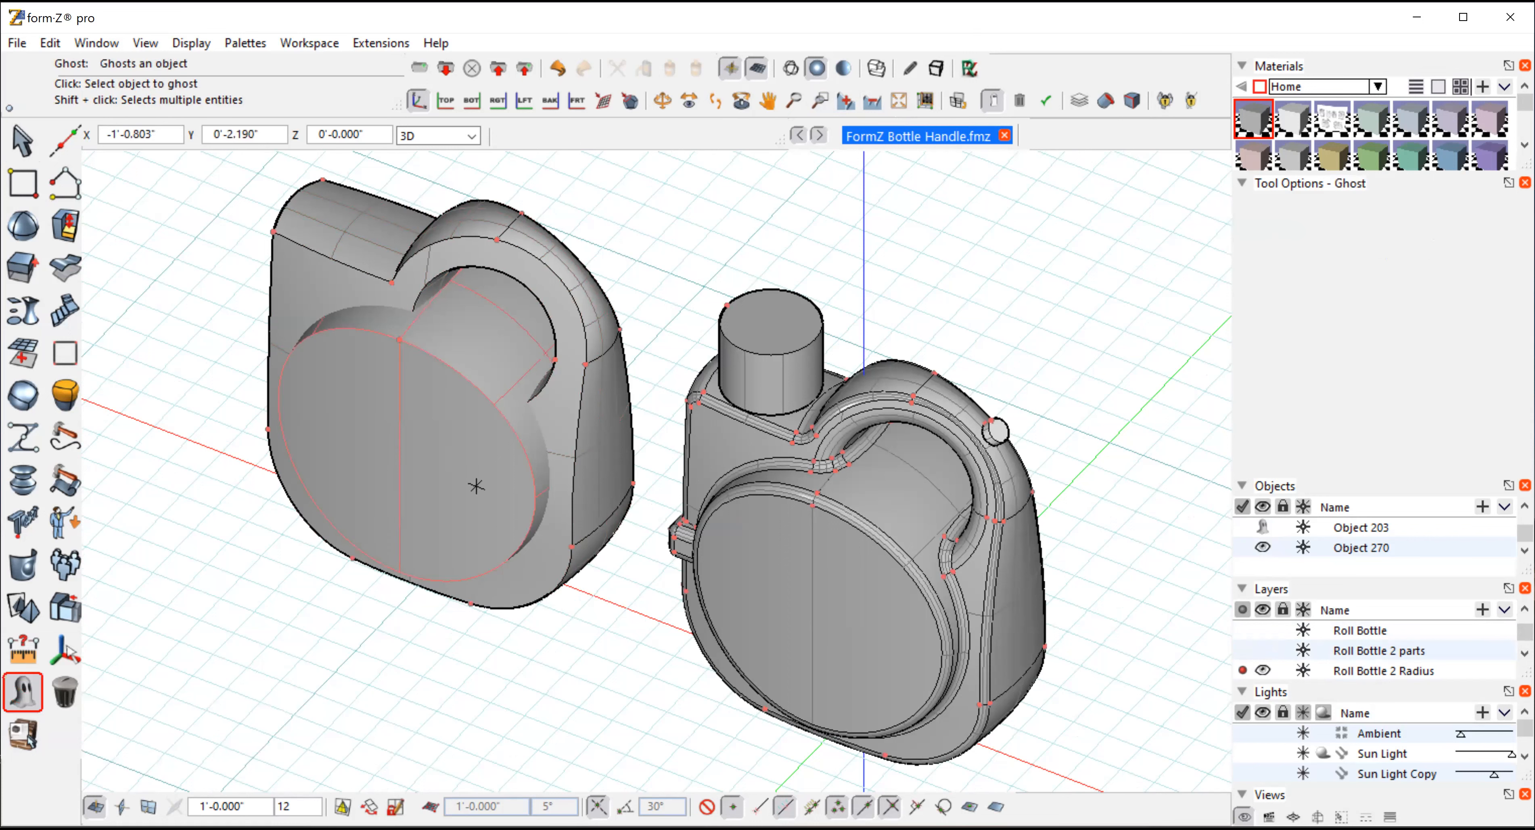
click(480, 480)
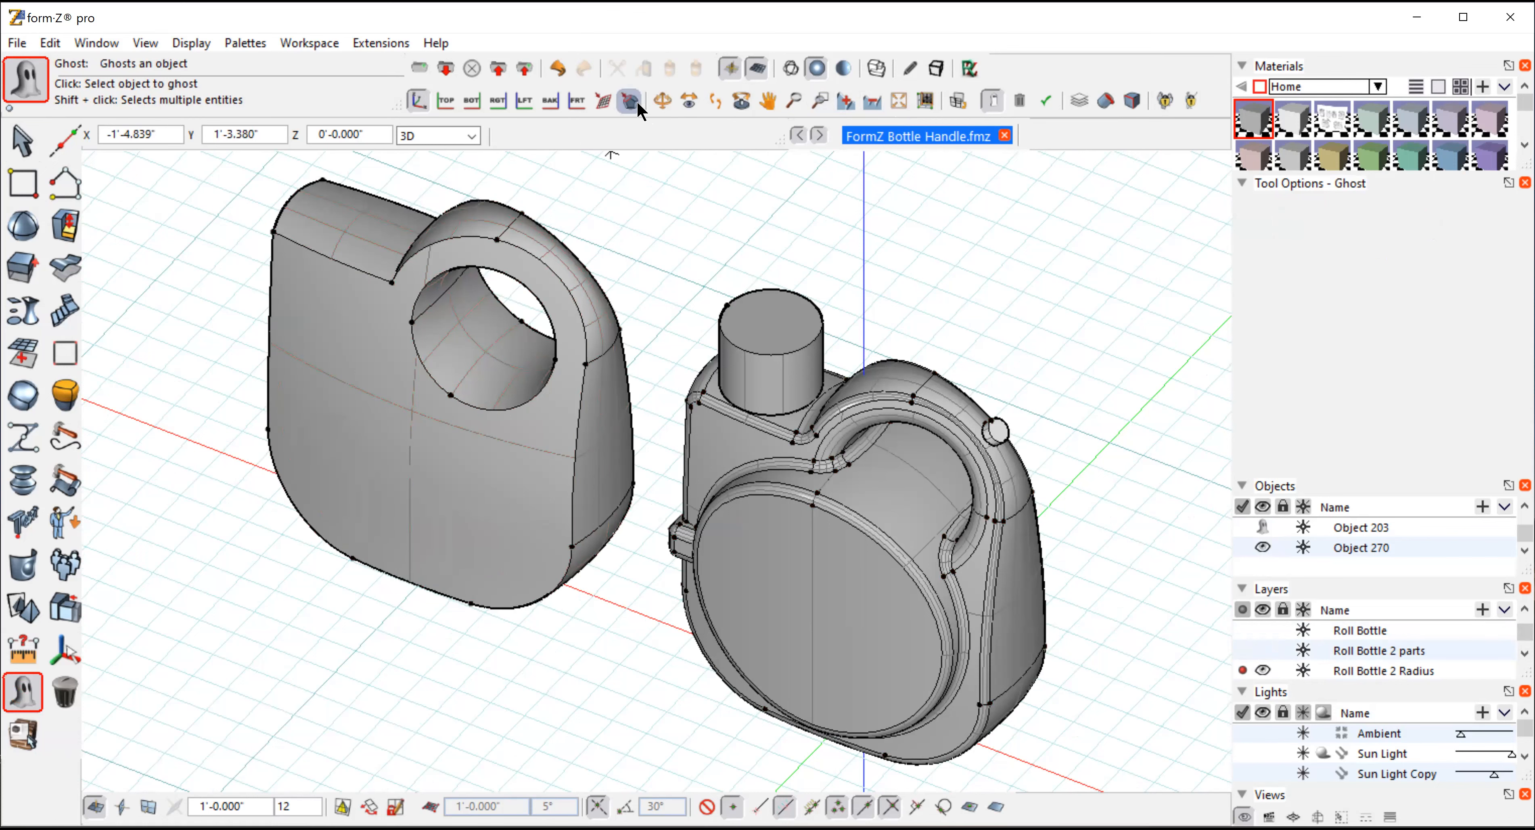
Step: Examine the handle body without its barrel from several angles and undo the ghosting
click(661, 101)
drag(387, 682, 560, 549)
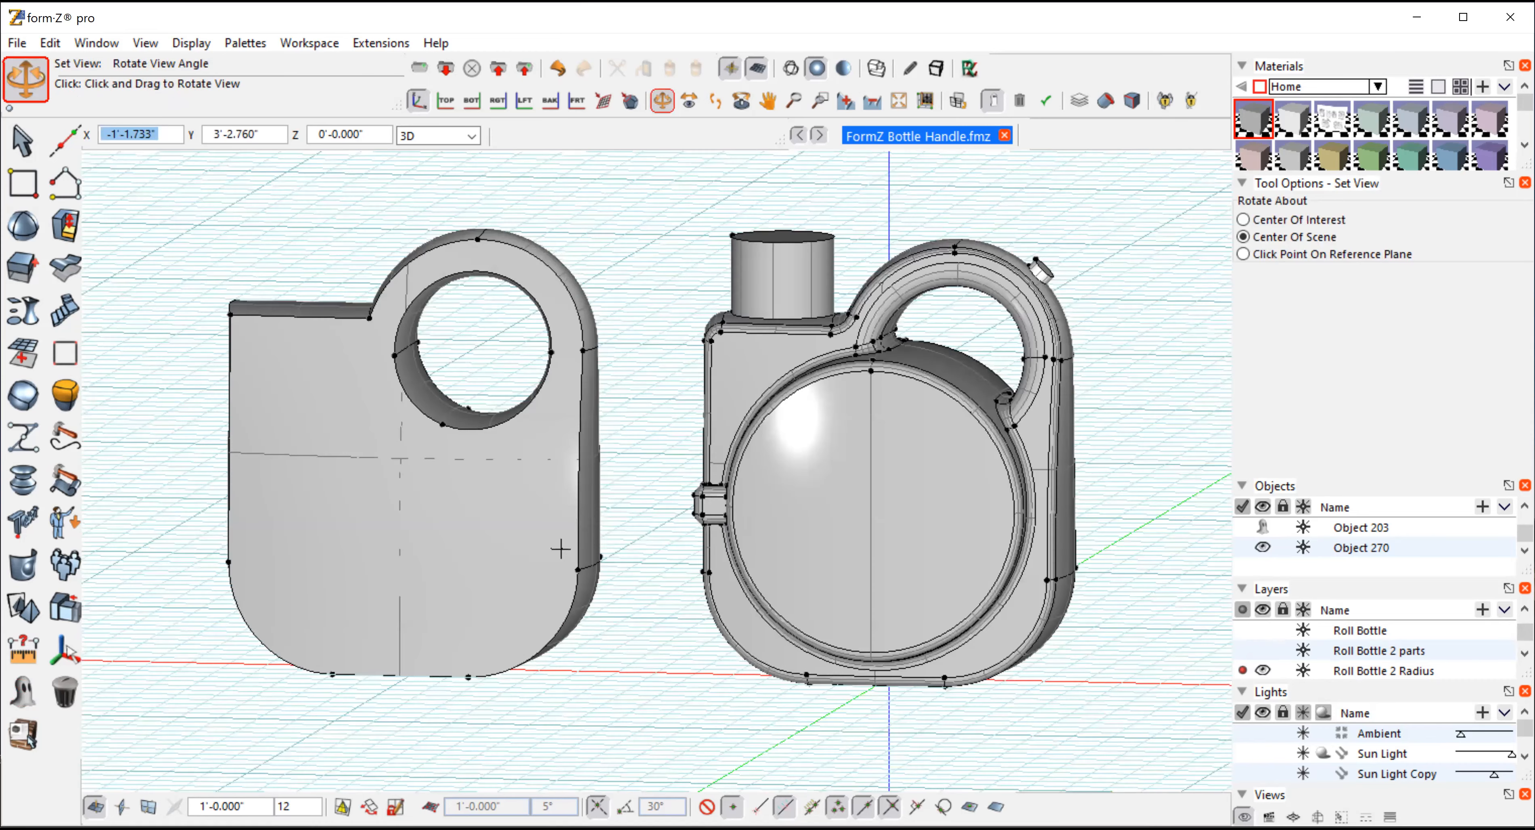
drag(560, 549, 985, 308)
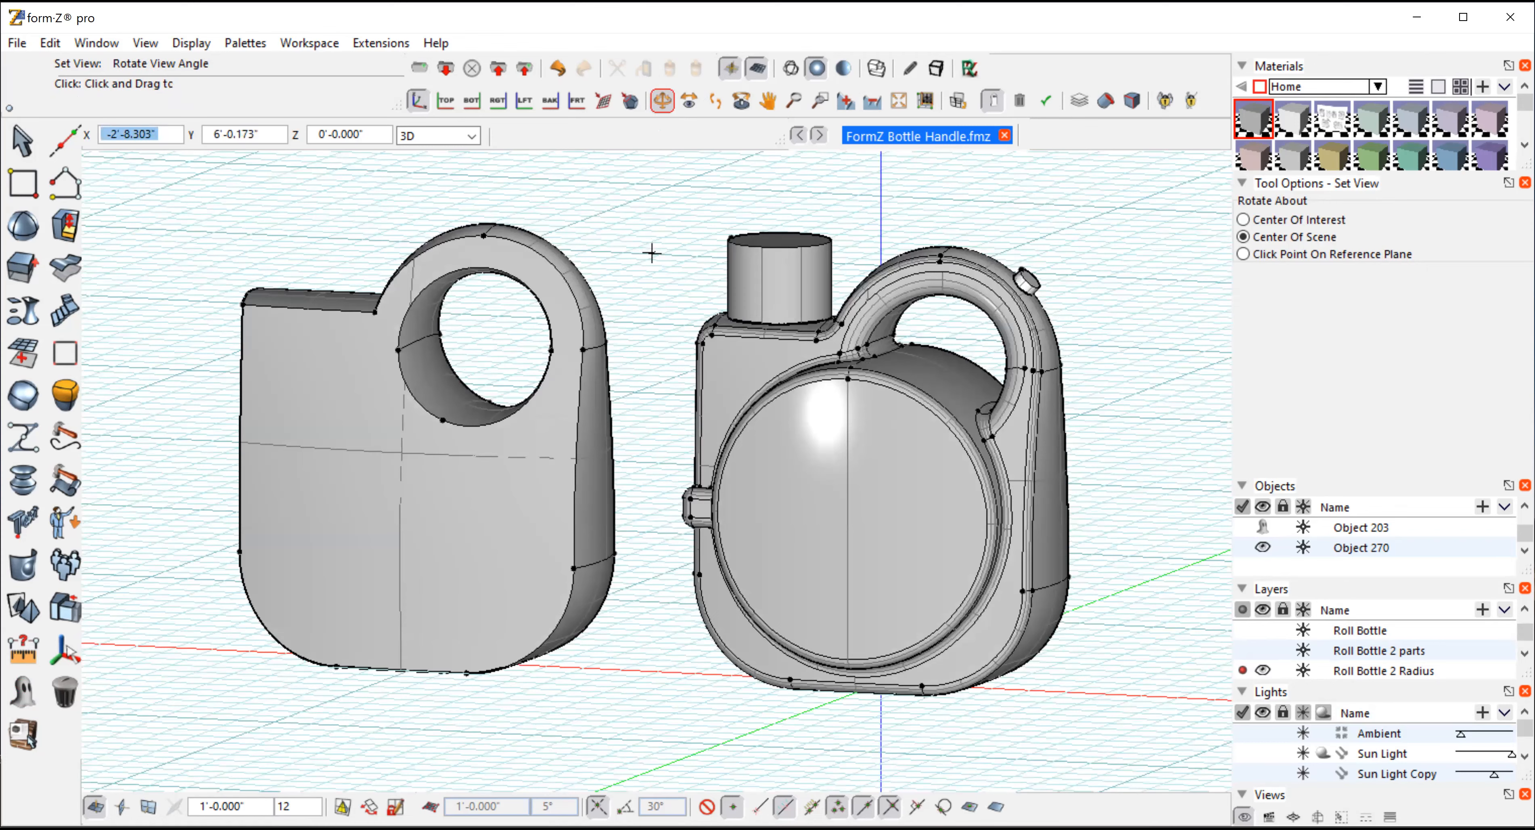
drag(651, 247, 630, 266)
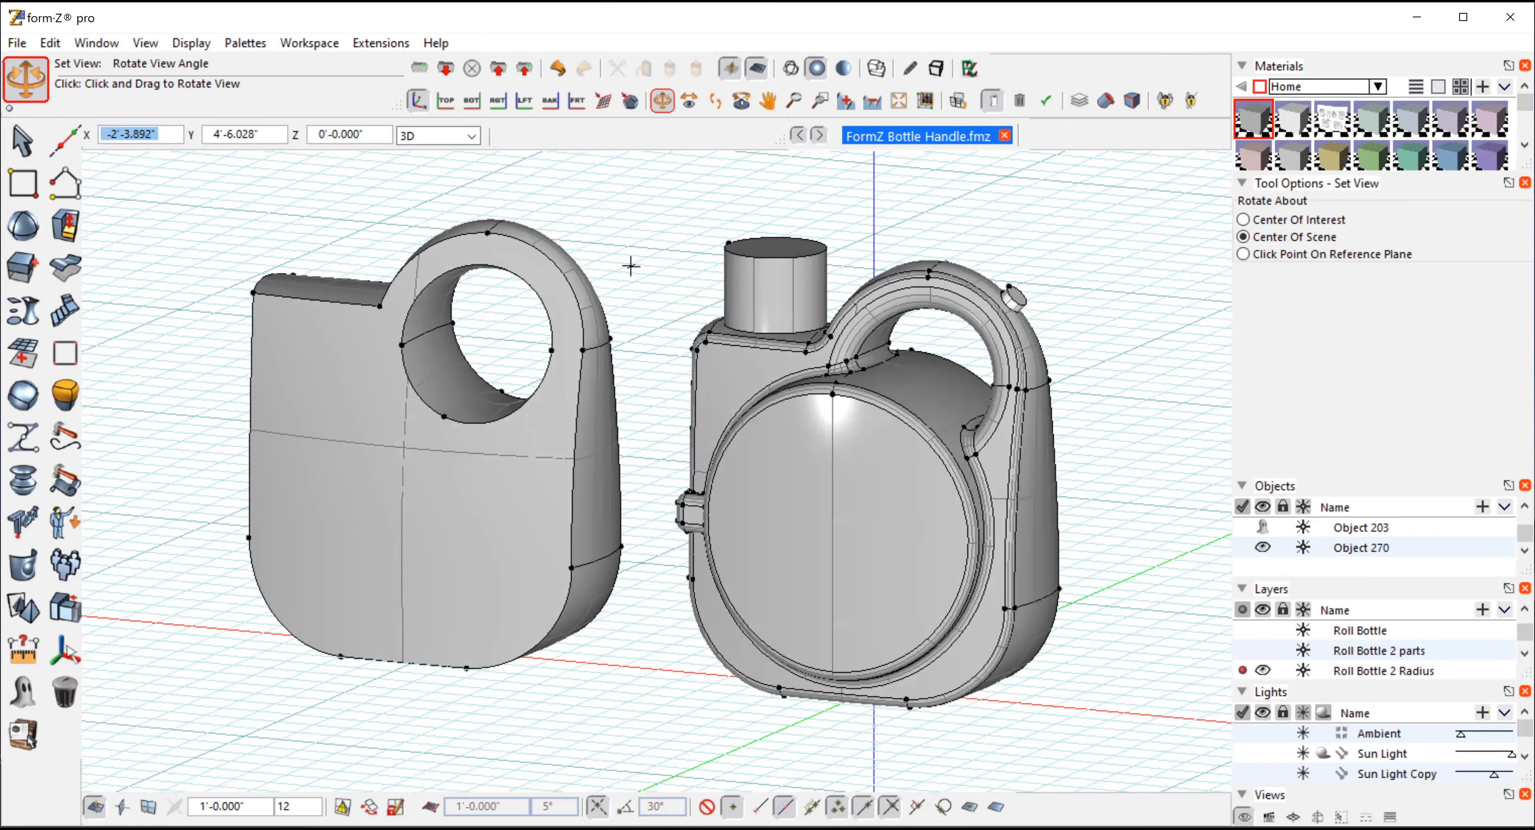
drag(630, 266, 587, 313)
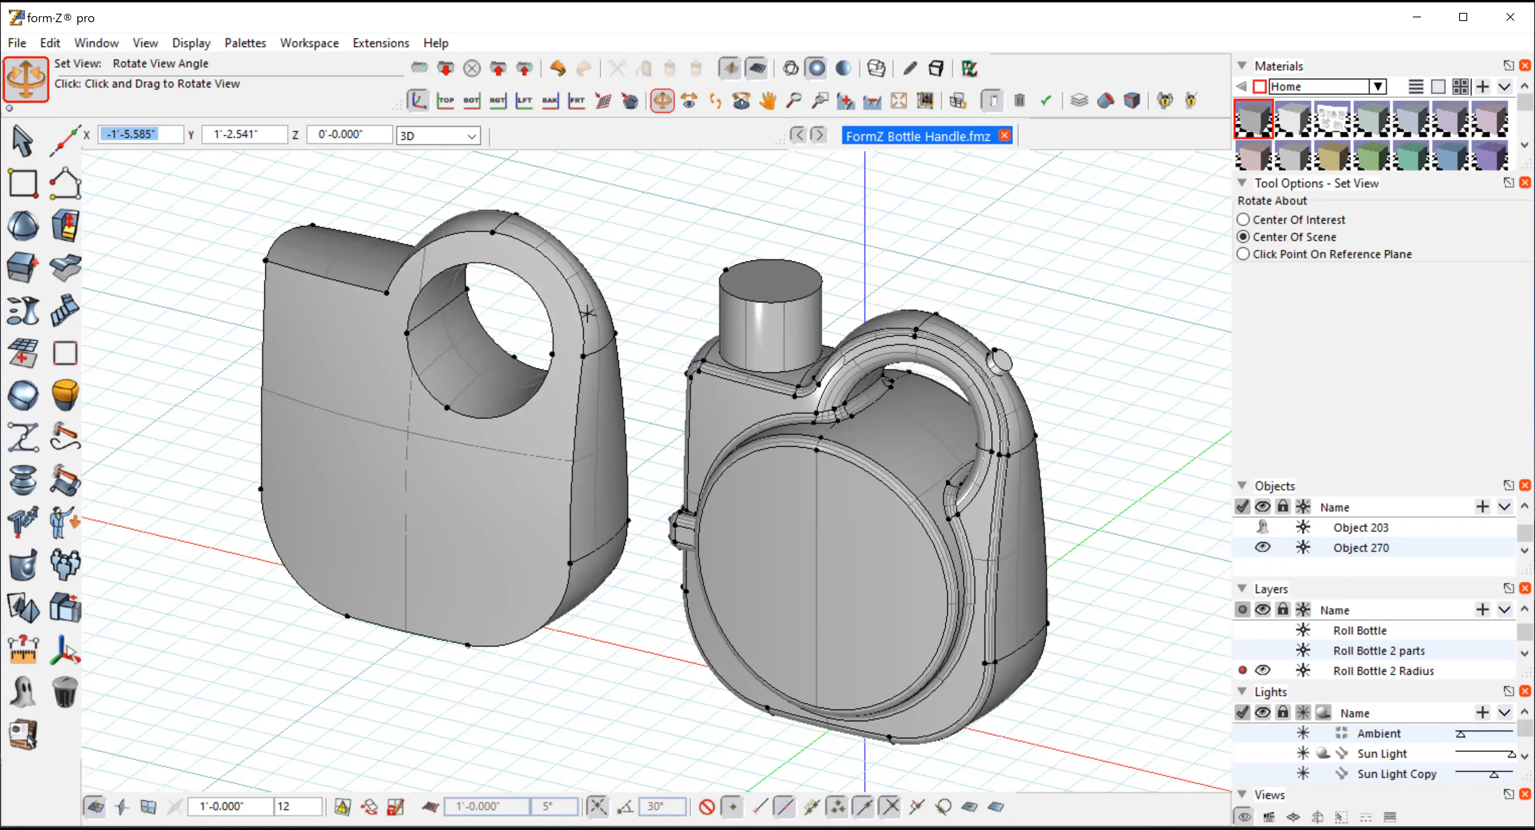
drag(587, 312, 861, 575)
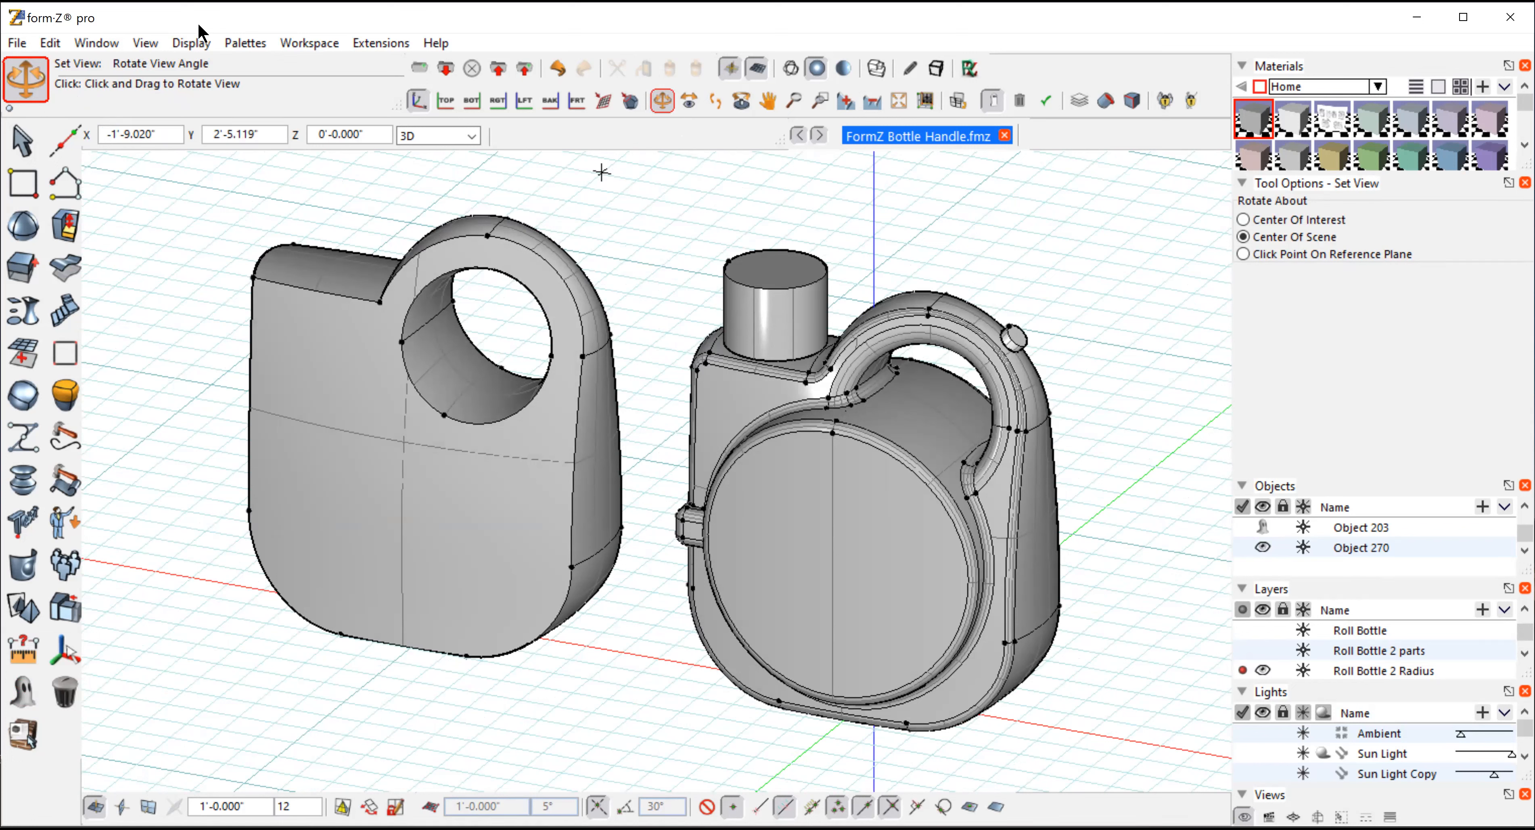
click(139, 44)
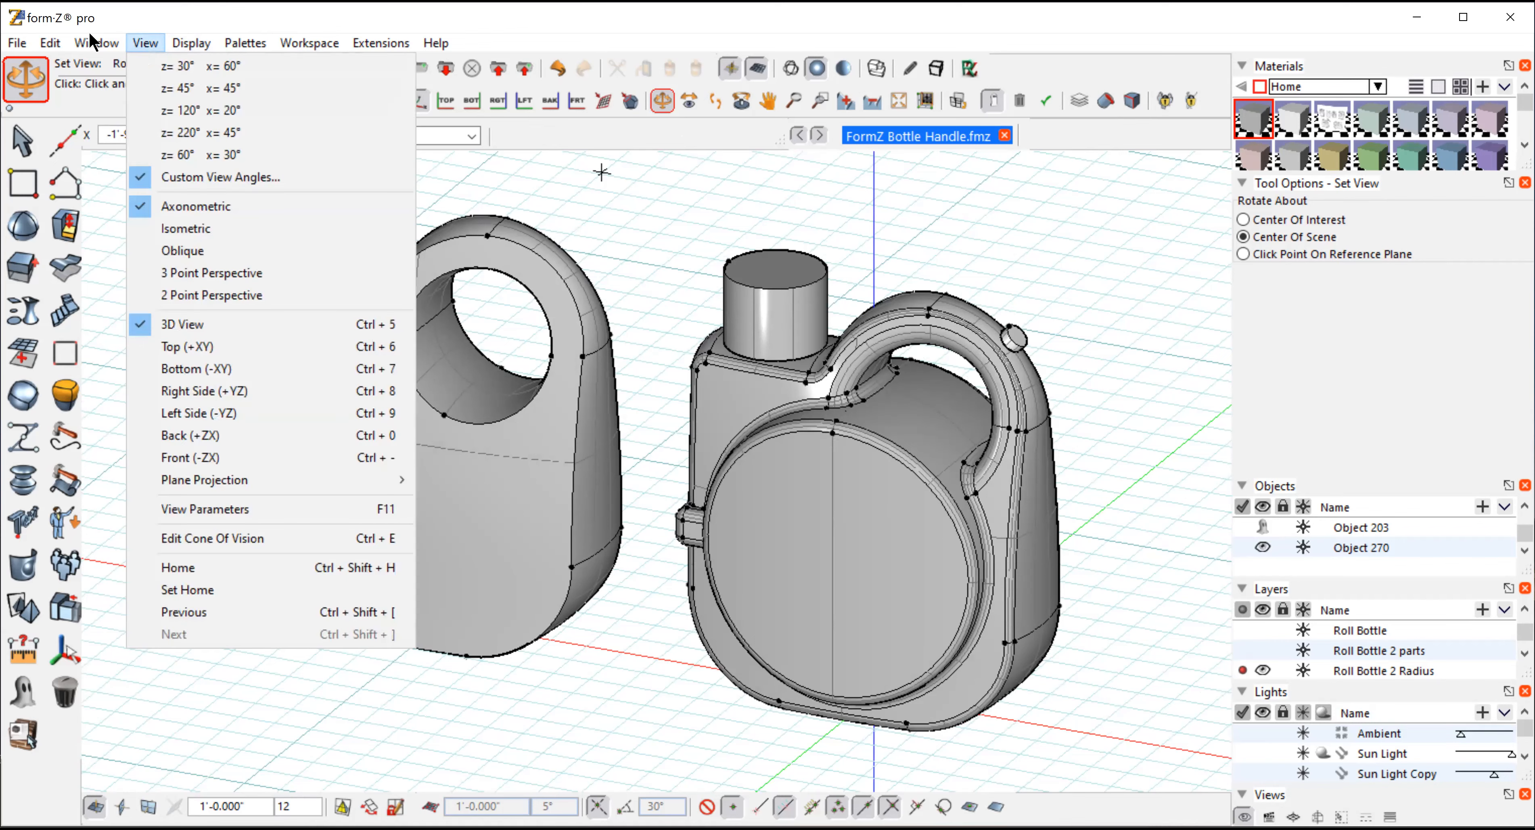
click(51, 42)
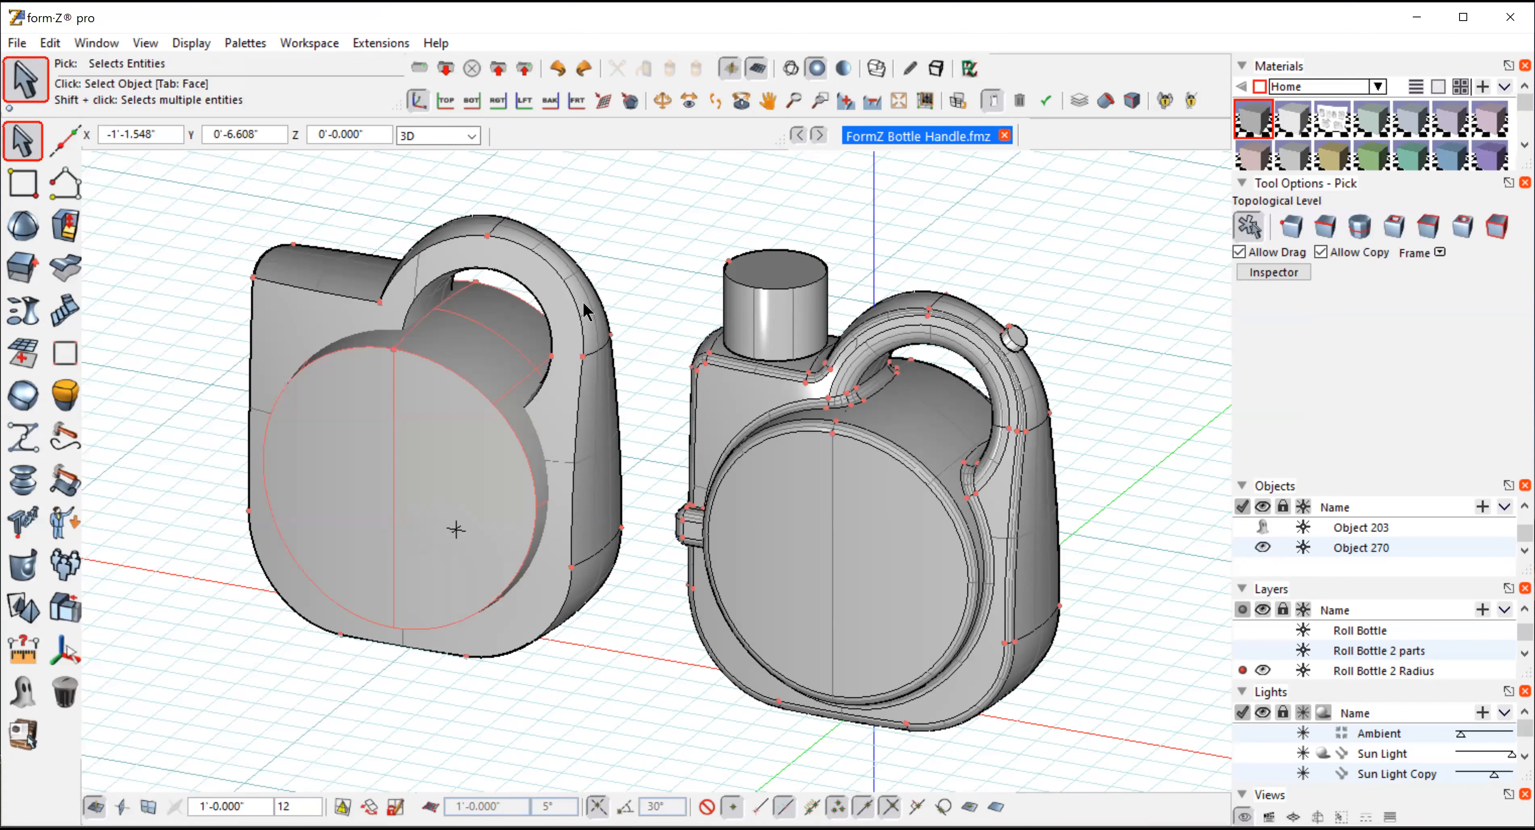
Step: Union the handle body and the round barrel body into one solid
click(22, 566)
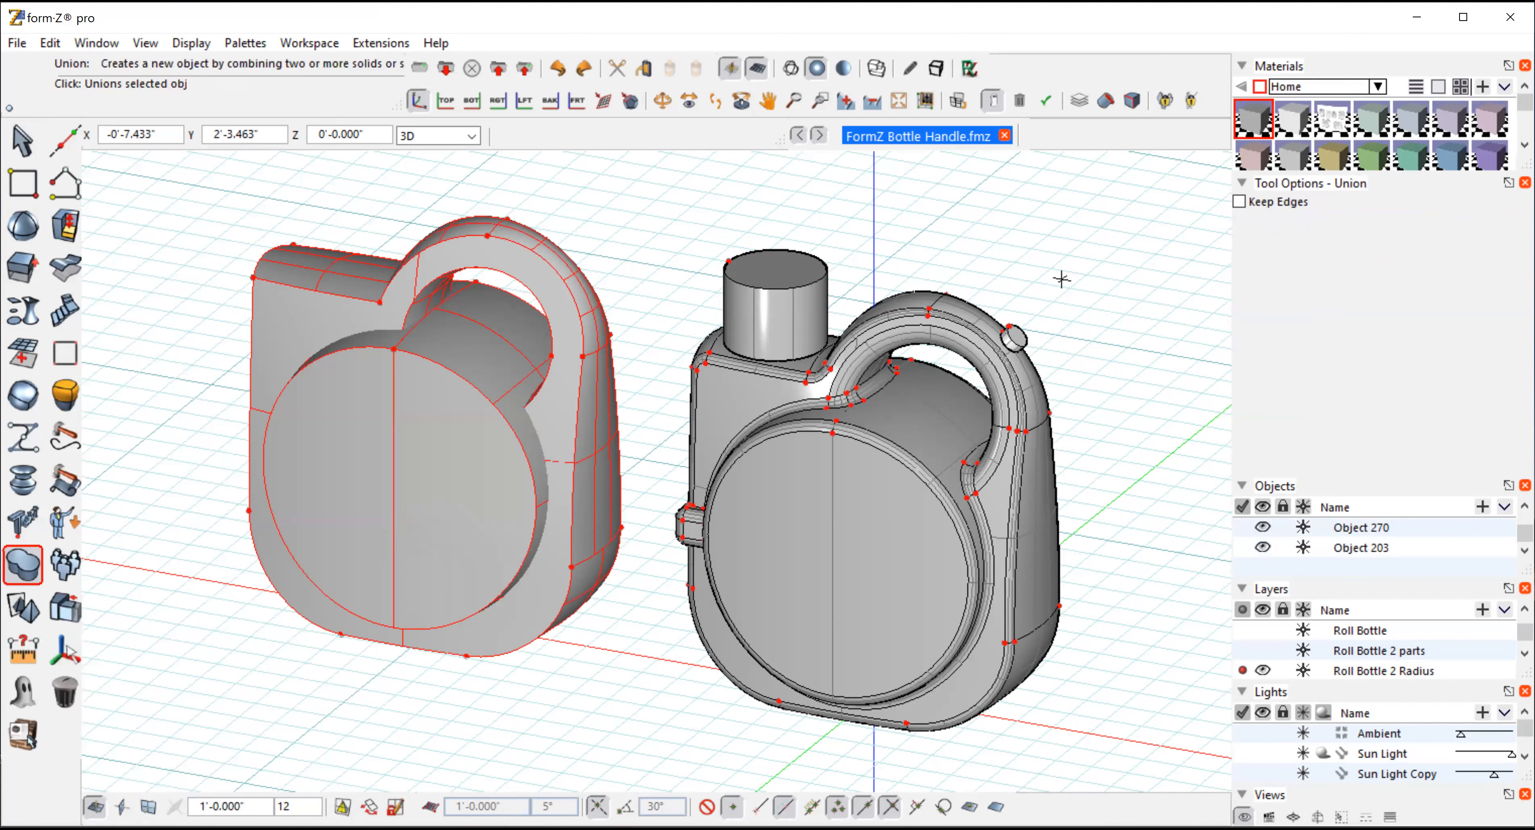
click(1061, 280)
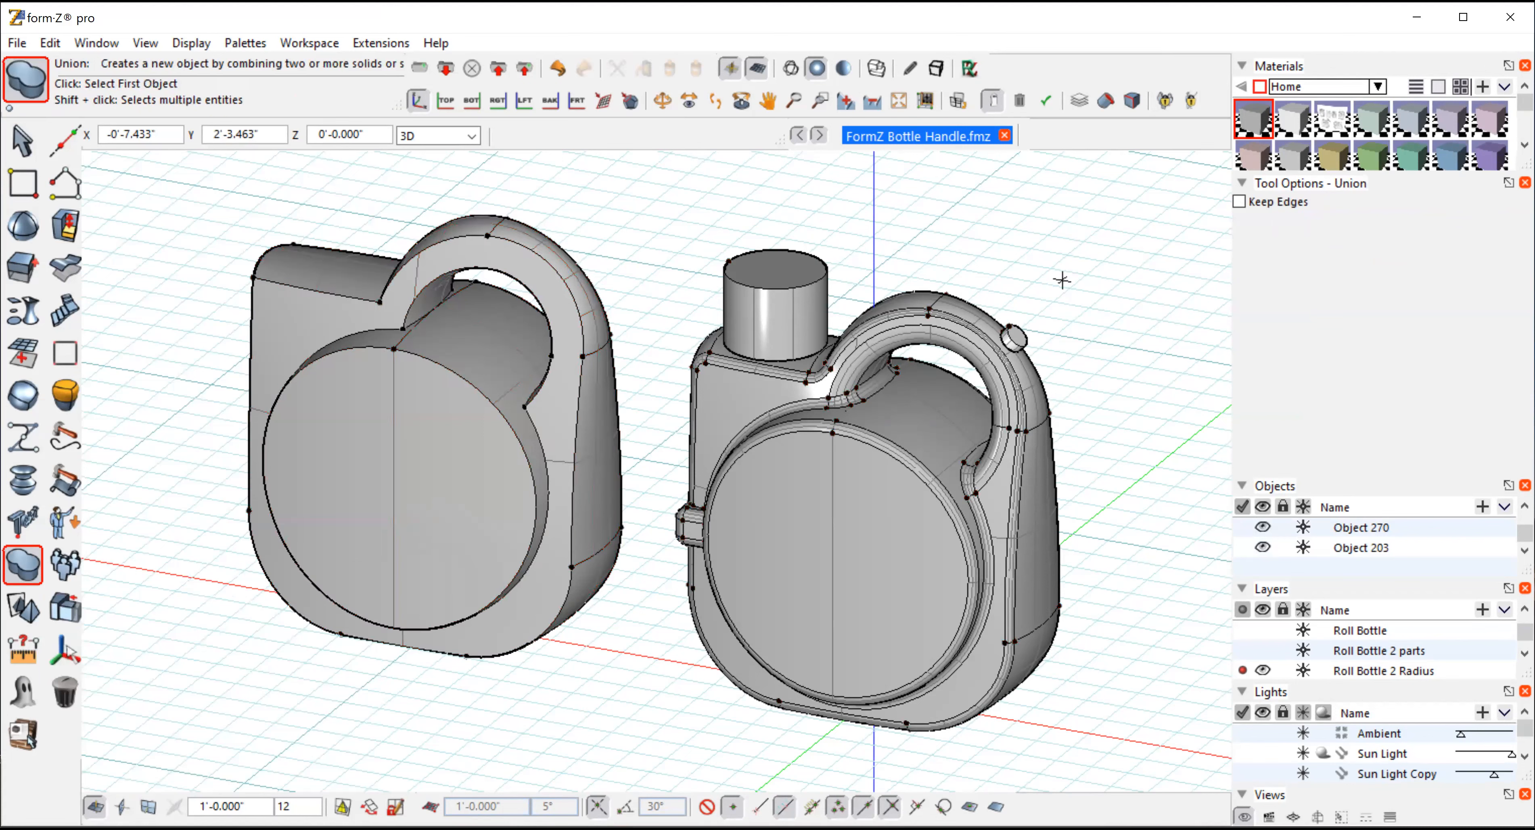
click(22, 141)
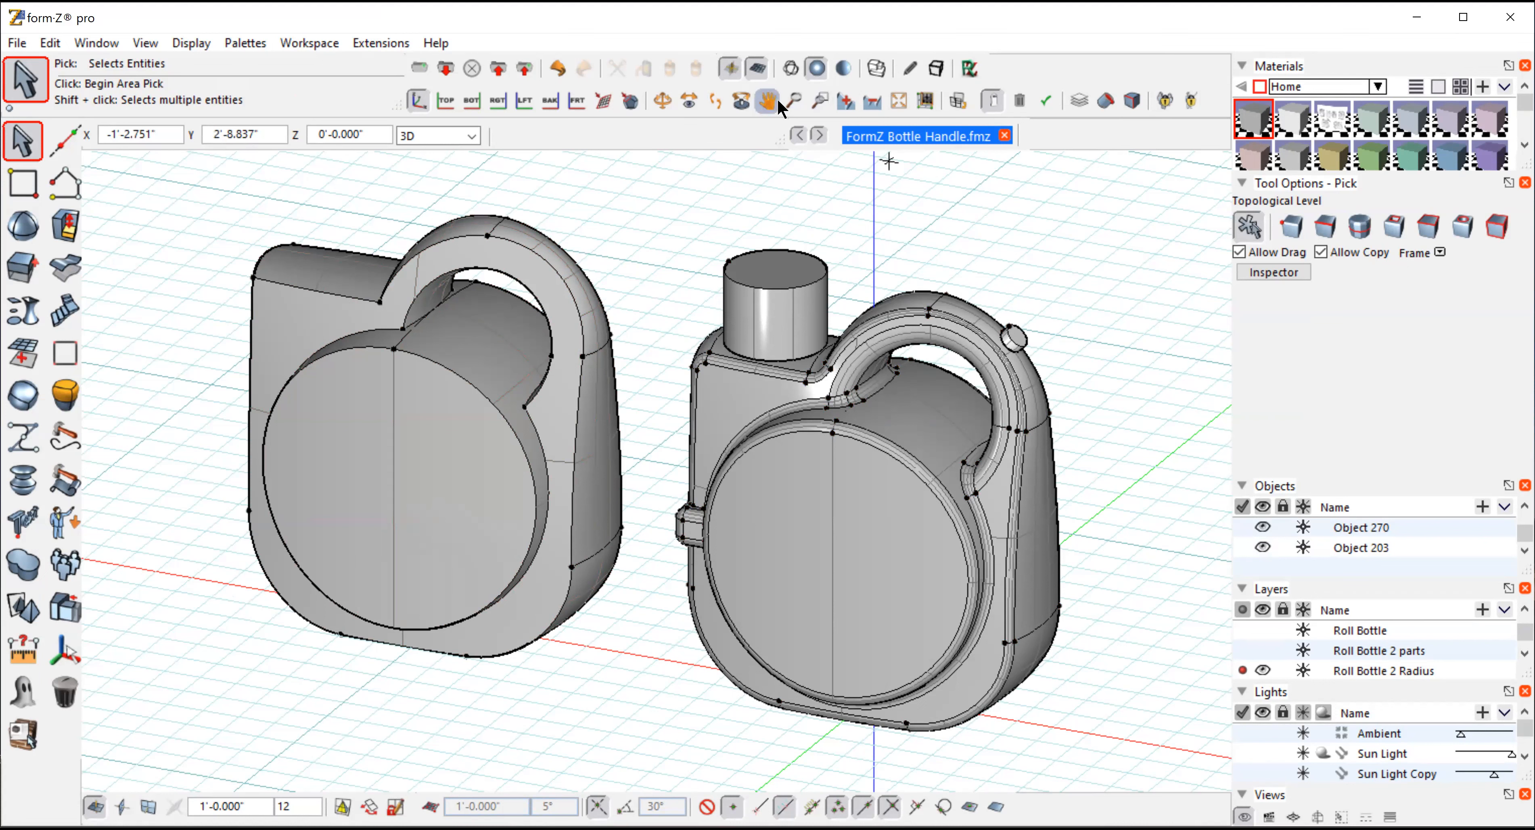
Step: Round the front inner edges of the unioned bottle's handle opening with a circular cross section and a 0.5" radius
click(845, 105)
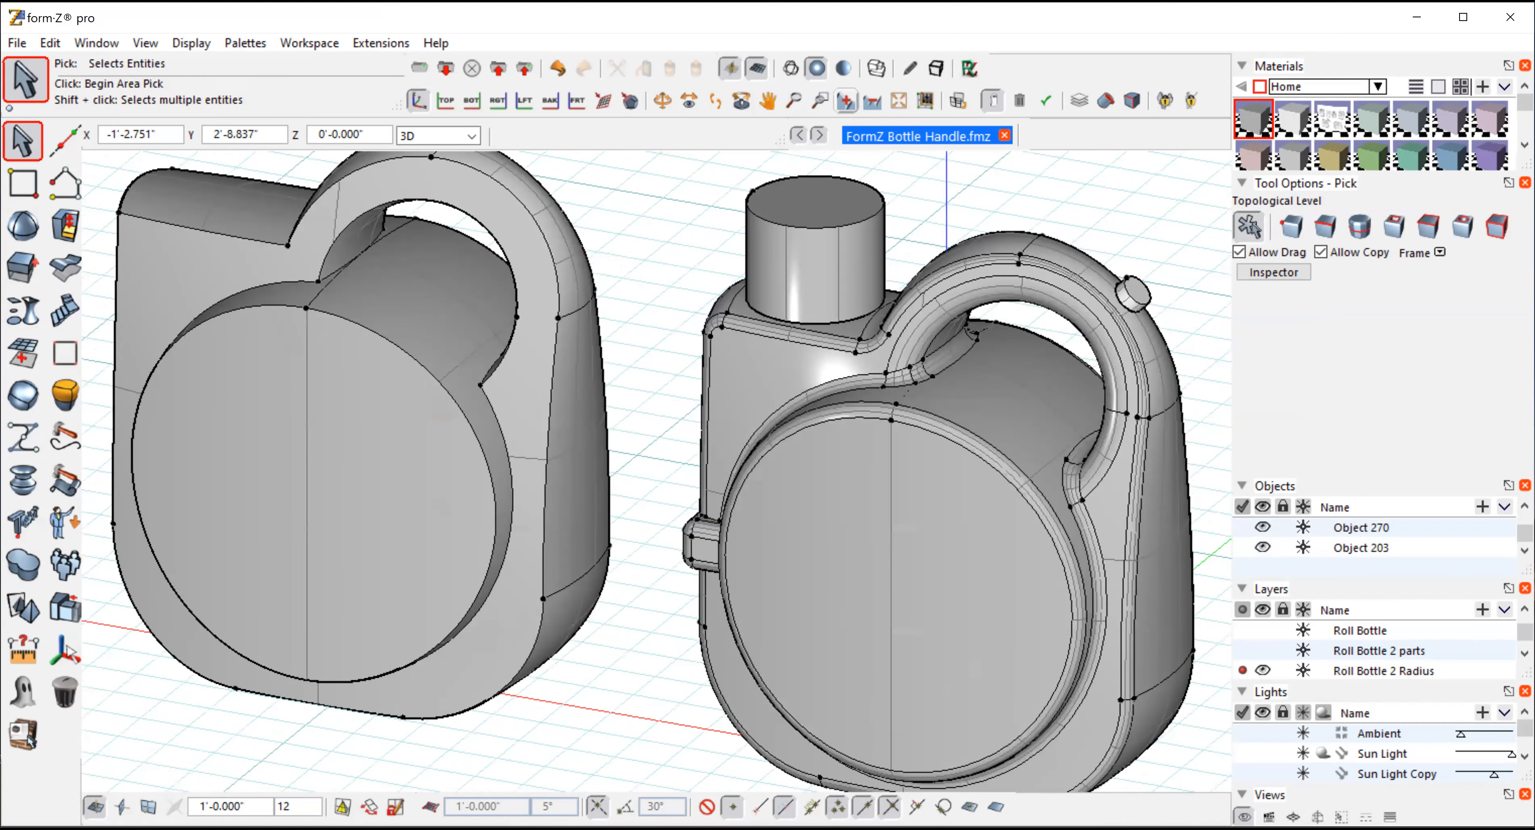
click(767, 100)
drag(274, 428, 316, 504)
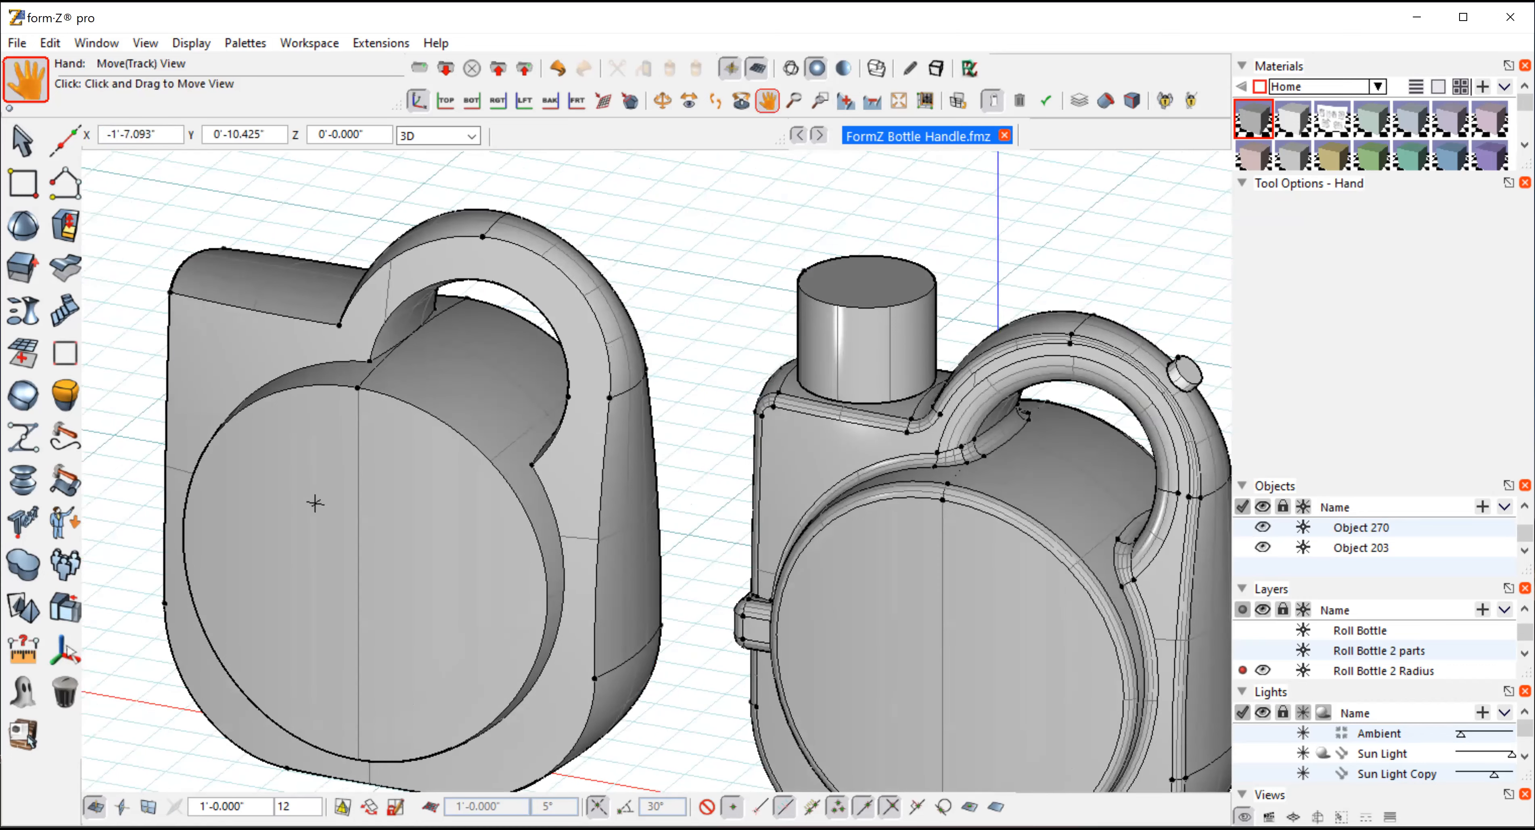
click(21, 141)
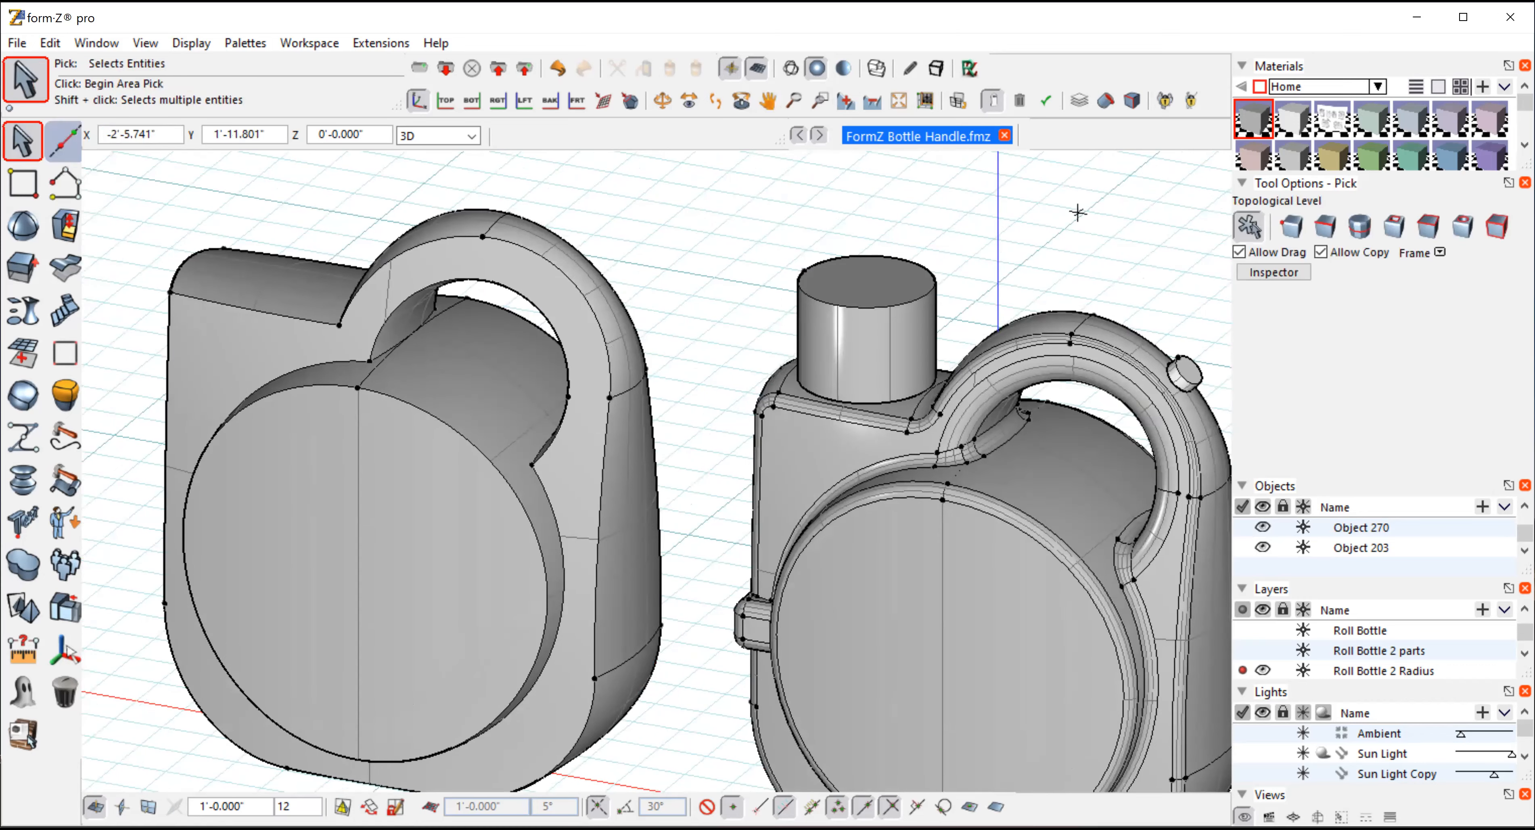
click(1322, 232)
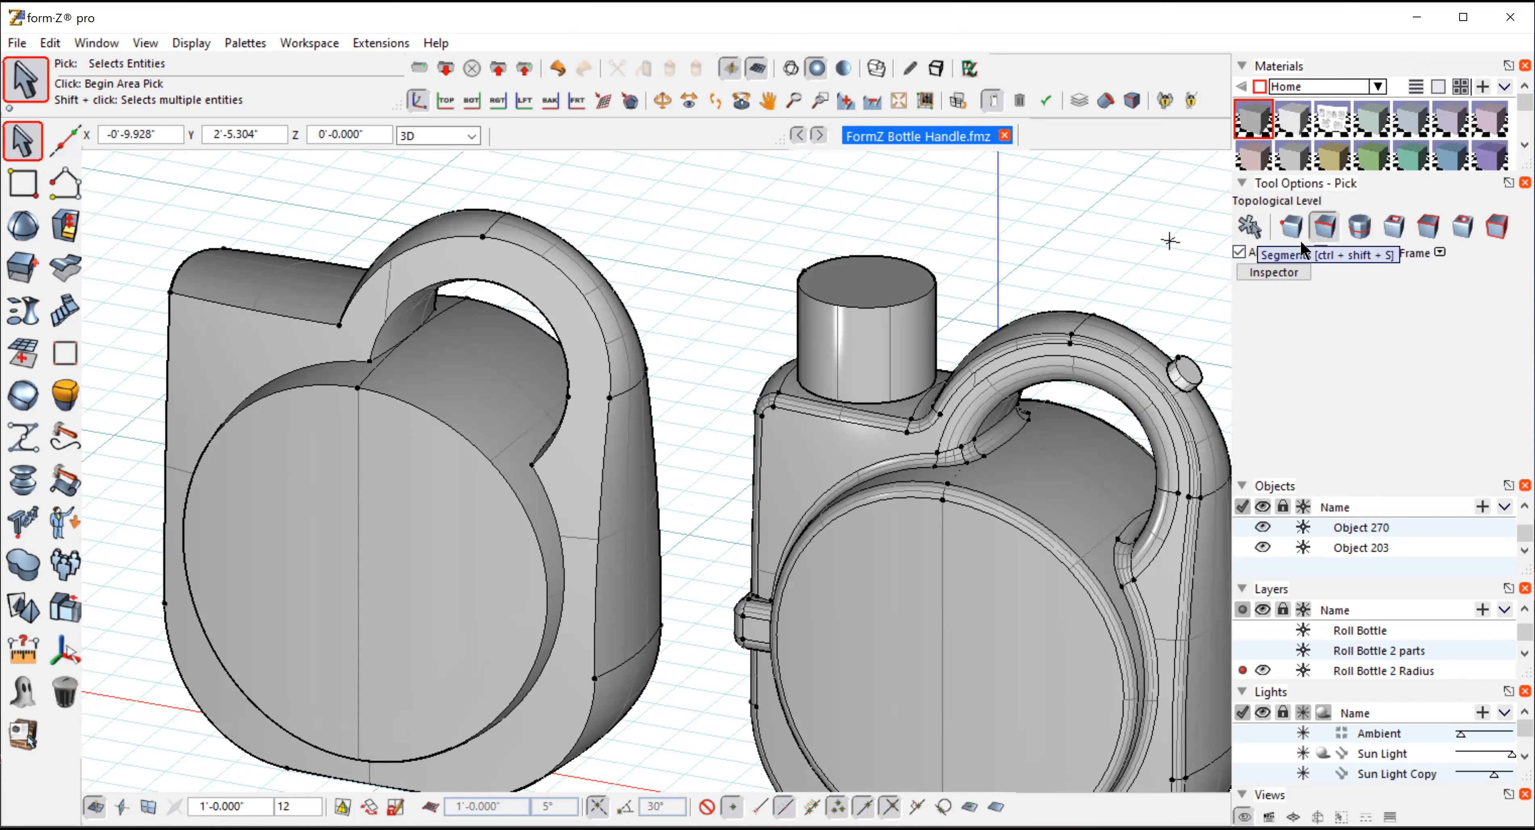
click(513, 295)
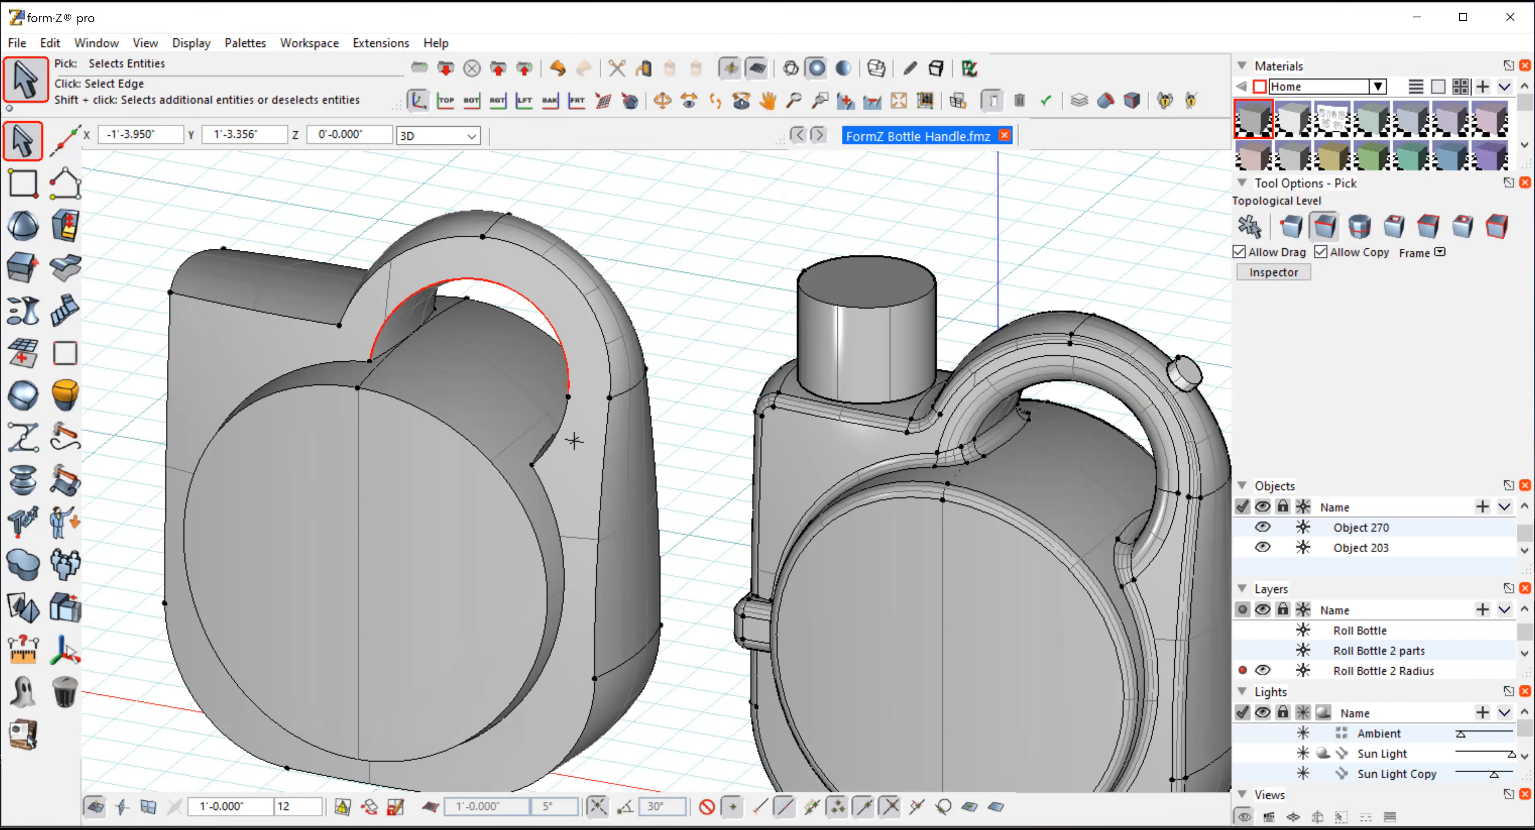
shift+click(560, 429)
key(3)
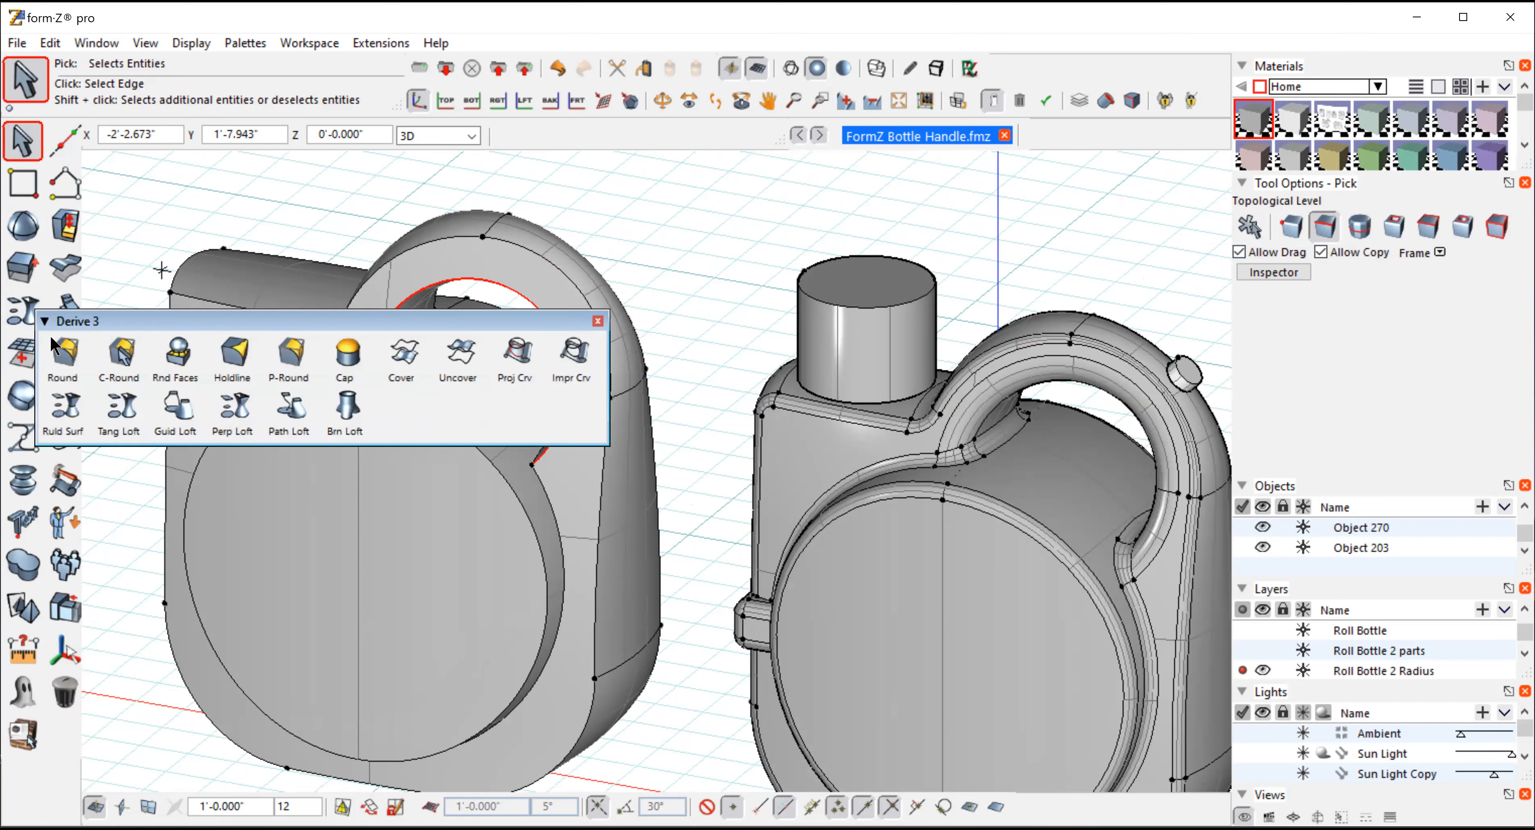
click(64, 355)
text(.5)
key(Return)
key(Tab)
click(655, 225)
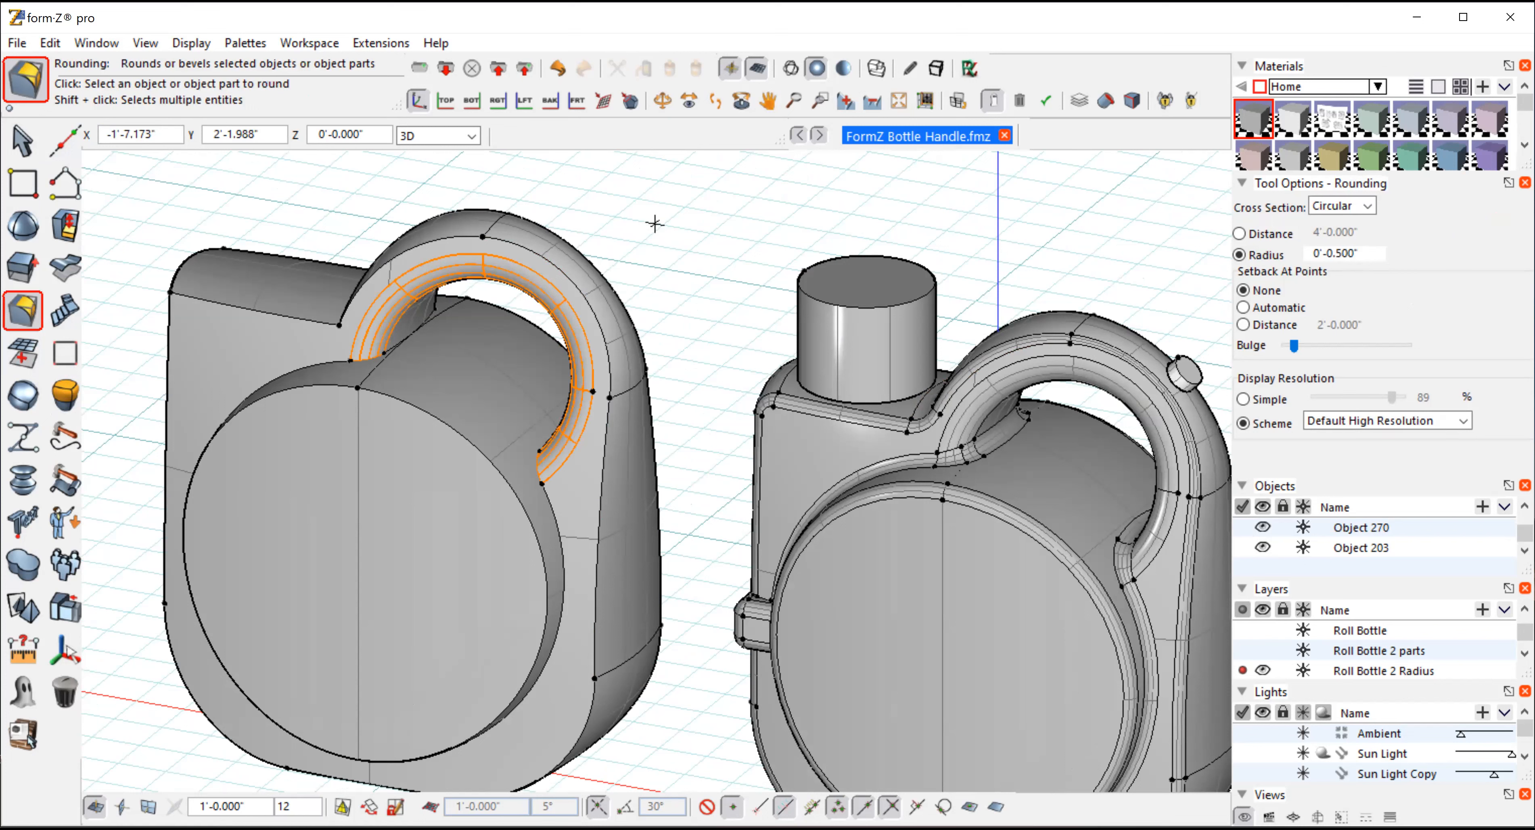
Step: Undo the 0.5" rounding and try a 0.38" radius on the same handle edges, undoing that as well
click(49, 42)
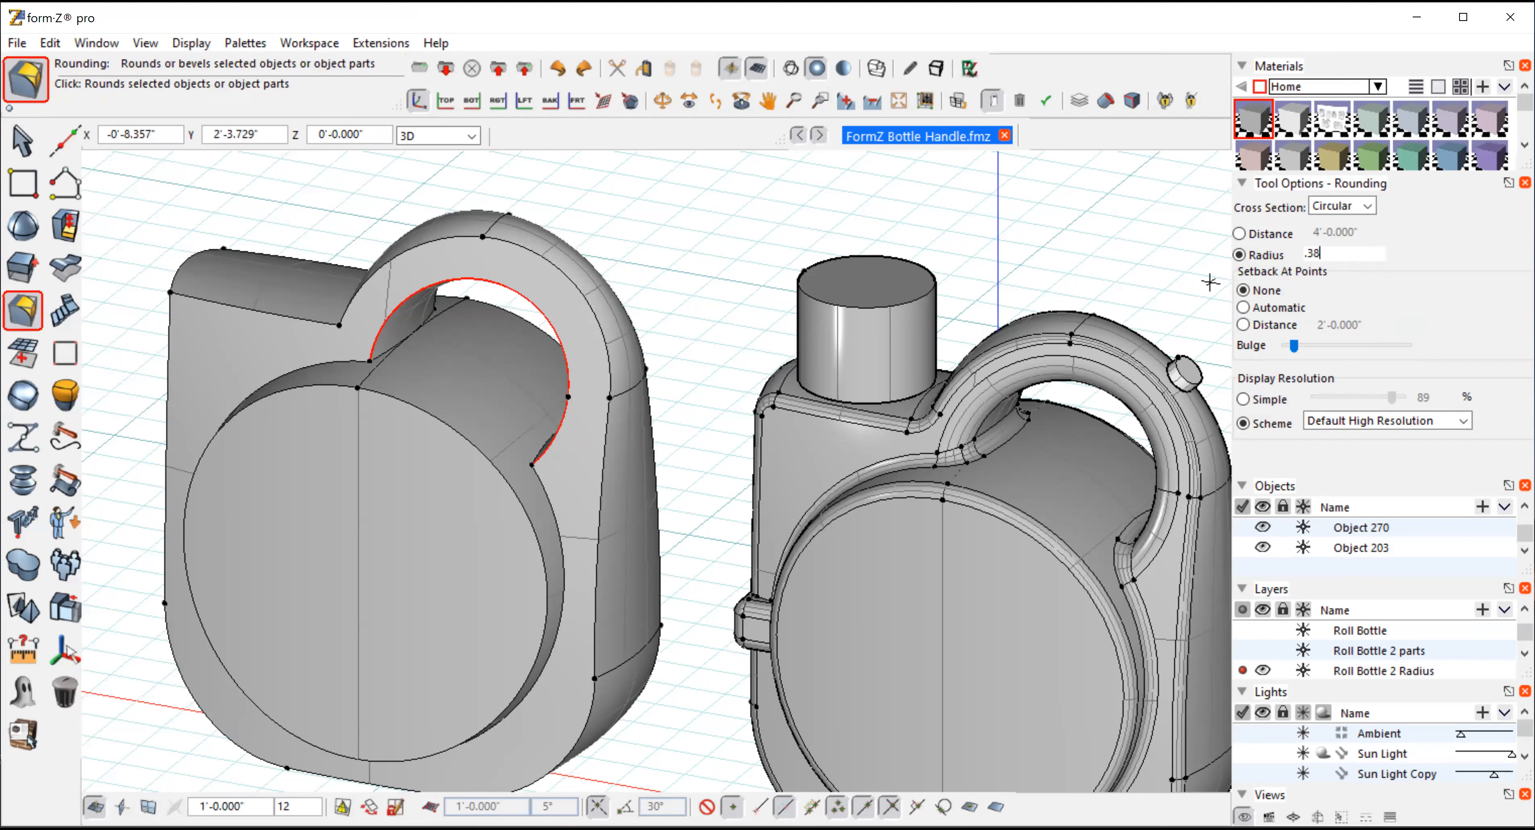
click(660, 251)
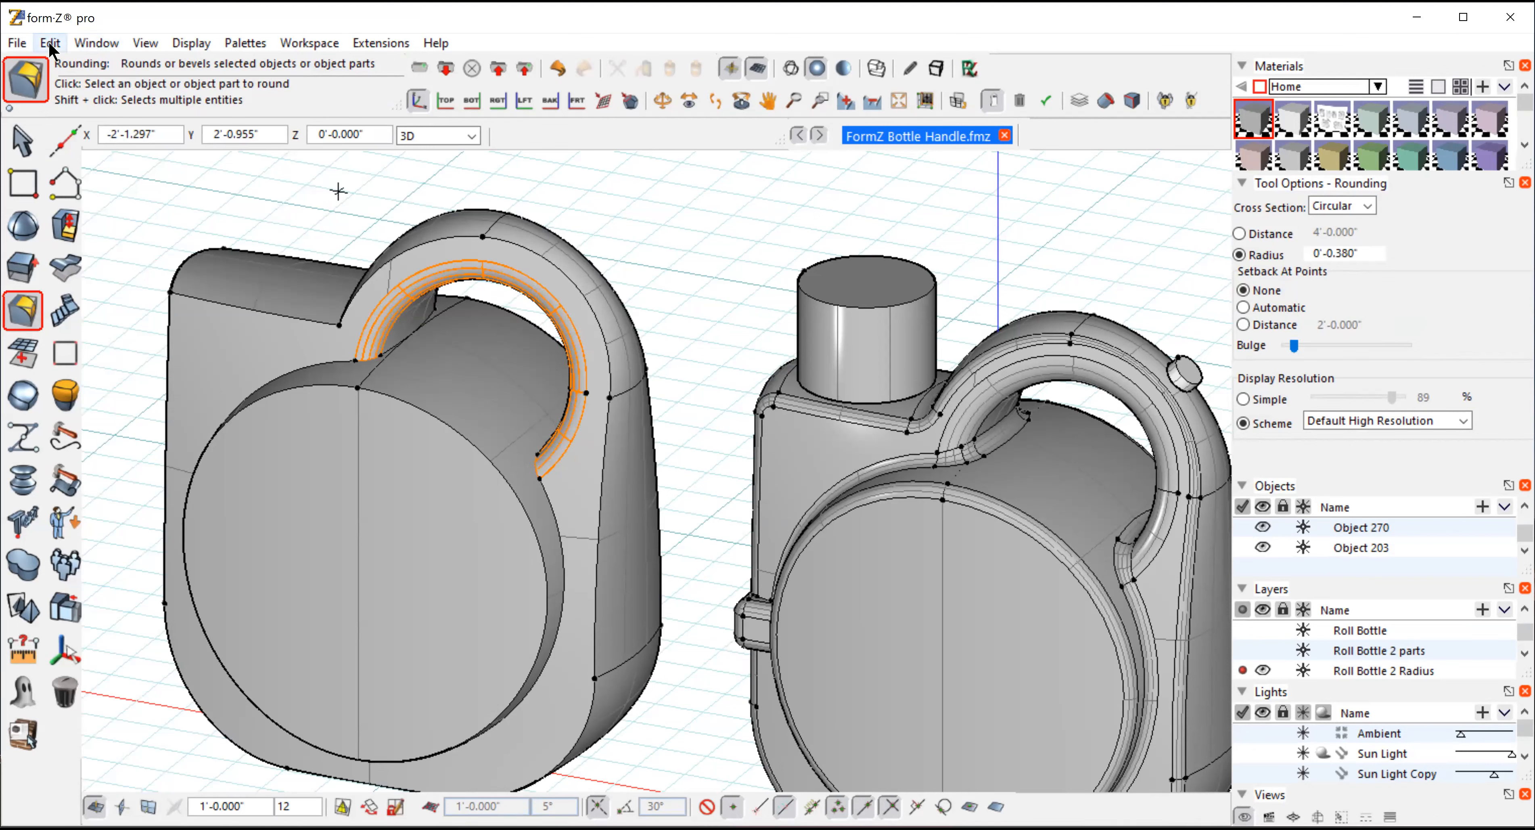
key(ctrl+z)
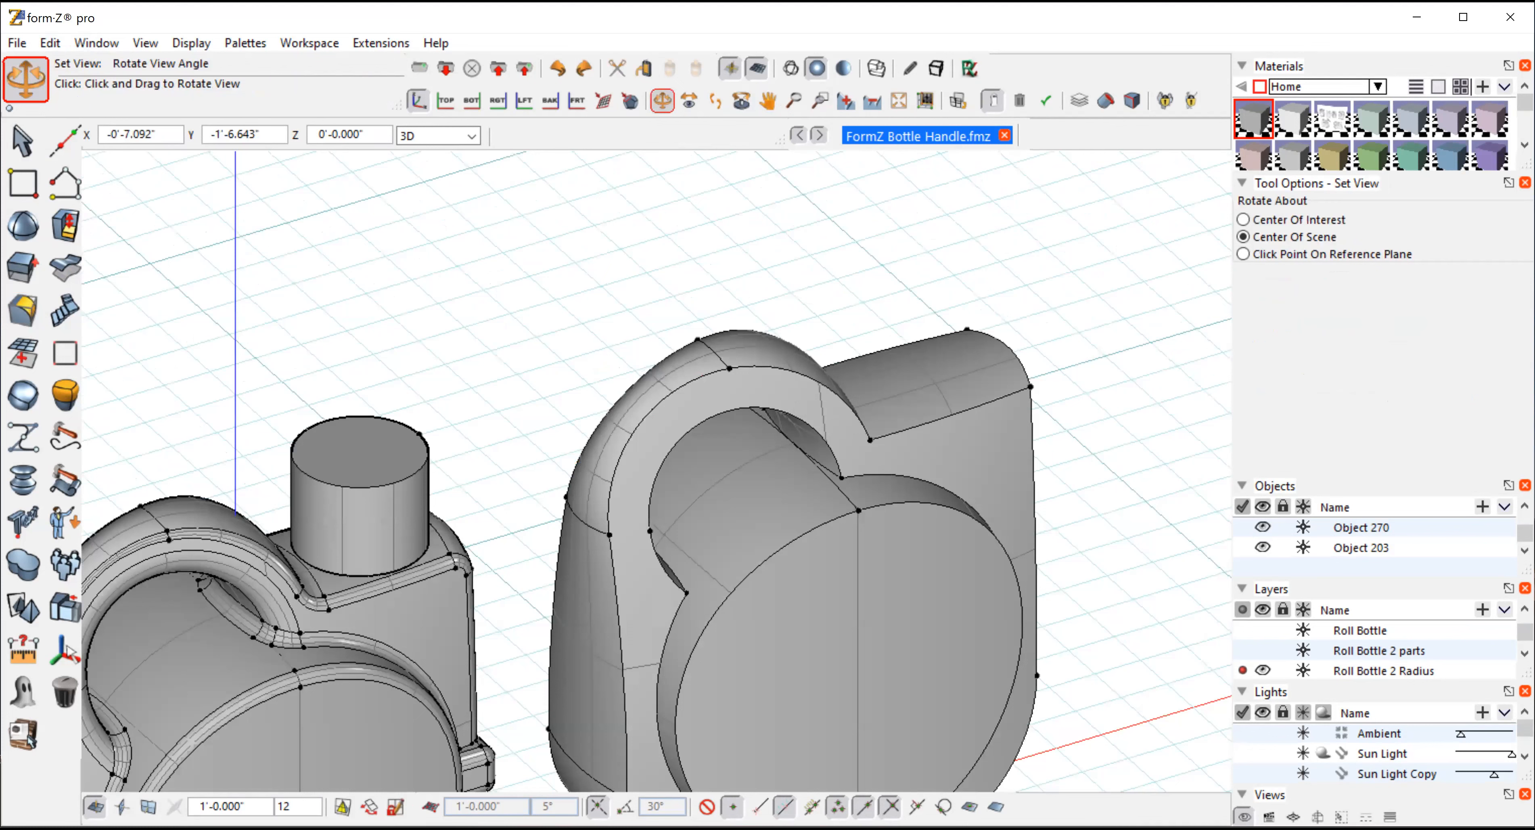
Step: Add the rear inner edges of the handle opening to the selected front edges and round them with a 0.5" radius
click(23, 140)
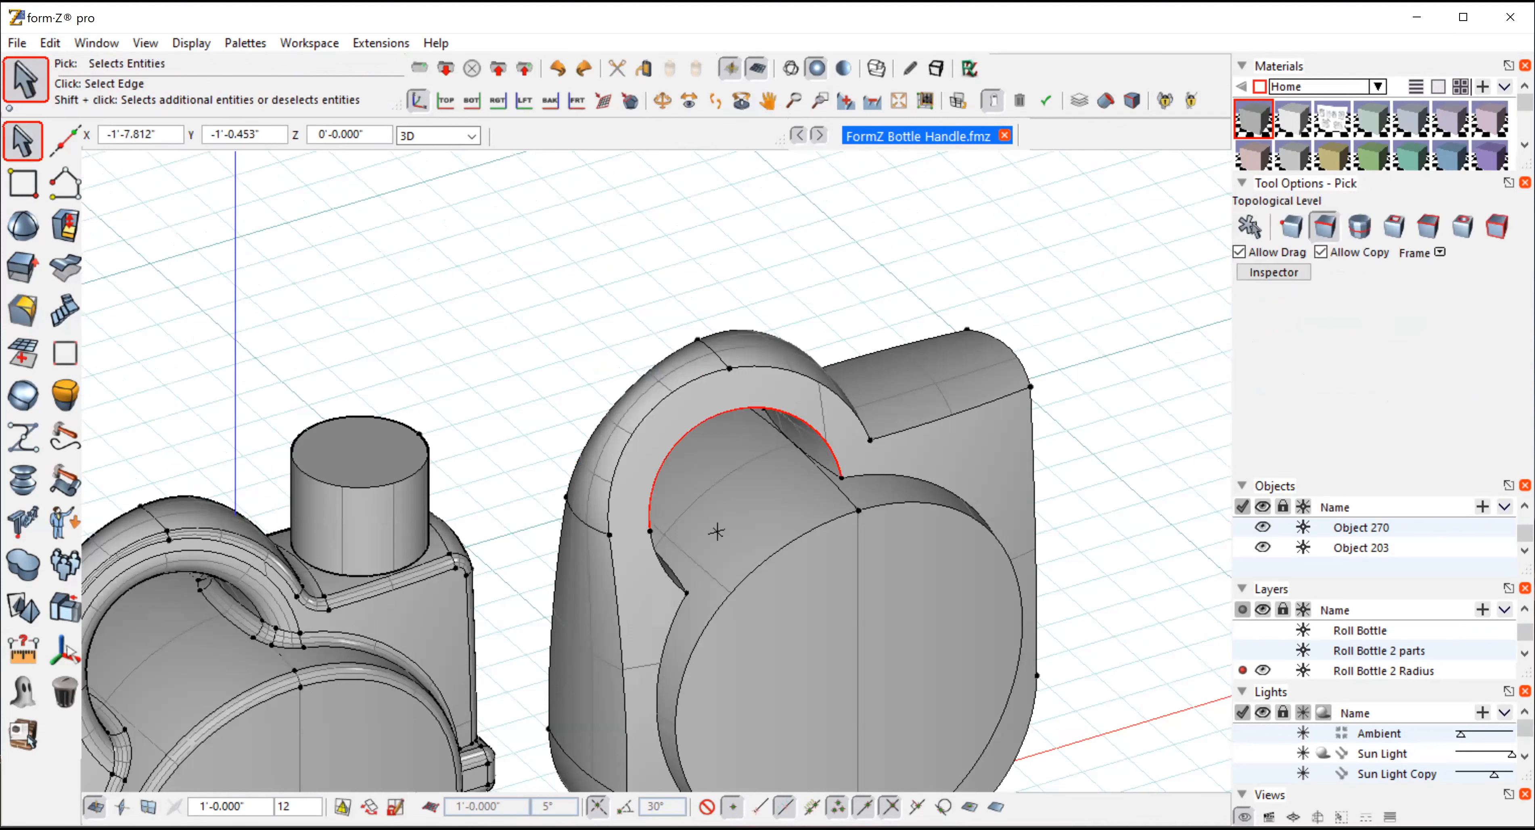
shift+click(660, 551)
click(22, 311)
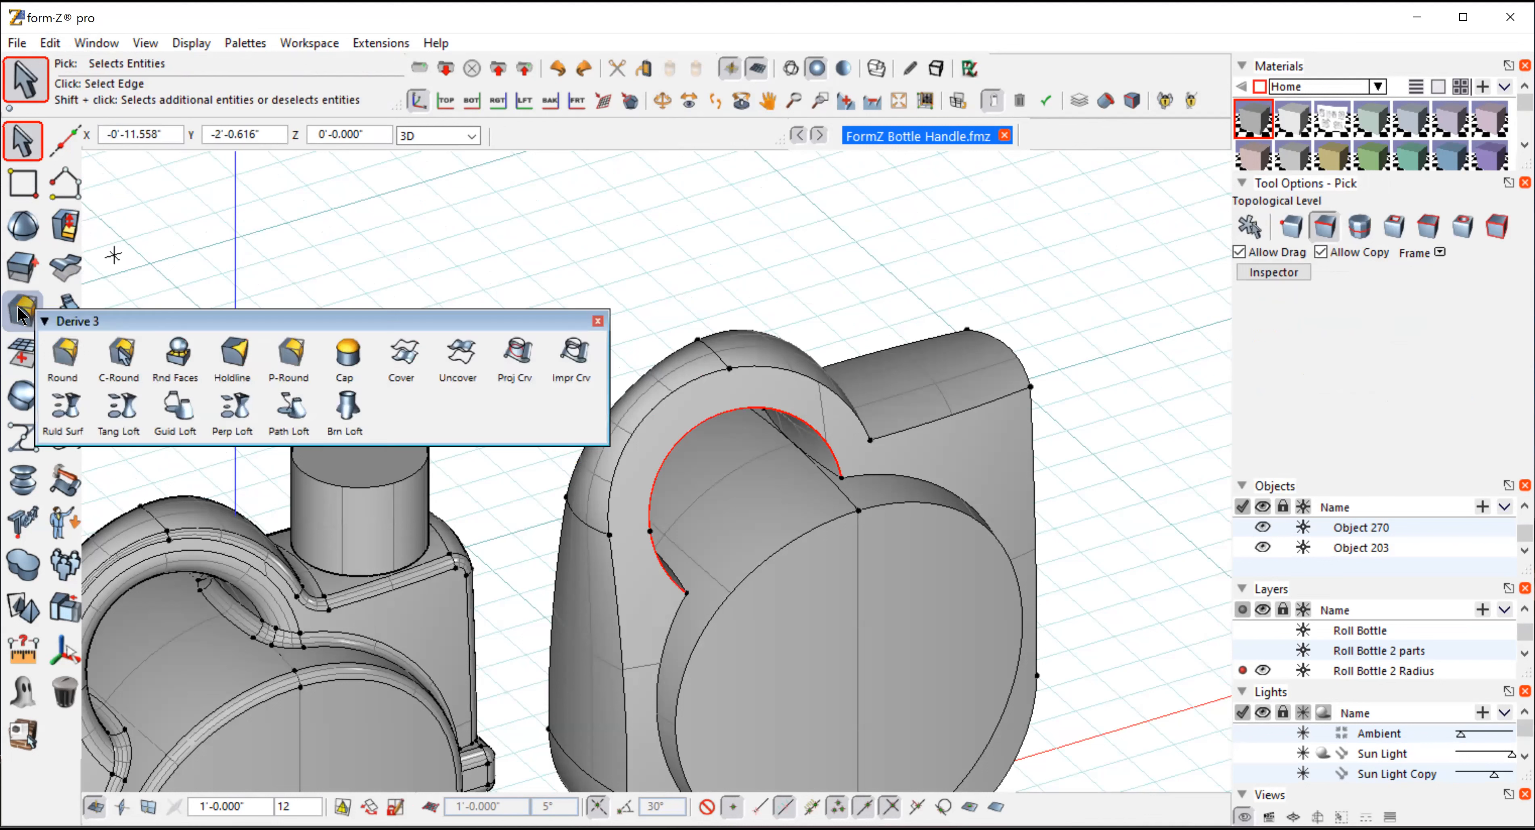
click(23, 311)
double_click(1371, 257)
key(BackSpace)
text(.500")
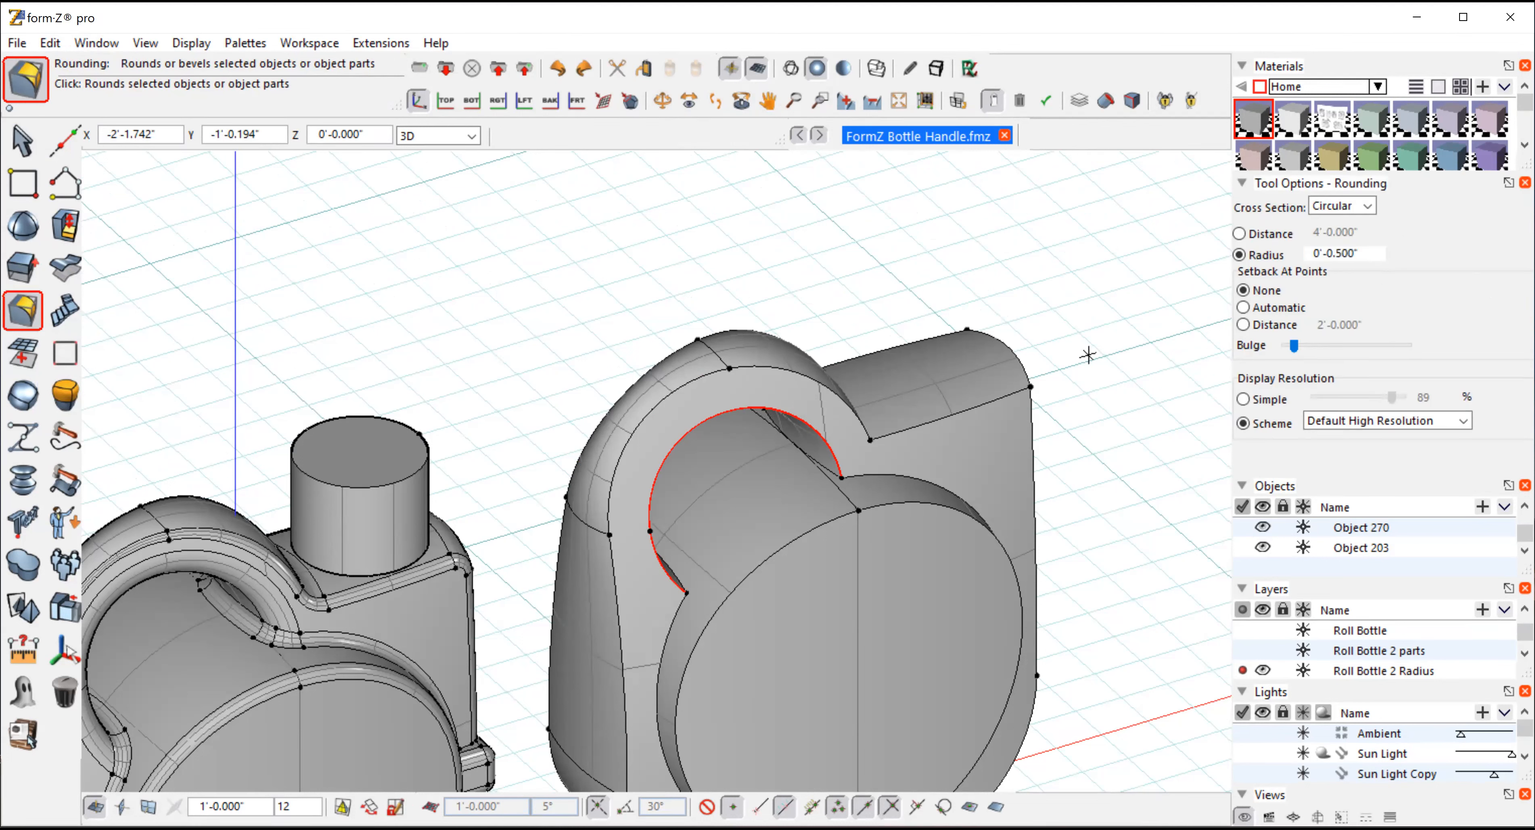
key(Return)
click(762, 265)
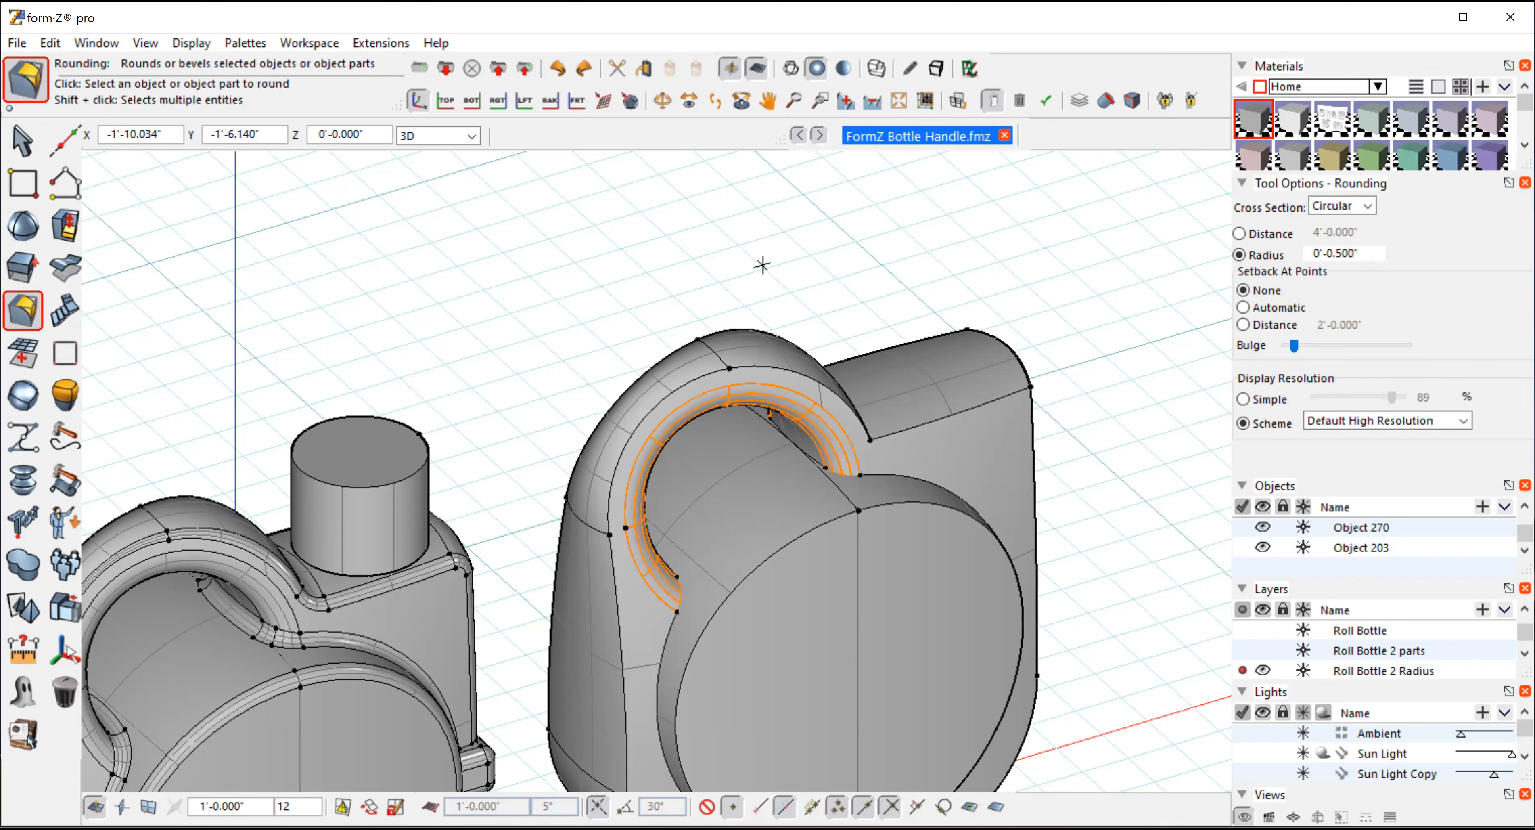
click(662, 101)
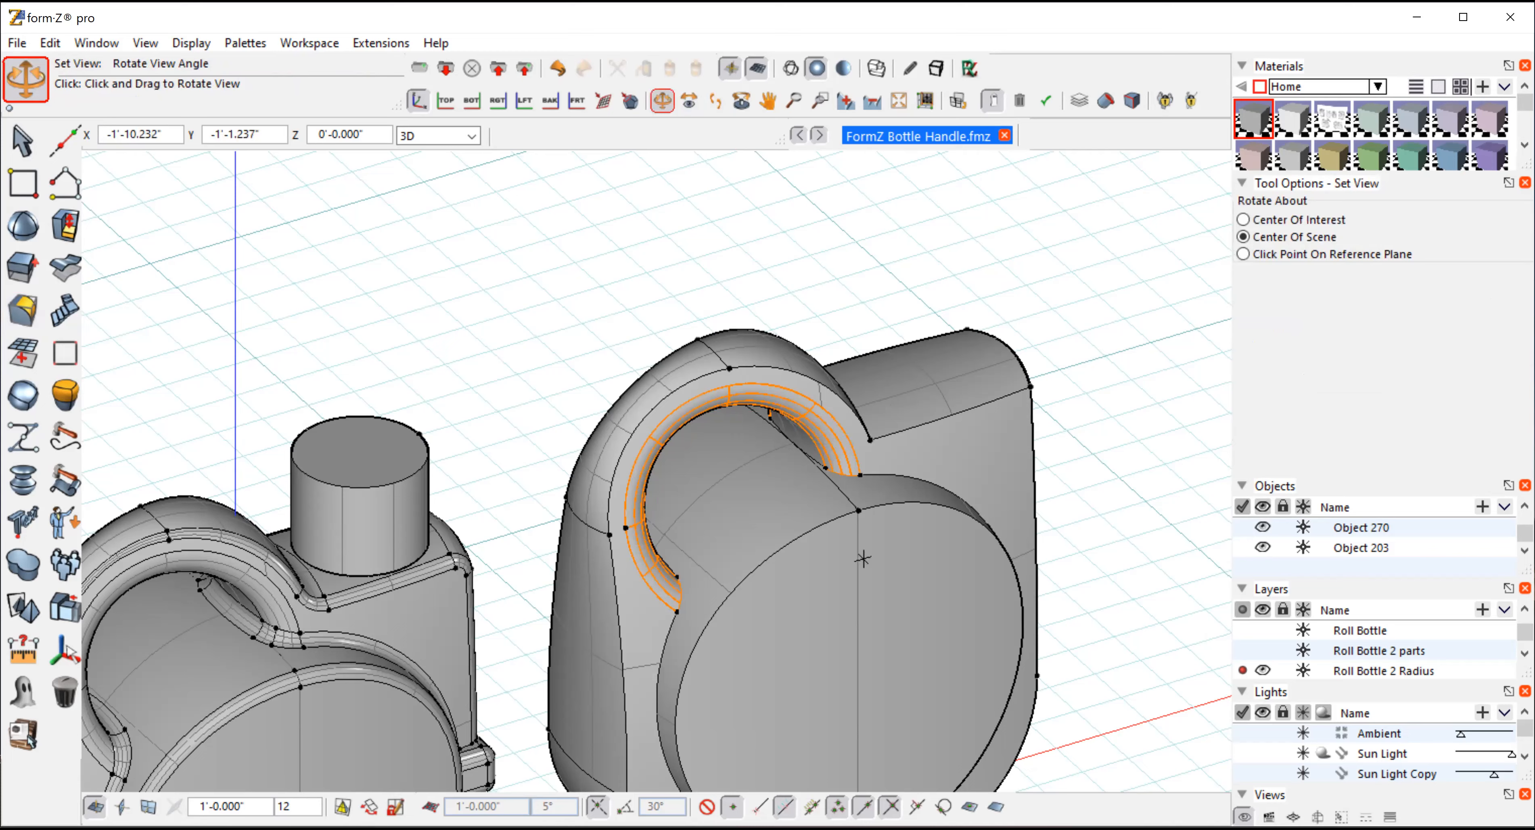
Step: Round the seam where the round barrel meets the bottle body and handle with a circular cross section and 0.25" radius
drag(863, 558, 855, 560)
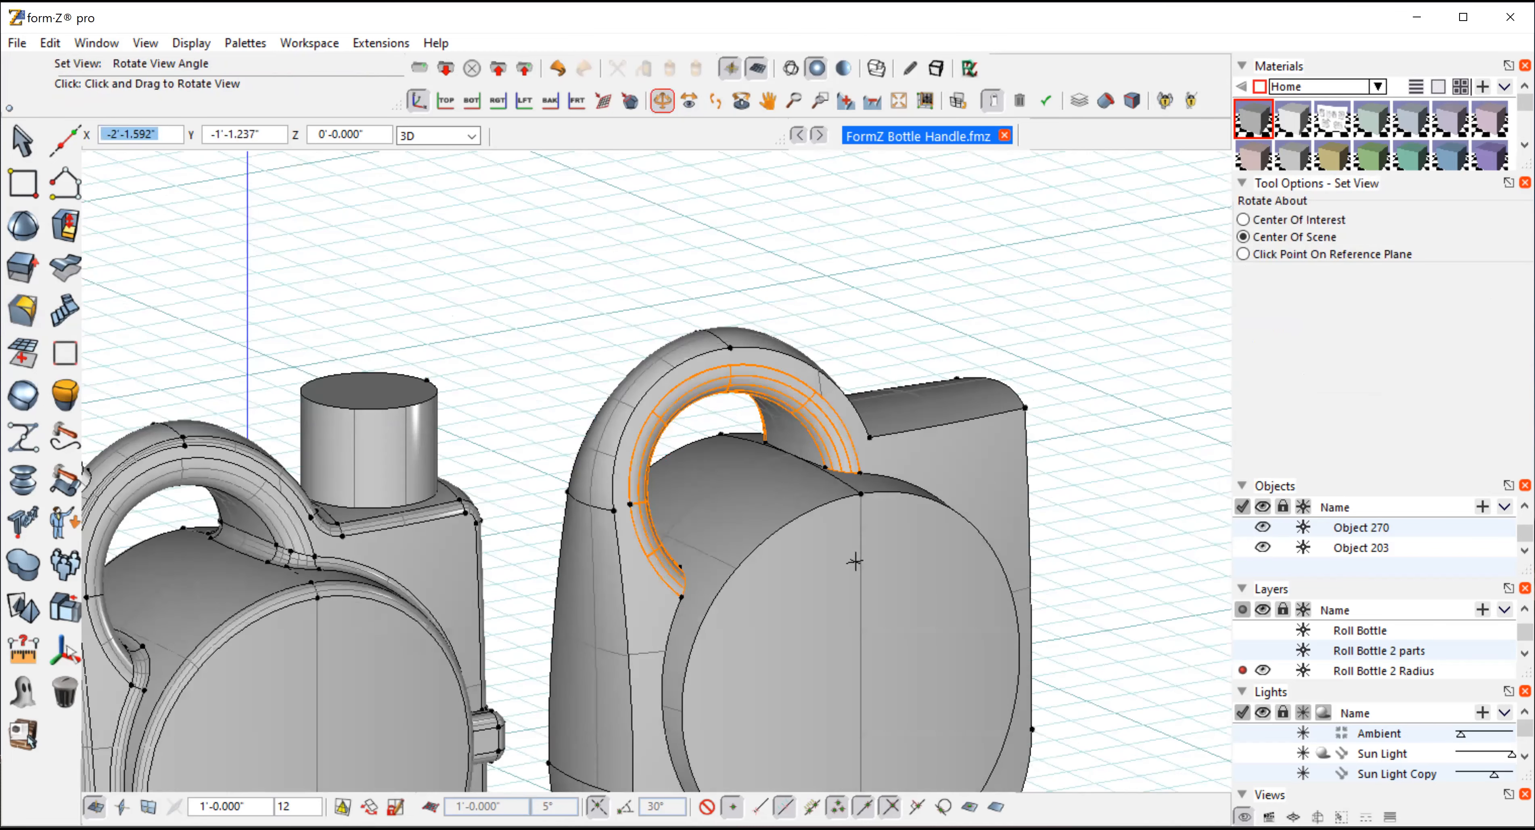
drag(855, 561, 921, 645)
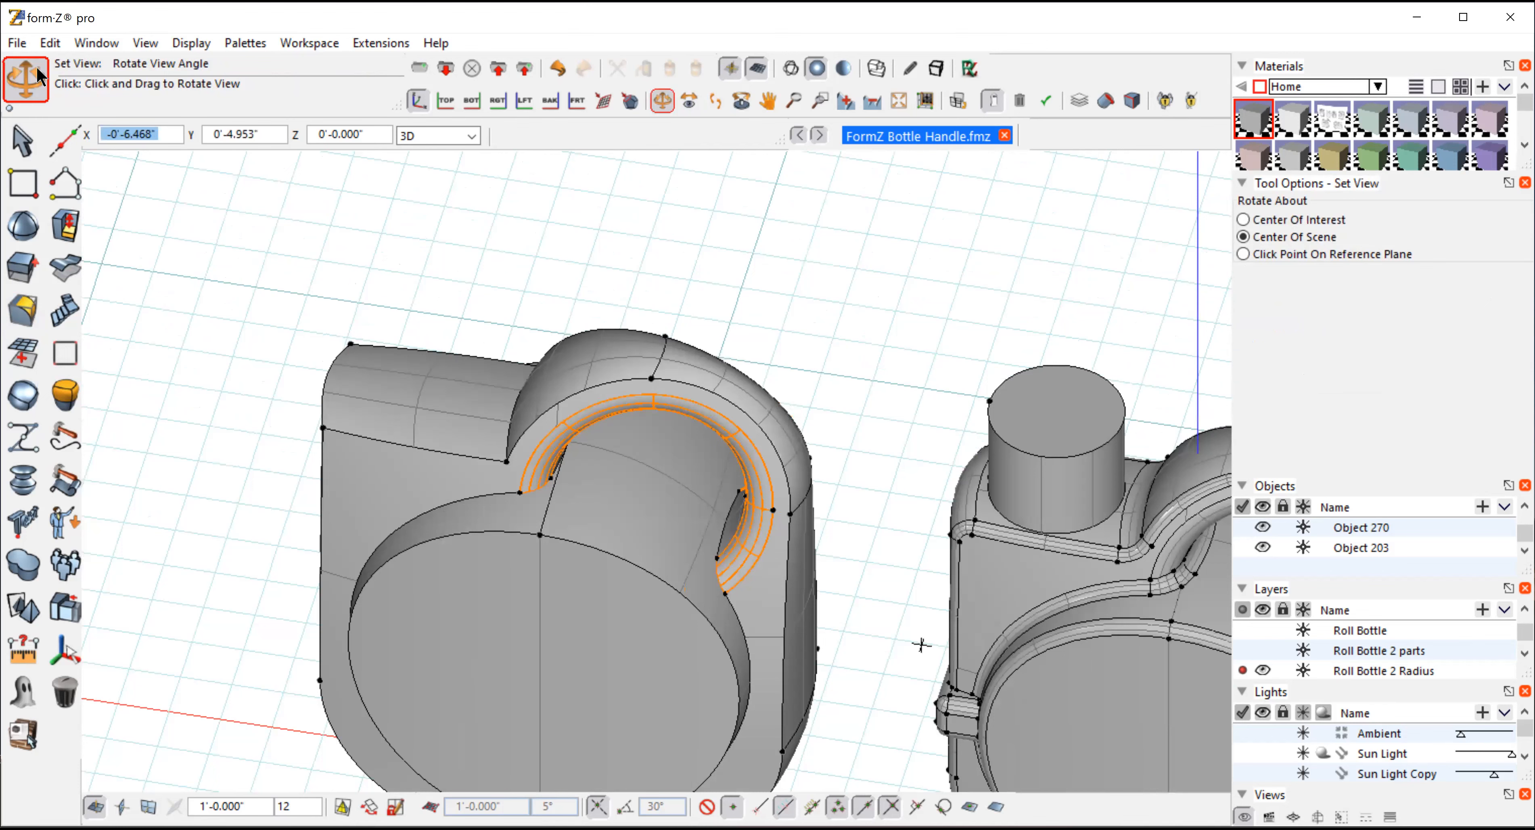
mouse_move(20, 133)
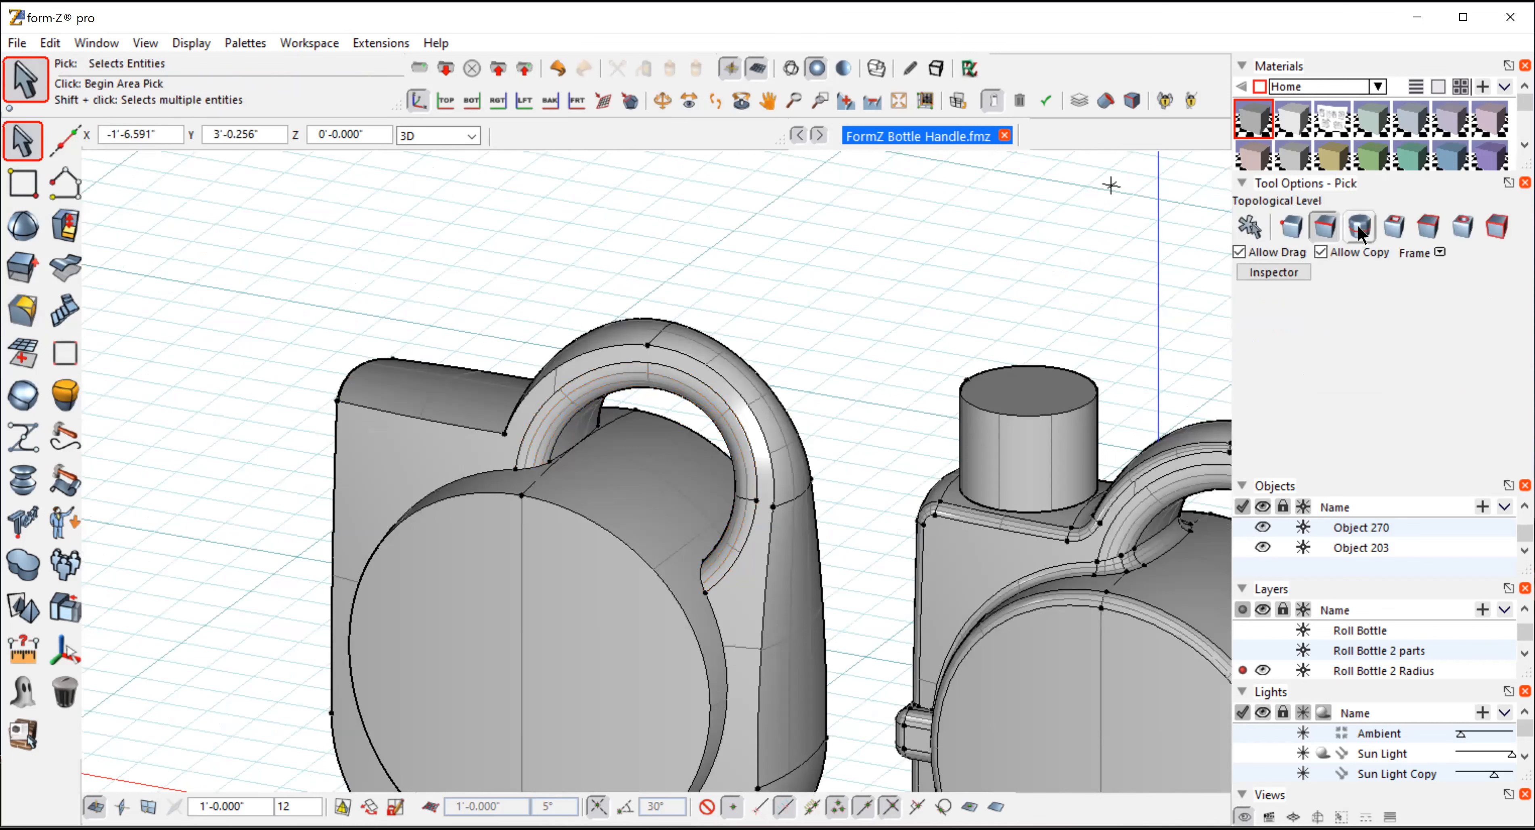
click(1359, 226)
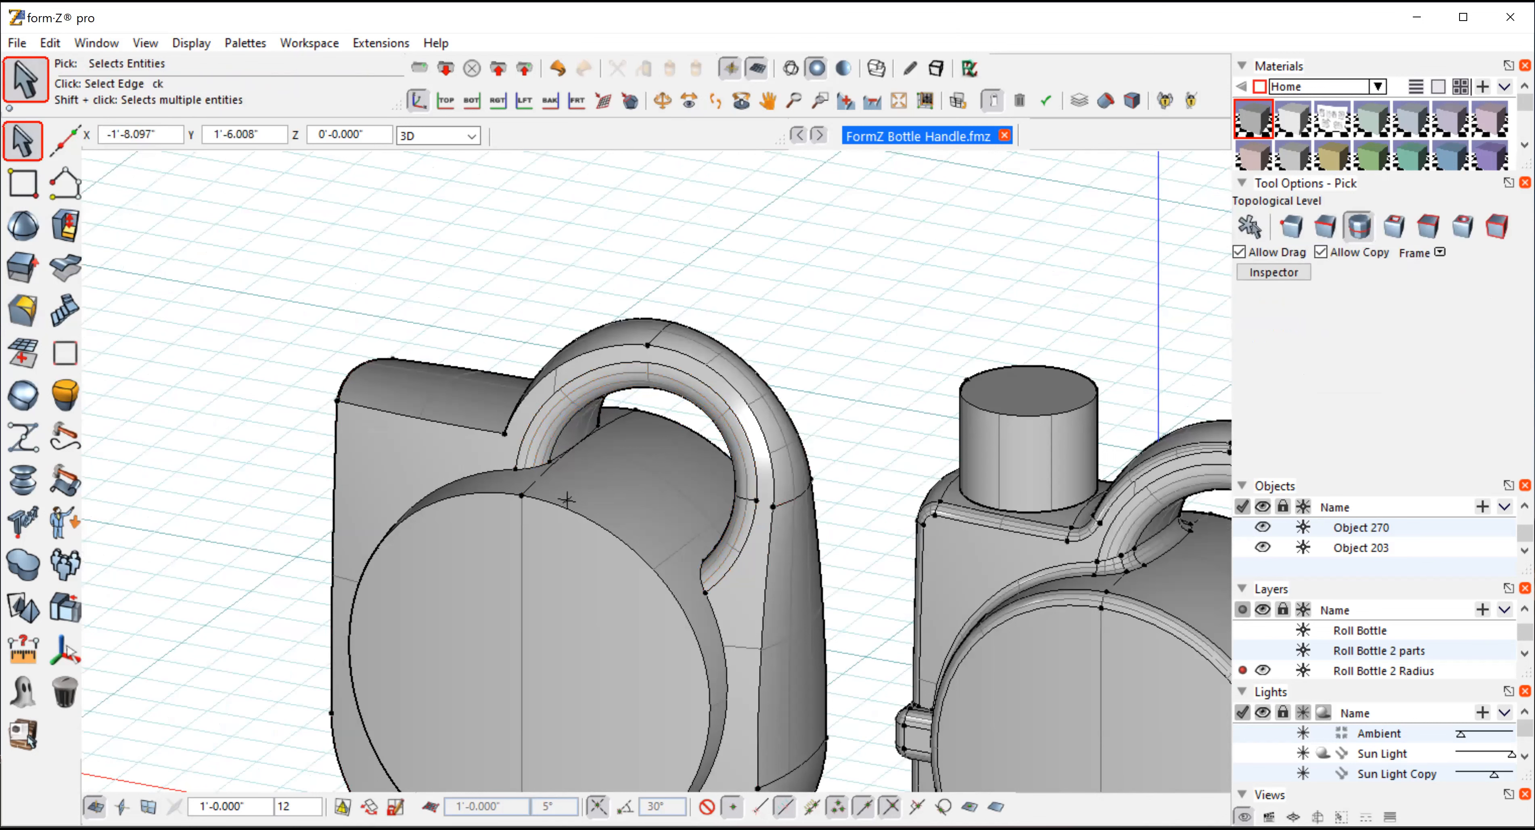
click(529, 484)
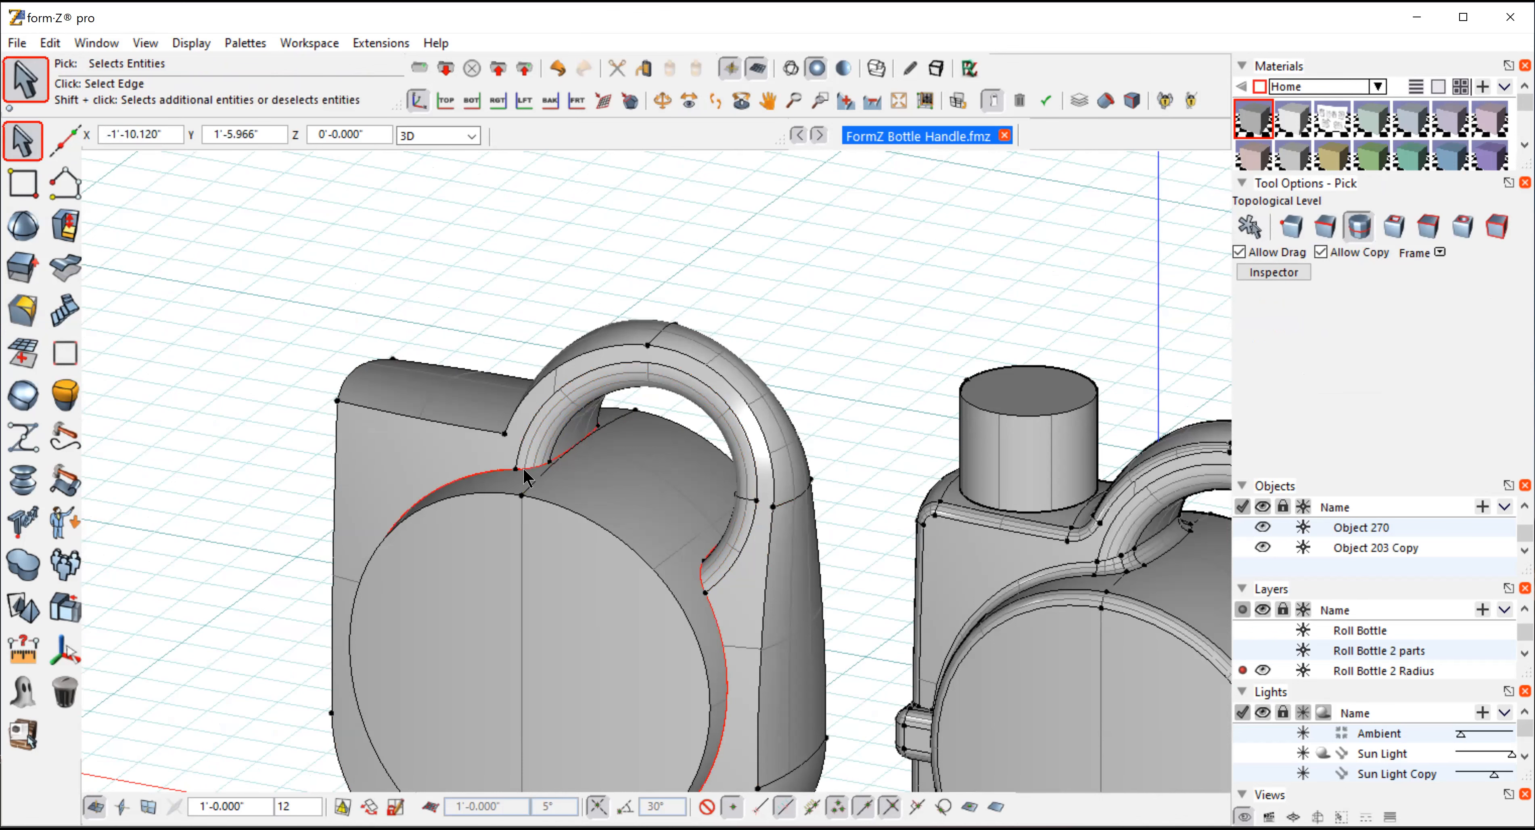
click(662, 101)
drag(939, 388, 261, 424)
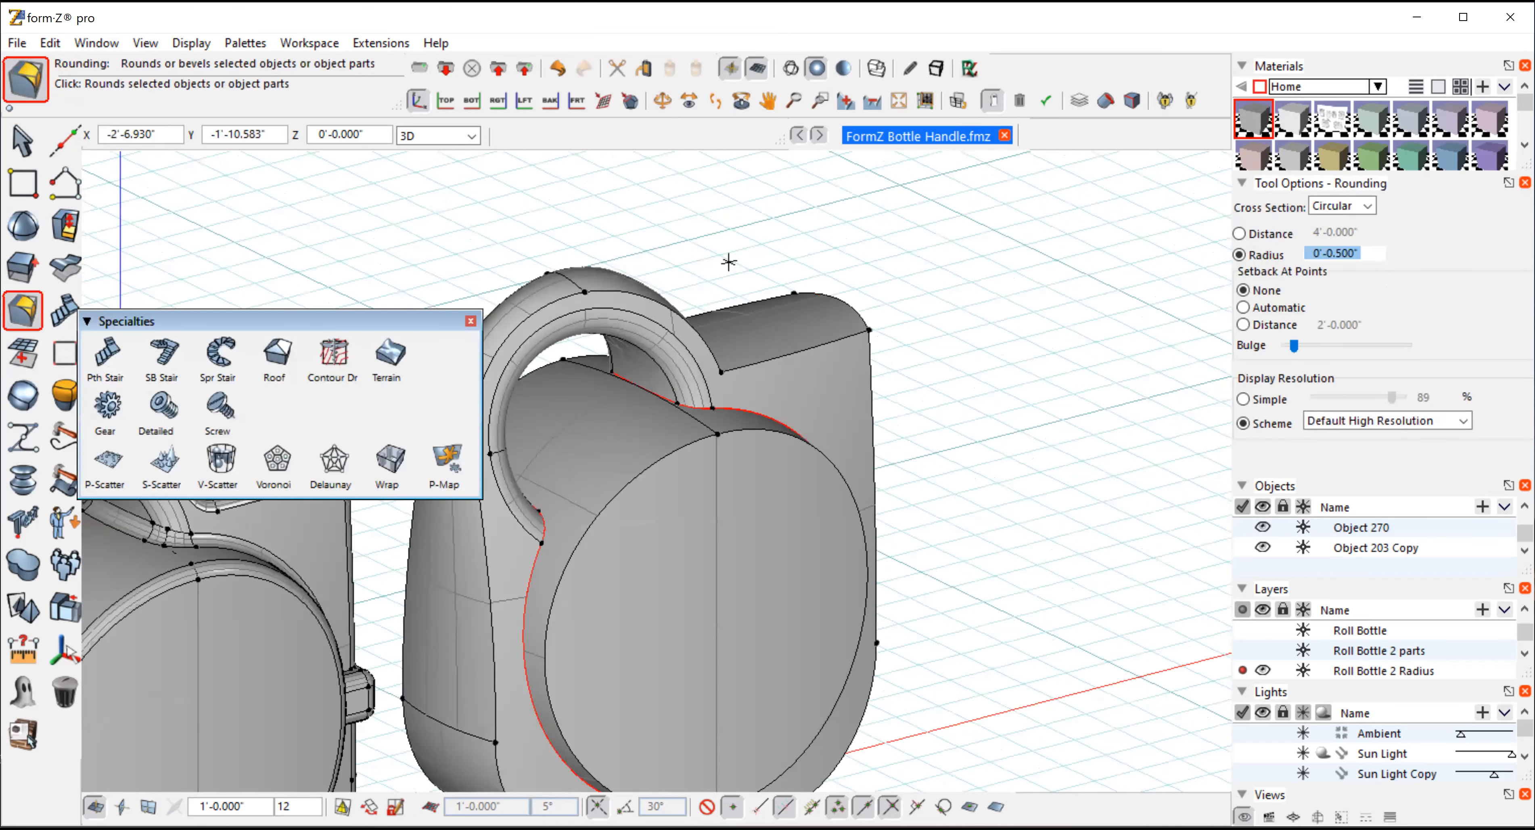
text(.25)
key(Return)
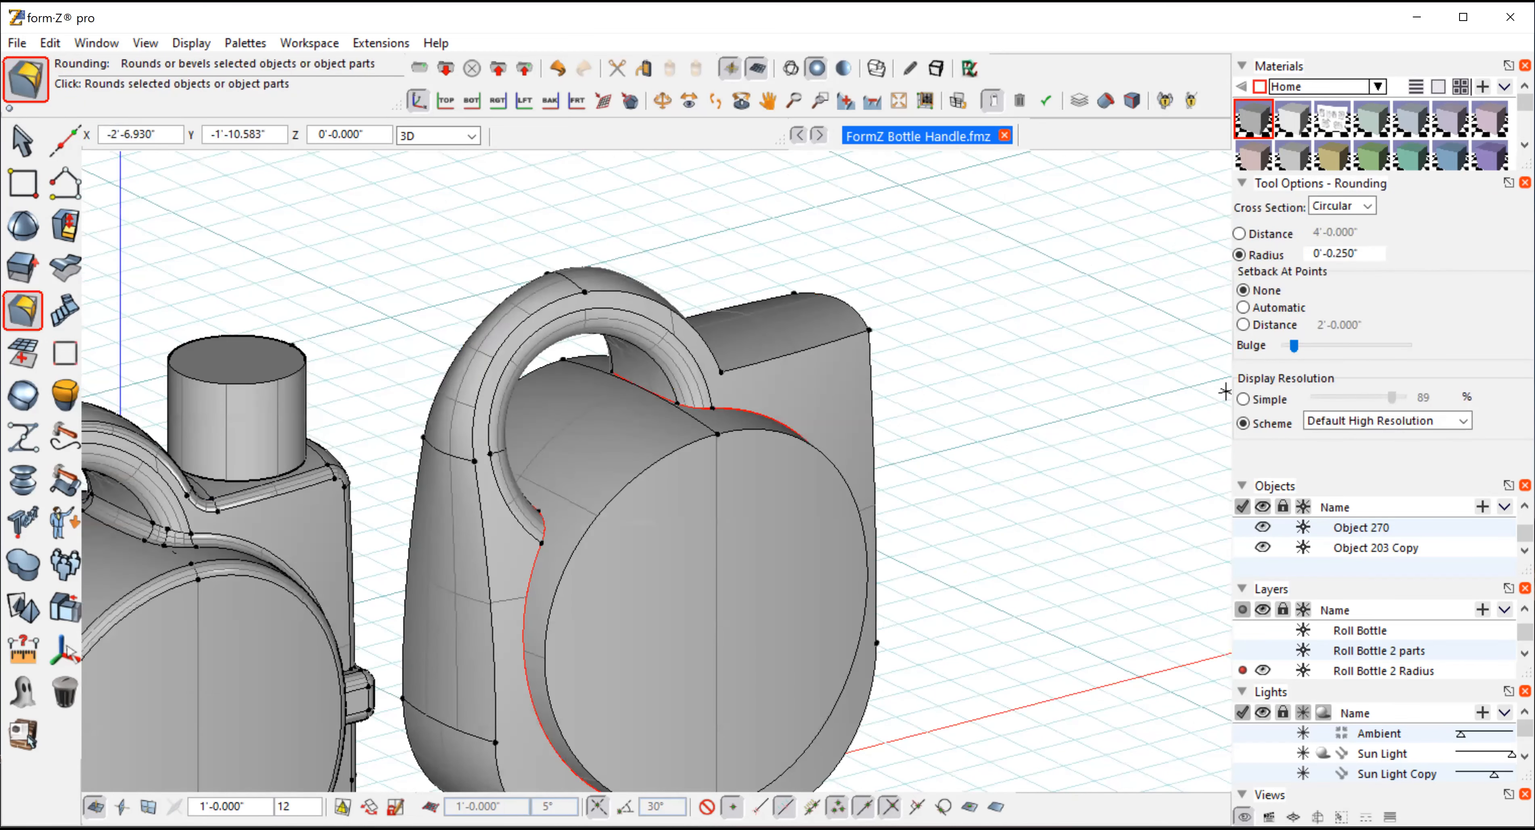
key(Tab)
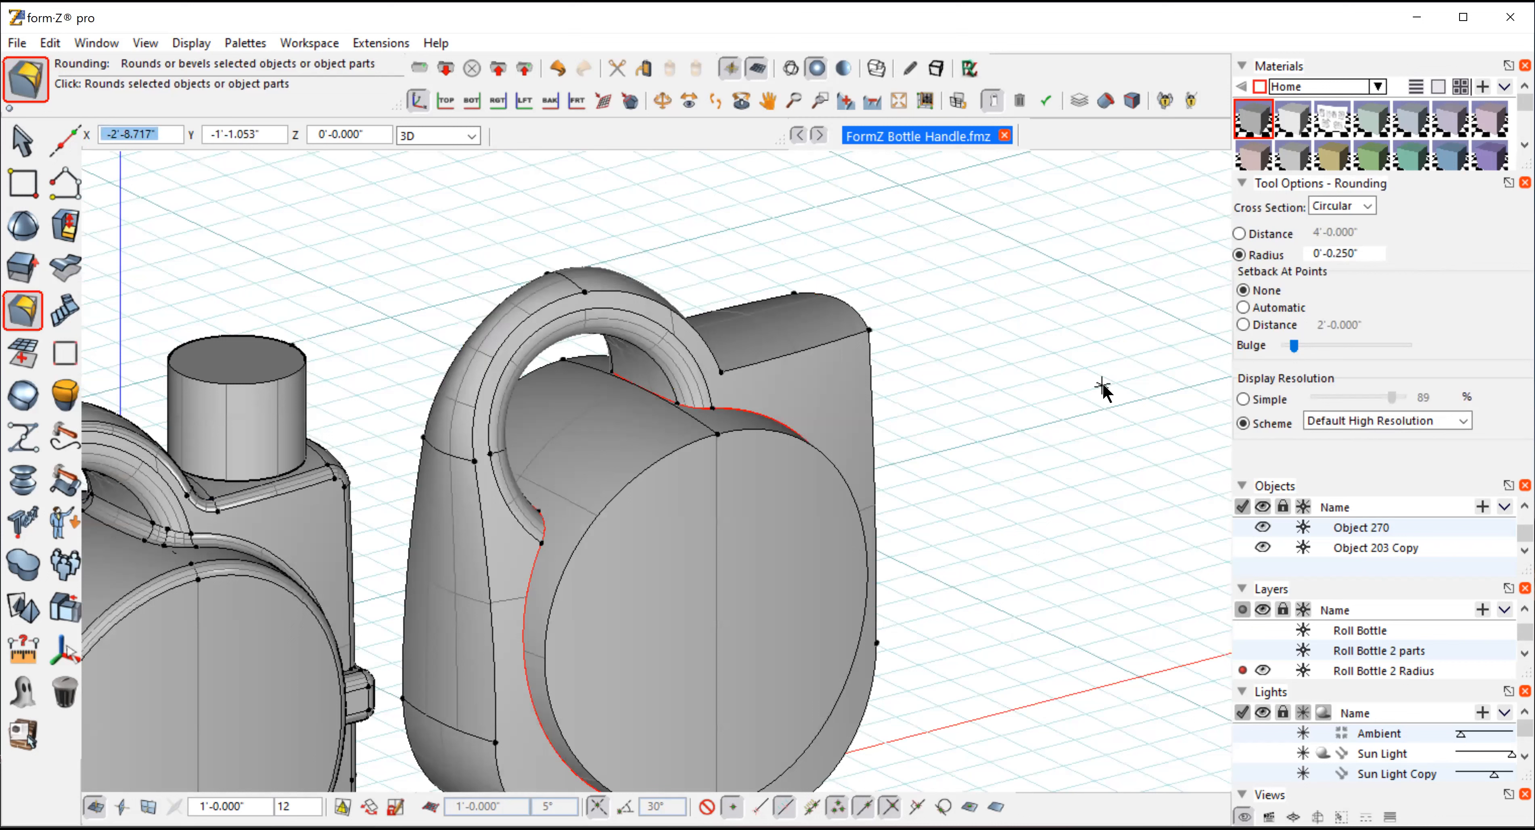
click(1102, 386)
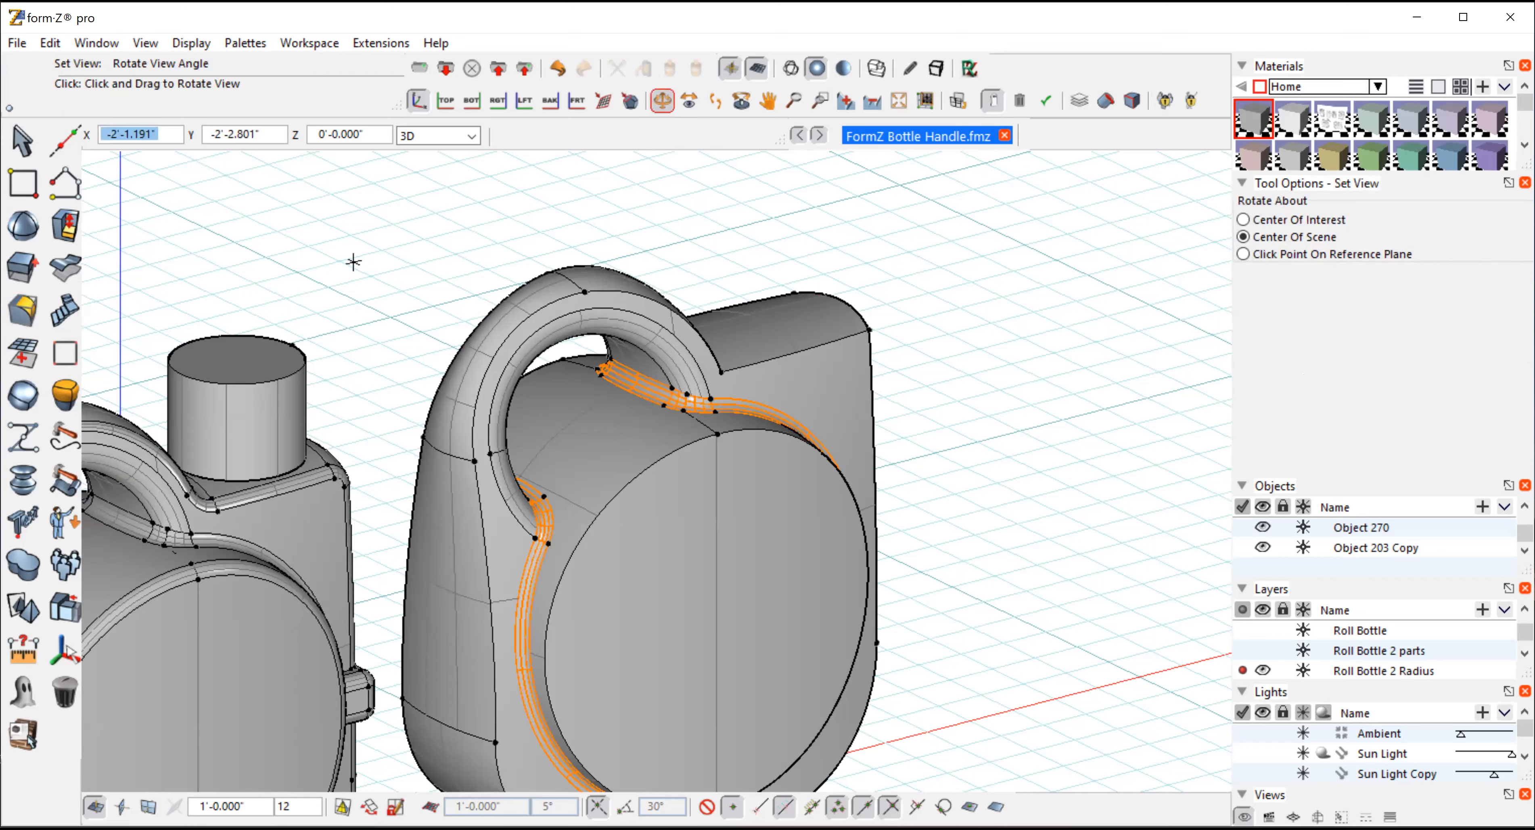
Step: Round the short top corner edge of the bottle's shoulder, on the side opposite the handle, with a 0.5" radius
drag(353, 260, 352, 247)
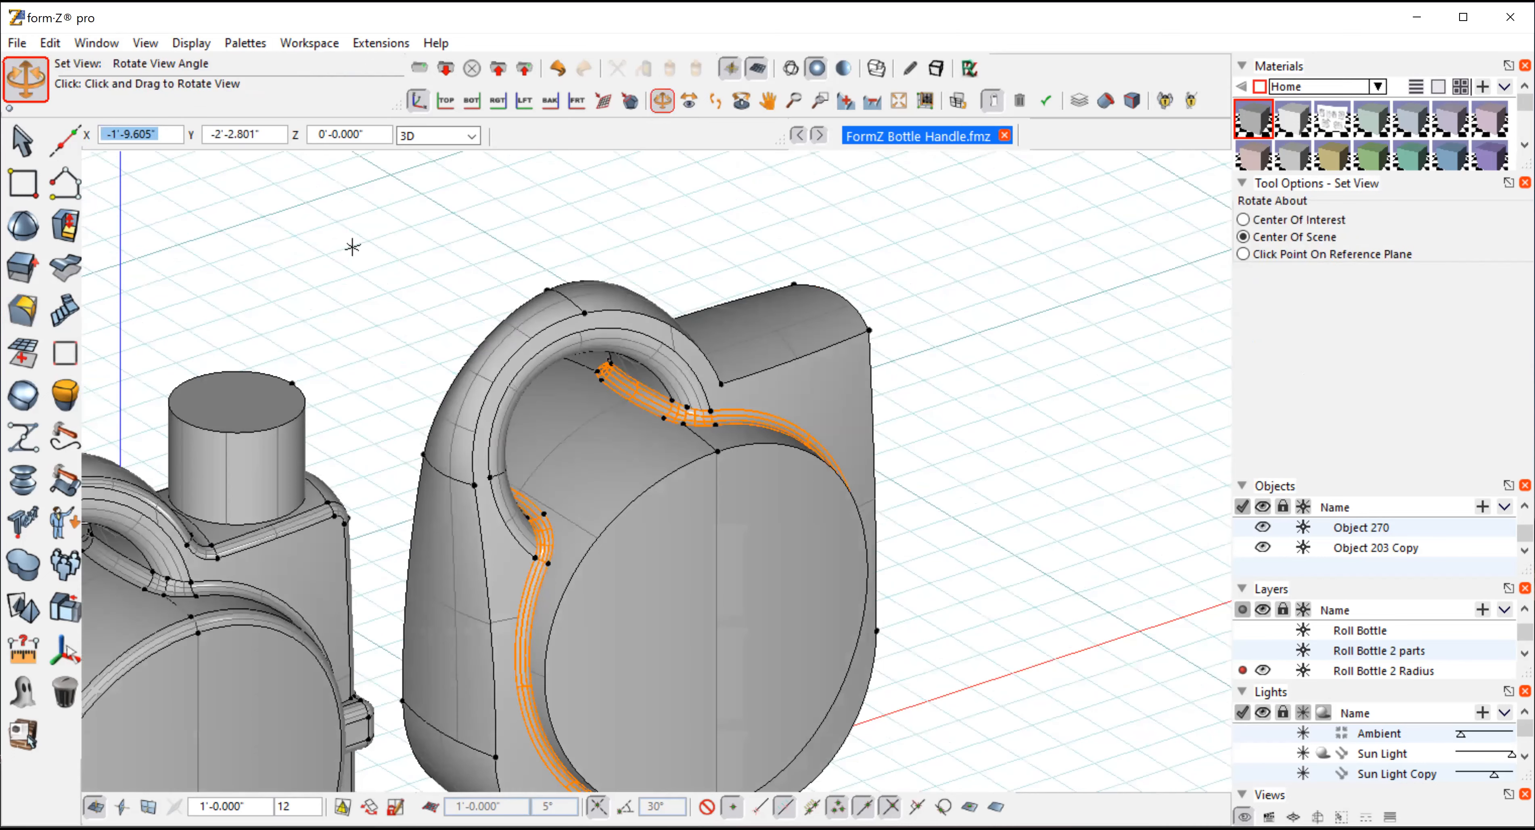
drag(353, 247, 1070, 286)
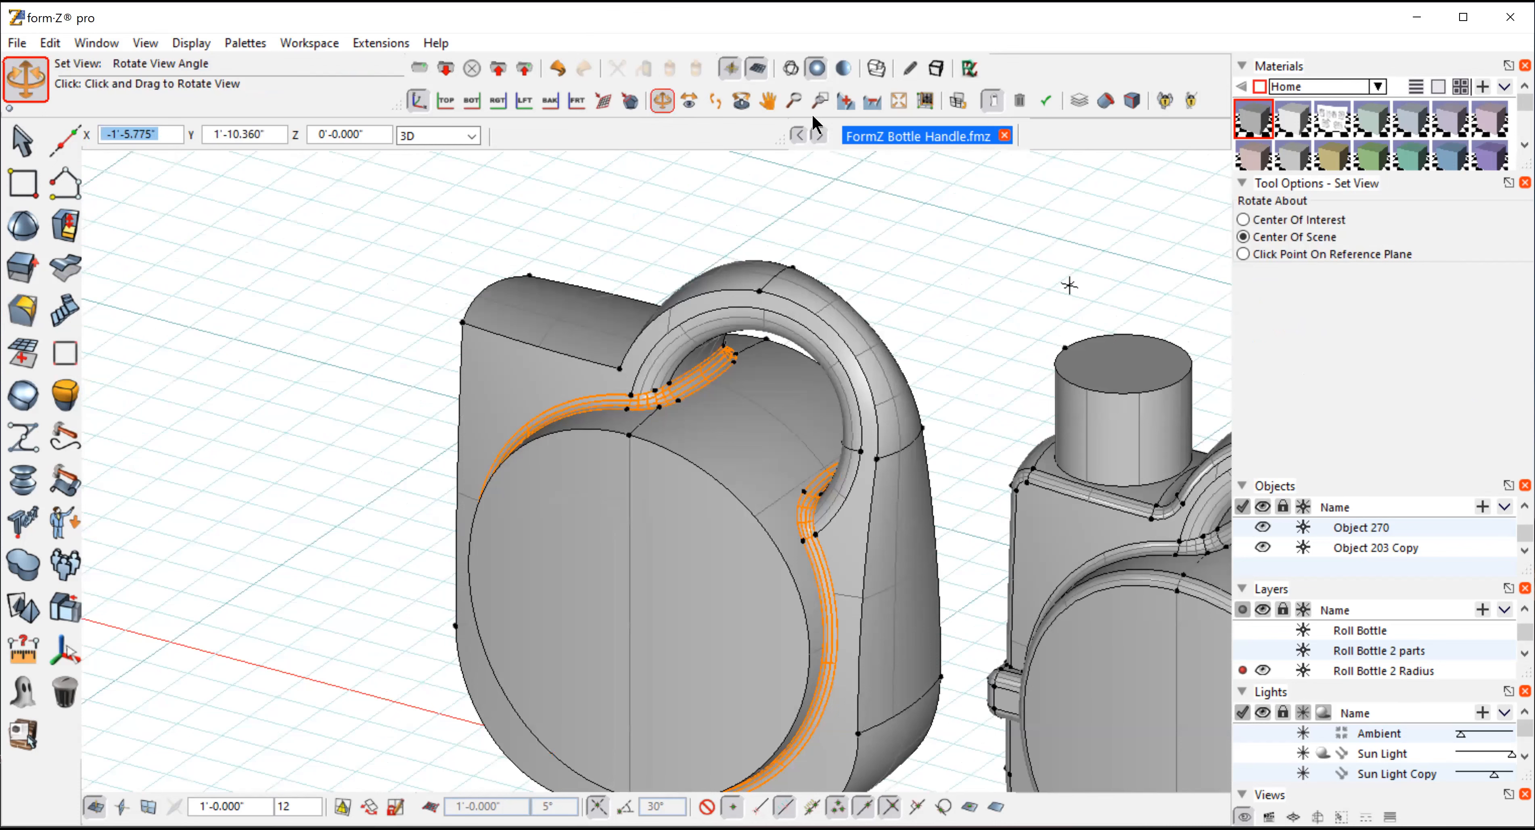
middle_drag(969, 284, 865, 283)
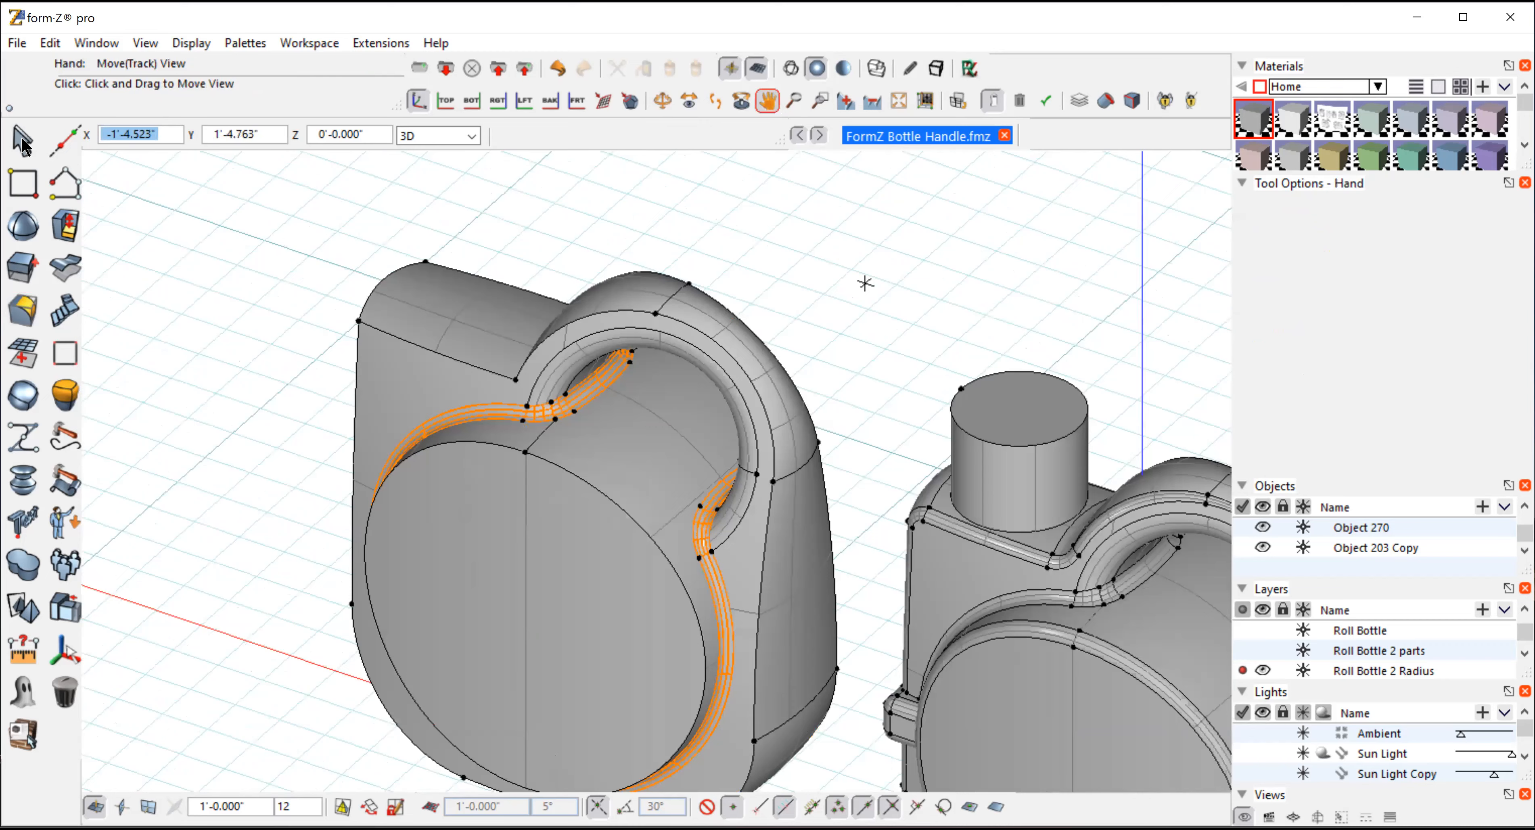
middle_drag(865, 284, 754, 239)
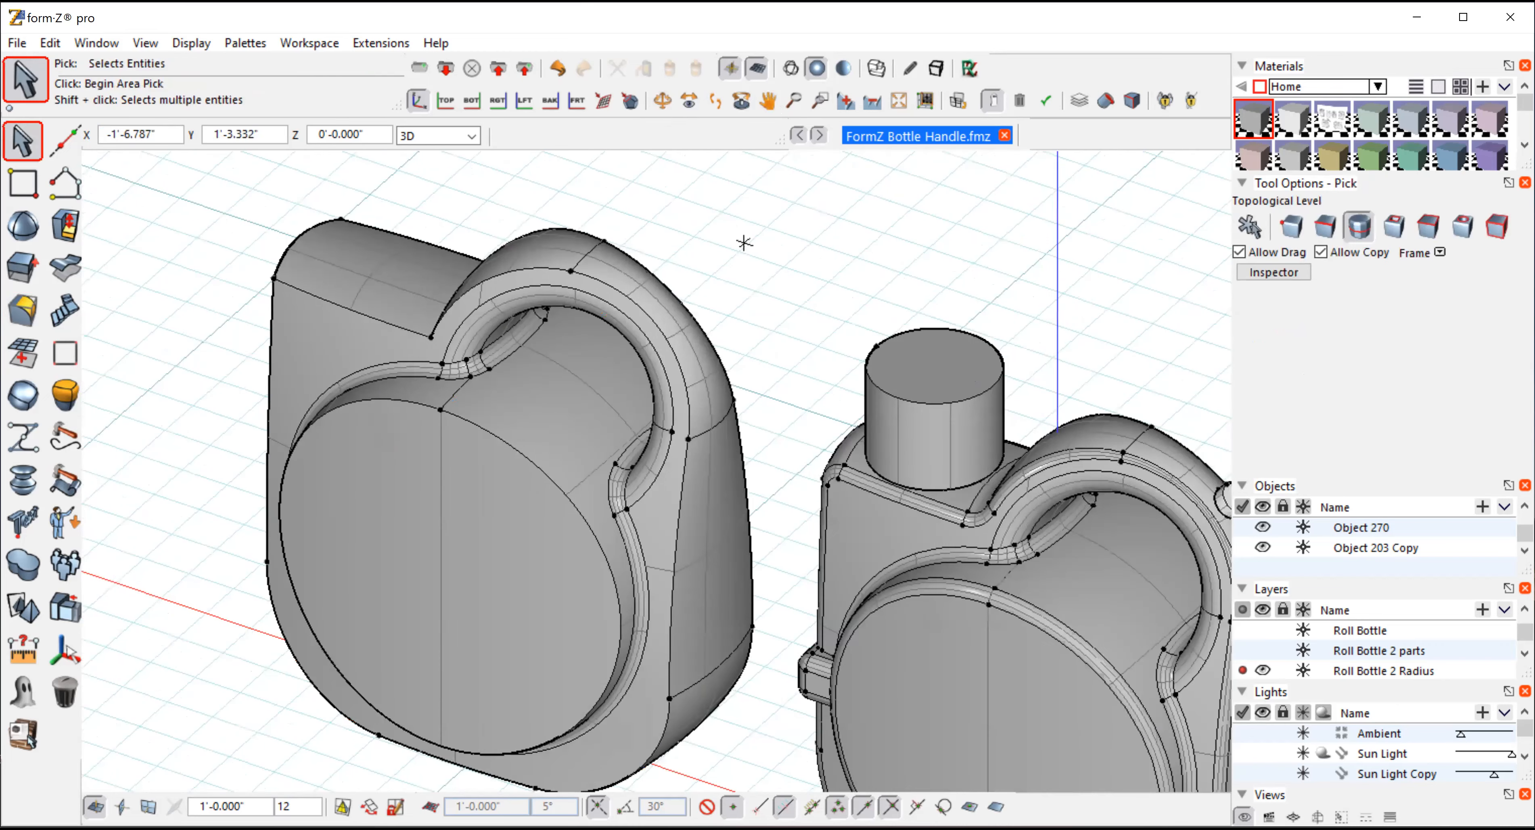
click(23, 182)
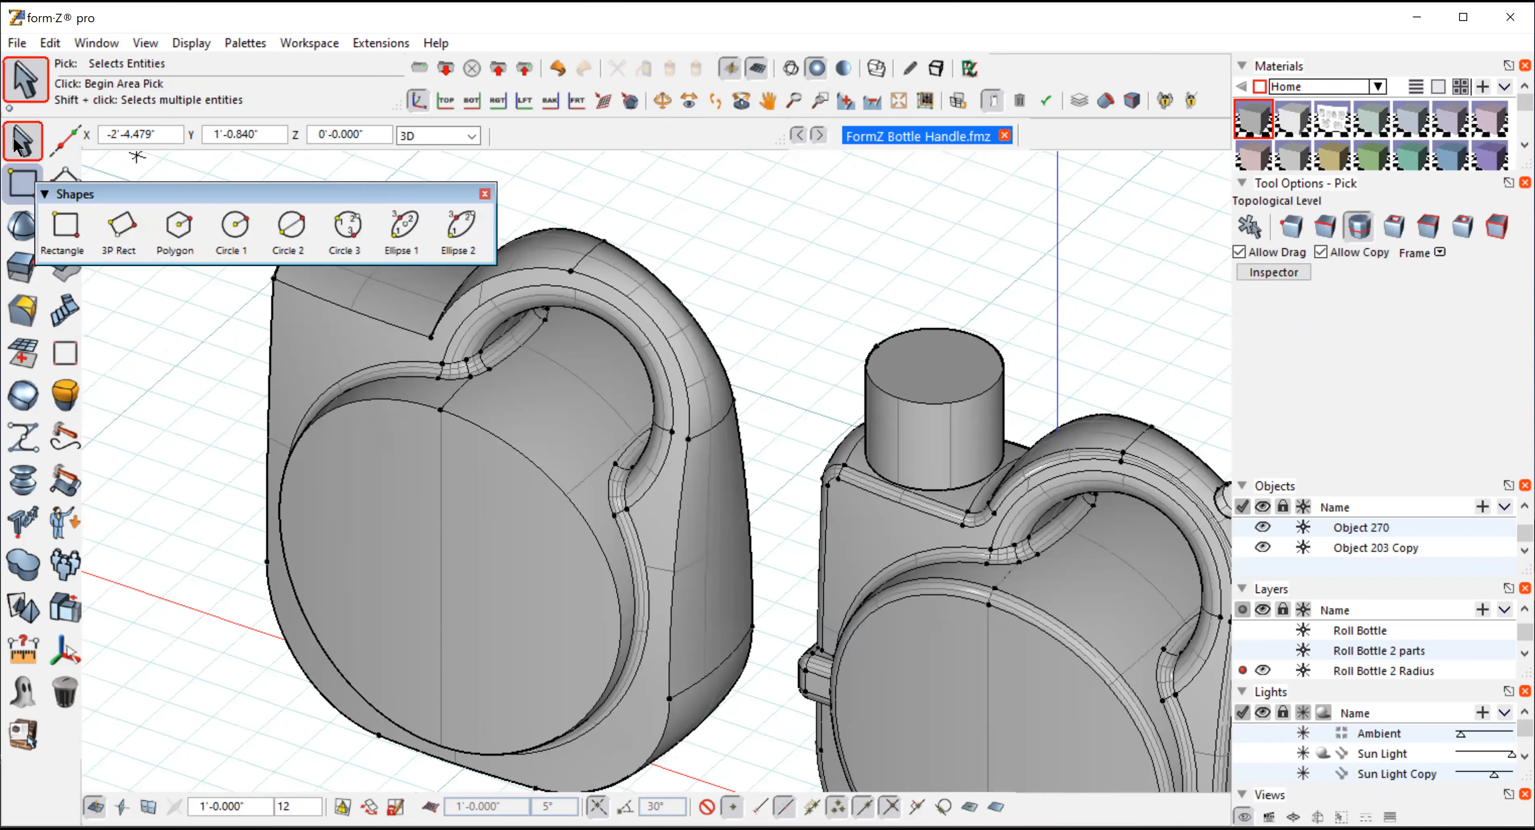
click(17, 144)
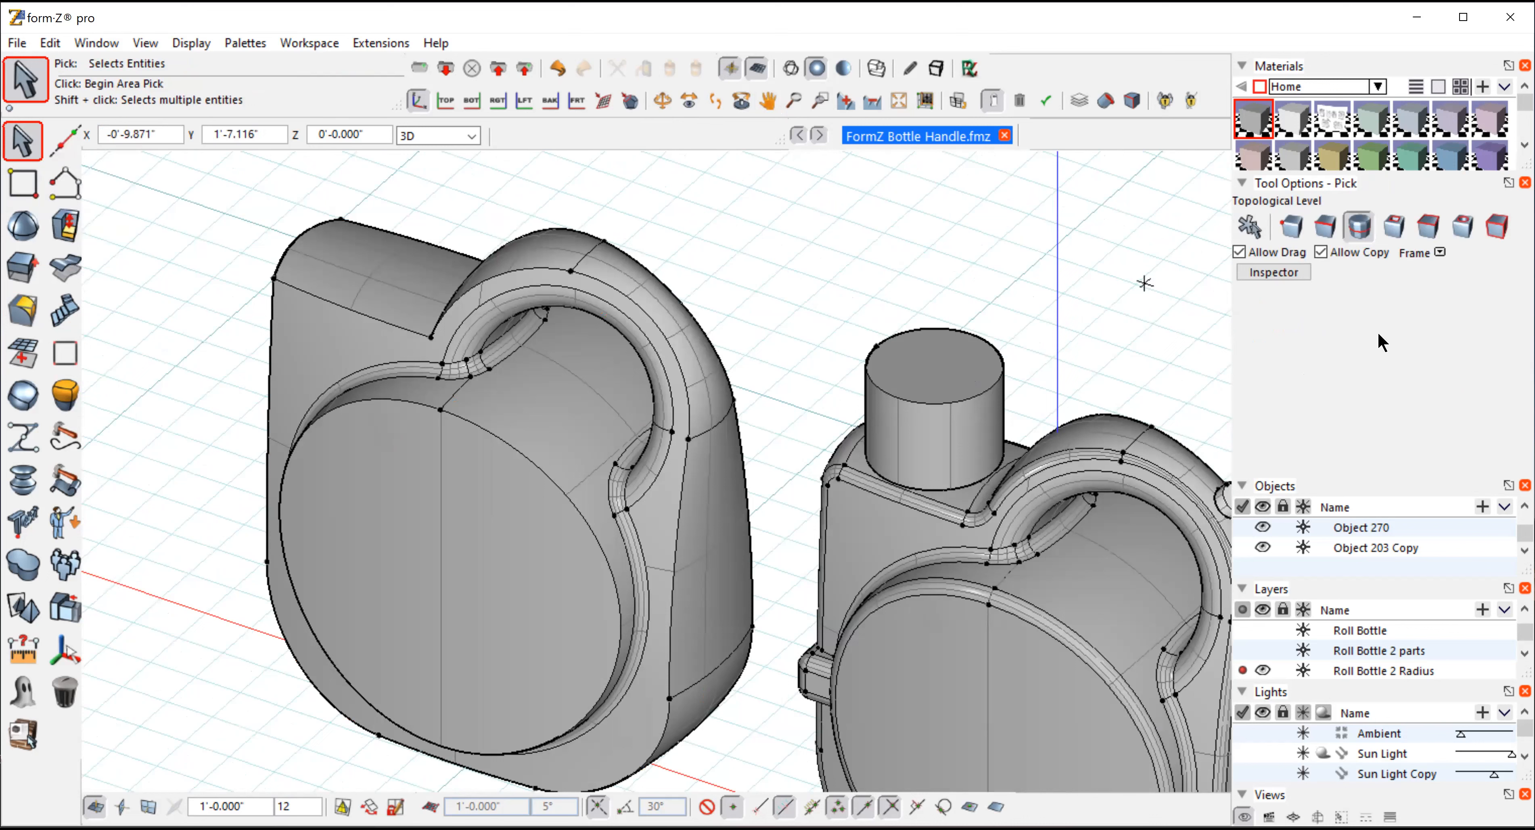
click(1321, 225)
click(662, 101)
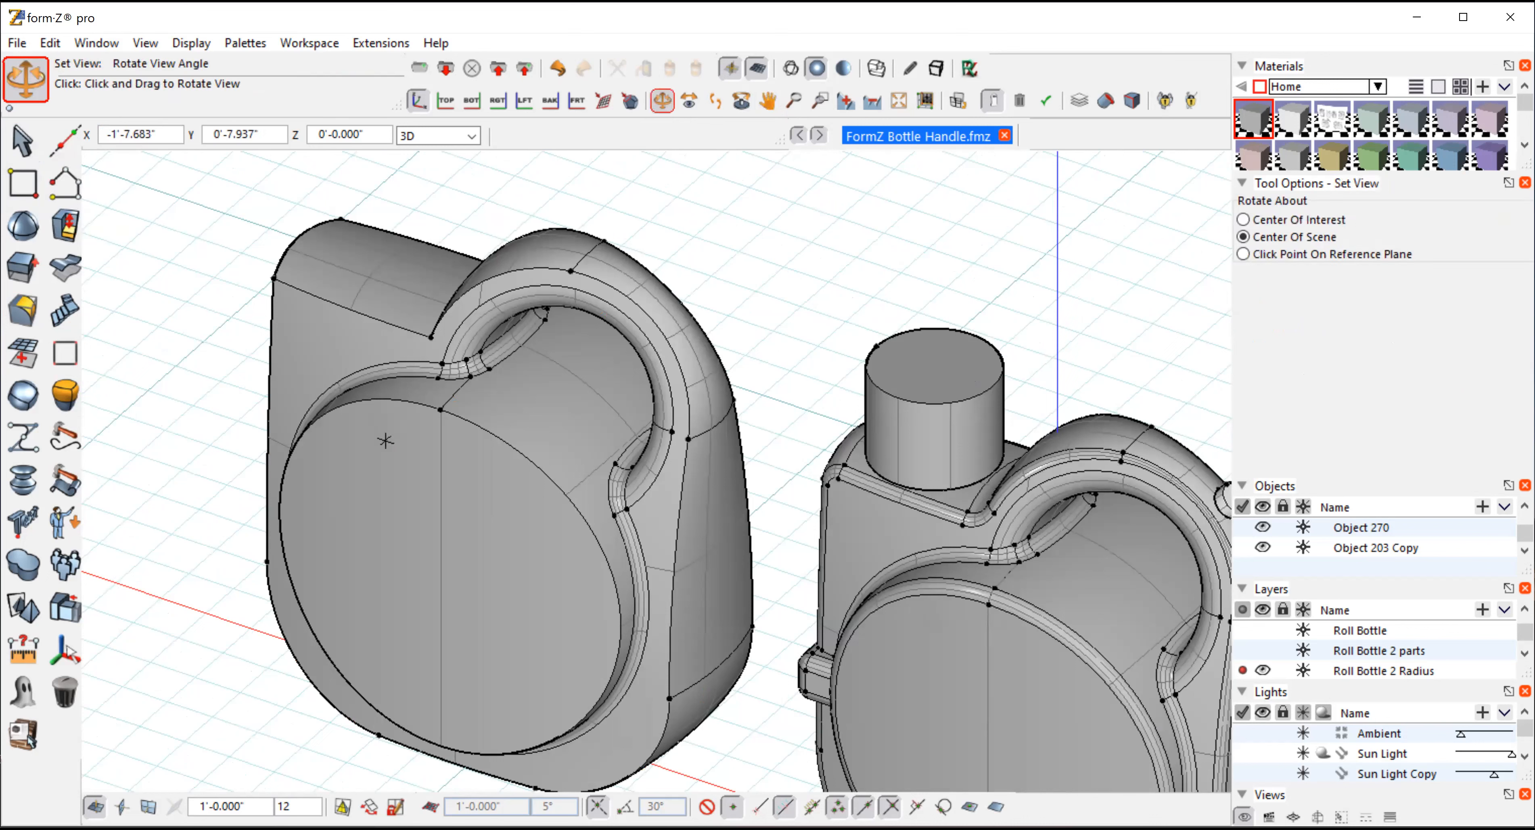
drag(343, 462, 335, 482)
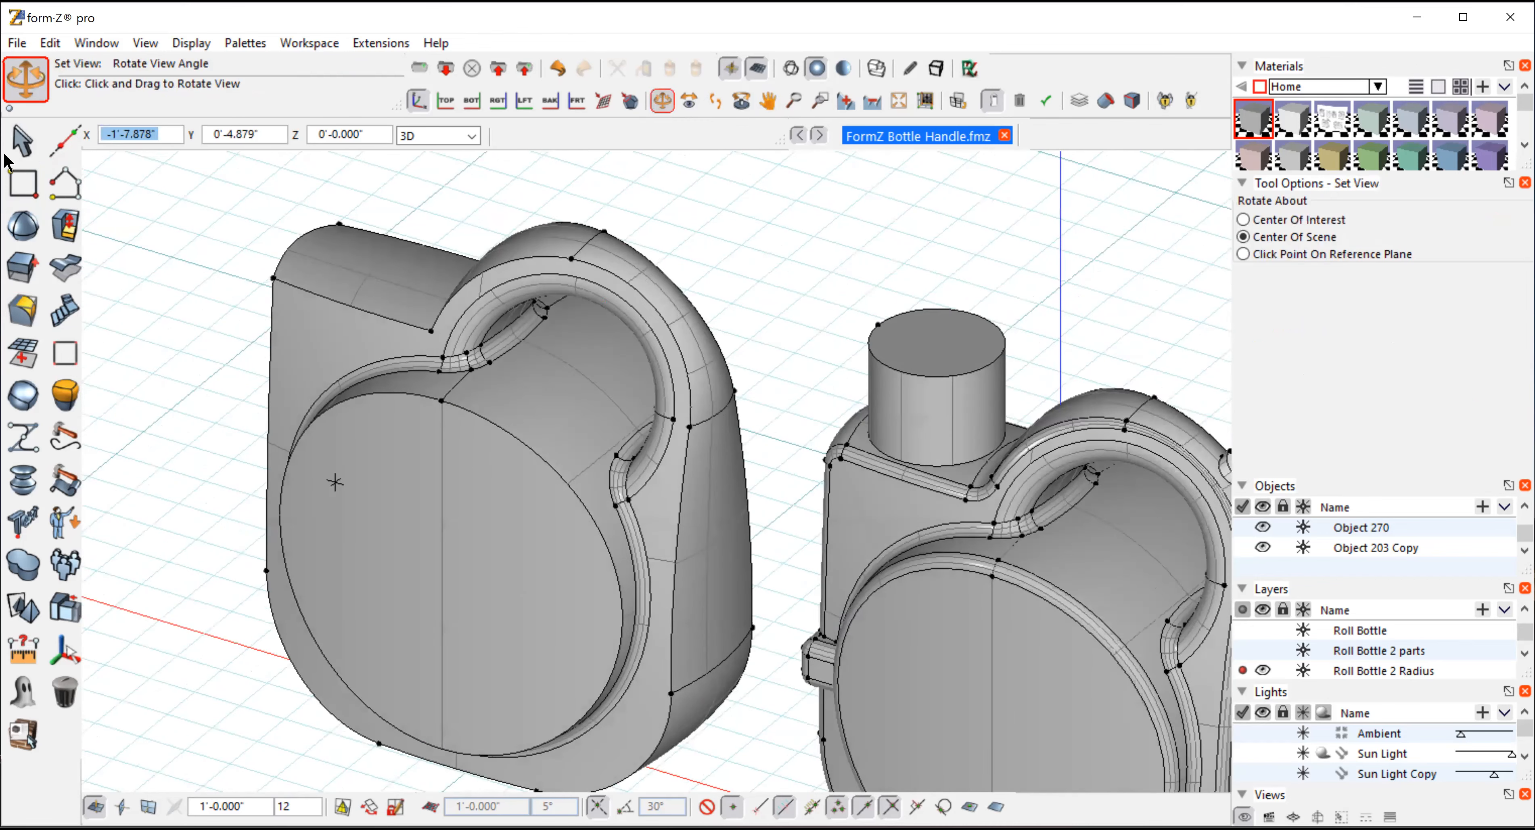
click(23, 143)
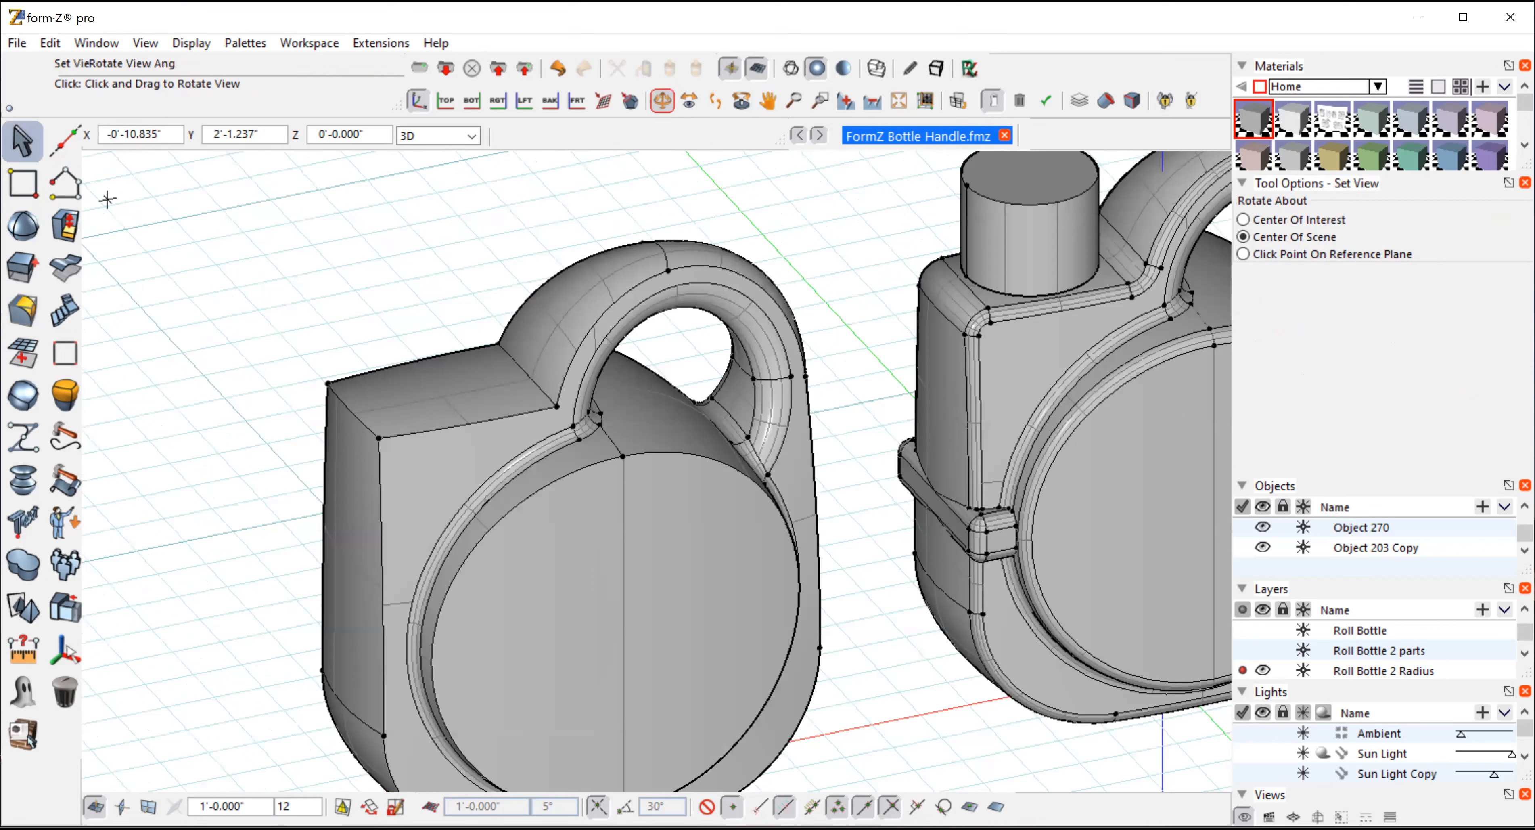
click(364, 427)
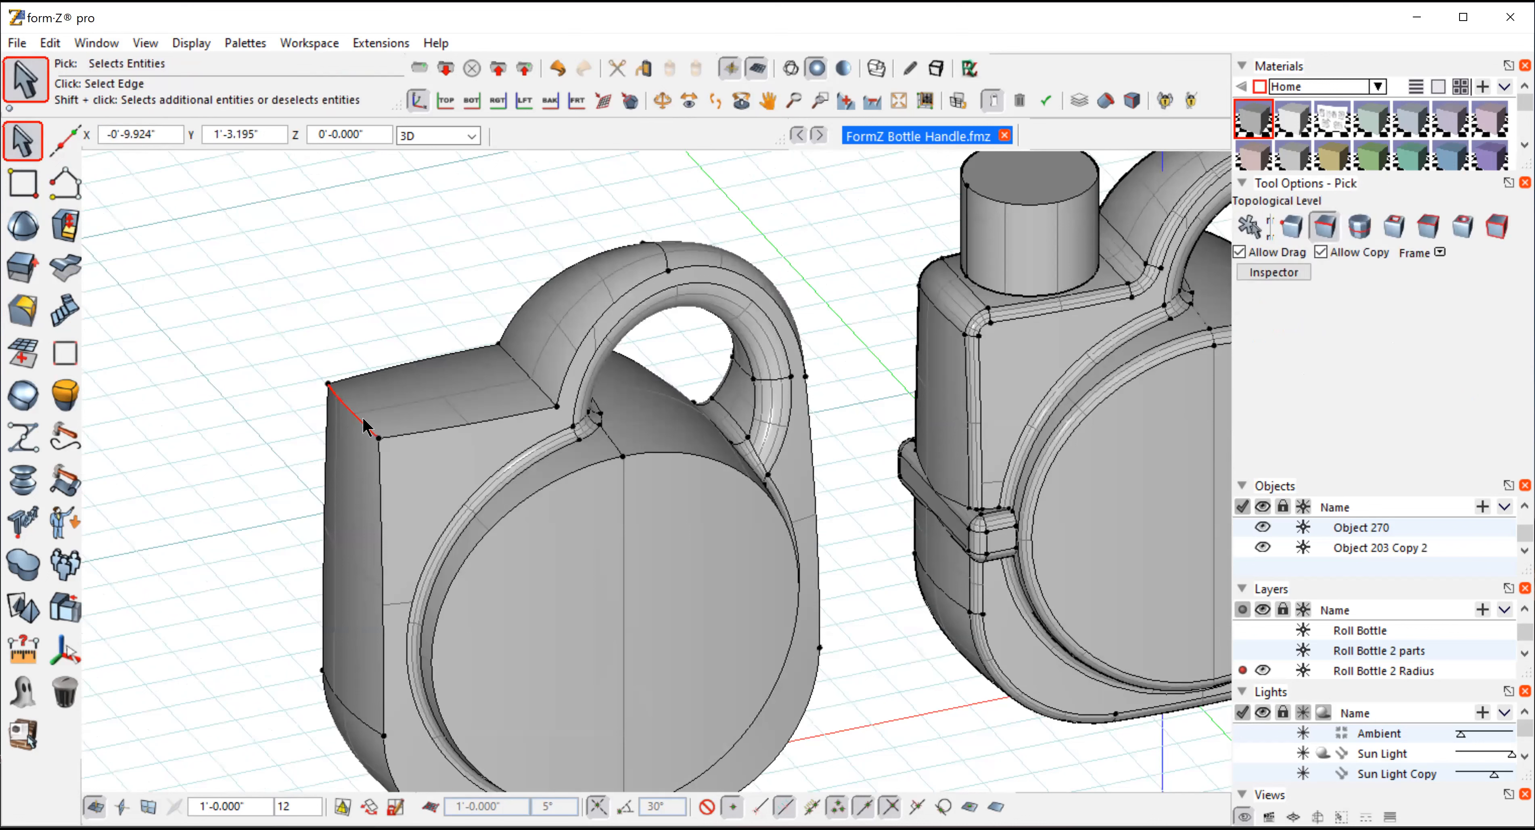
click(24, 311)
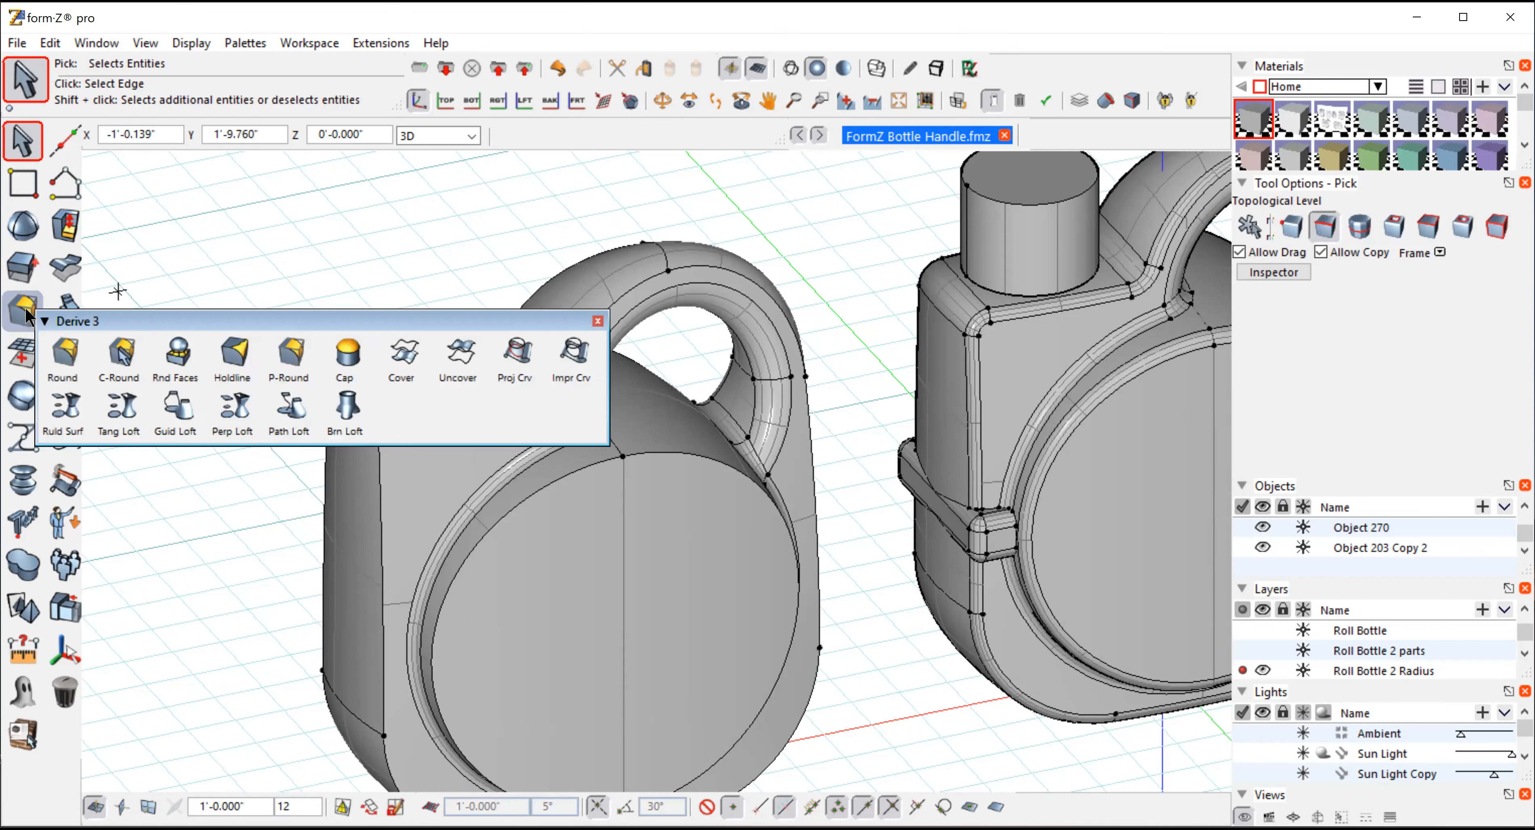
double_click(1377, 253)
key(BackSpace)
text(.5)
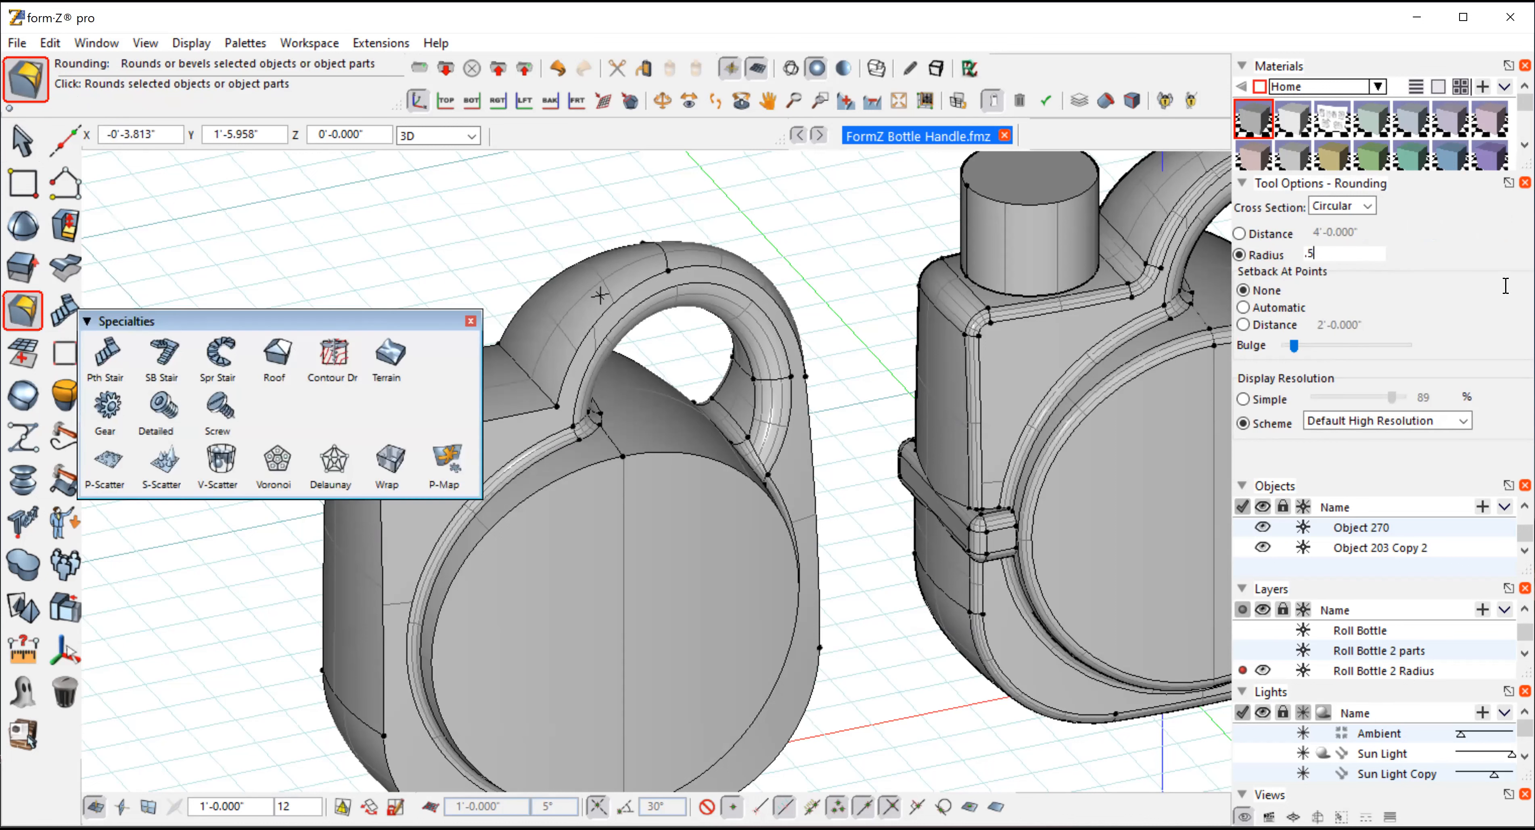
key(Return)
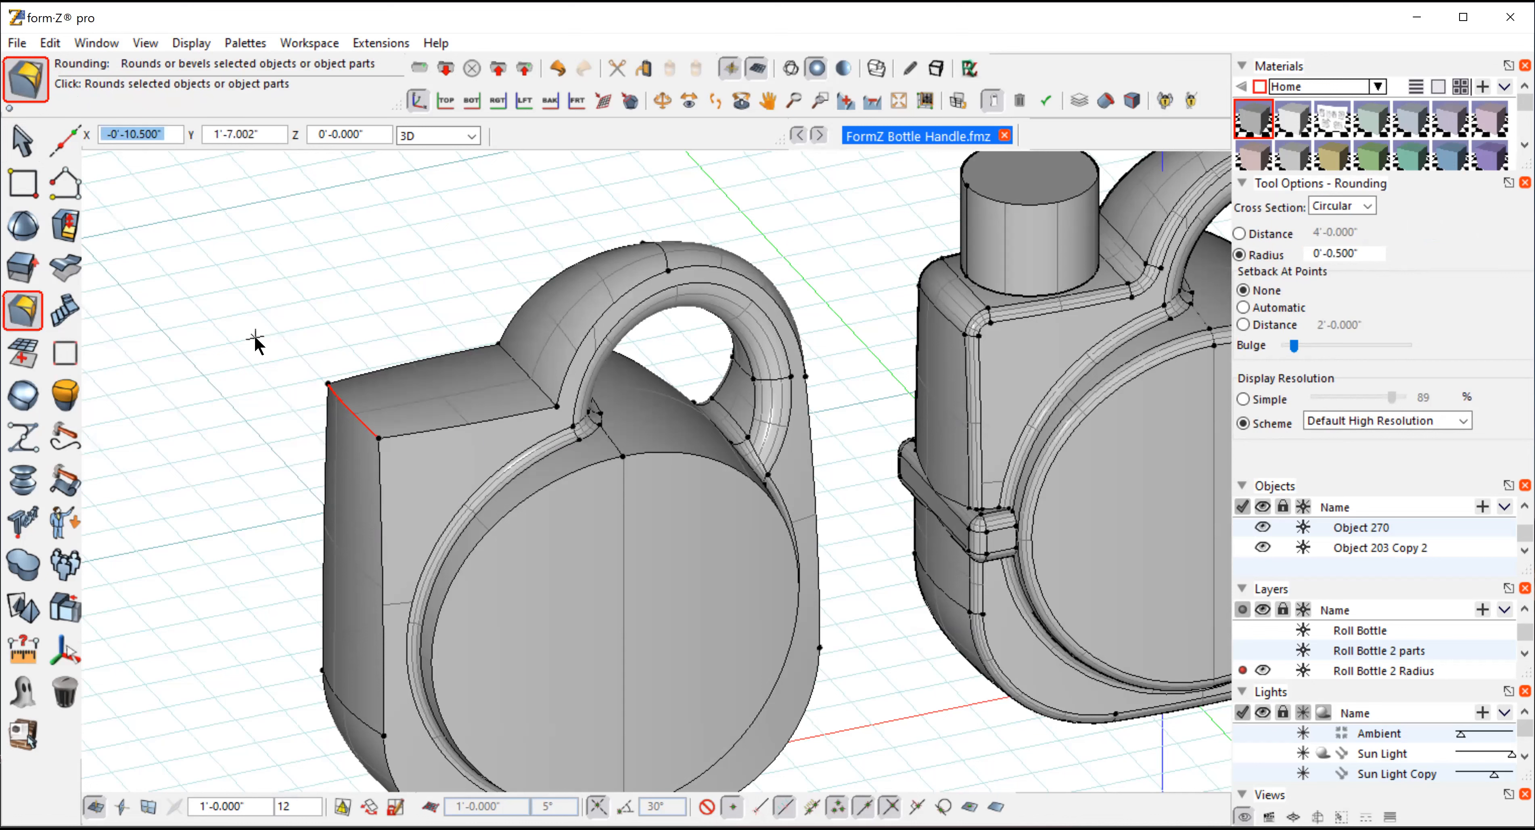
click(255, 338)
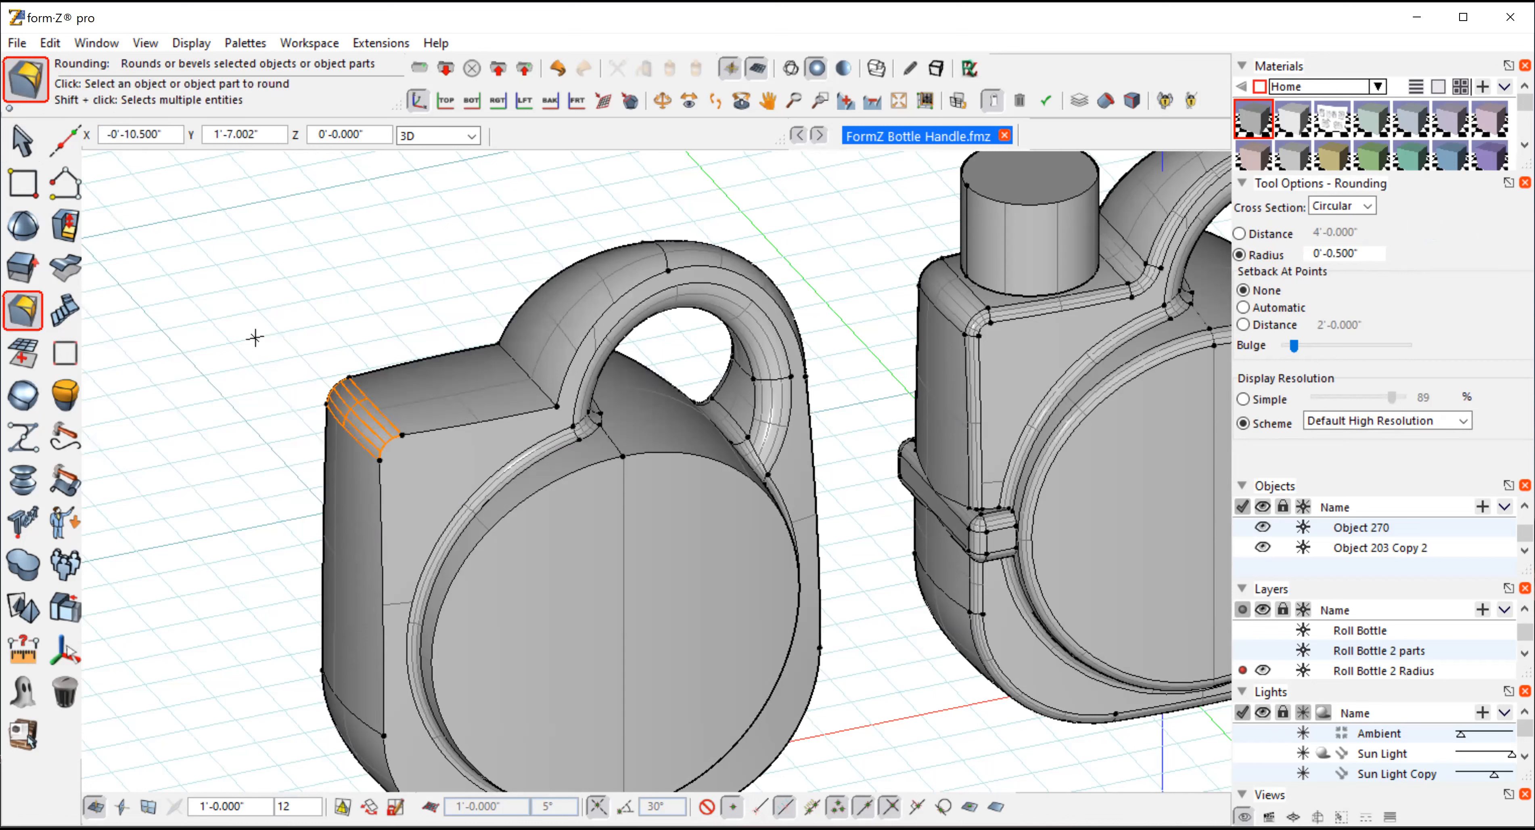
Step: Round the front and rear outer outlines of the bottle body and handle together with a 0.25" radius
click(22, 140)
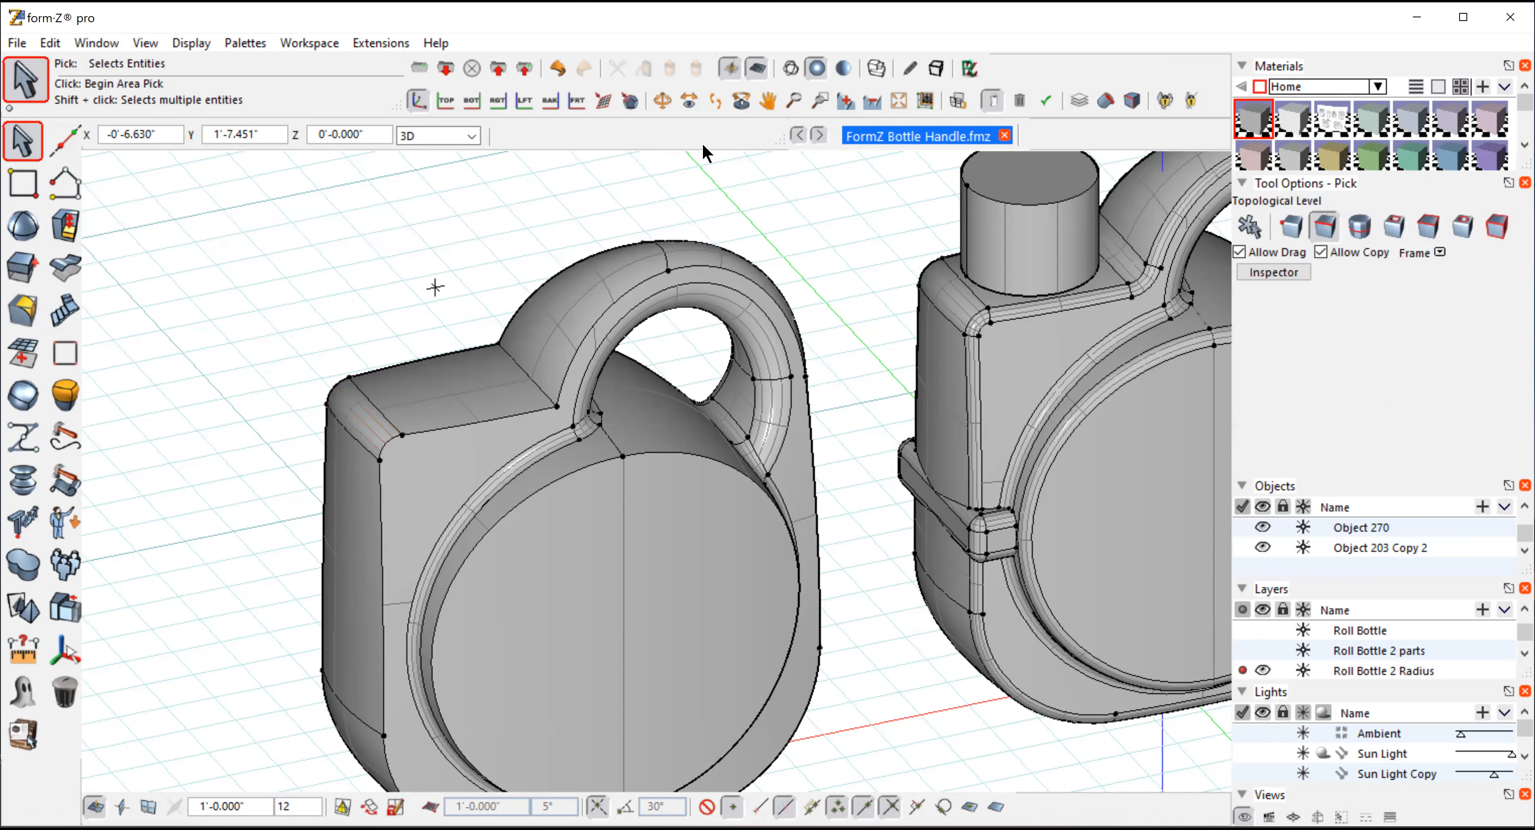
click(662, 100)
drag(886, 570, 578, 535)
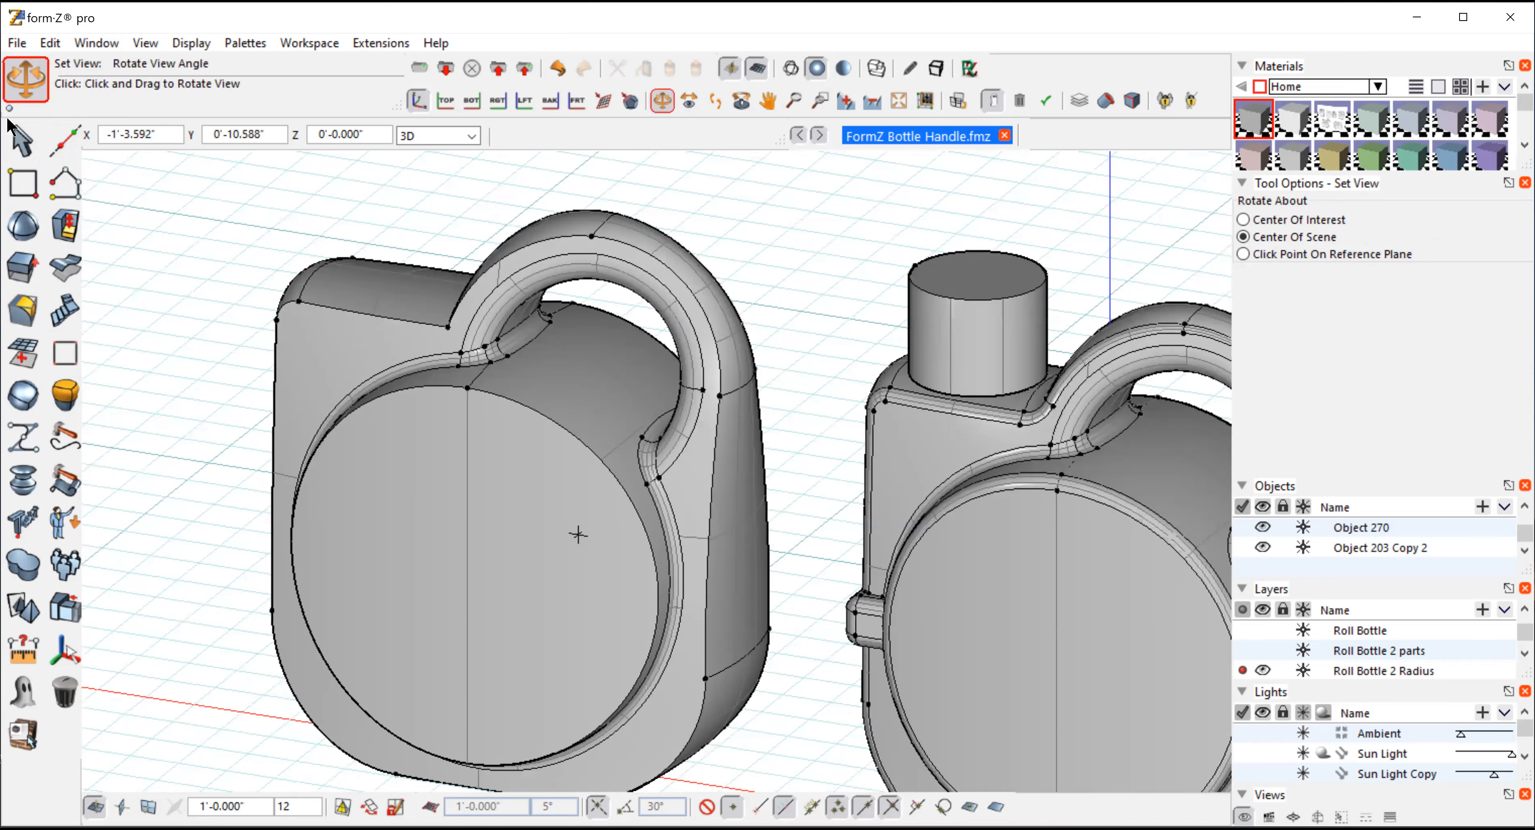
click(23, 141)
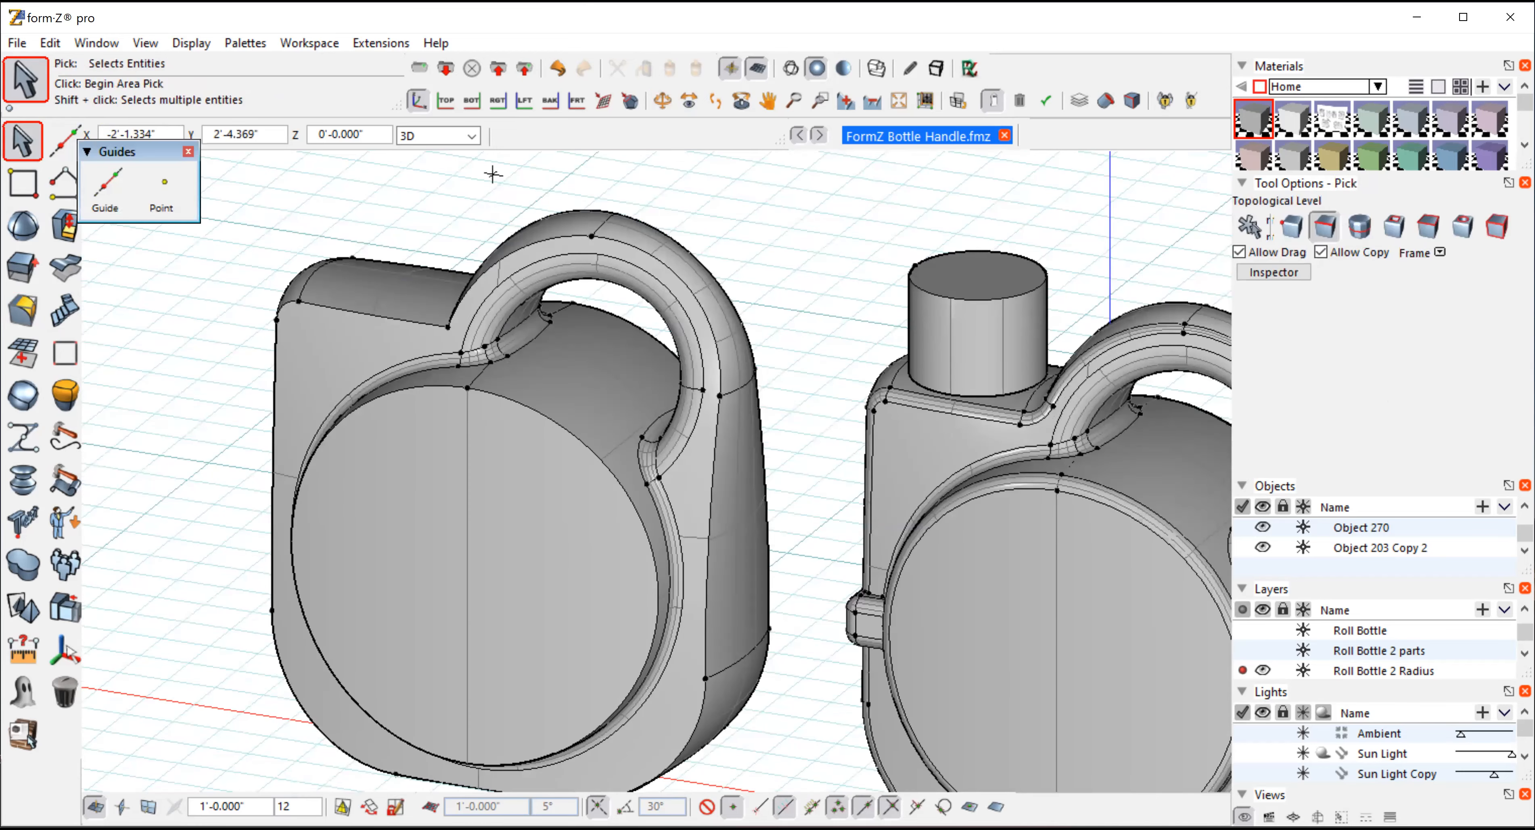
click(1360, 230)
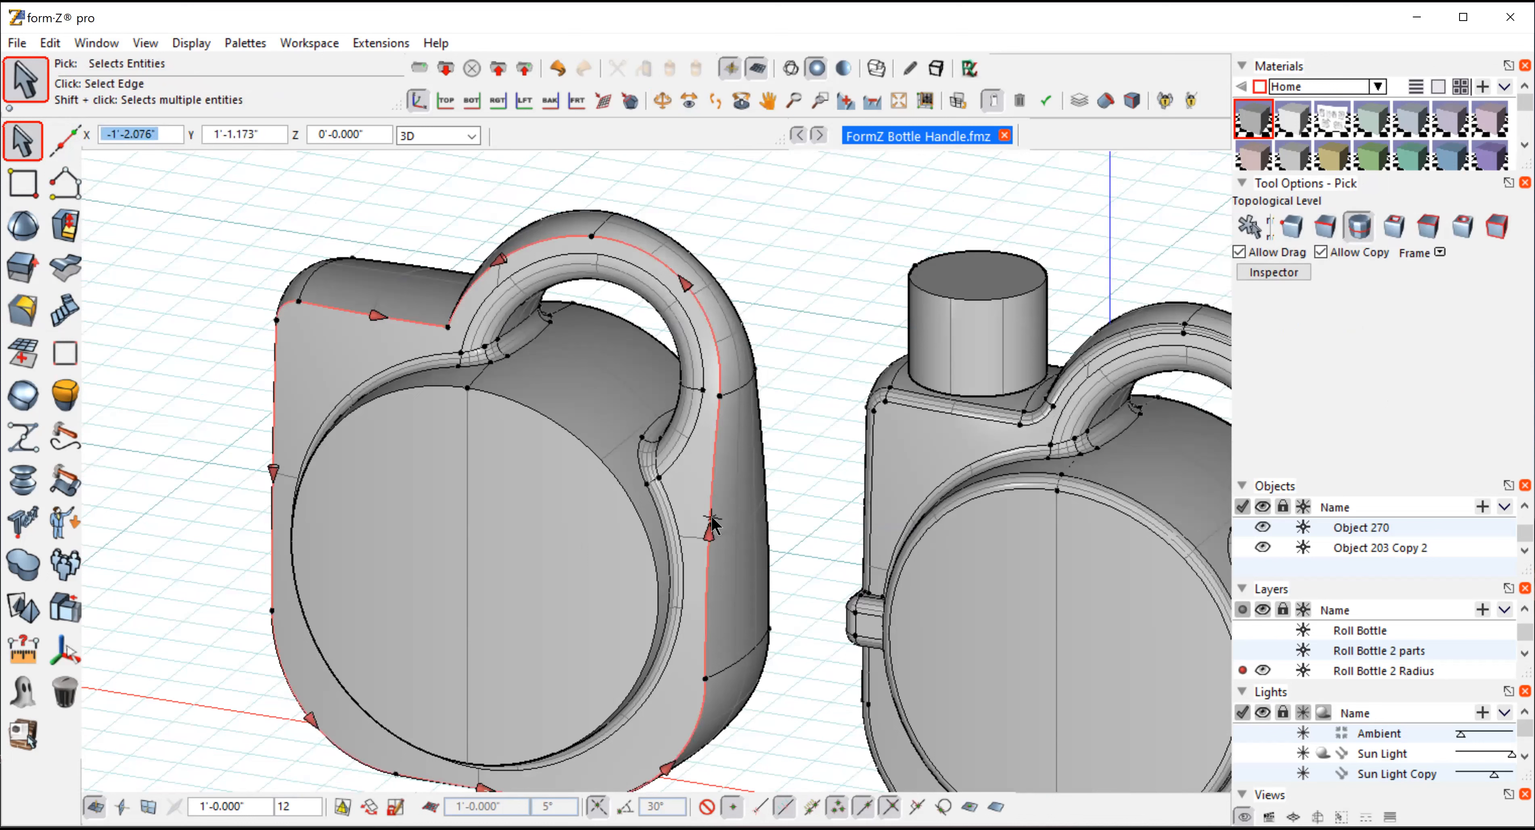
click(759, 462)
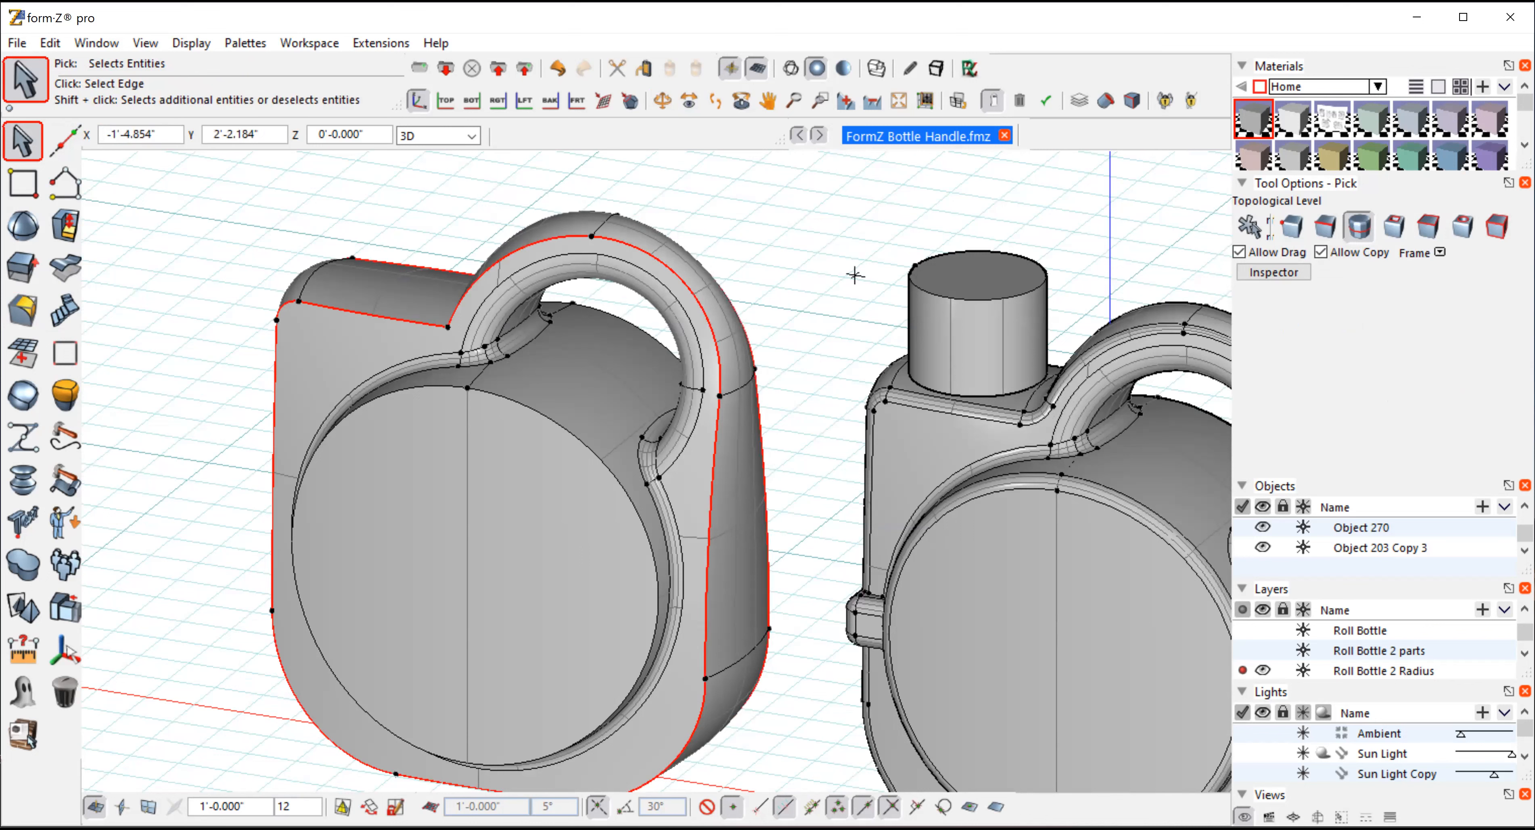
click(22, 310)
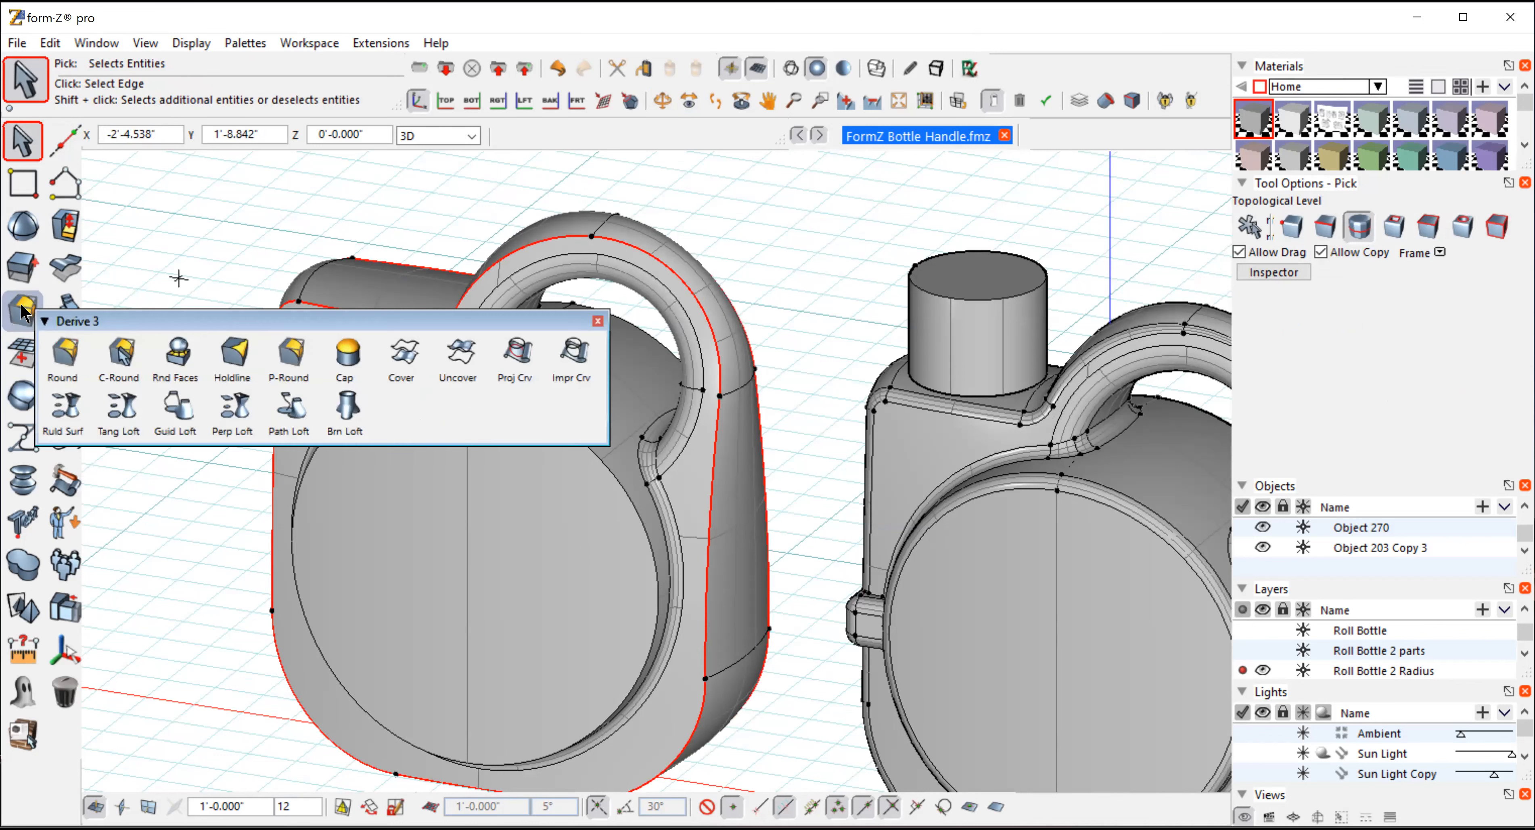
click(233, 352)
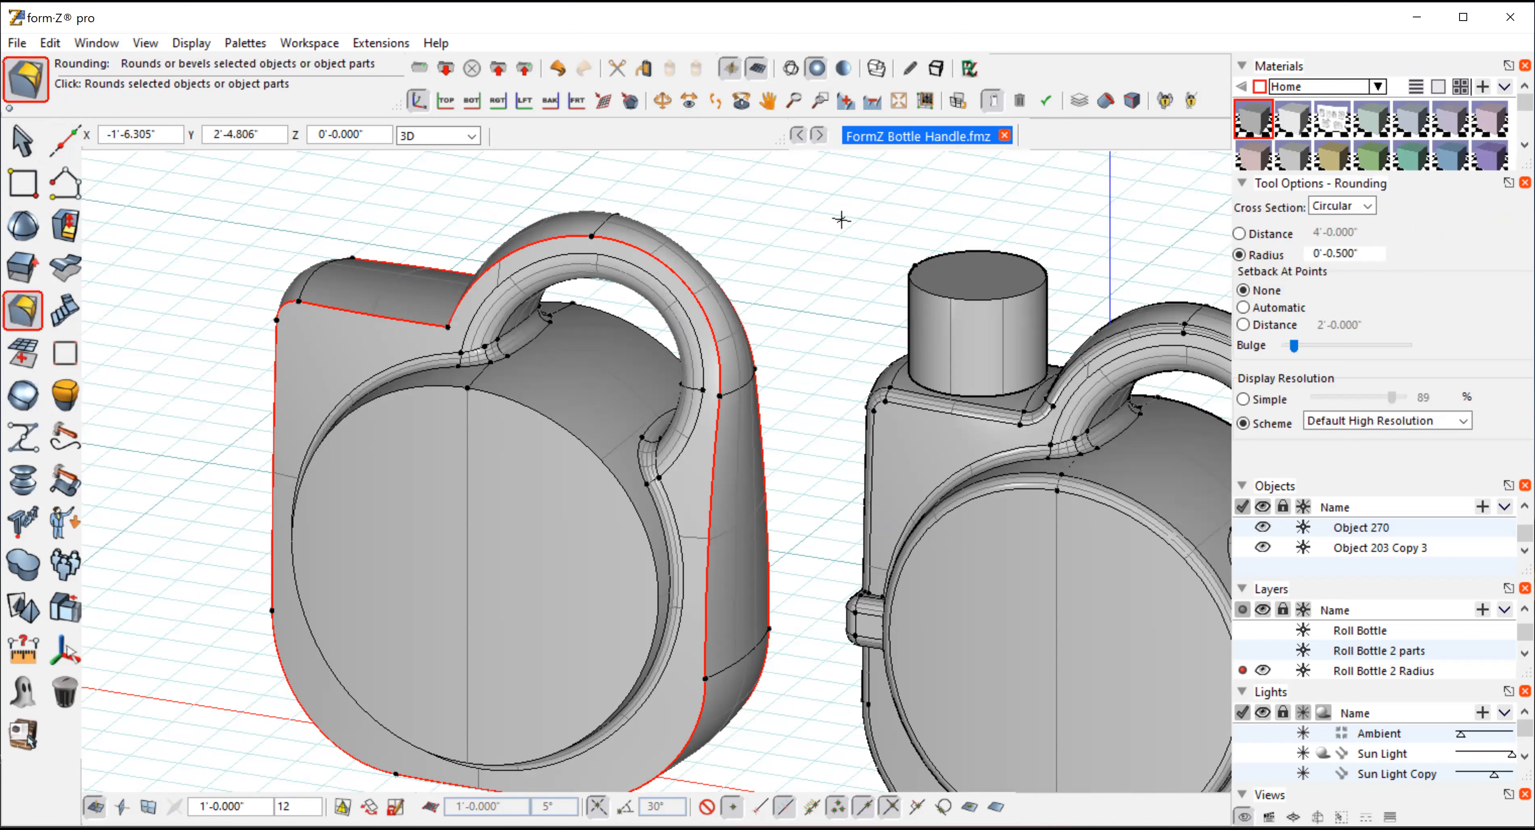
click(1381, 253)
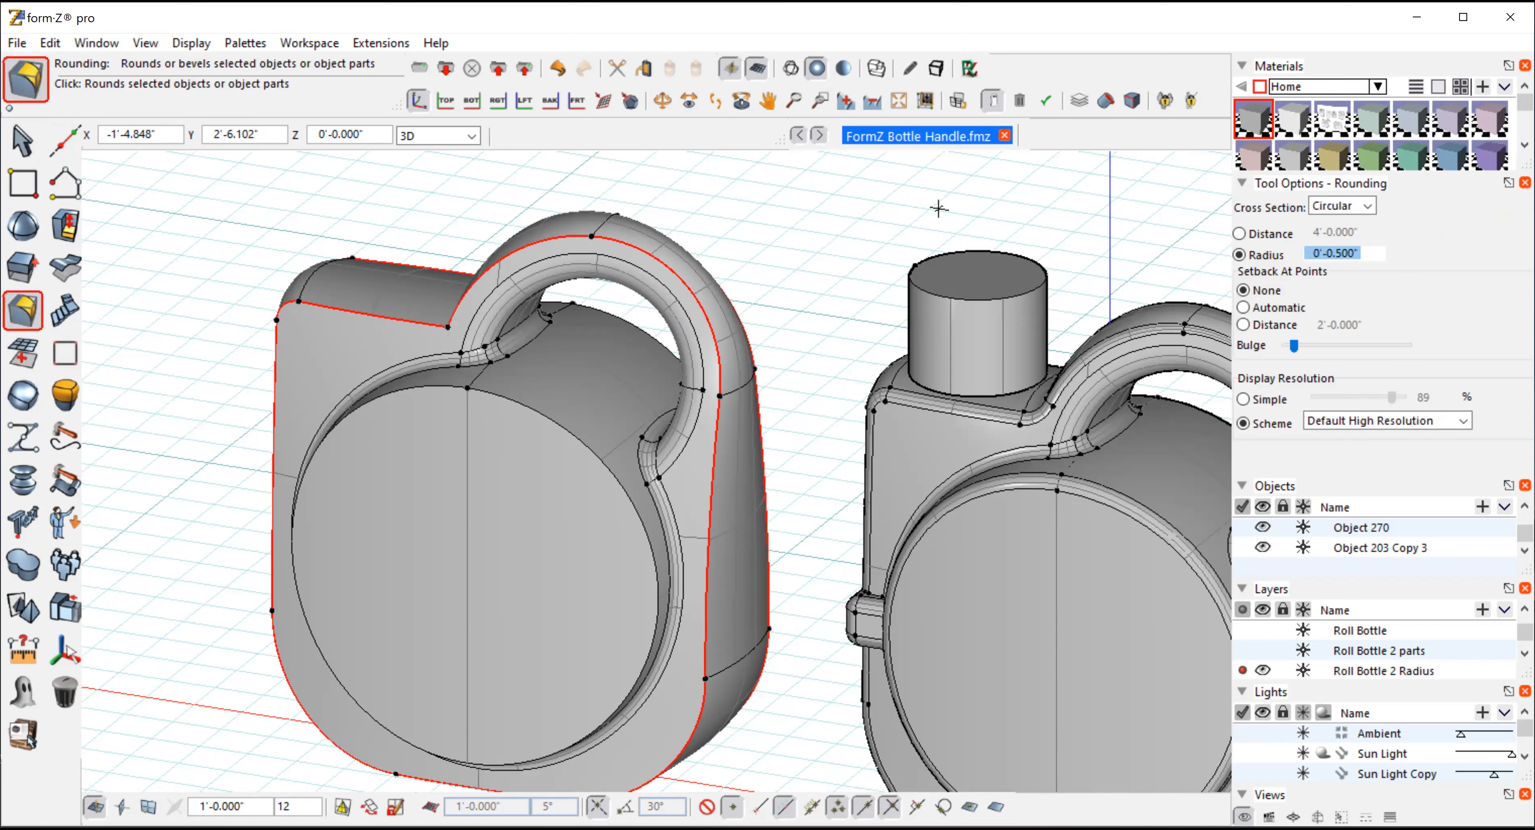
key(BackSpace)
text(.25)
key(Return)
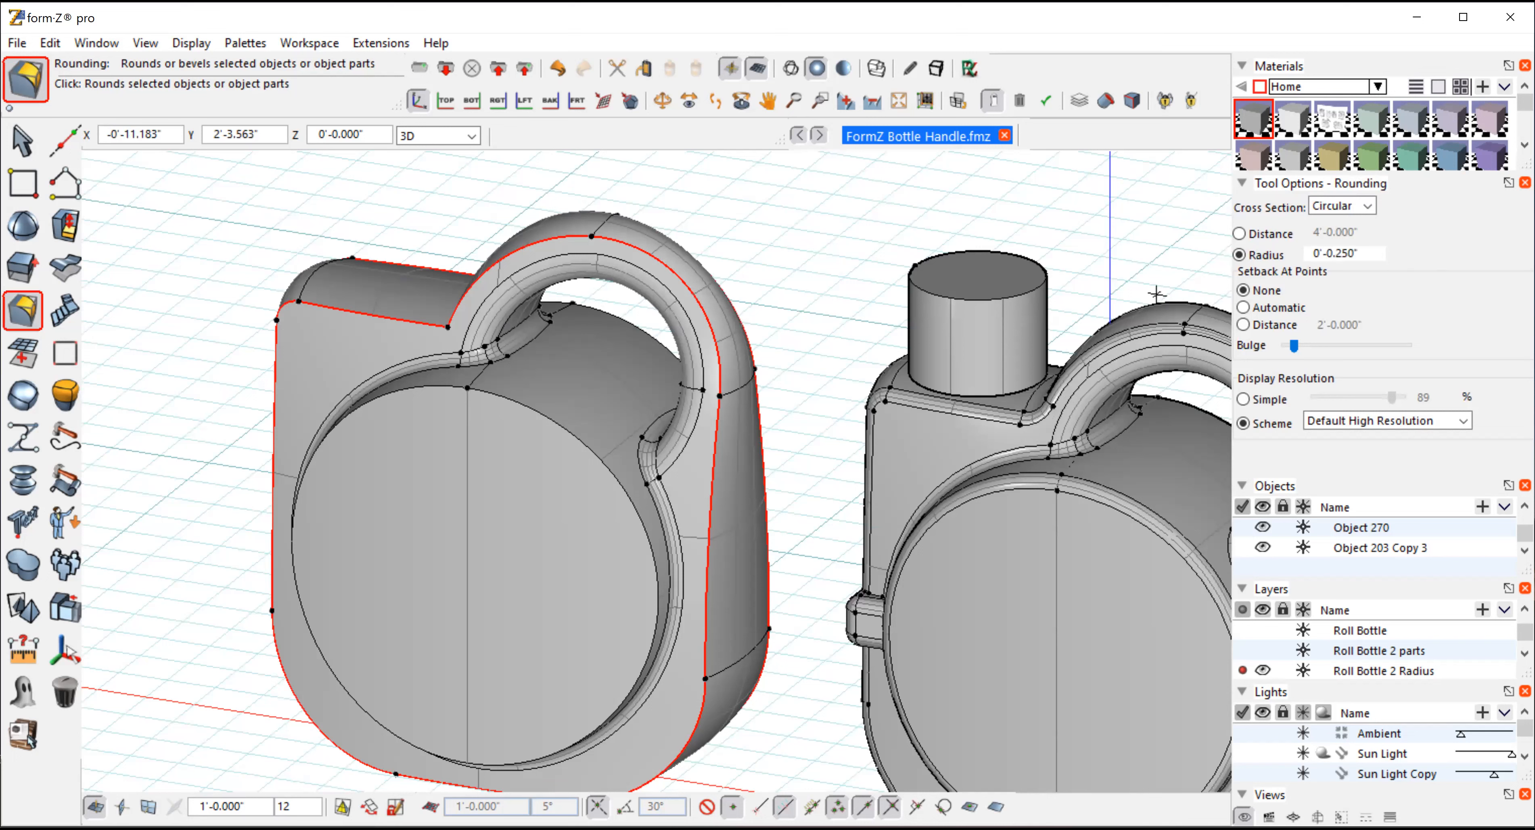
click(873, 256)
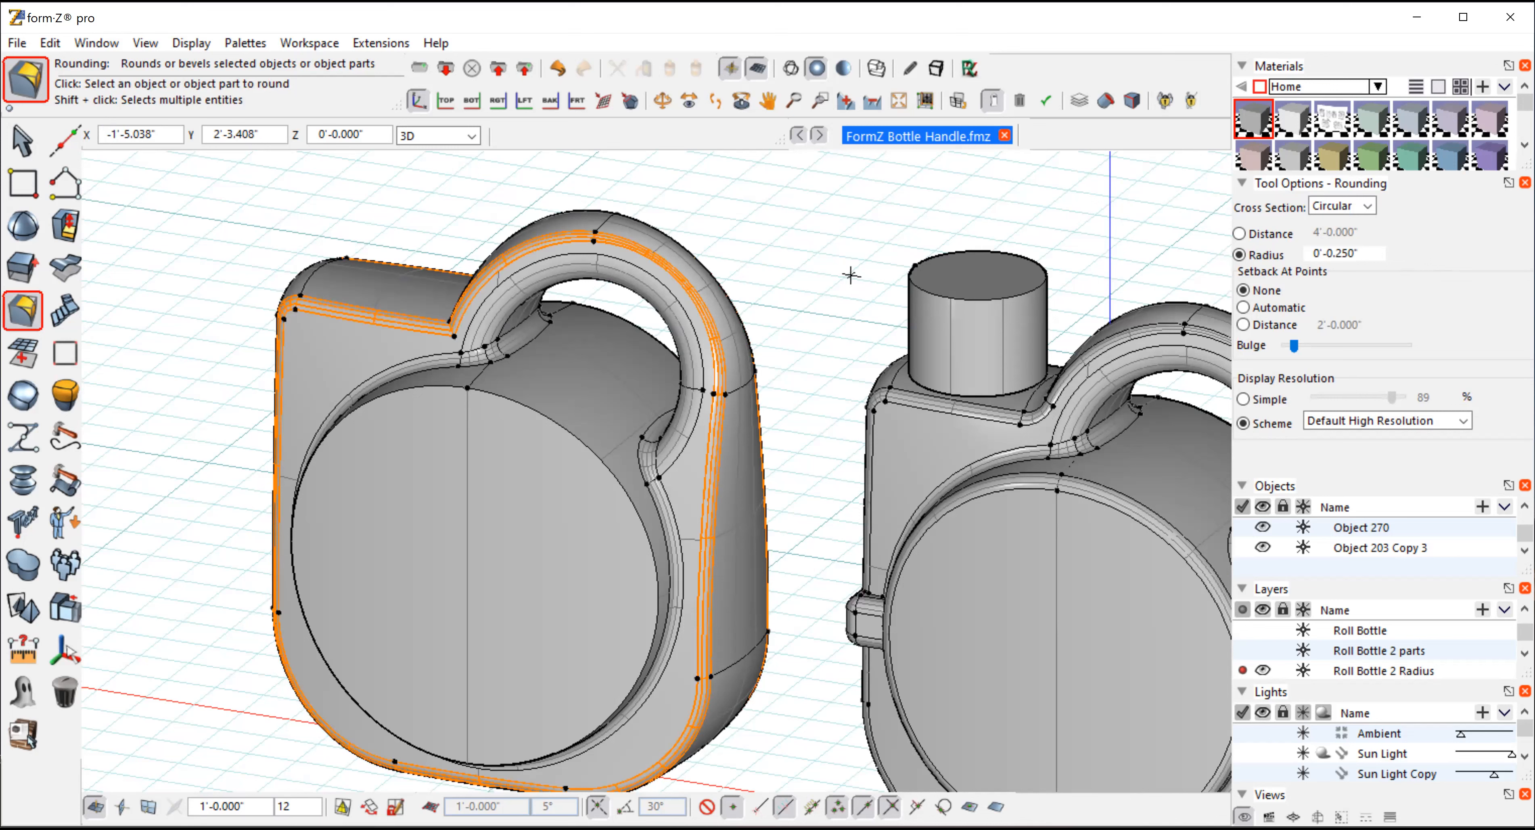
click(662, 101)
drag(196, 378, 231, 413)
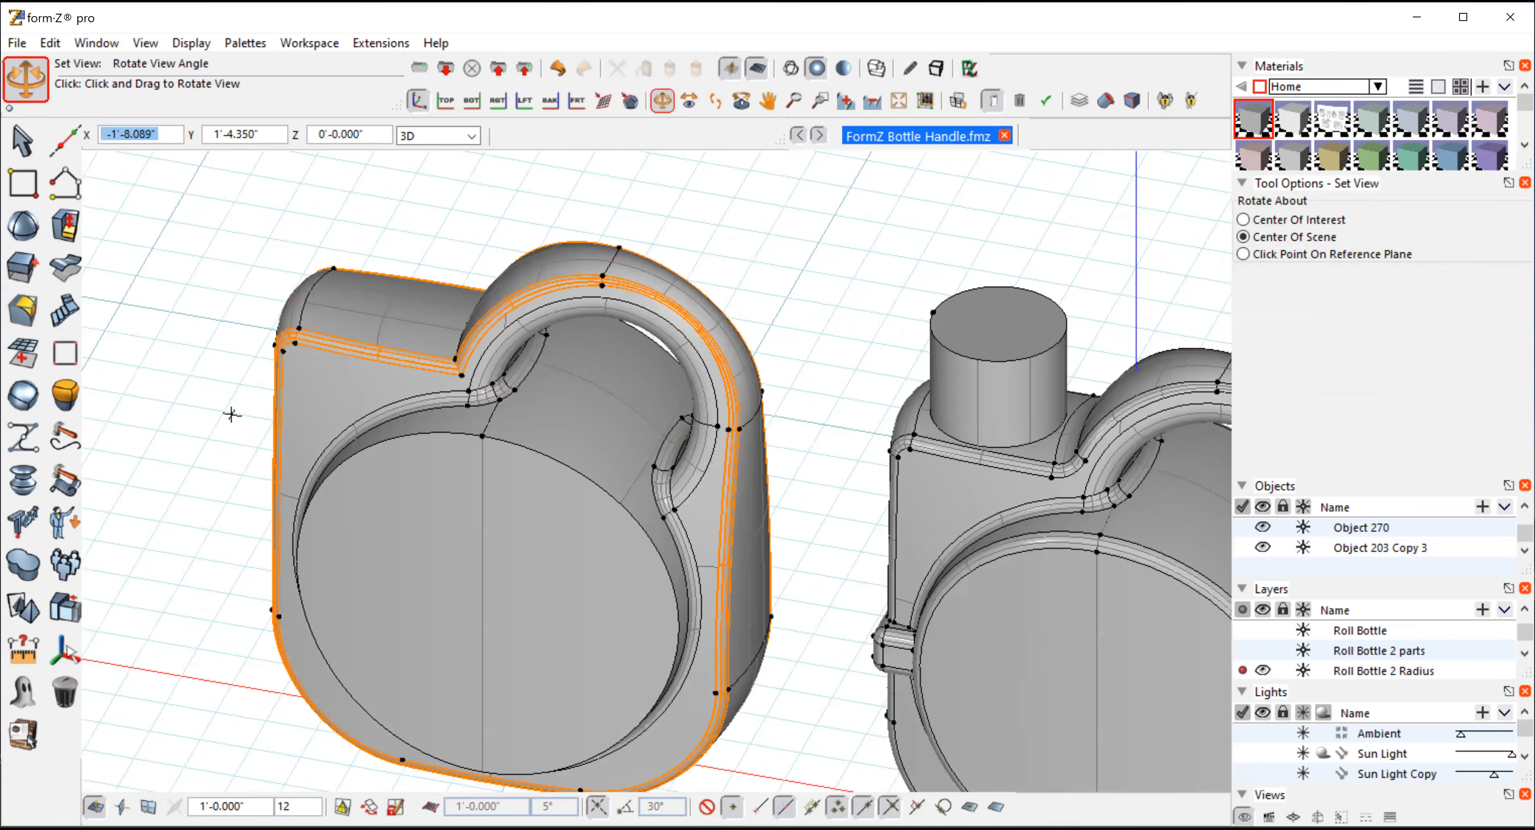
drag(231, 414, 1104, 227)
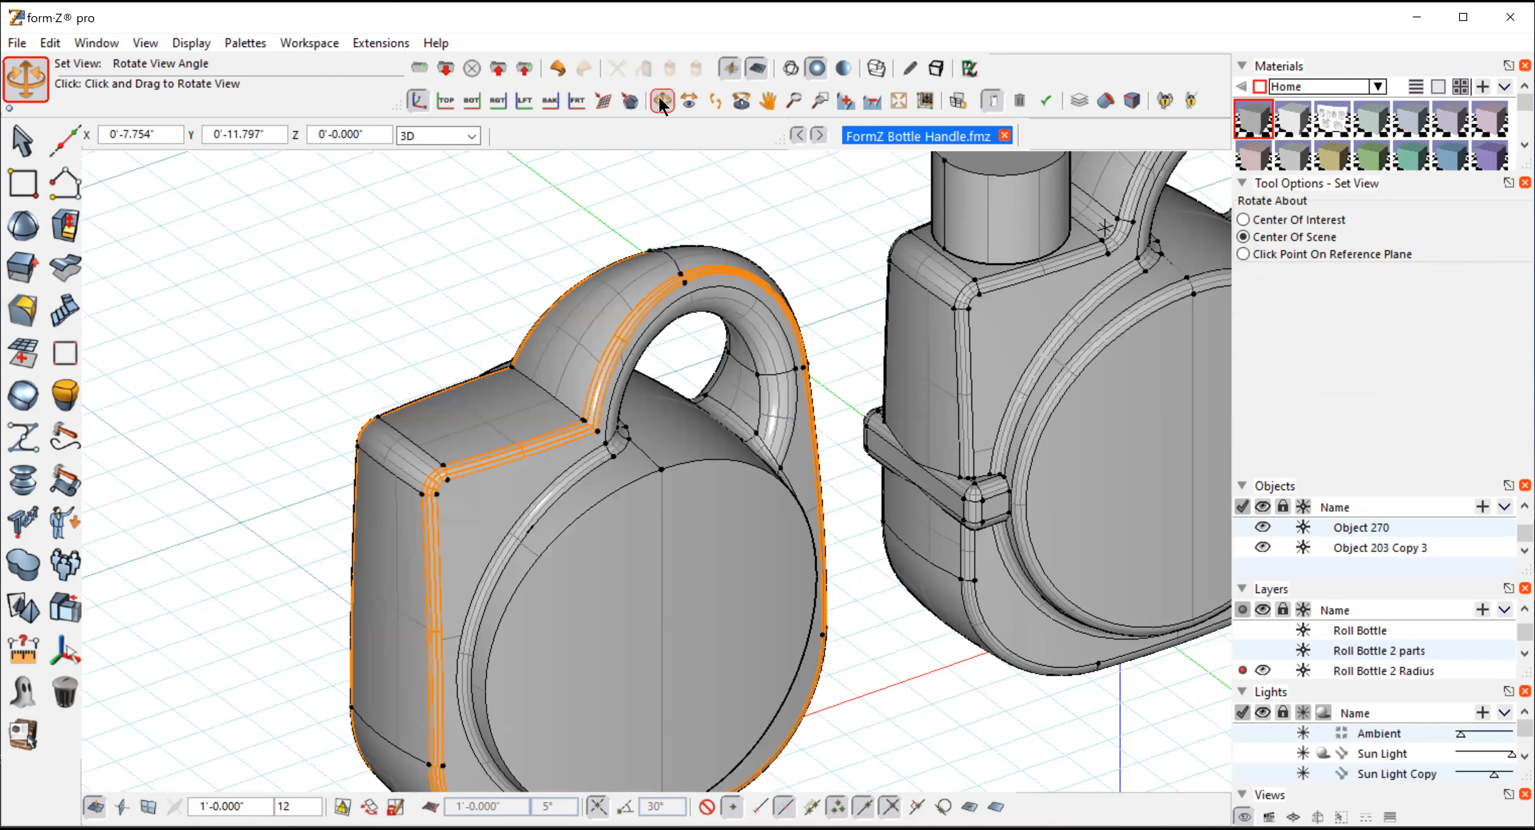
Step: Examine the rounded outer outlines of the bottle body and handle from the front and the side
drag(145, 376, 623, 351)
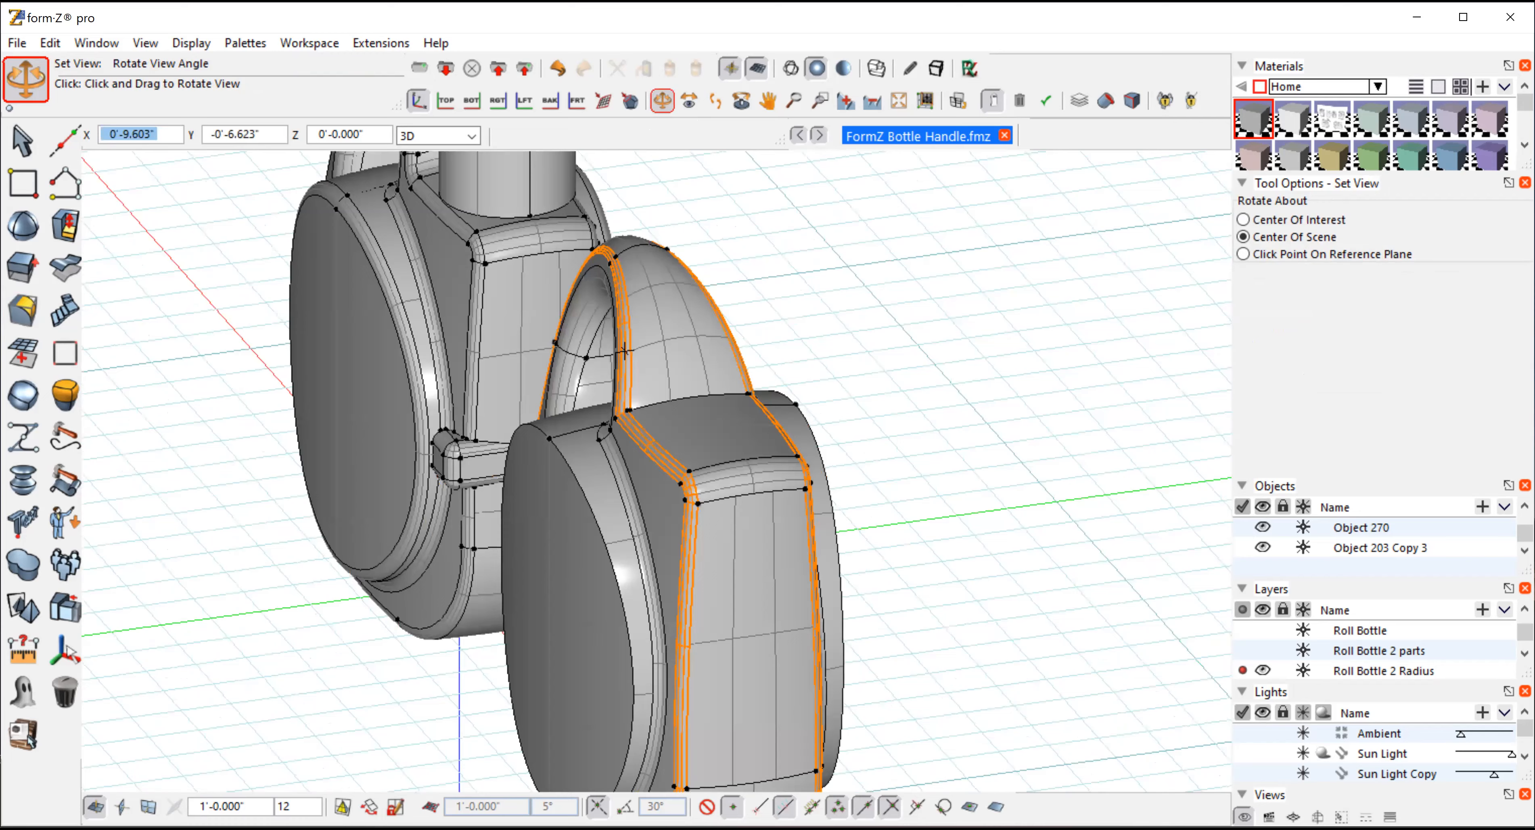
drag(624, 351, 425, 590)
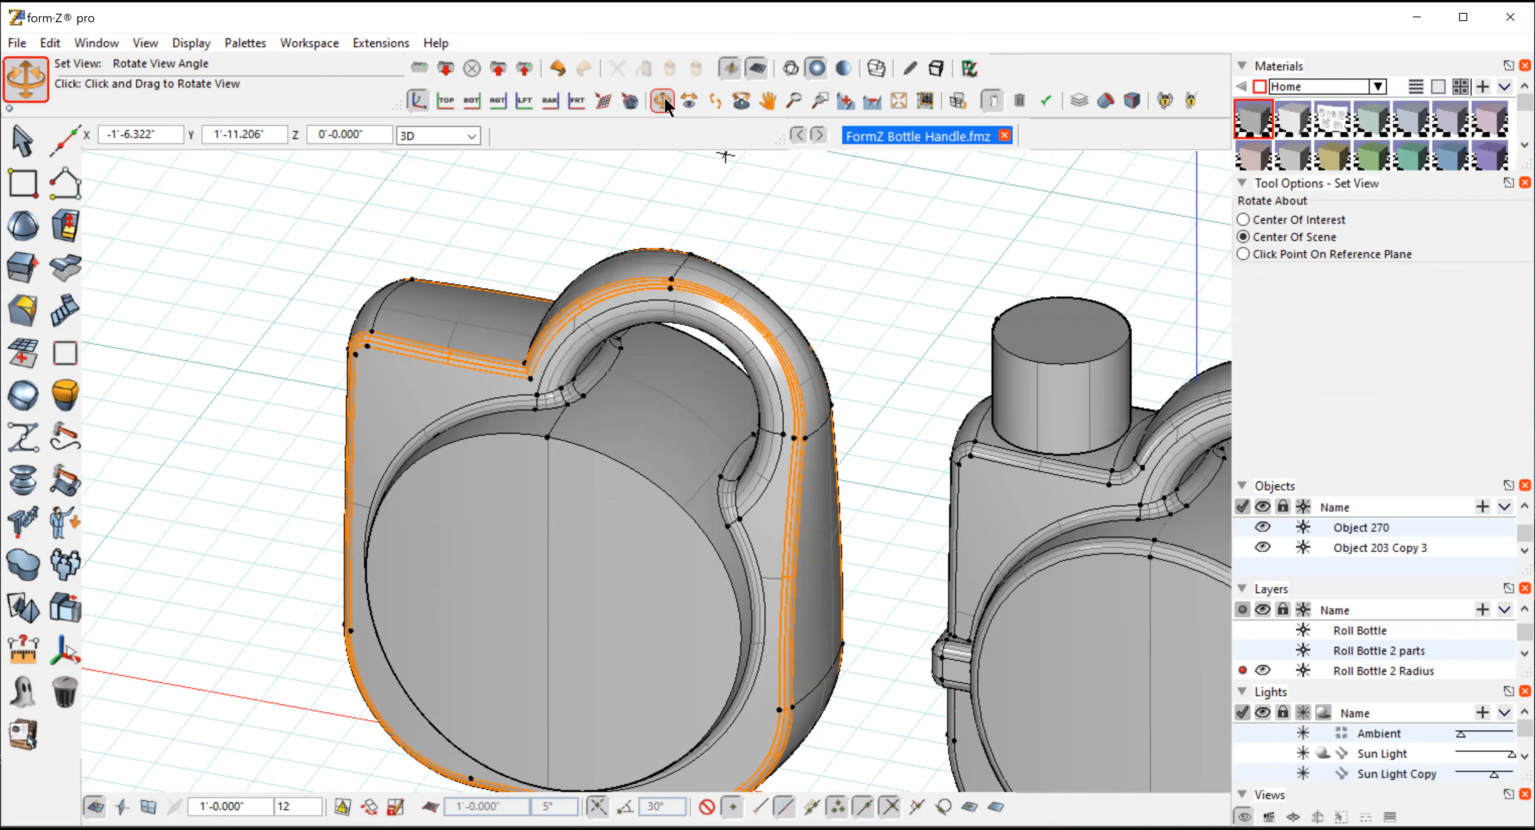
drag(399, 477, 557, 498)
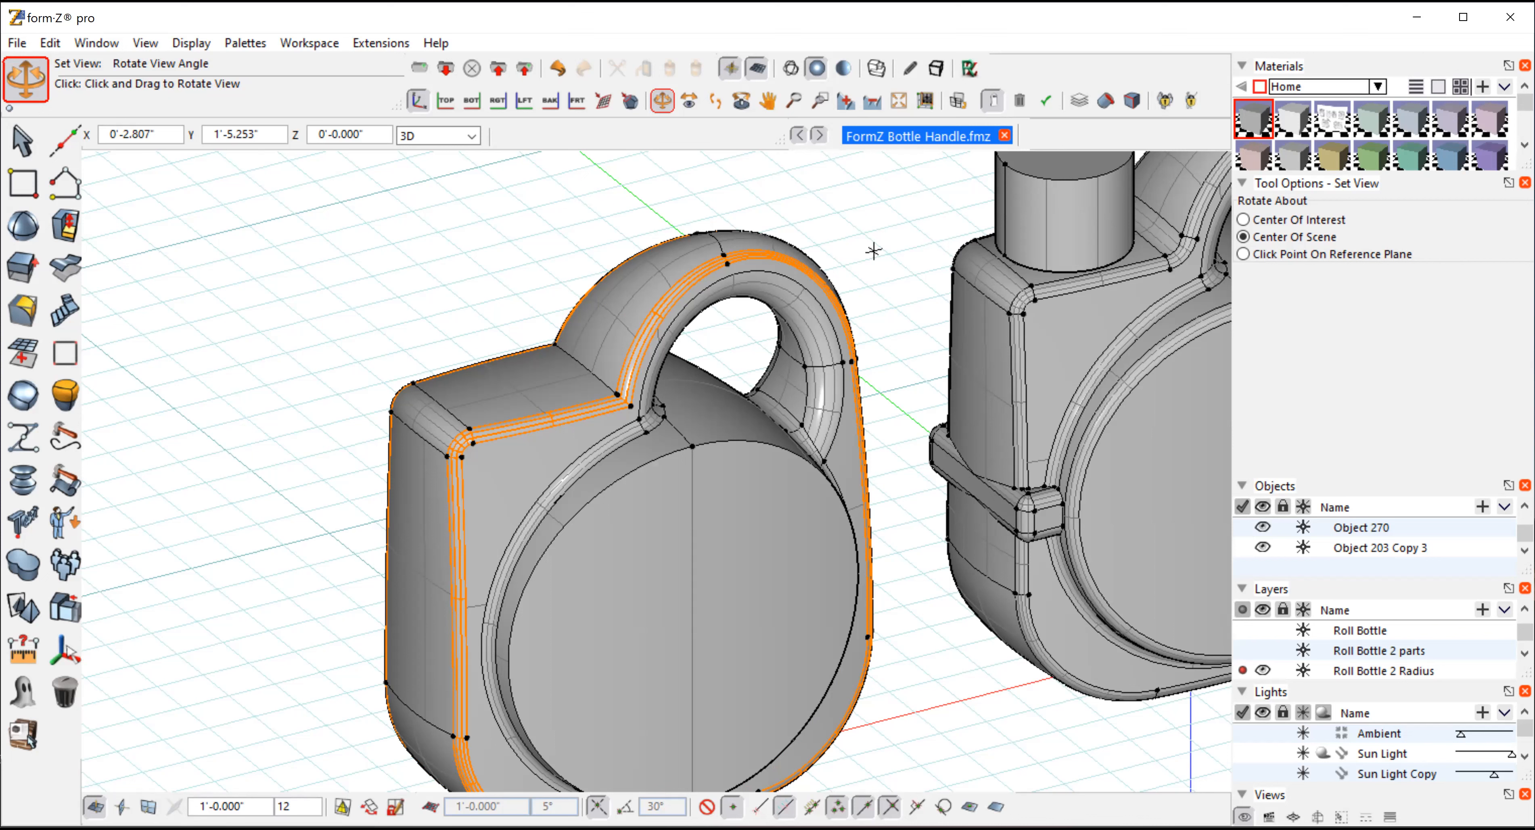
Step: Switch to the front view and frame both bottles completely to compare the rounded body with the detailed version
click(145, 43)
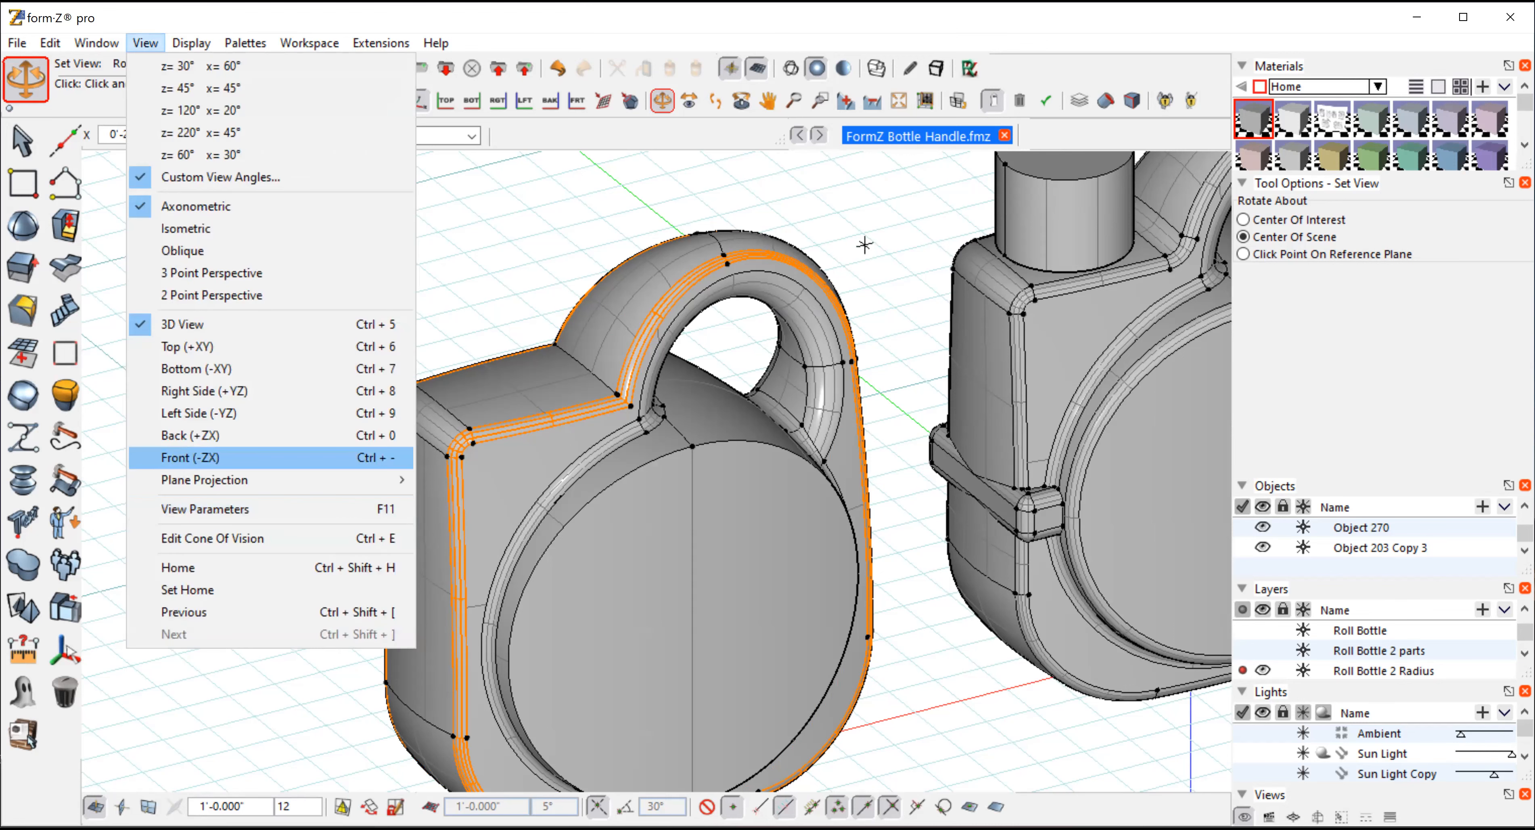
click(178, 460)
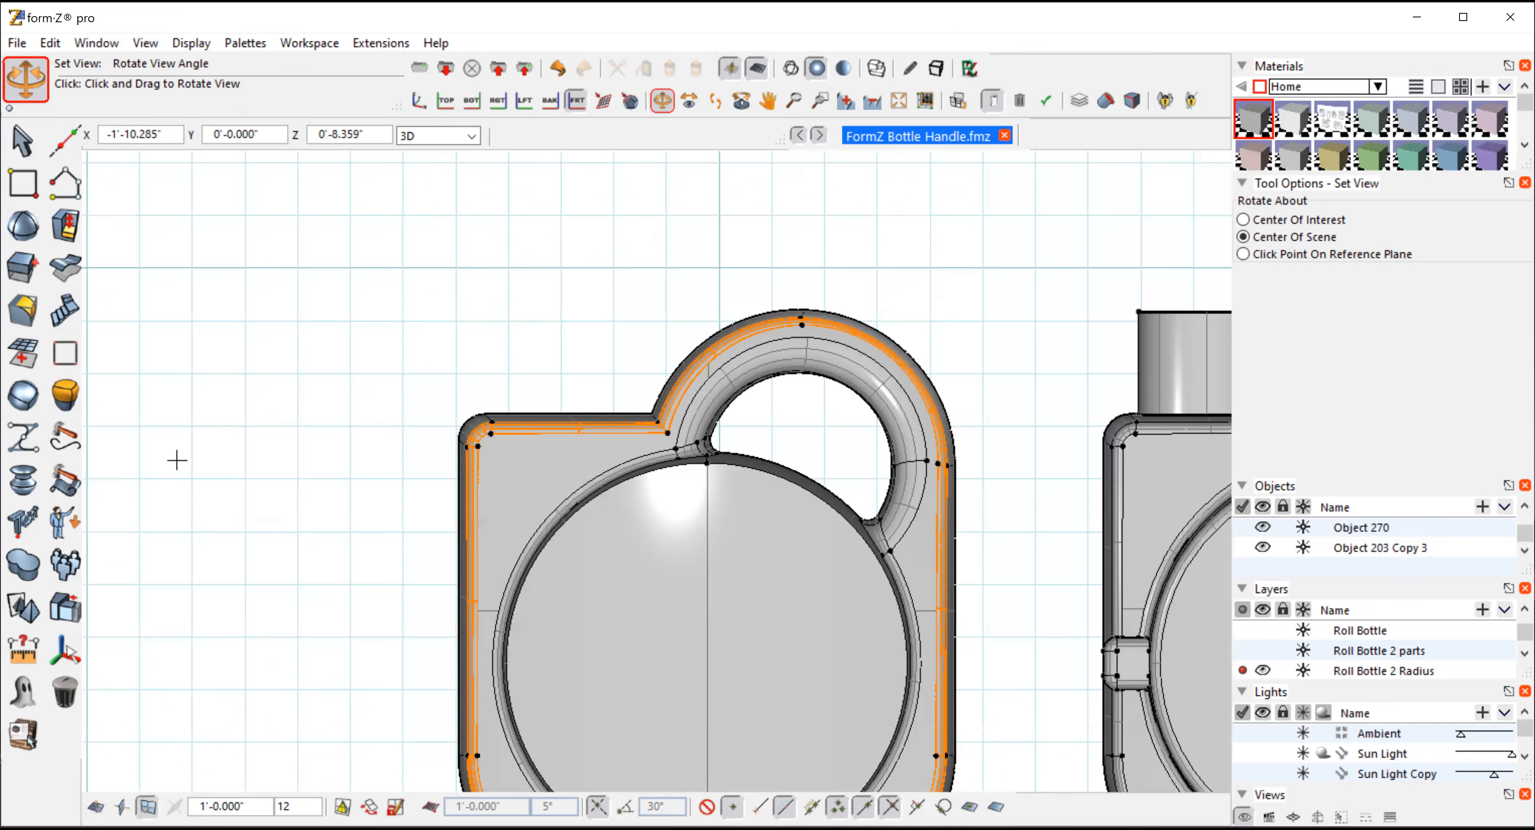
click(767, 101)
drag(1053, 518, 774, 371)
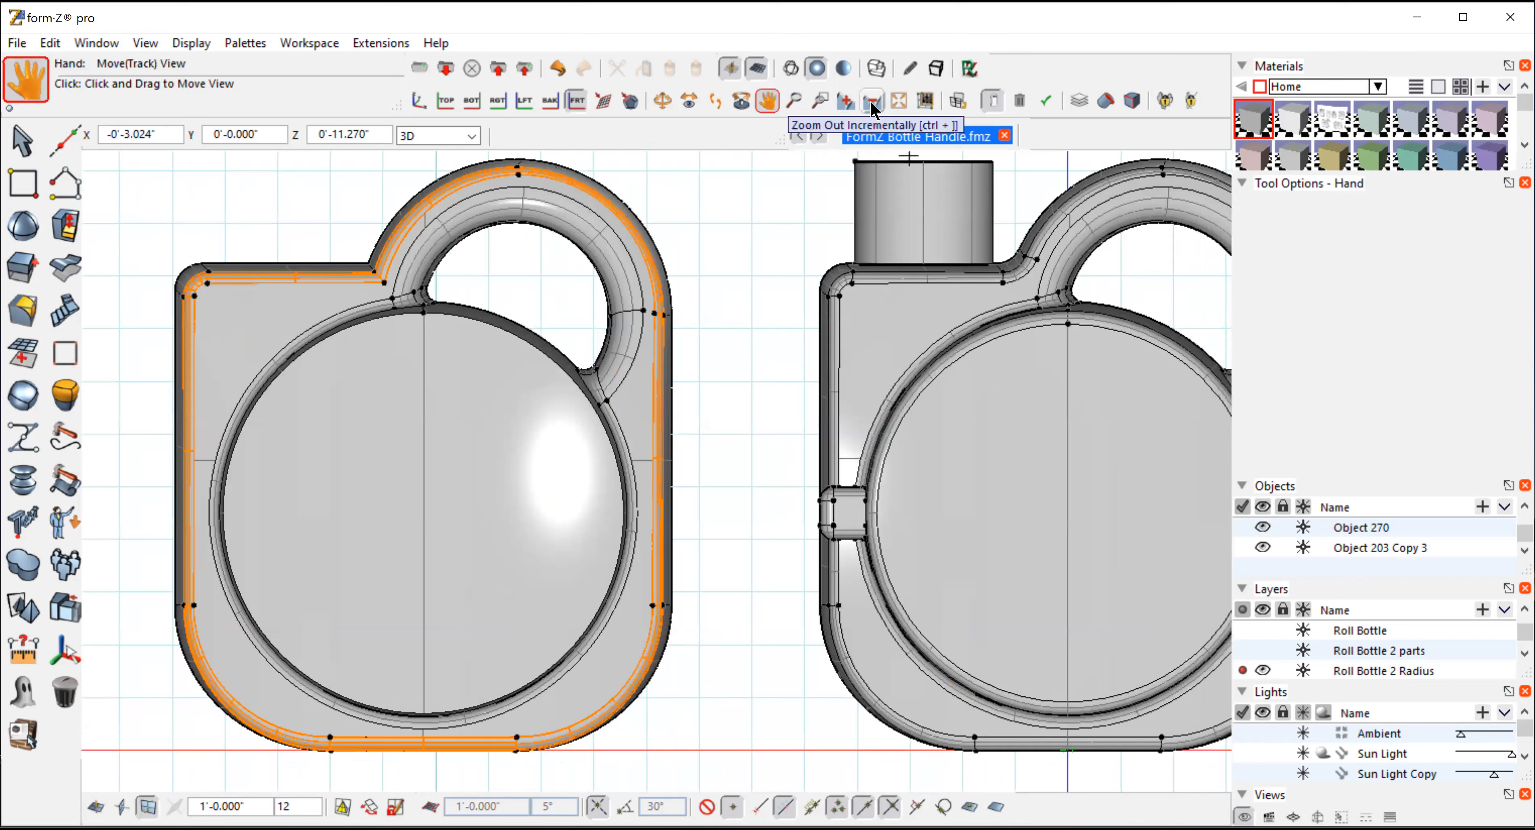
click(871, 104)
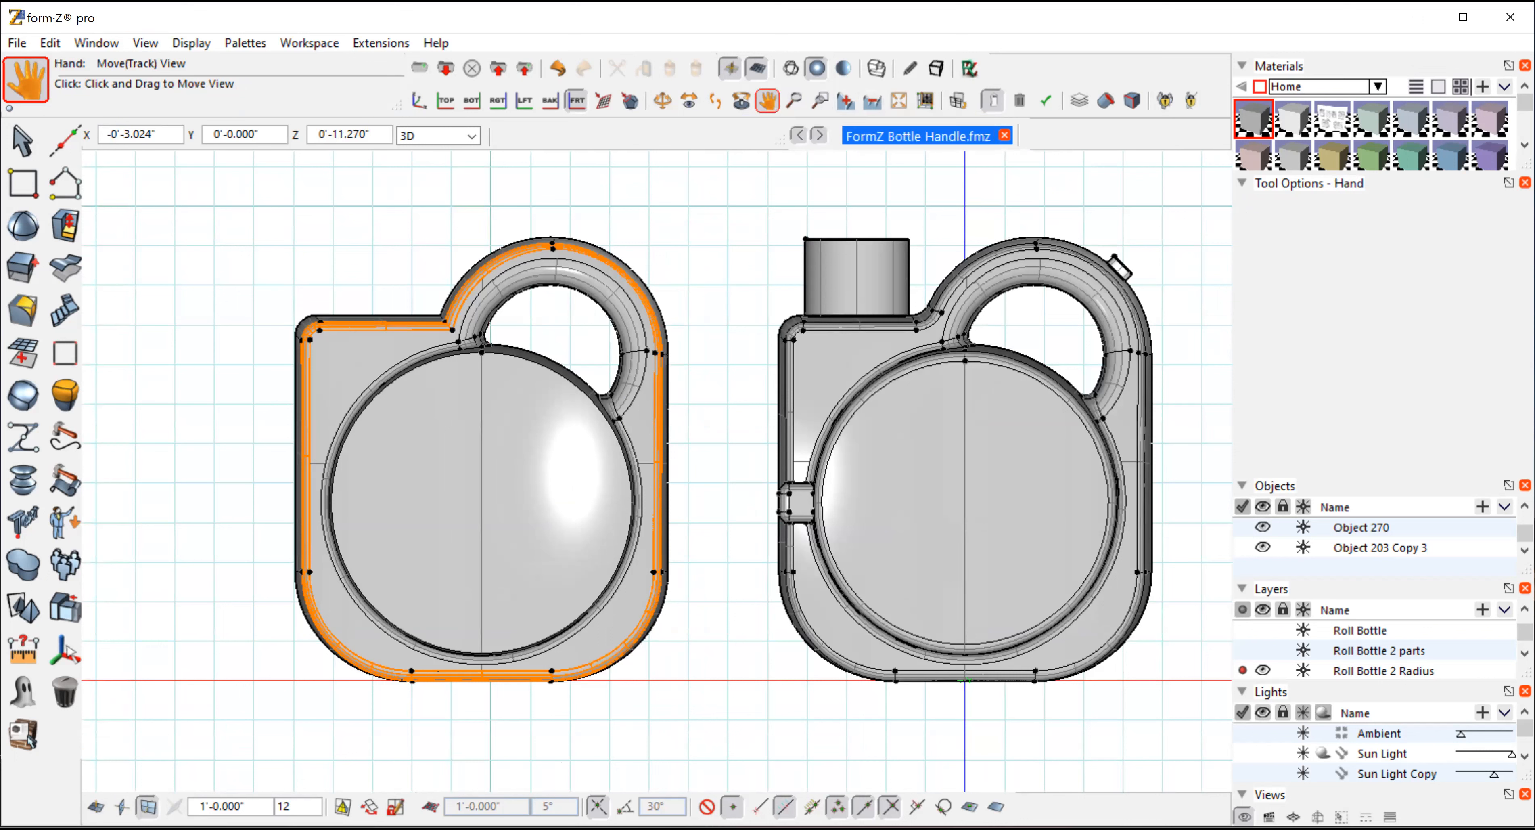
mouse_move(1184, 273)
mouse_down()
mouse_move(1135, 325)
mouse_move(1046, 345)
mouse_up()
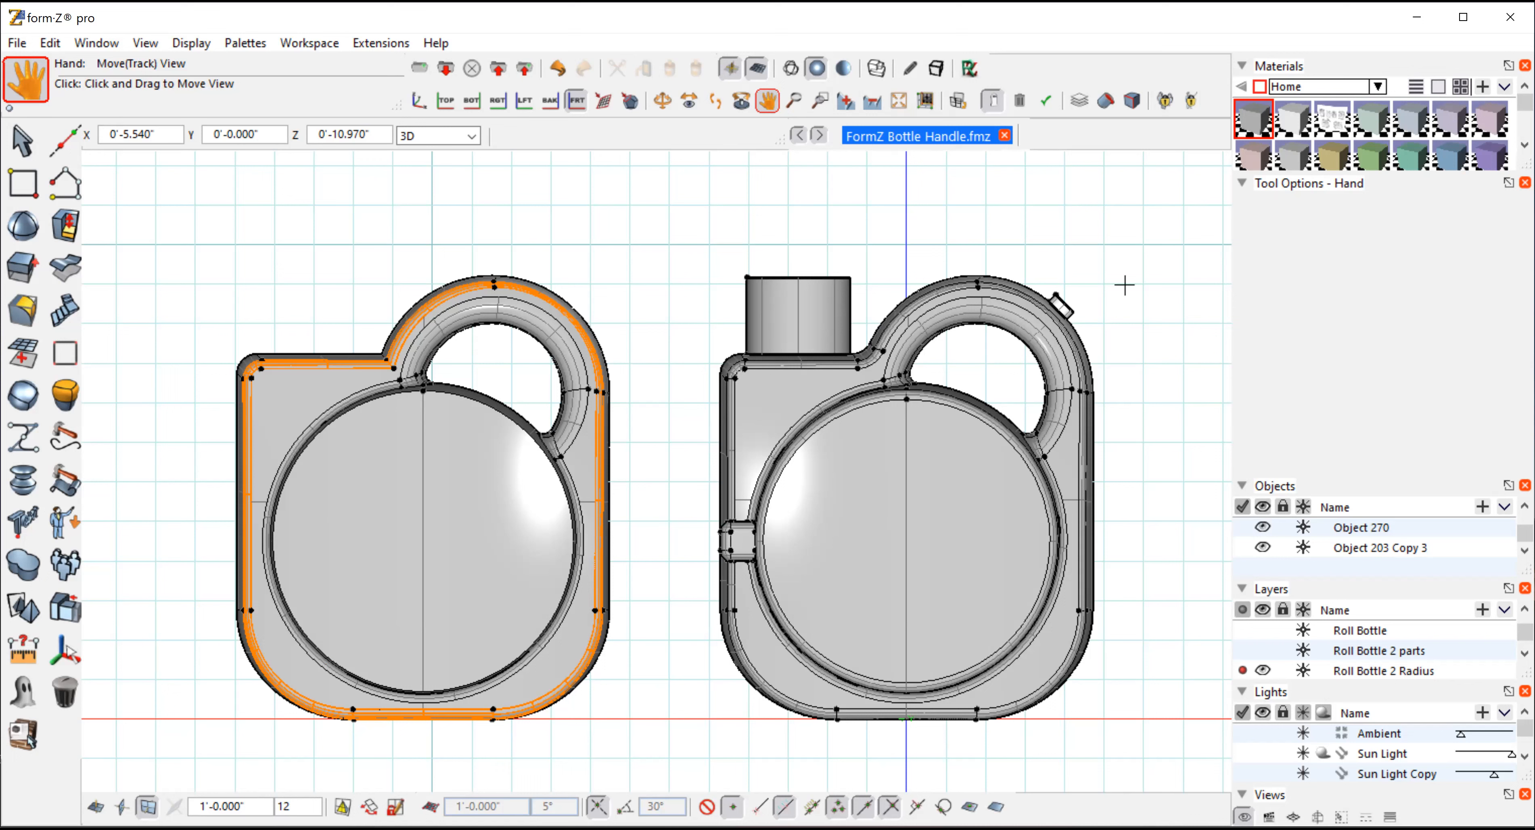
Step: Examine both bottles side by side from an angled 3D view that shows their fronts, handles and side faces
click(661, 105)
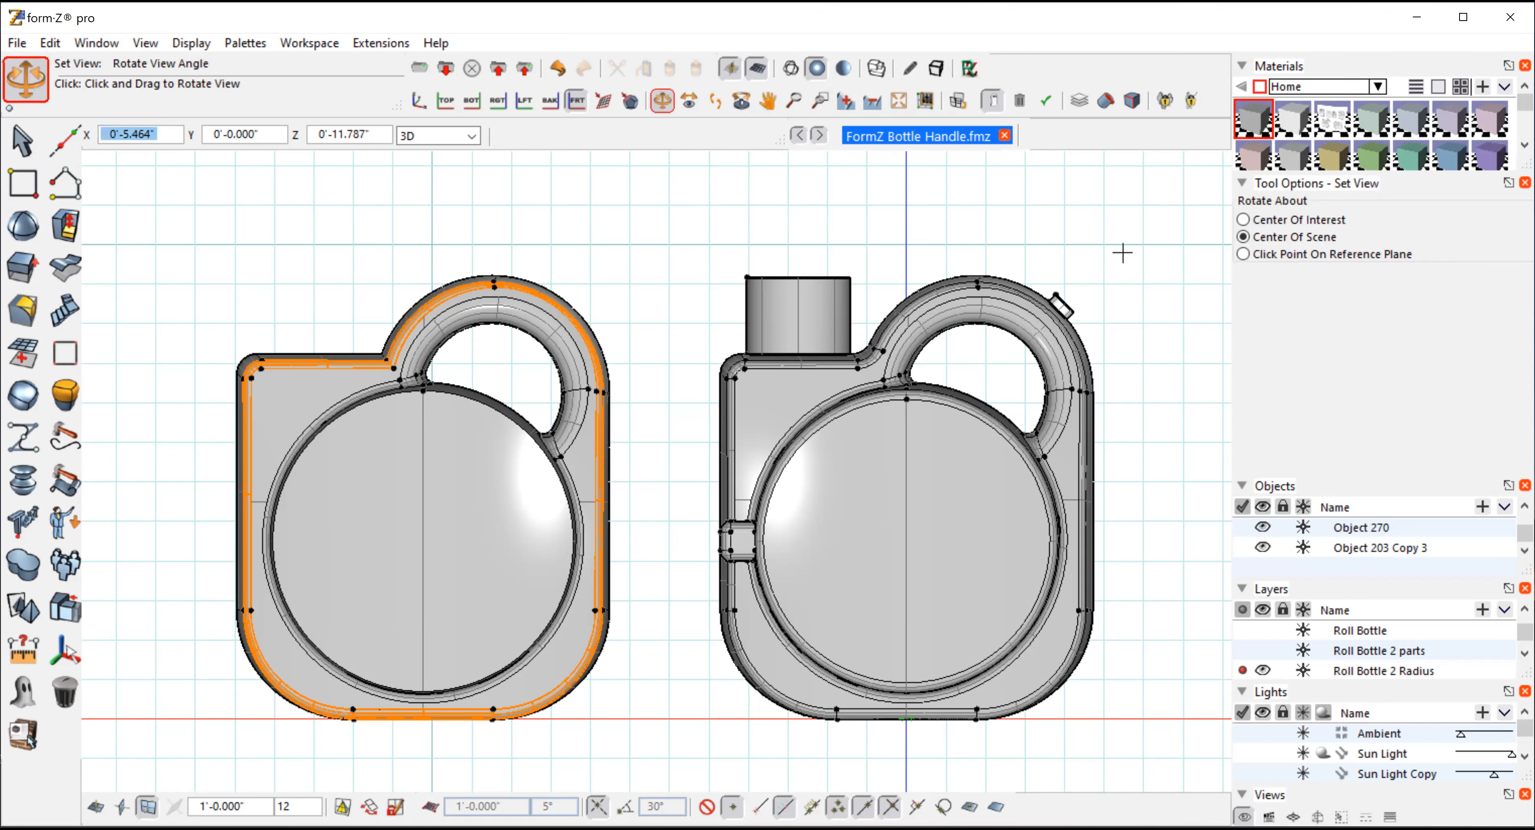
drag(1121, 258, 925, 336)
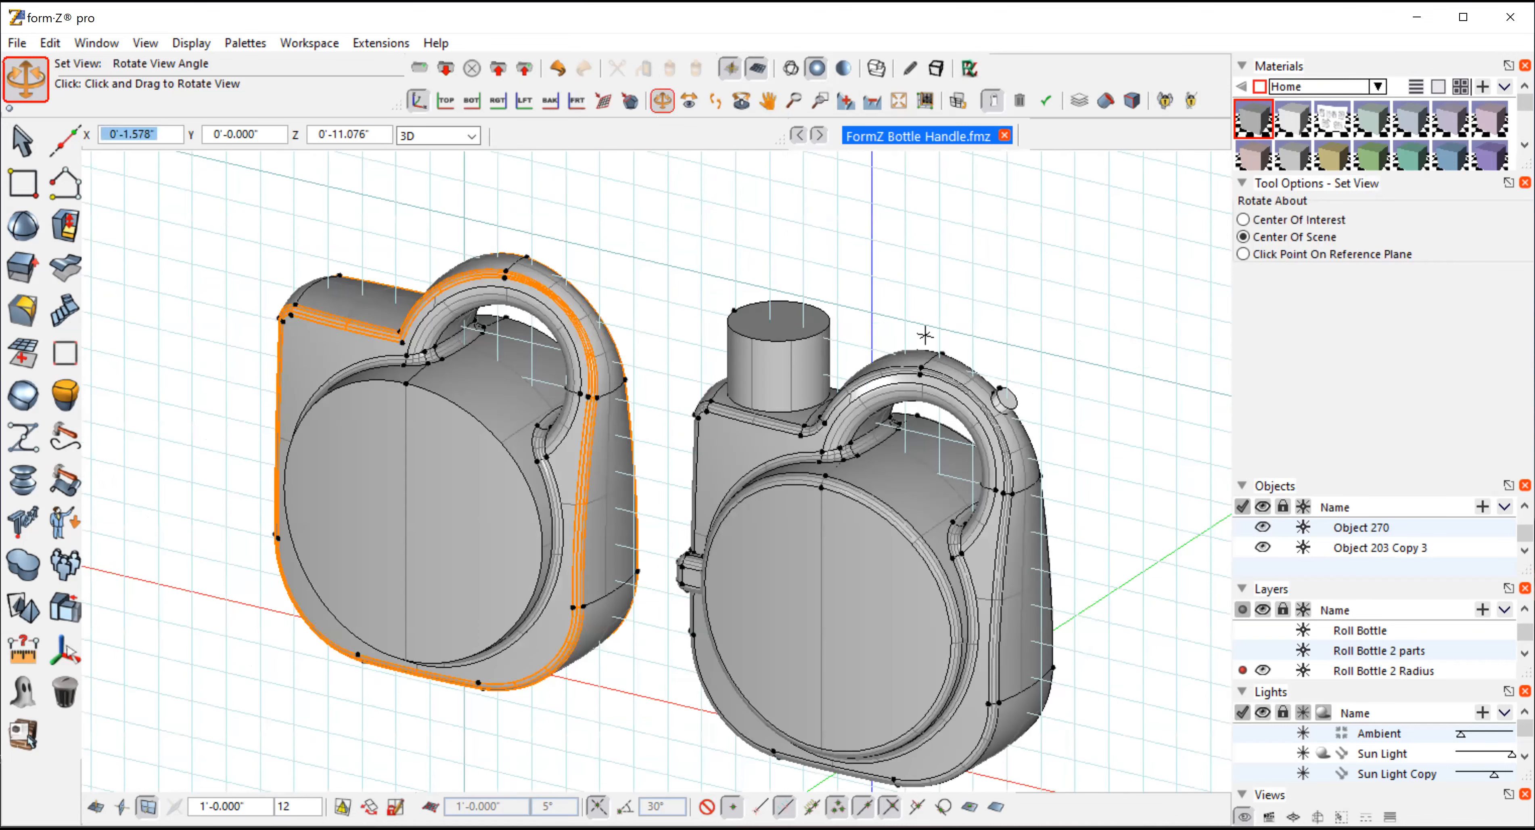
drag(924, 336, 950, 312)
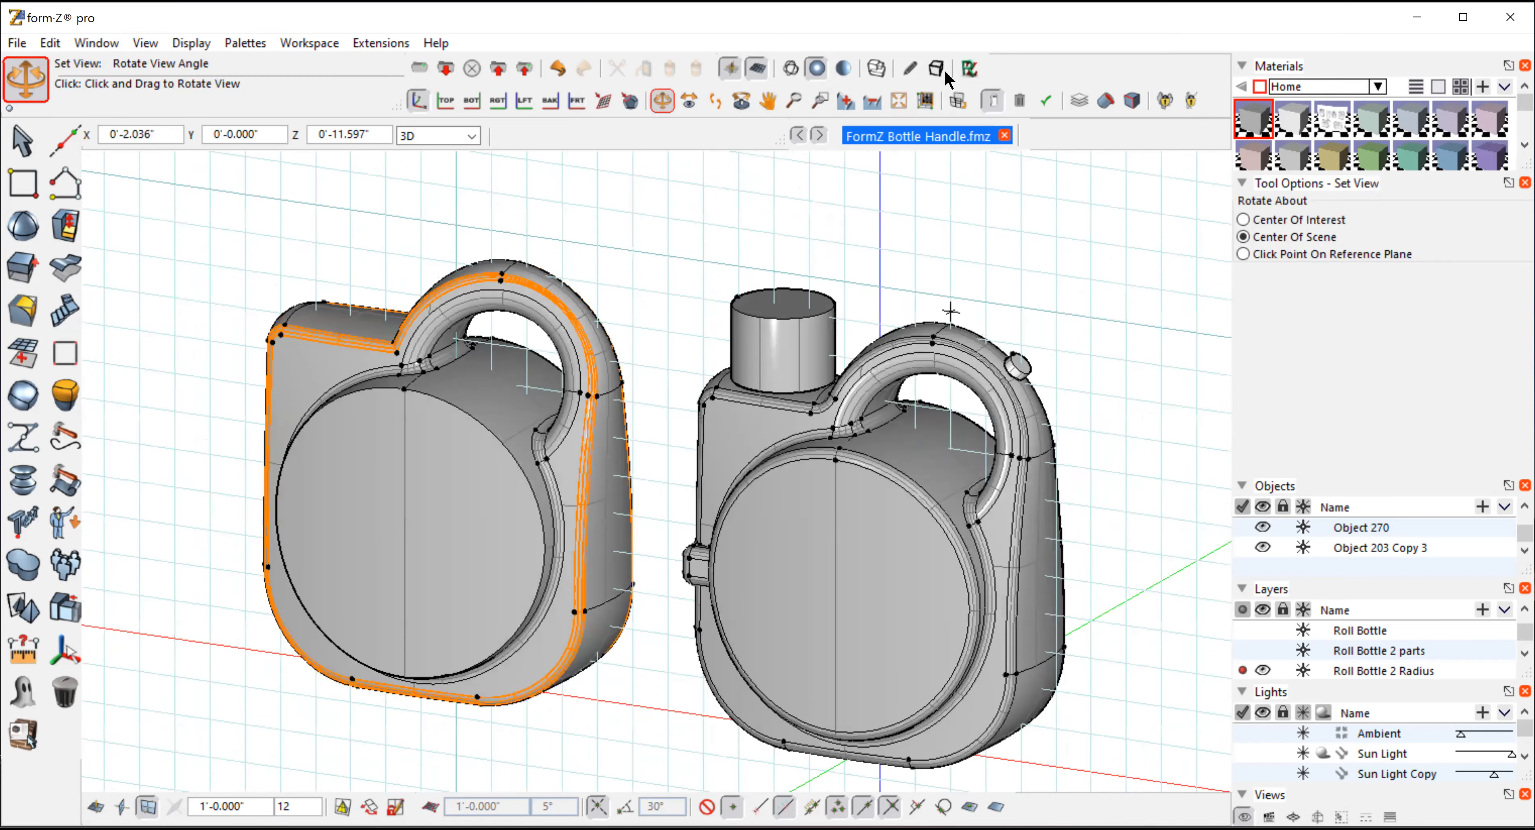